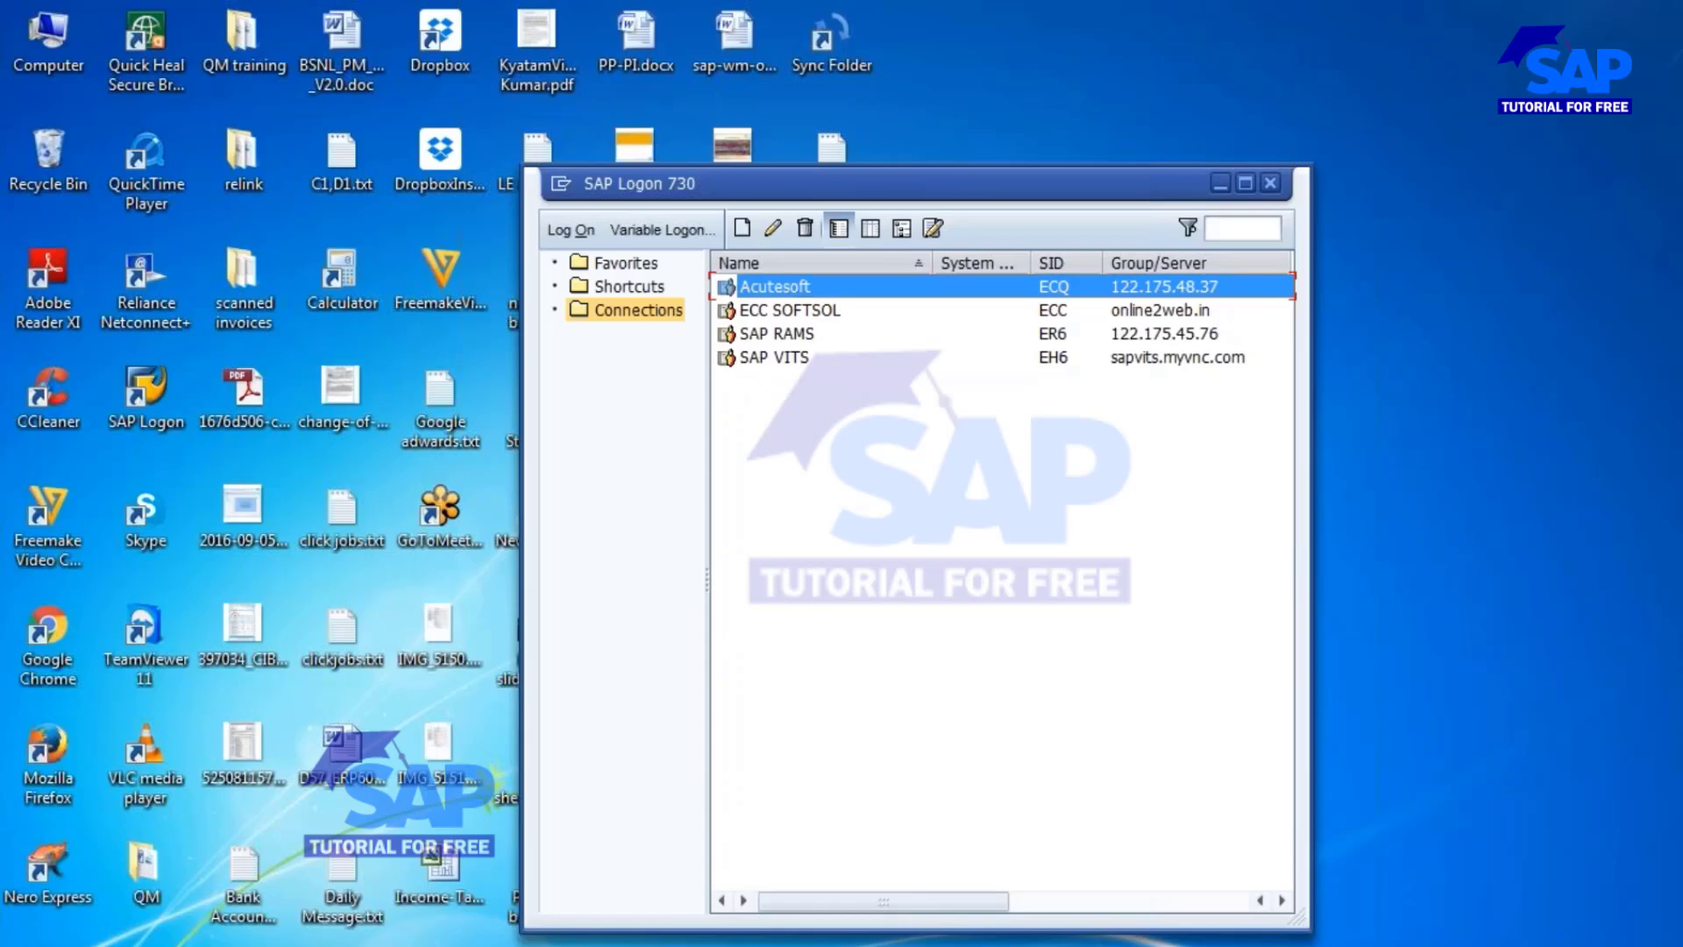
- Log on to the SAP VITS connection with the saved user name and the account password
double_click(777, 357)
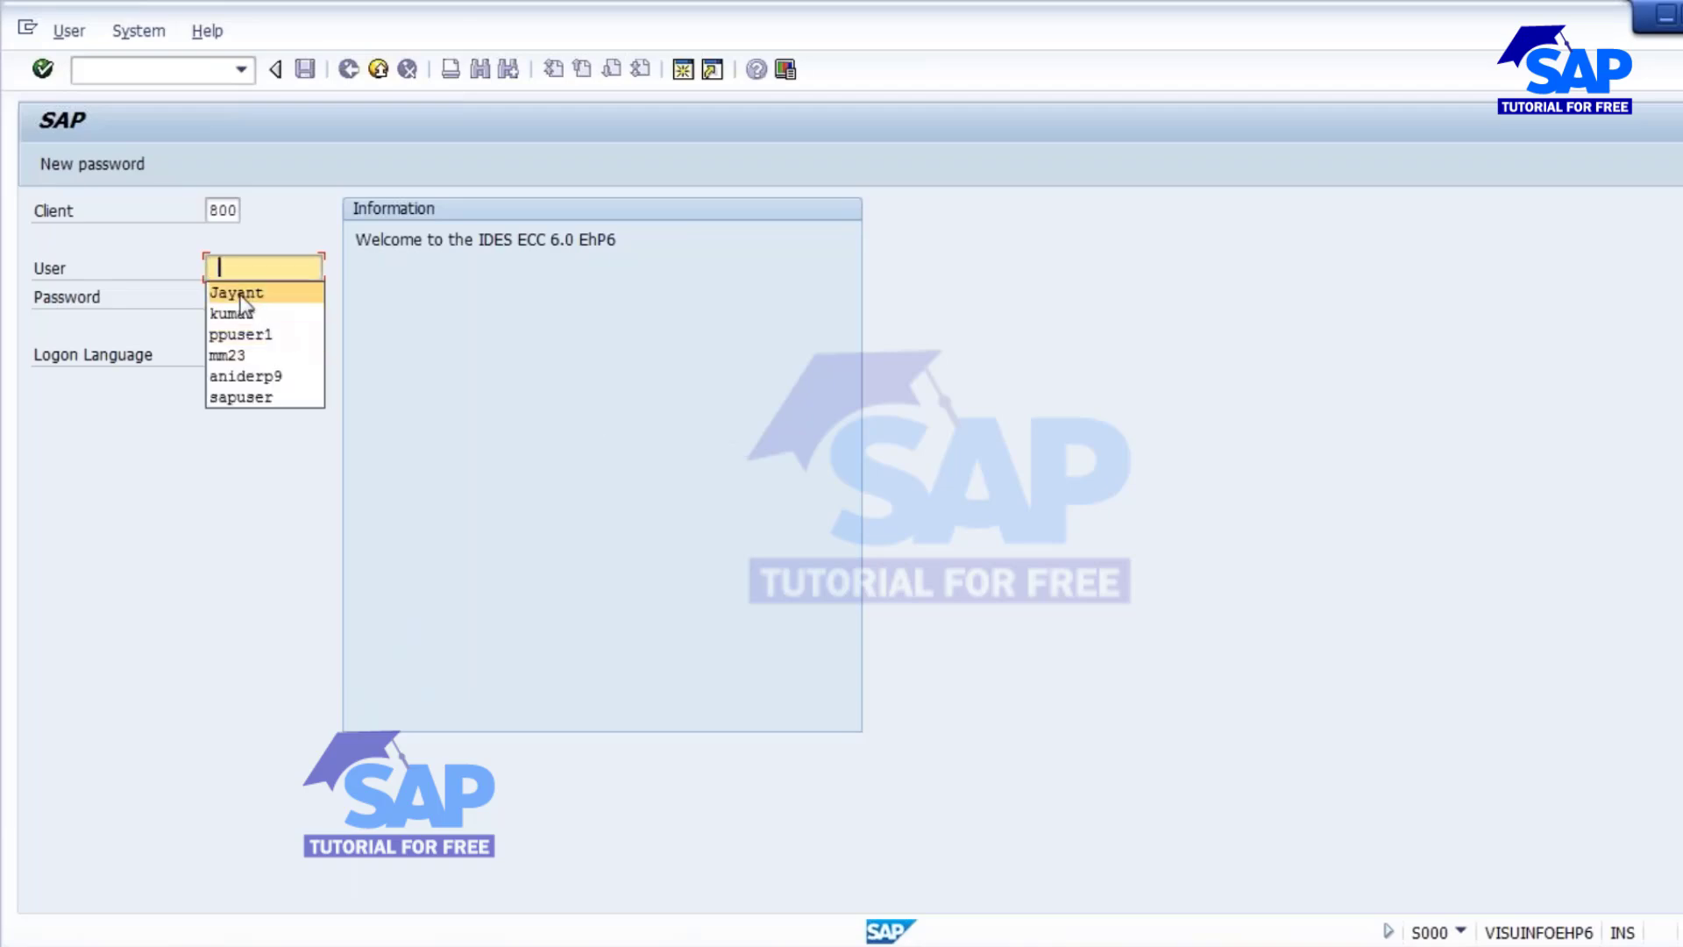
click(243, 296)
click(243, 296)
text(**)
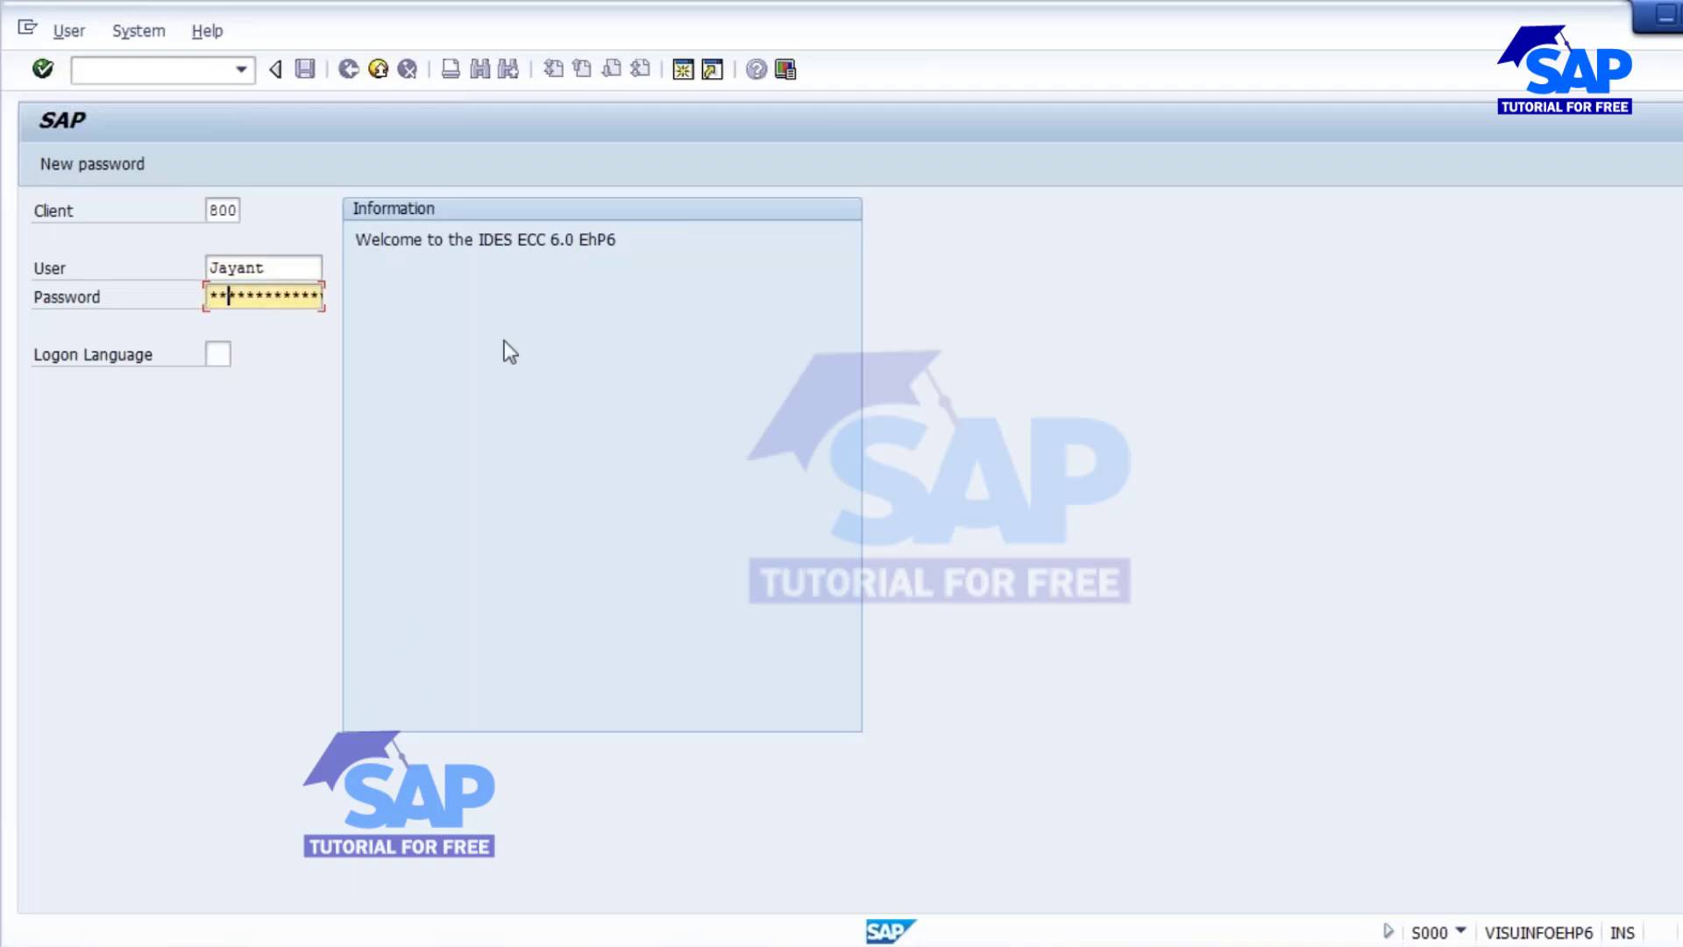
text(****)
key(Return)
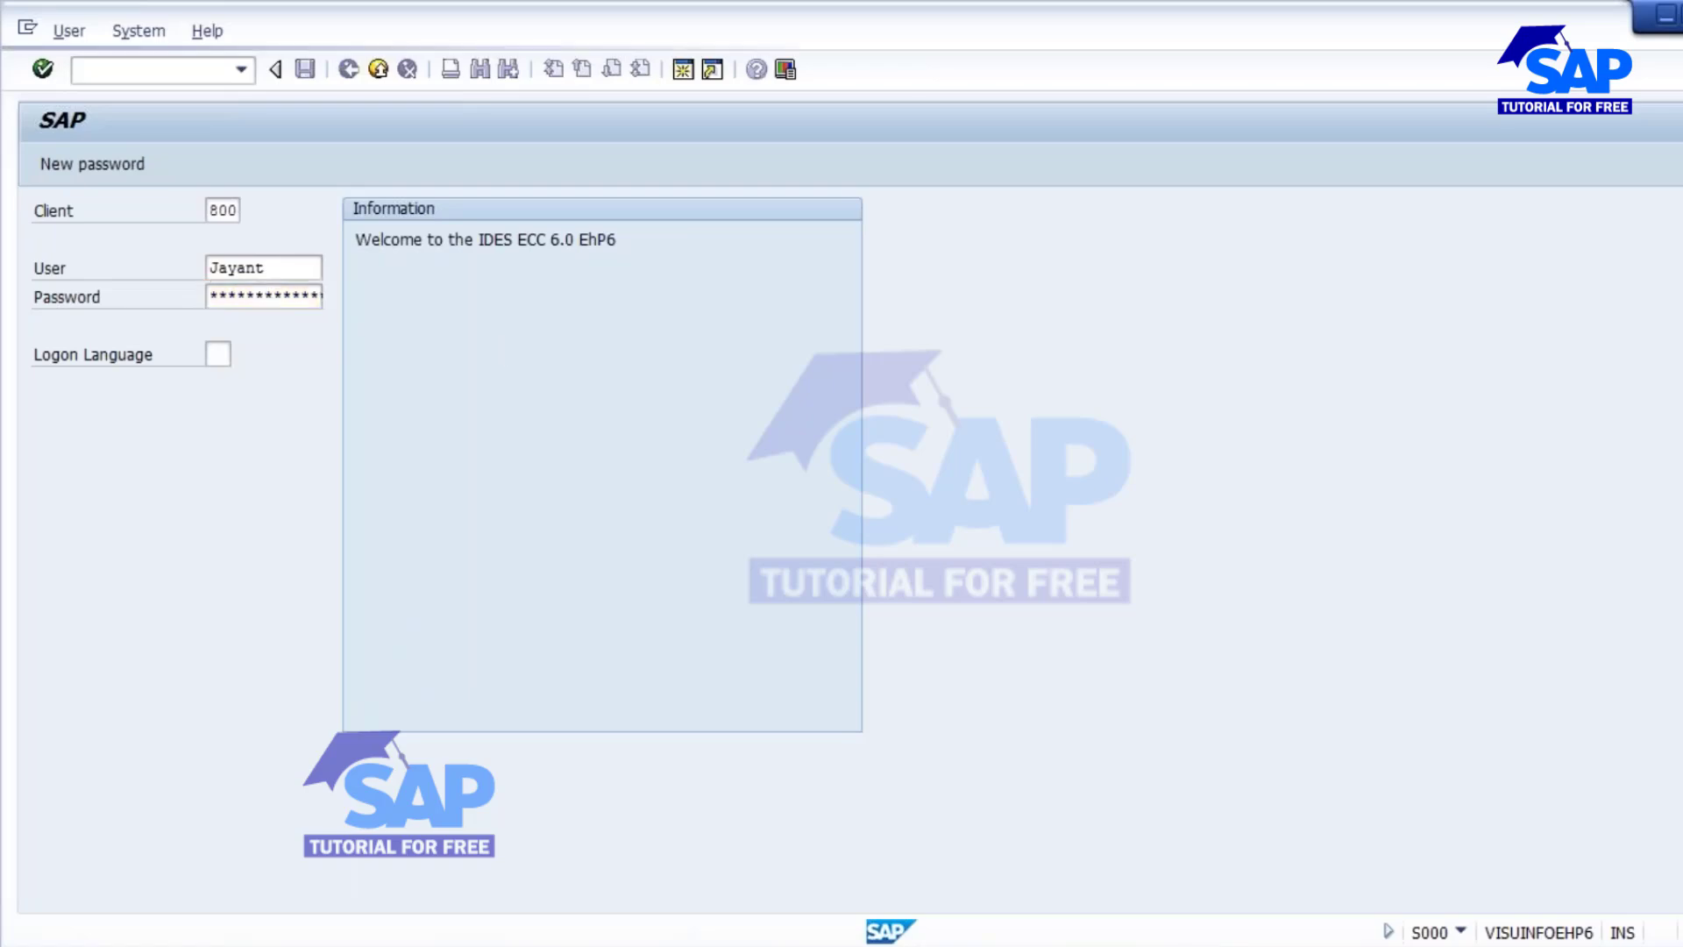
- Open the materials list report with transaction MM60
click(135, 78)
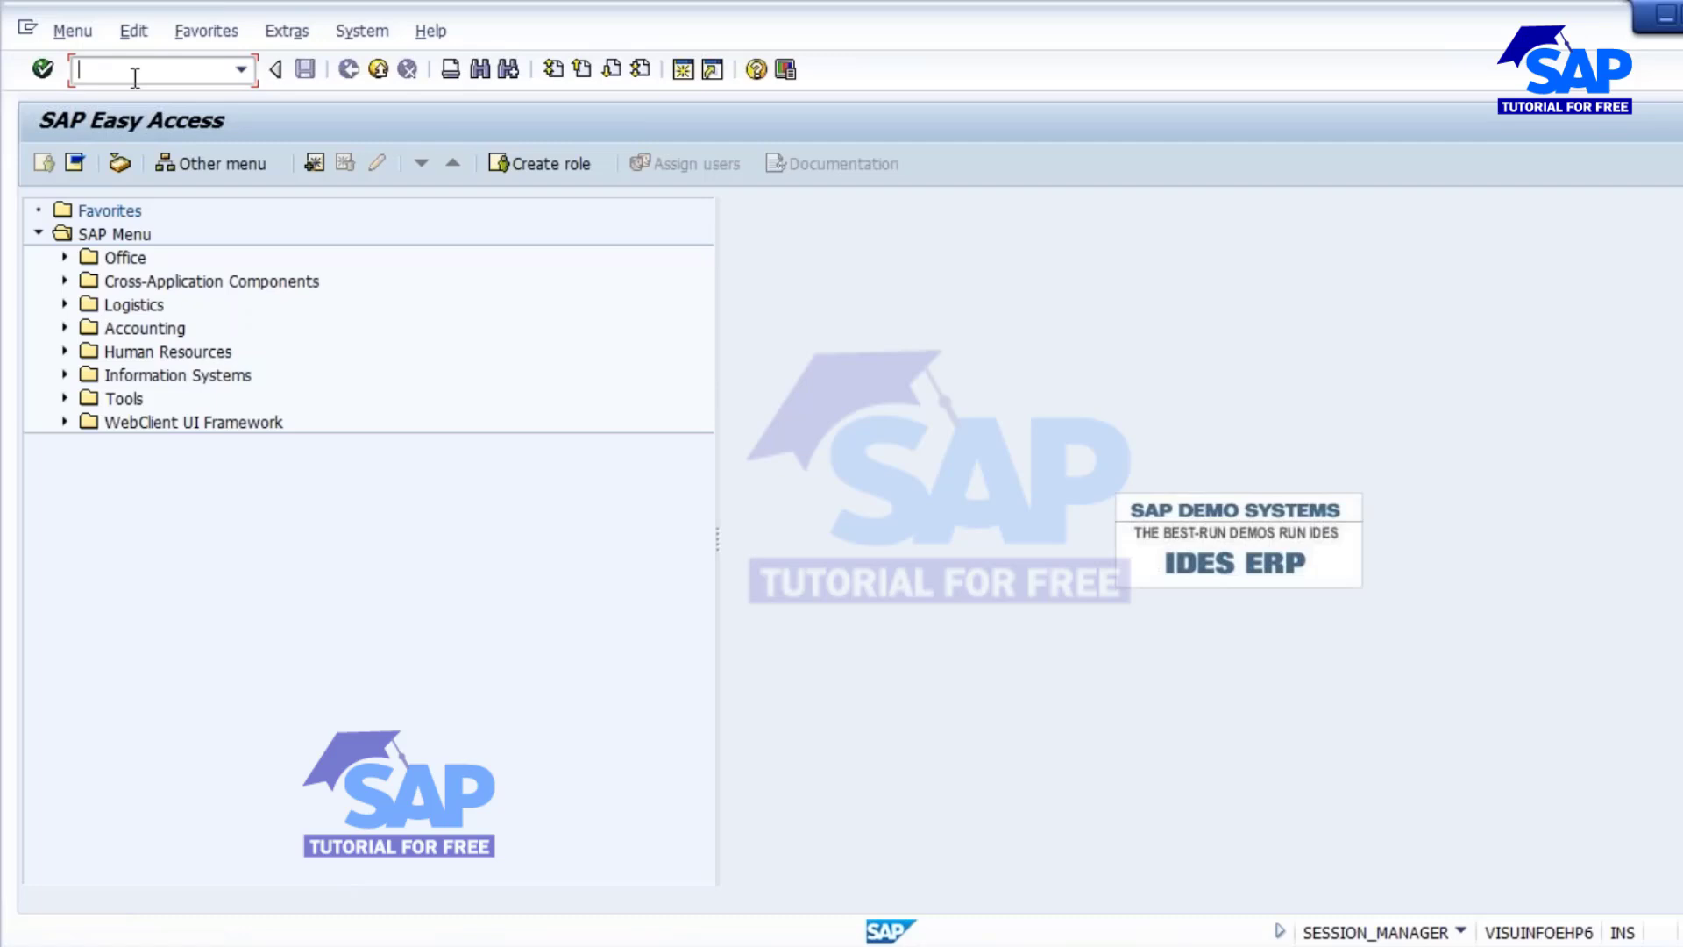
text(mm60)
key(Return)
key(Down)
click(150, 77)
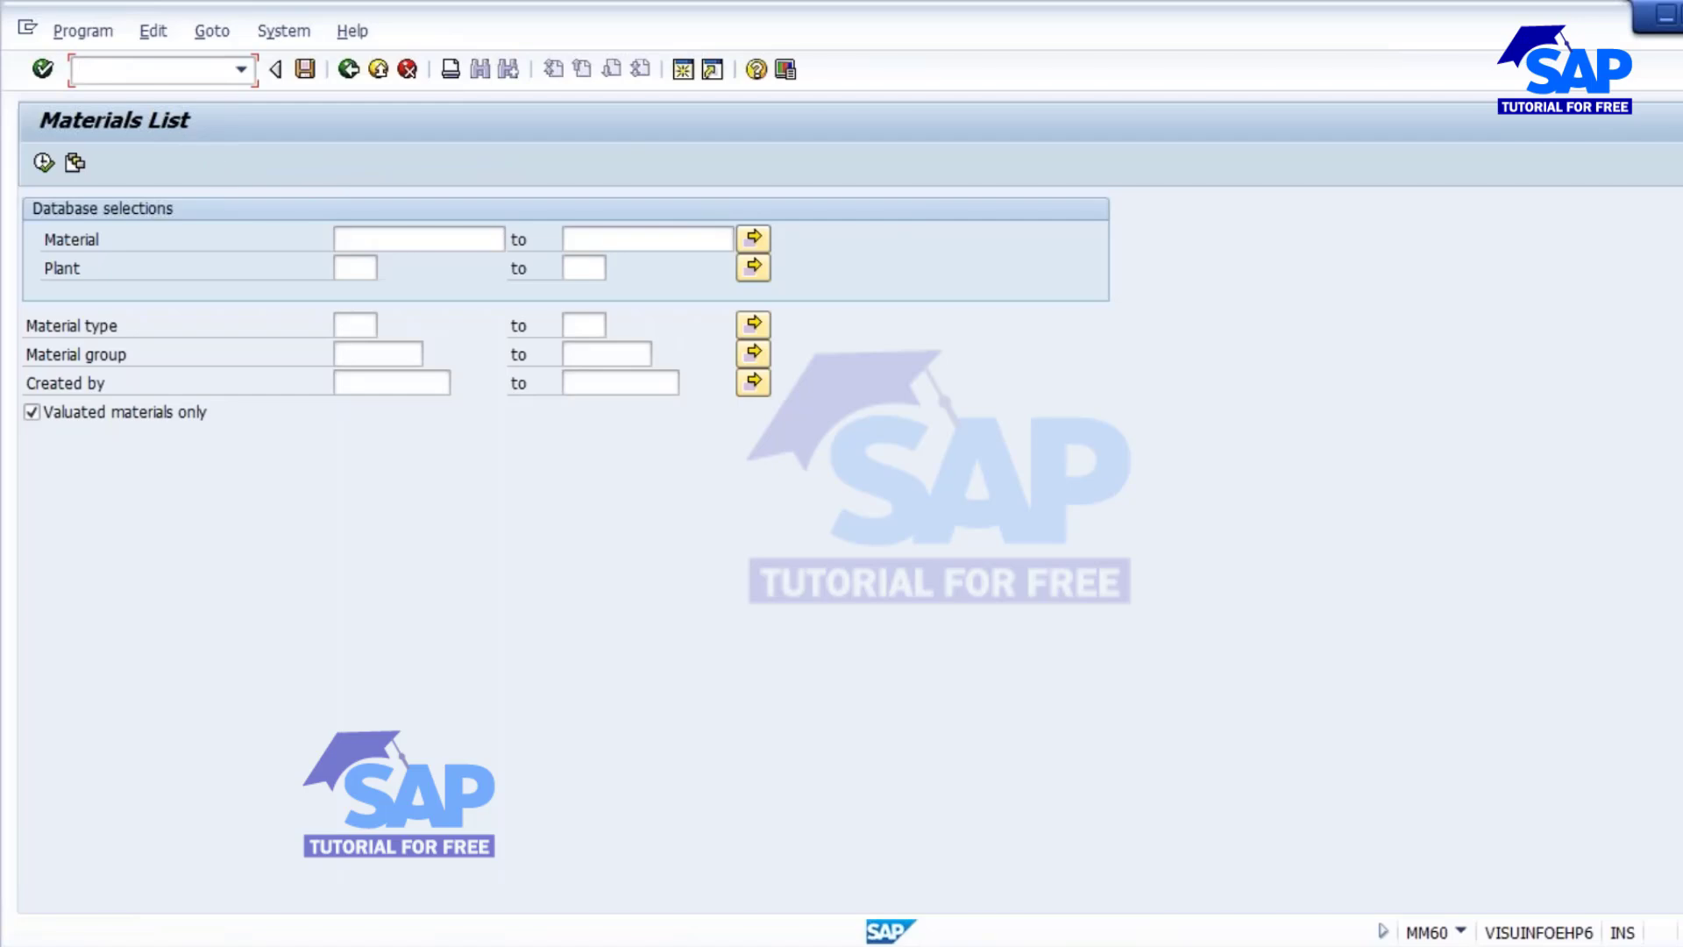
- Run the materials list for plant 1200 and material type FERT, restricted to materials created by the logged-on user
click(375, 269)
text(1)
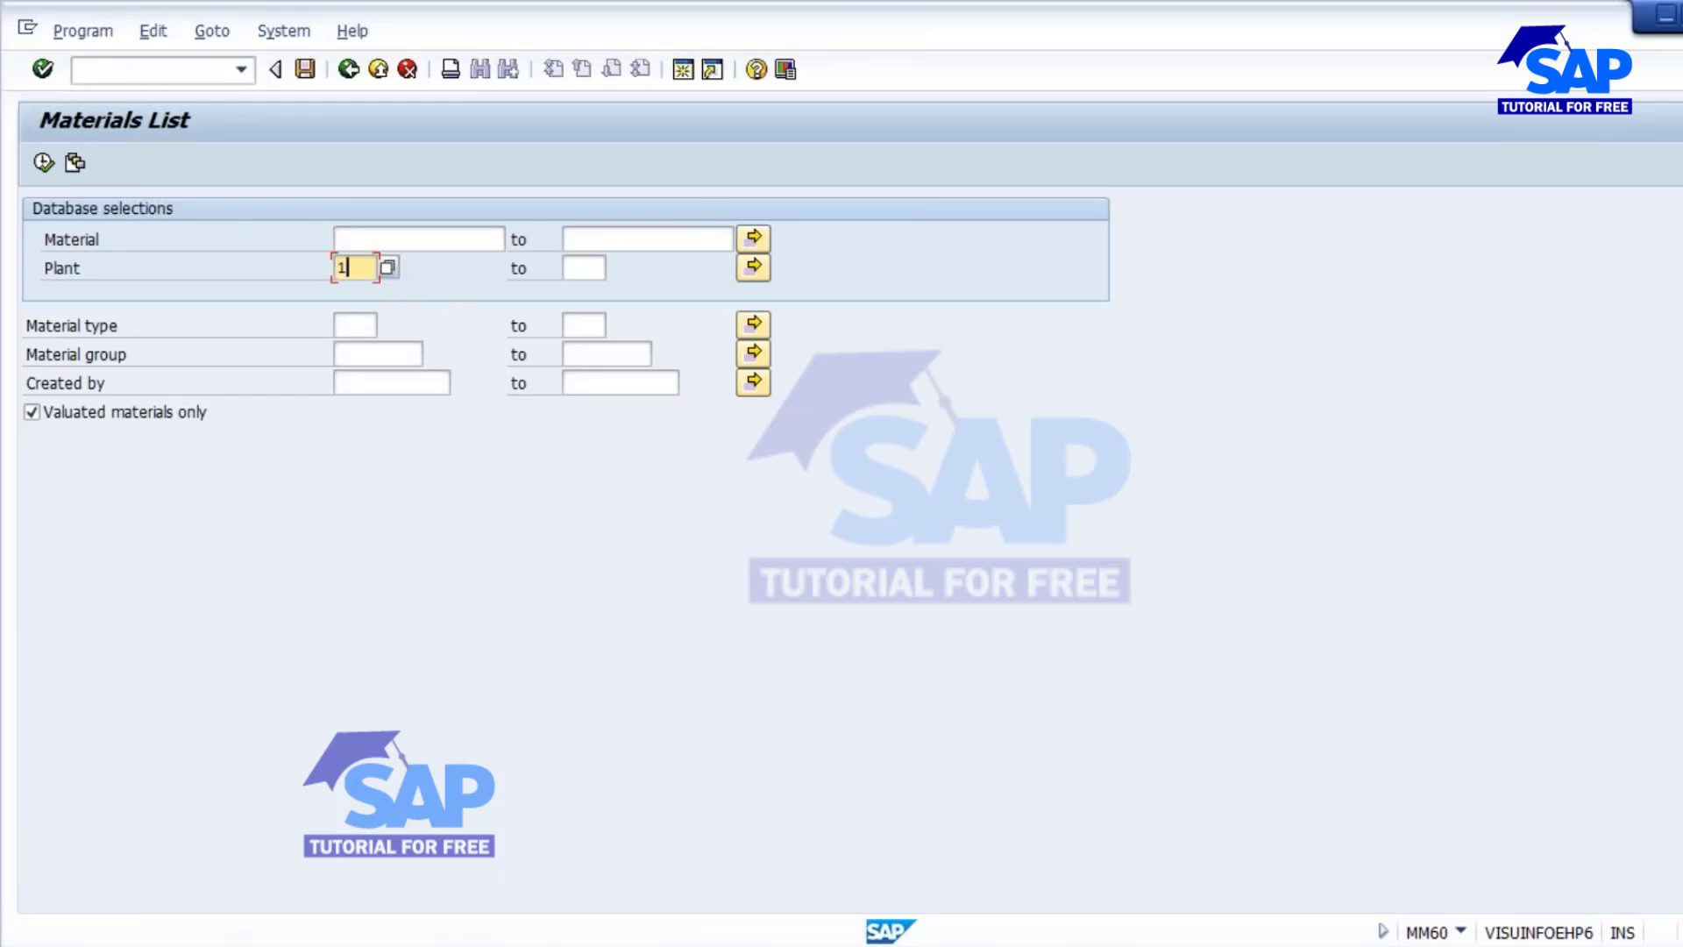
text(200)
click(368, 325)
click(357, 371)
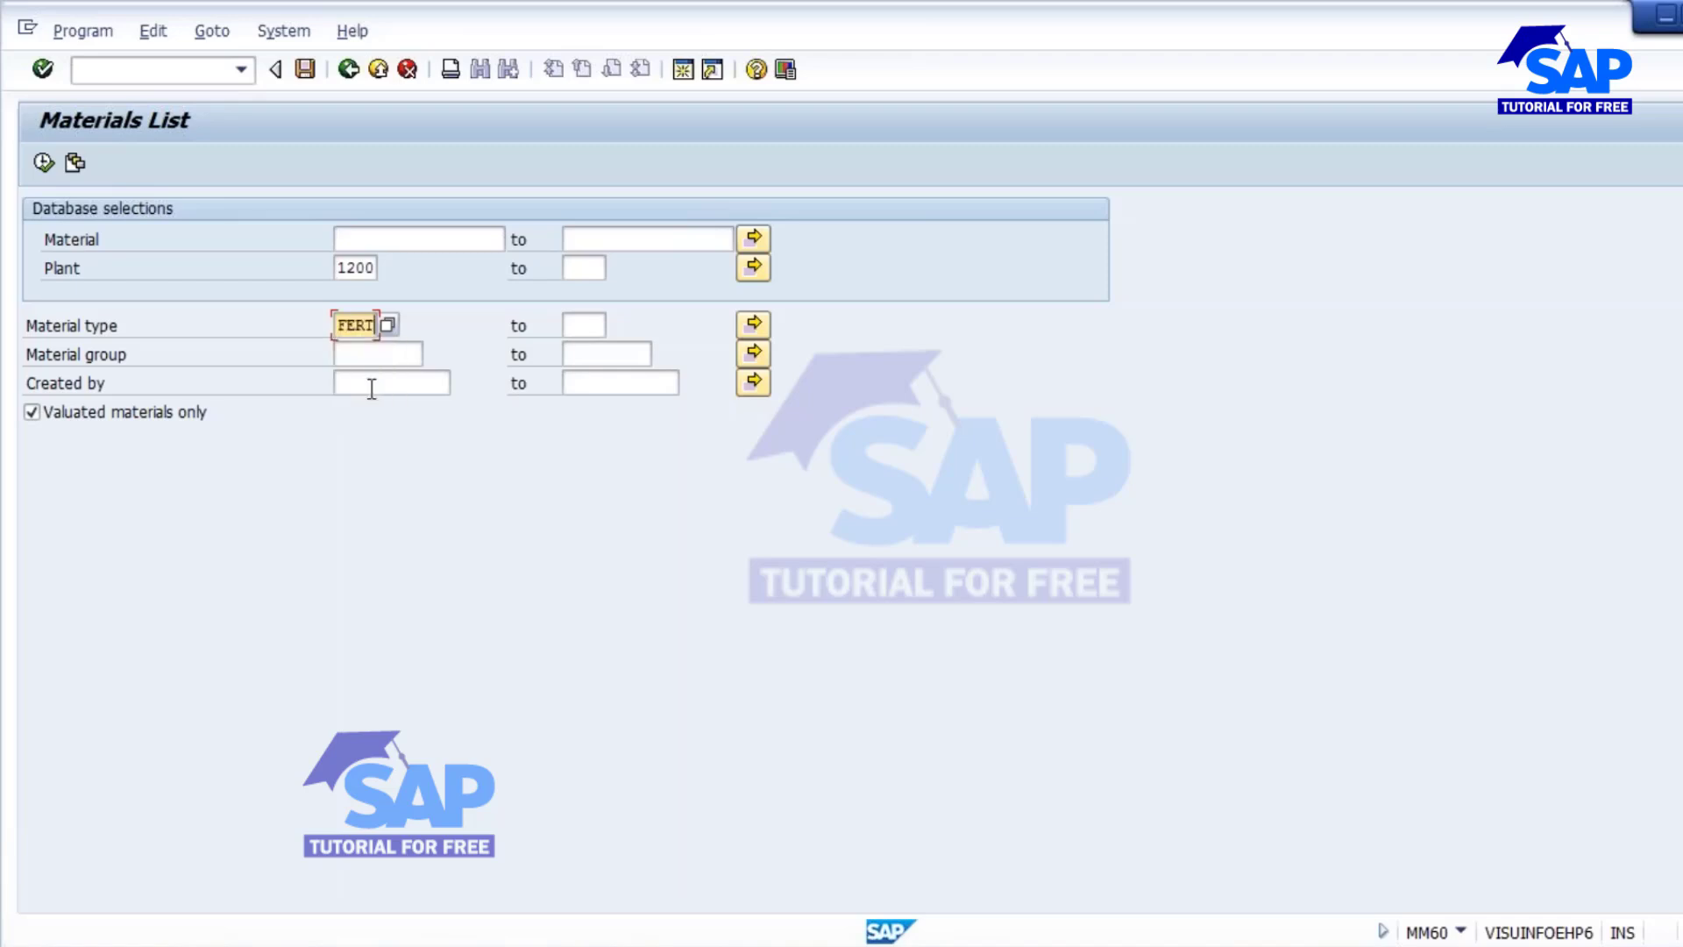
click(369, 383)
click(370, 410)
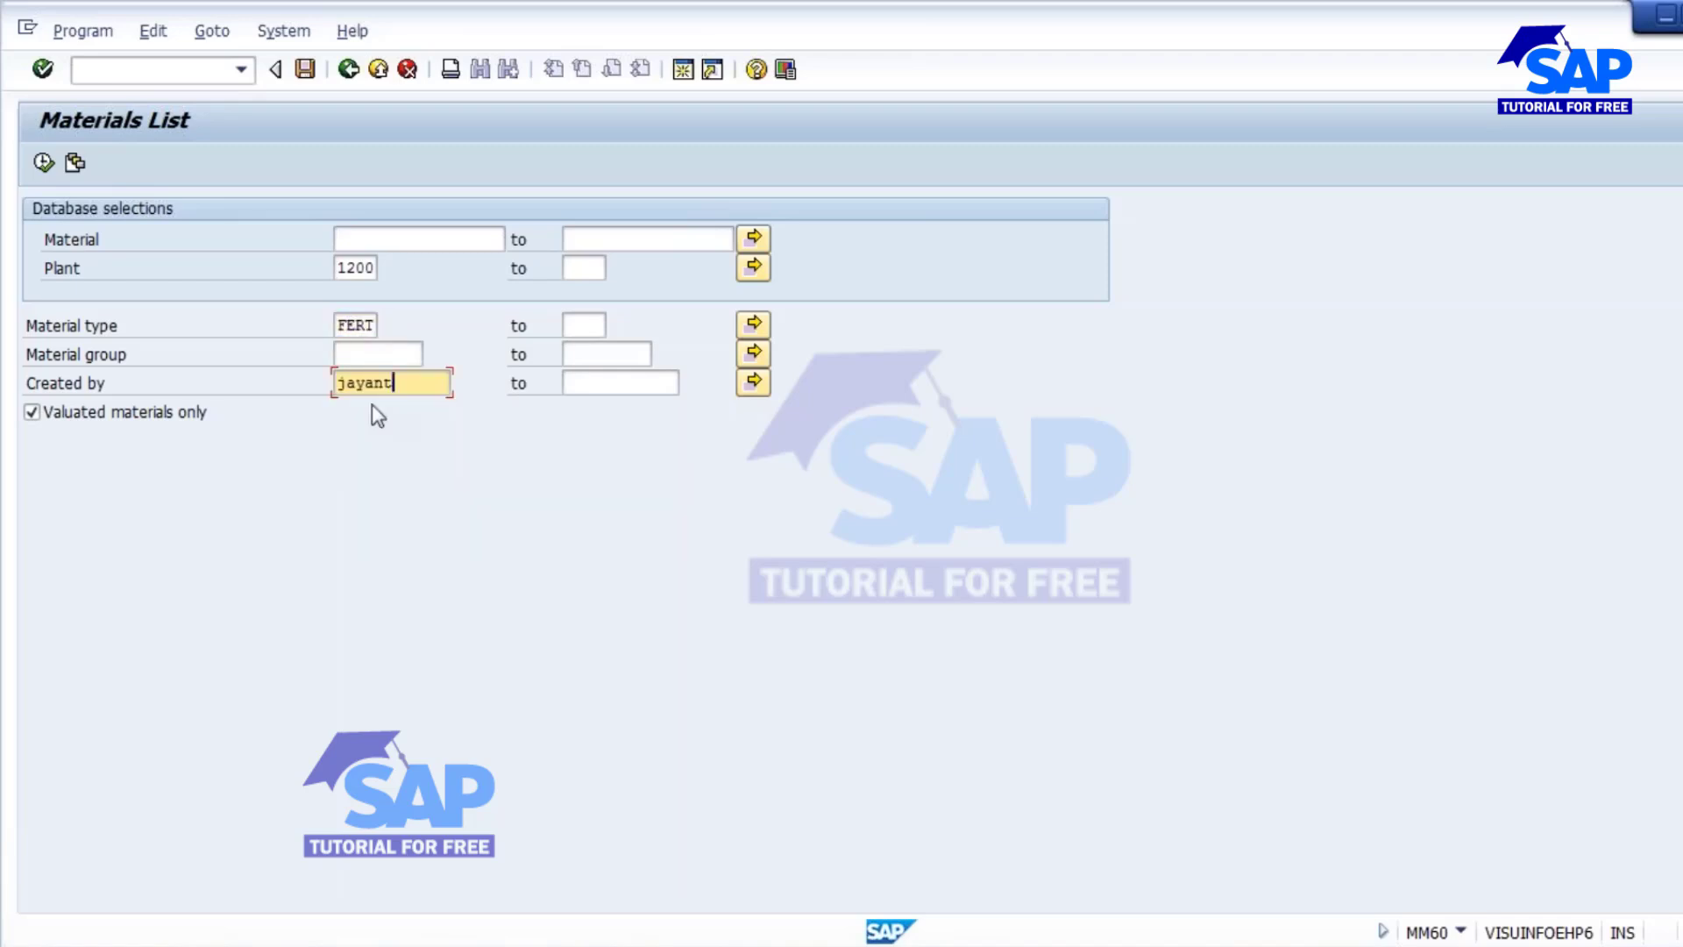
click(43, 162)
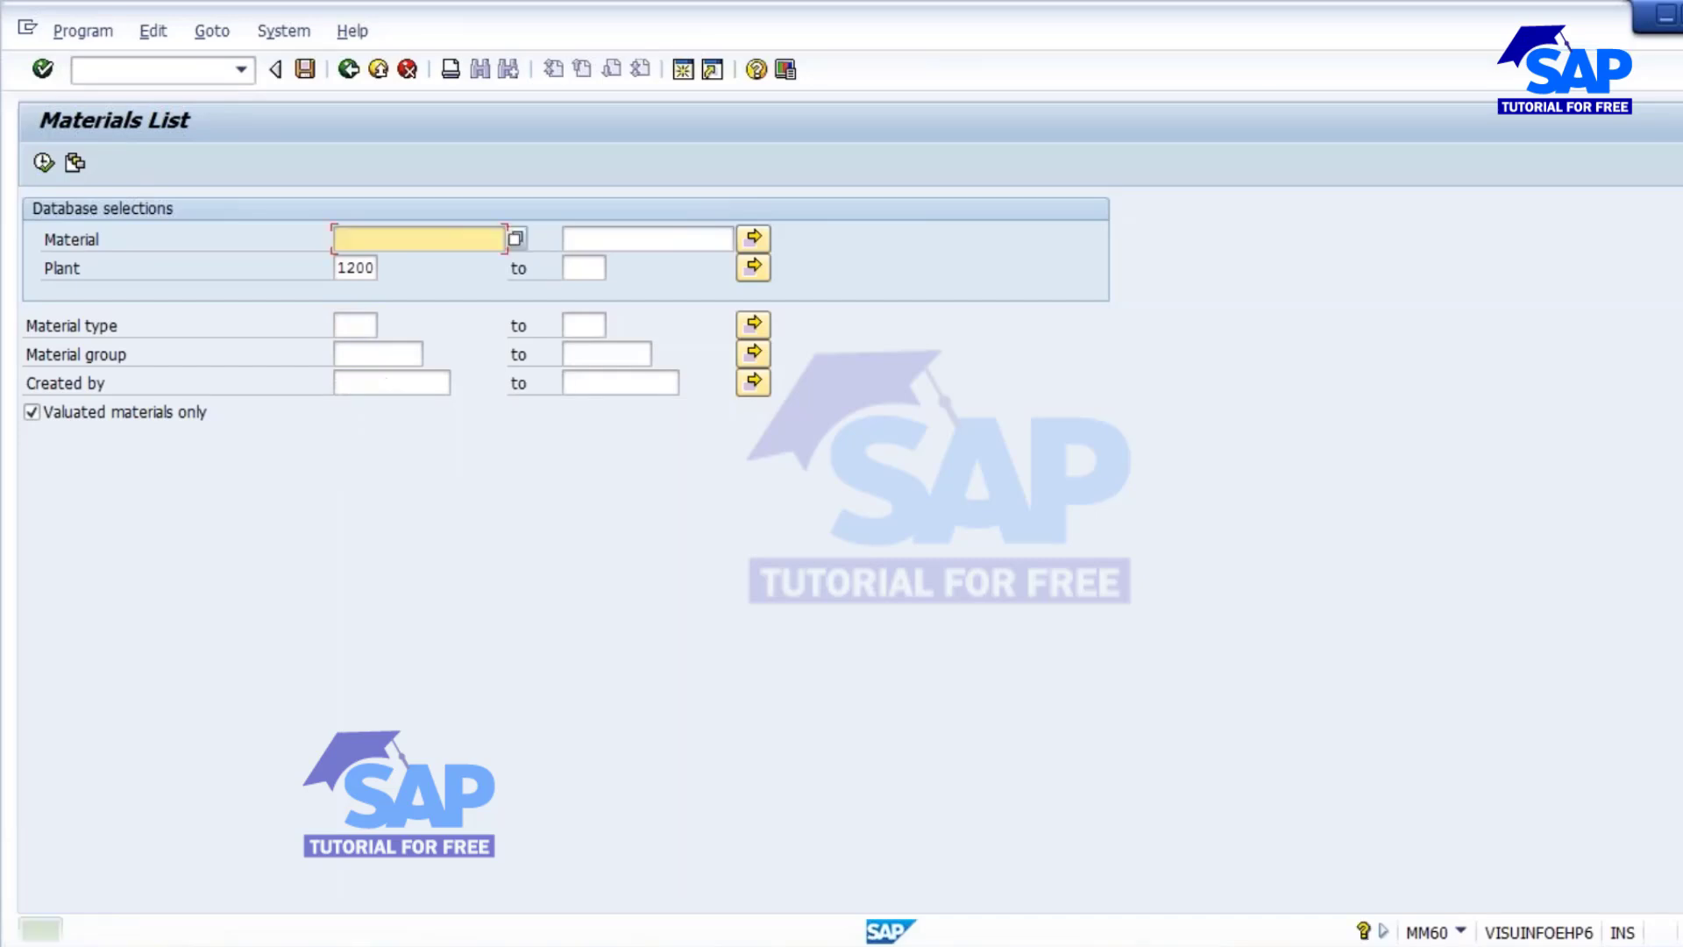
click(377, 267)
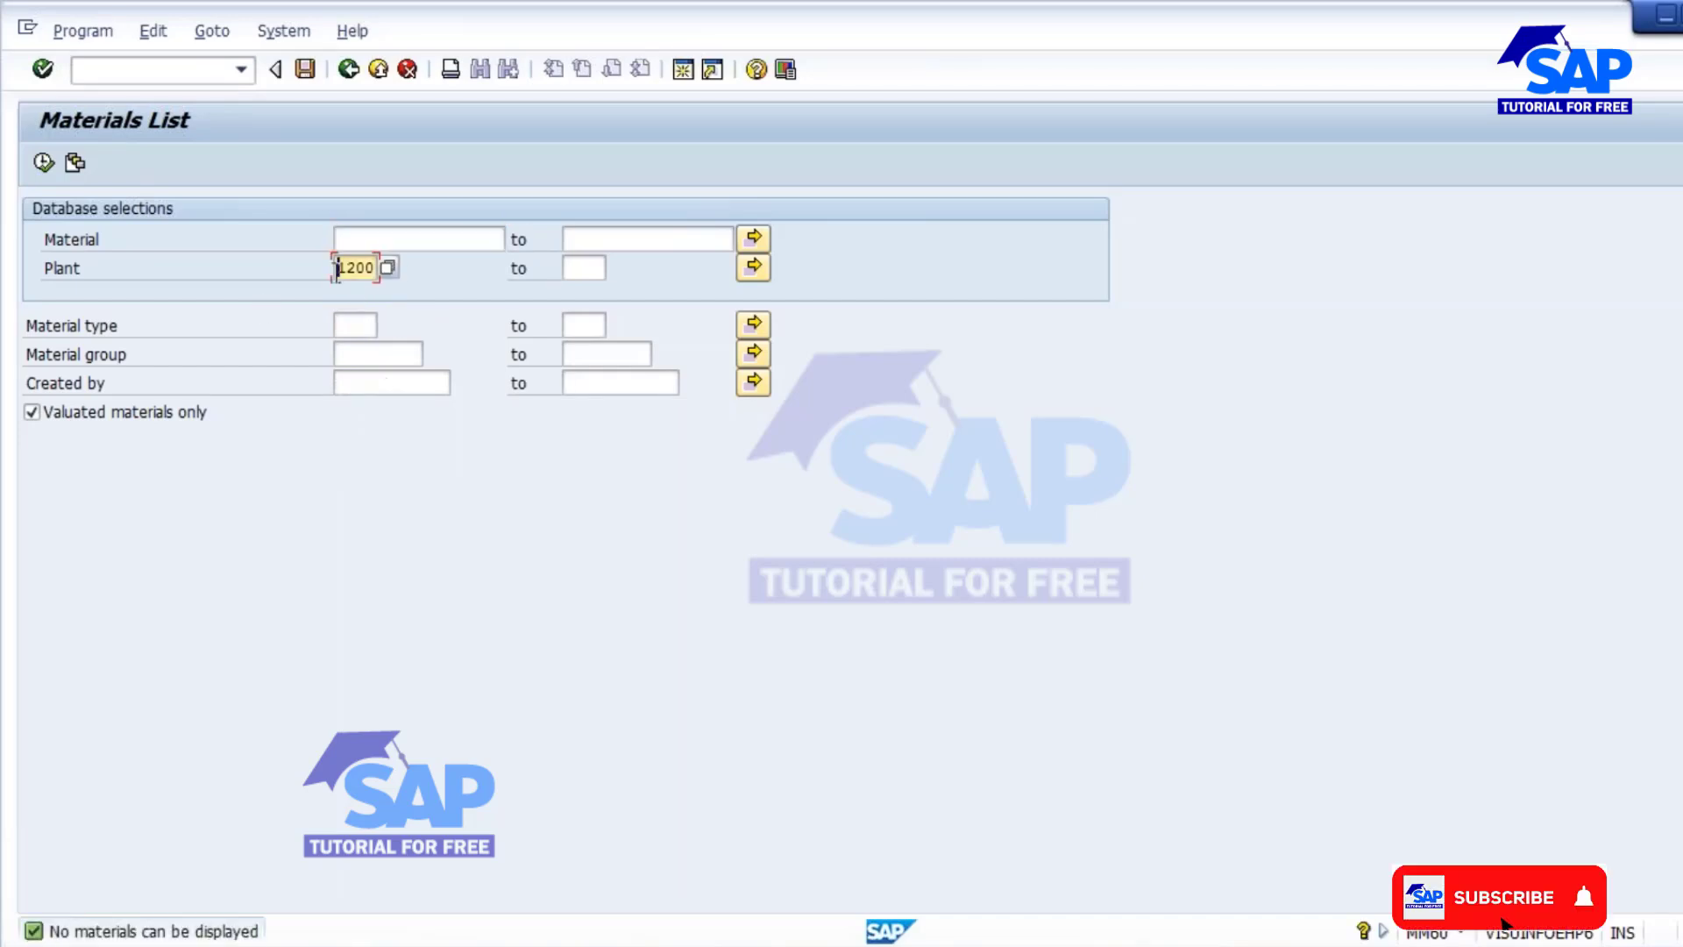
- Open a new session and start material creation with transaction MM01
click(683, 70)
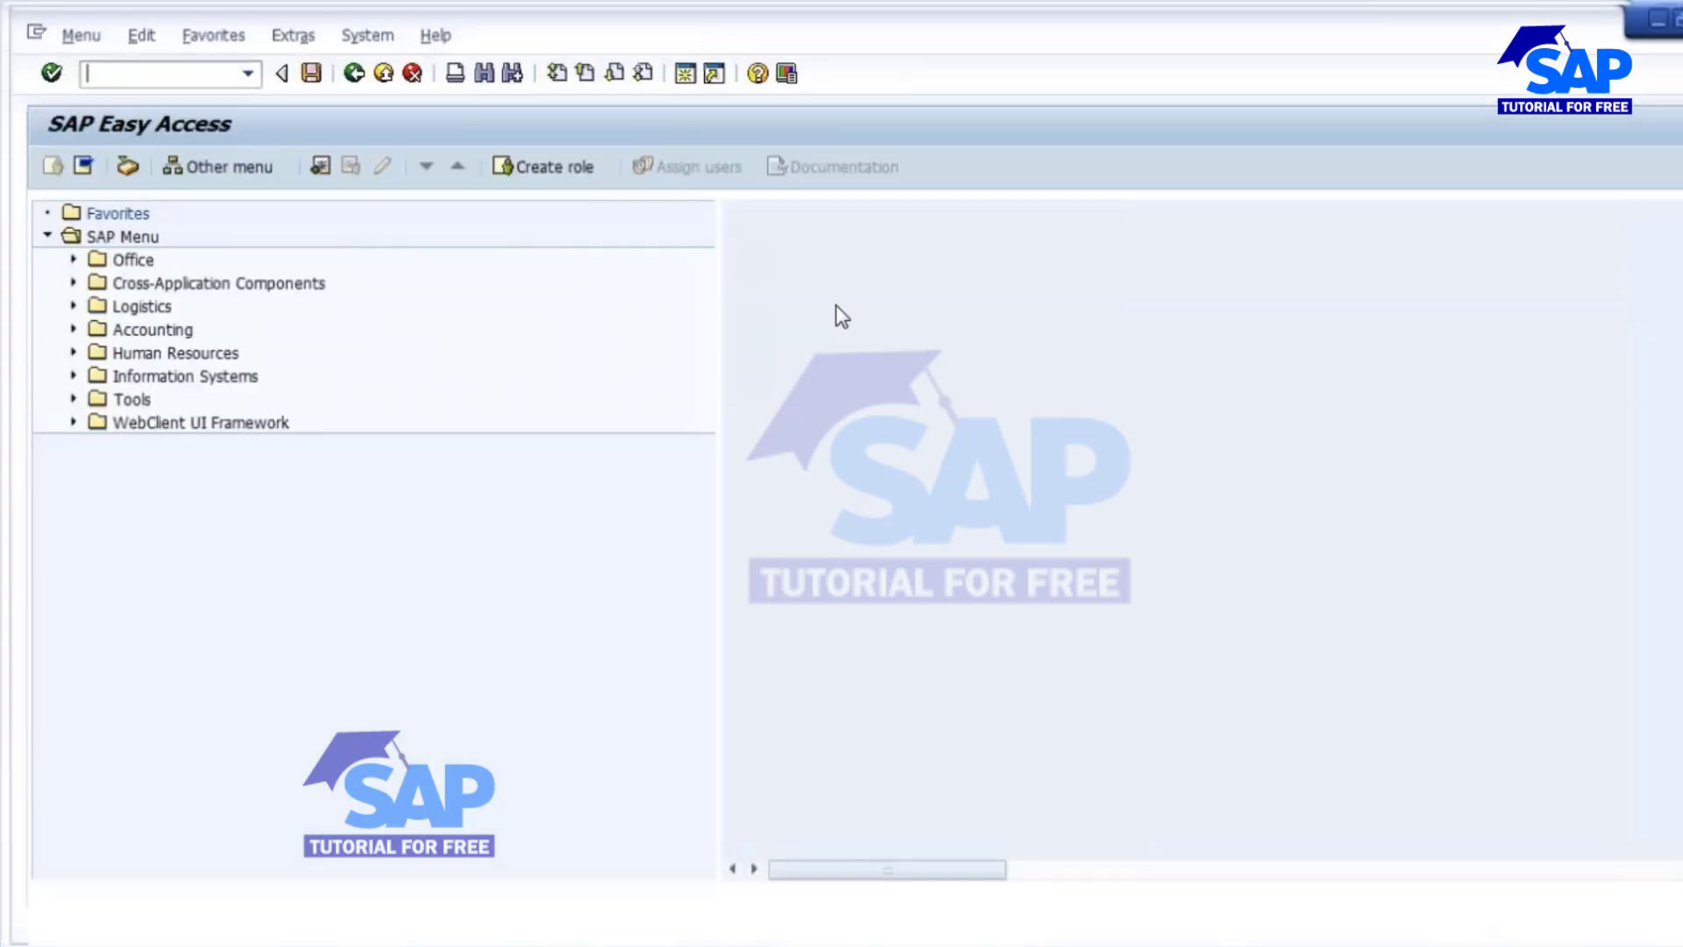
text(mm01)
key(Return)
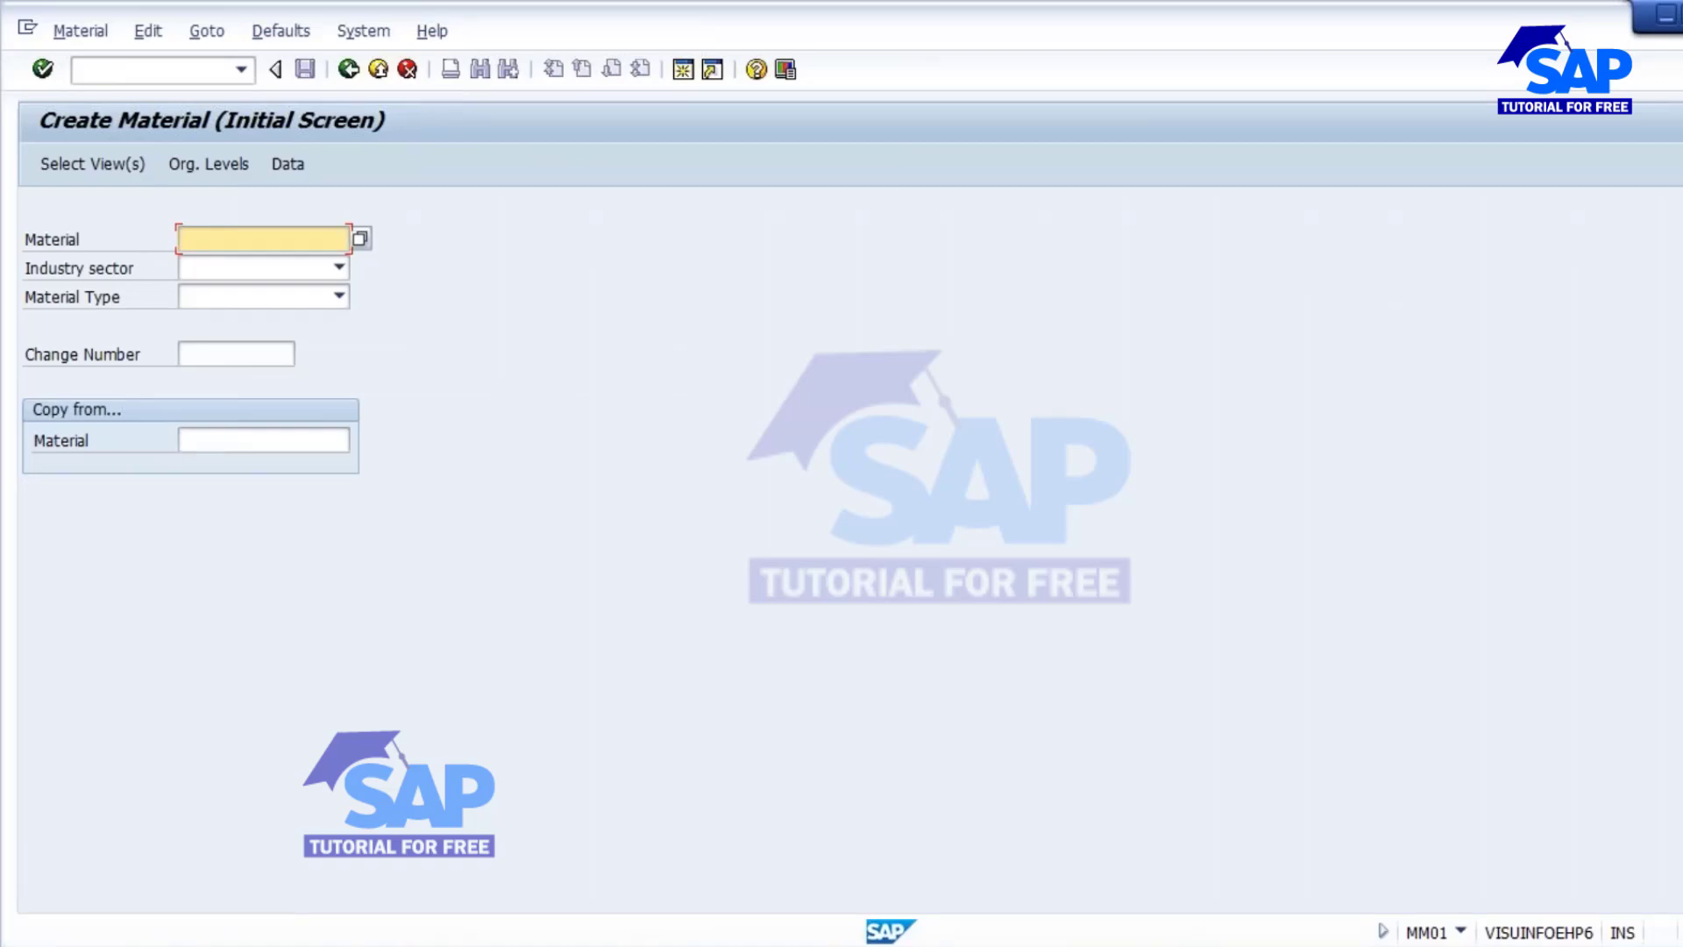
- Set the new material's industry sector to Mechanical Engineering and its material type to FERT Finished product
click(339, 266)
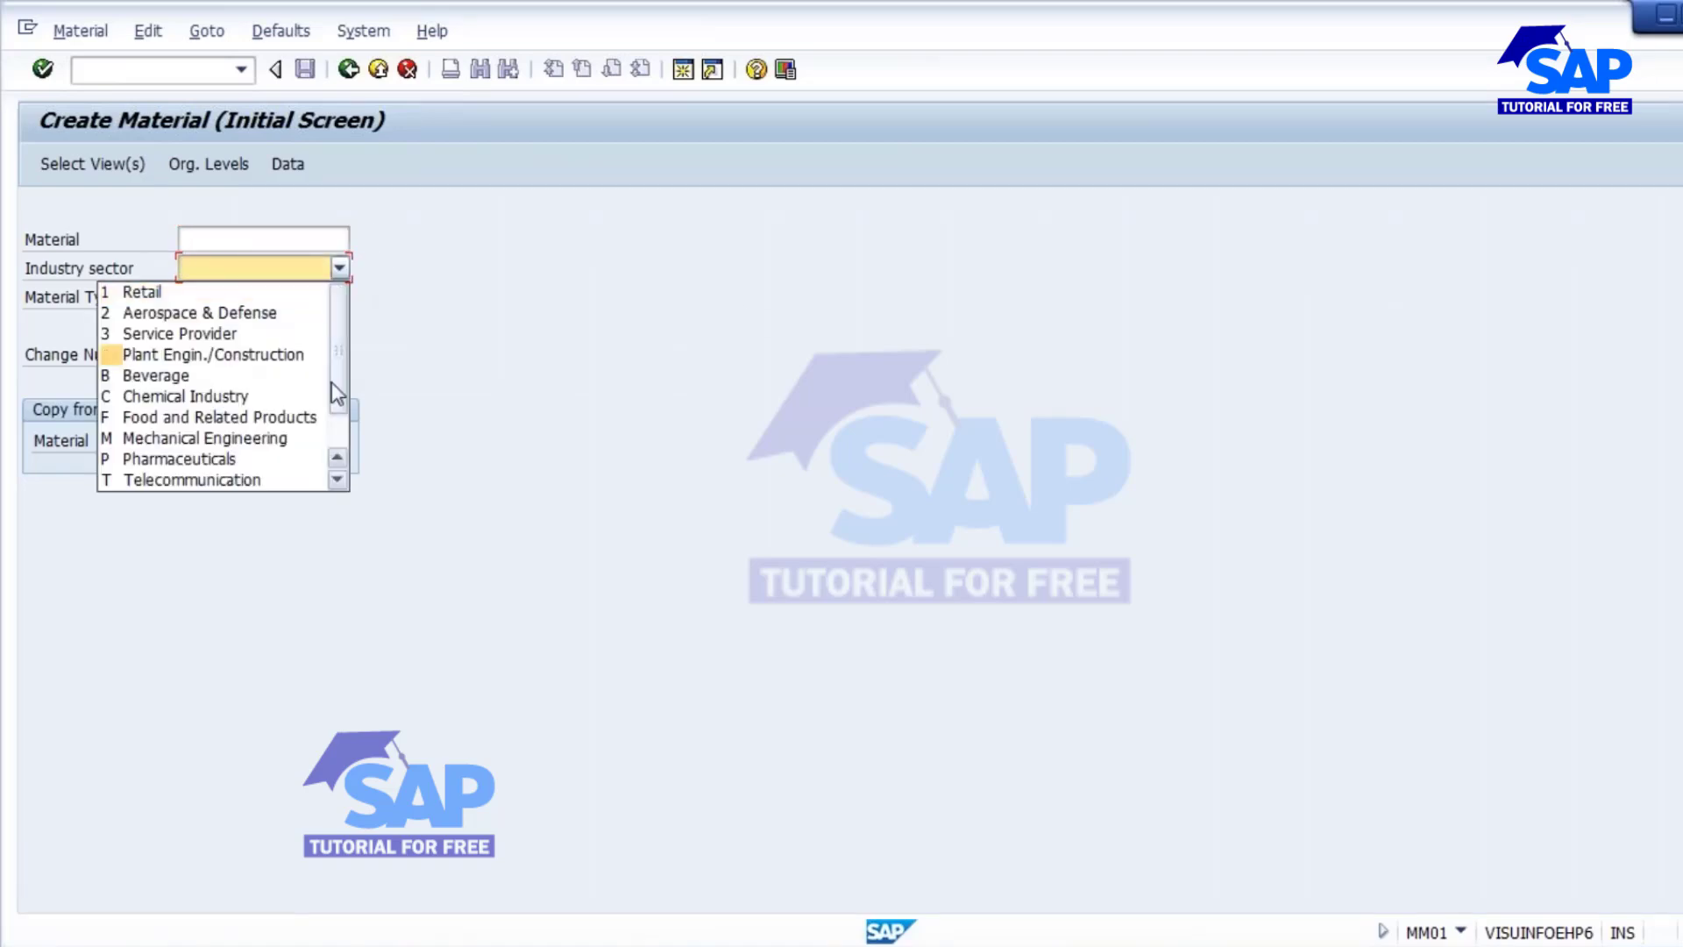
click(292, 439)
click(340, 300)
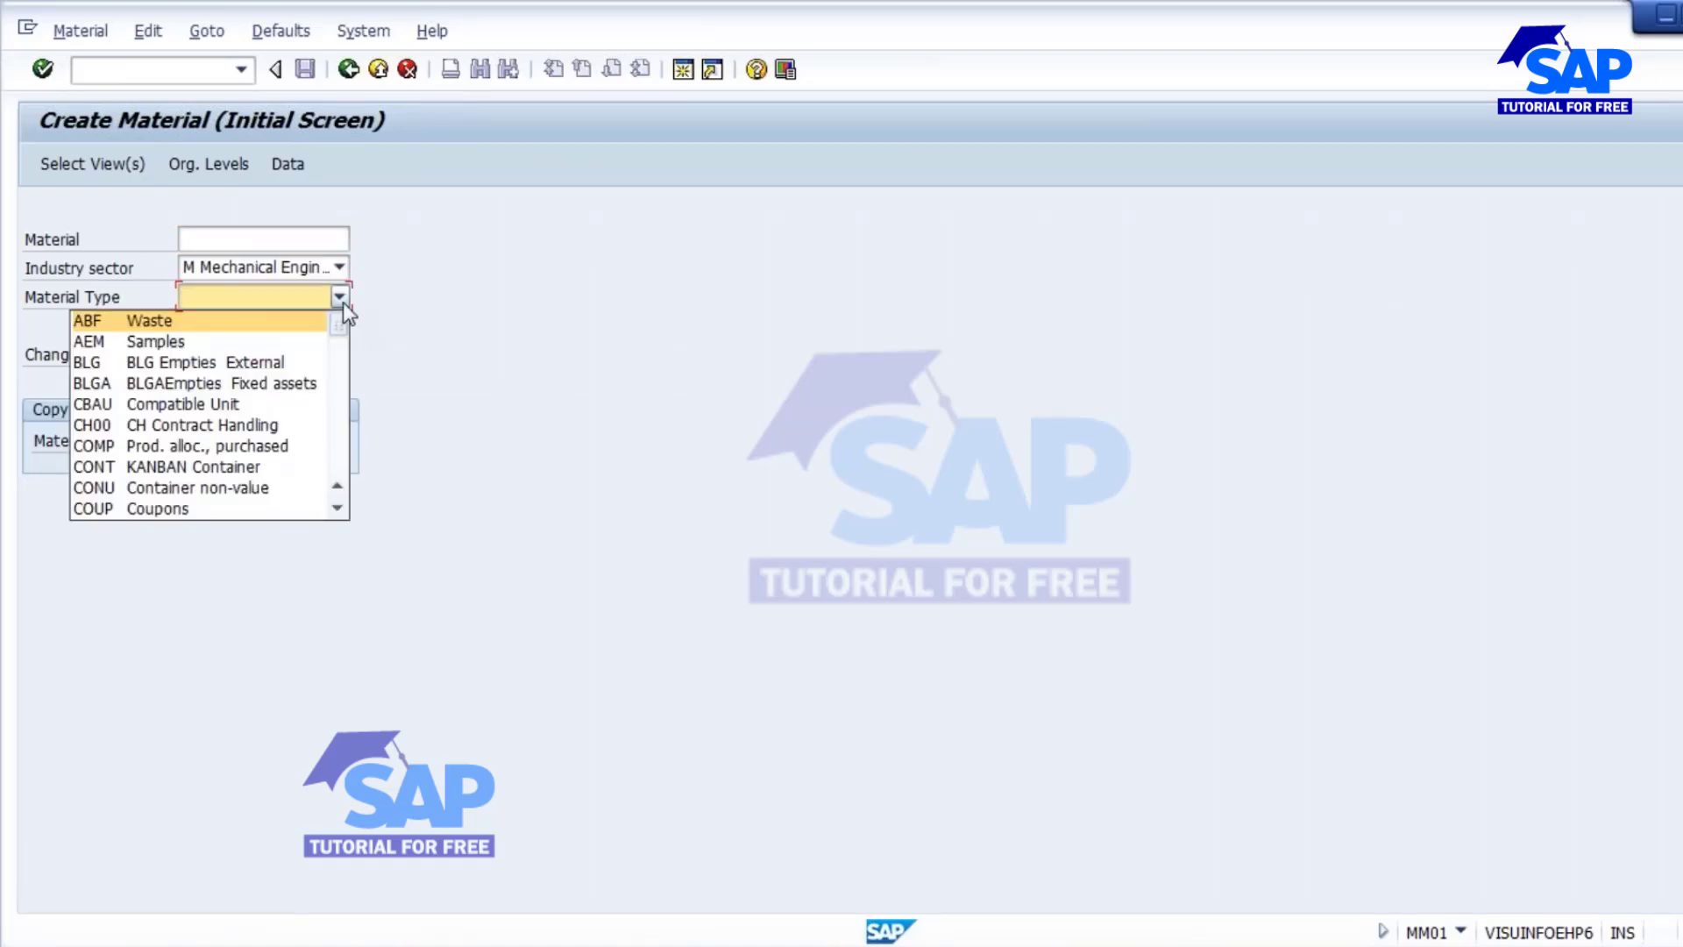
scroll(258, 478, down, 2)
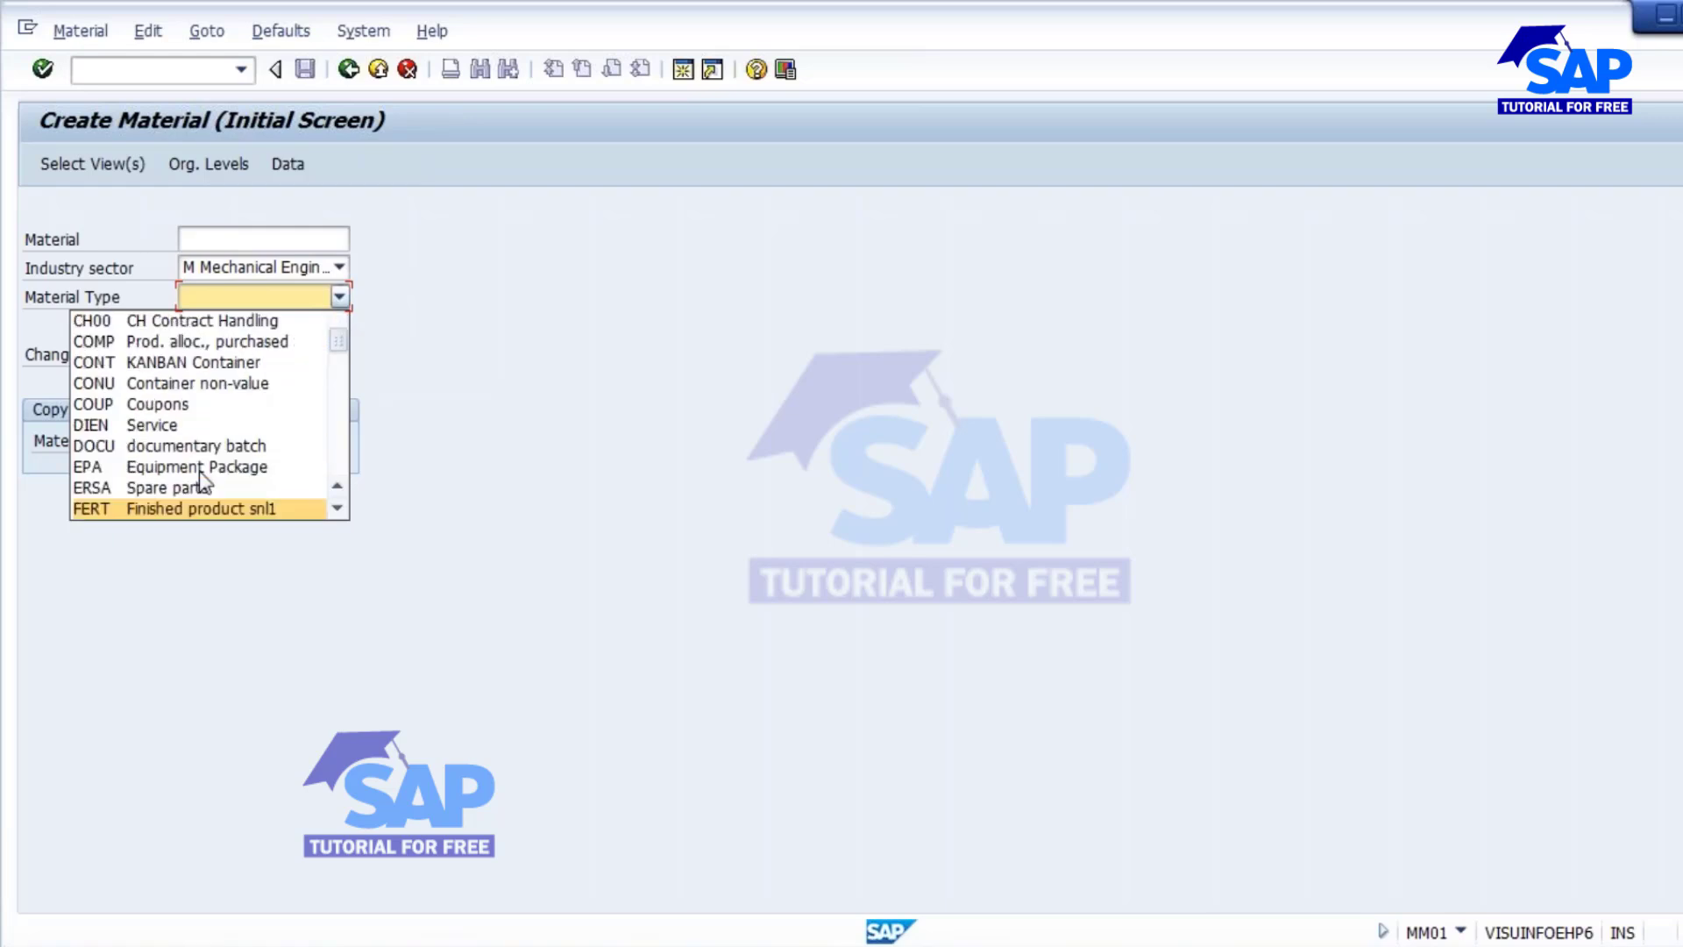
click(257, 510)
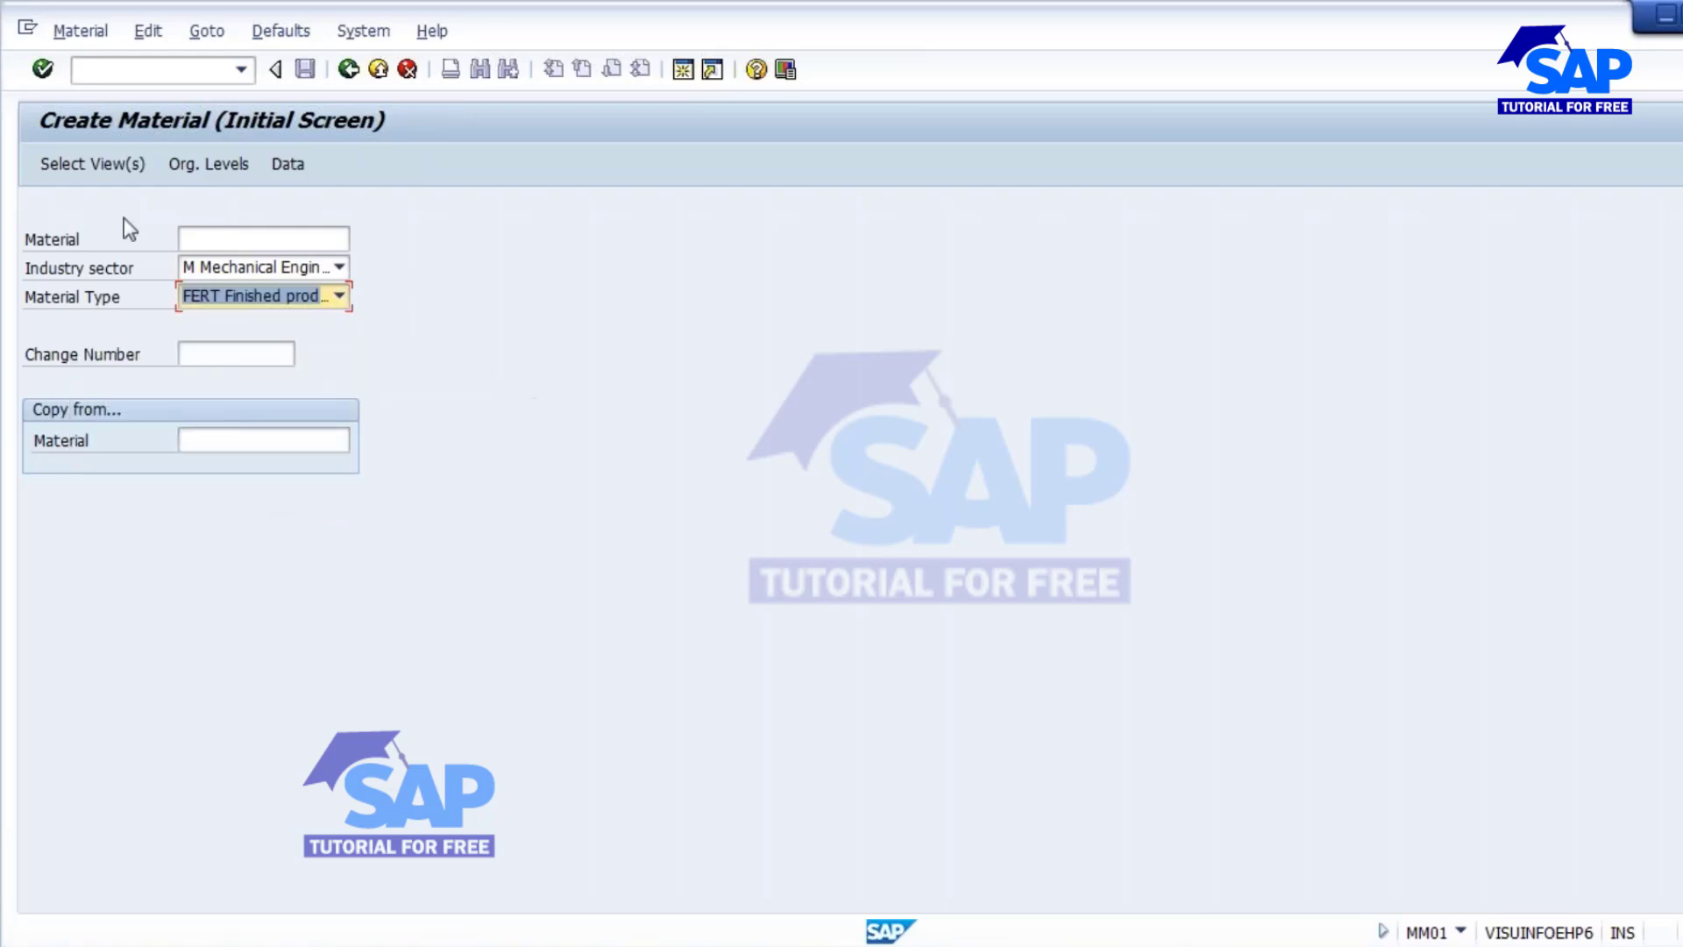
- Open the view selection and select Basic Data 1, Basic Data 2 and MRP 1 through MRP 4
click(69, 169)
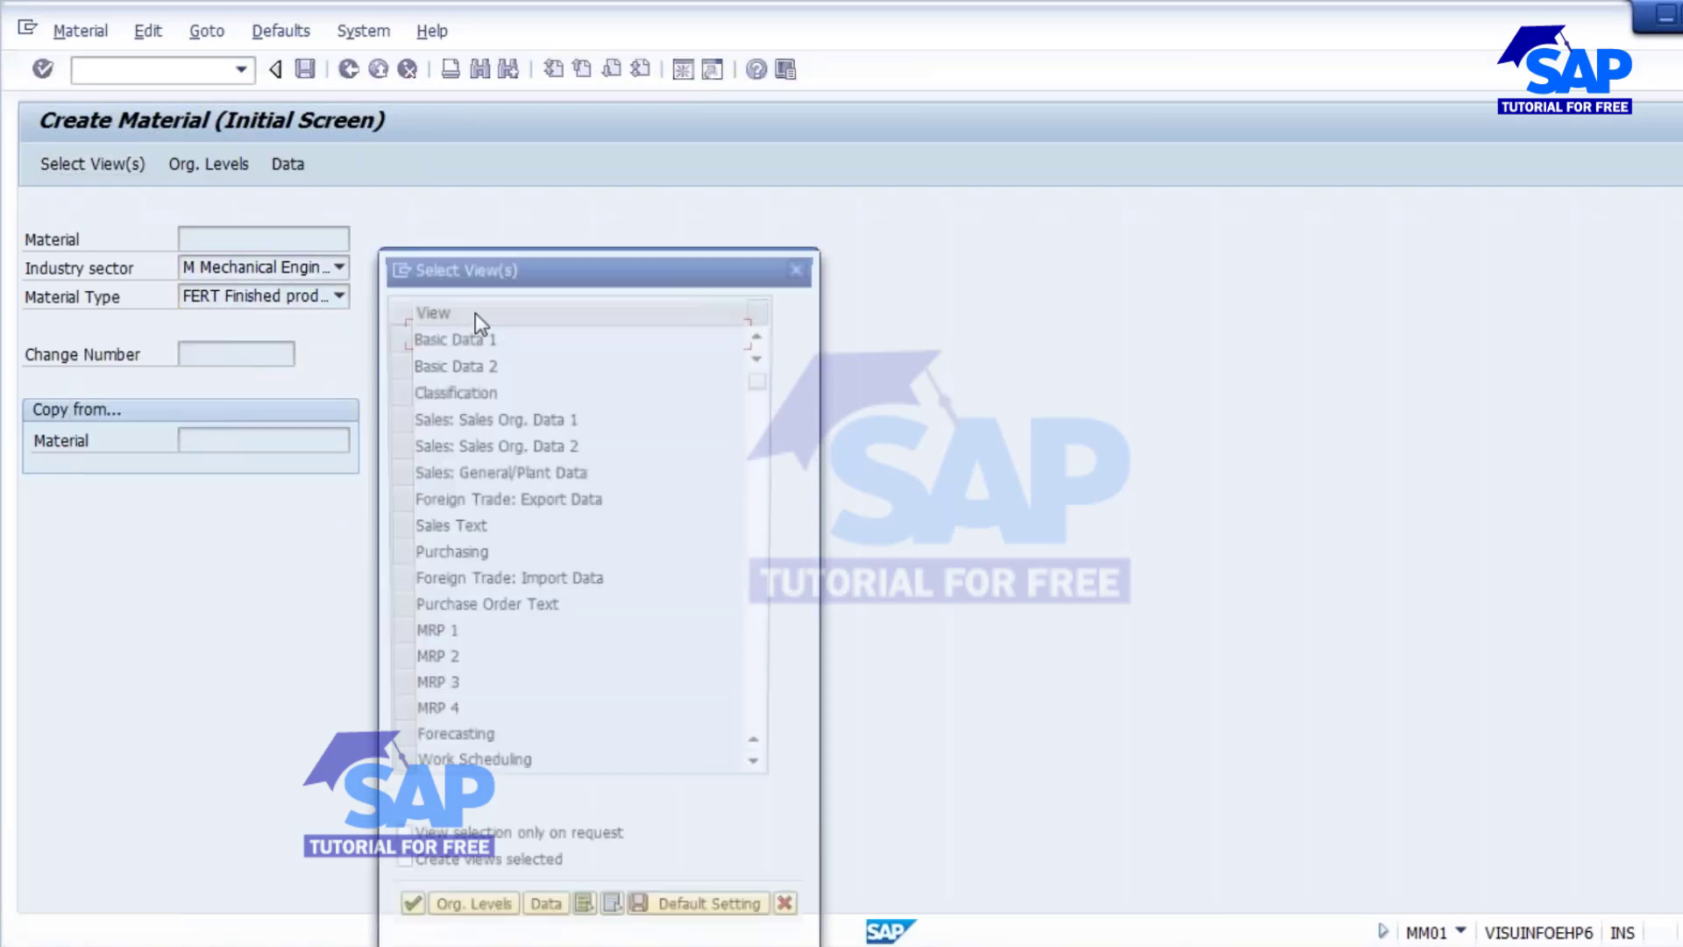
click(391, 339)
click(392, 367)
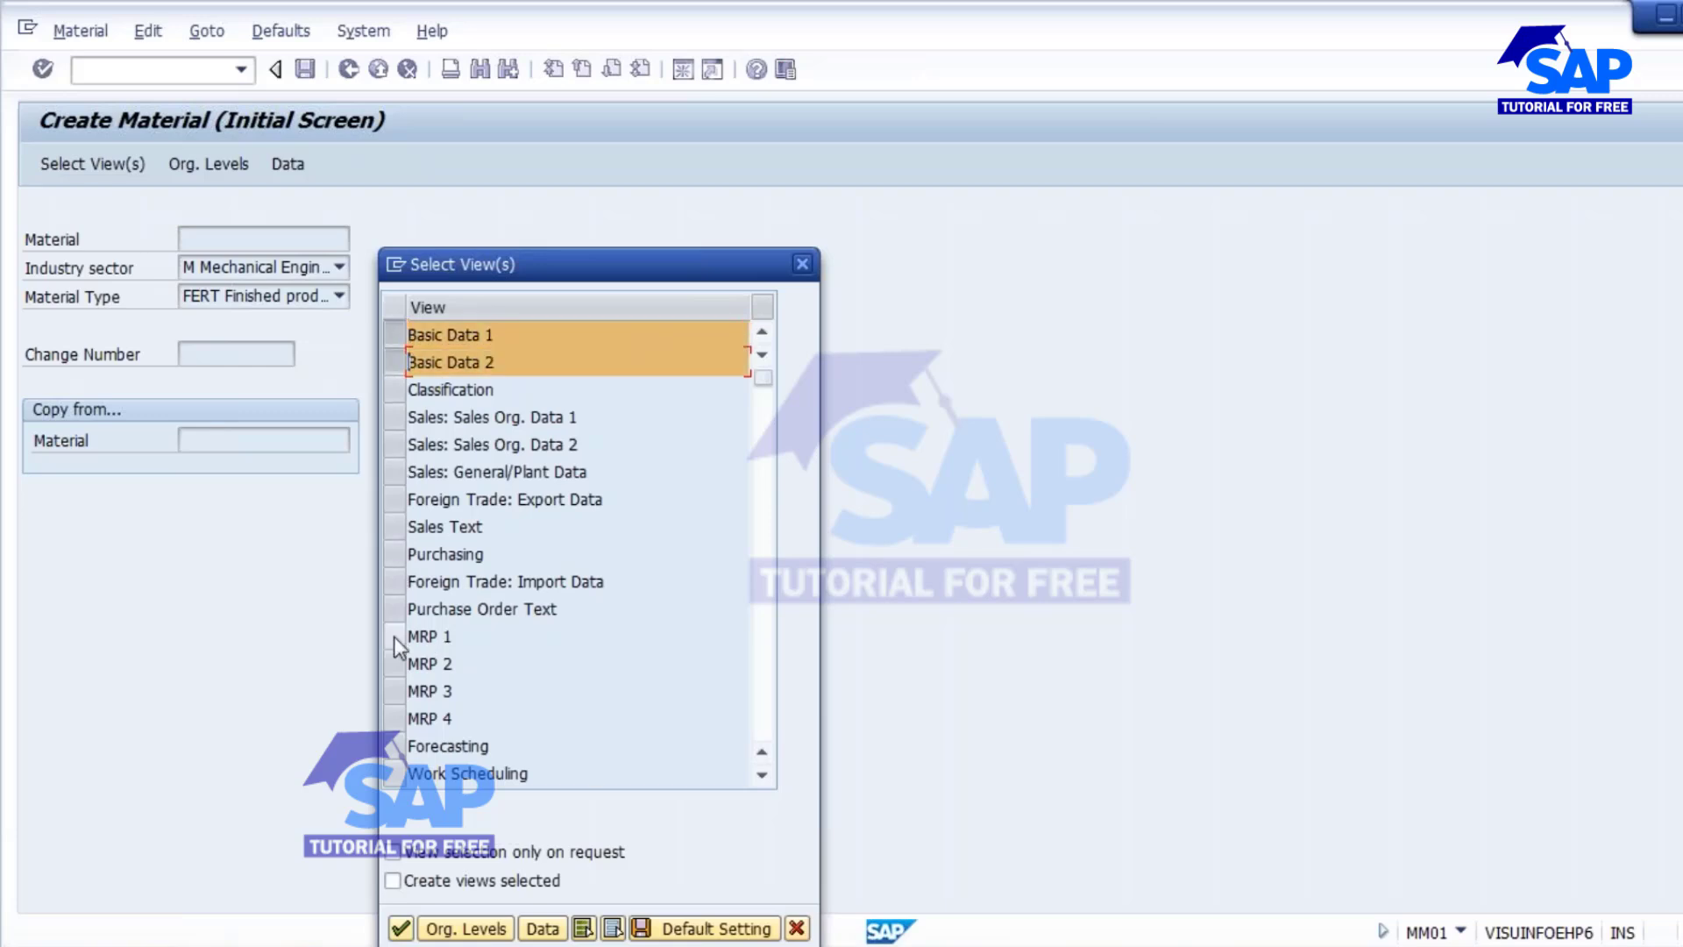
click(393, 636)
click(392, 691)
click(392, 664)
click(392, 718)
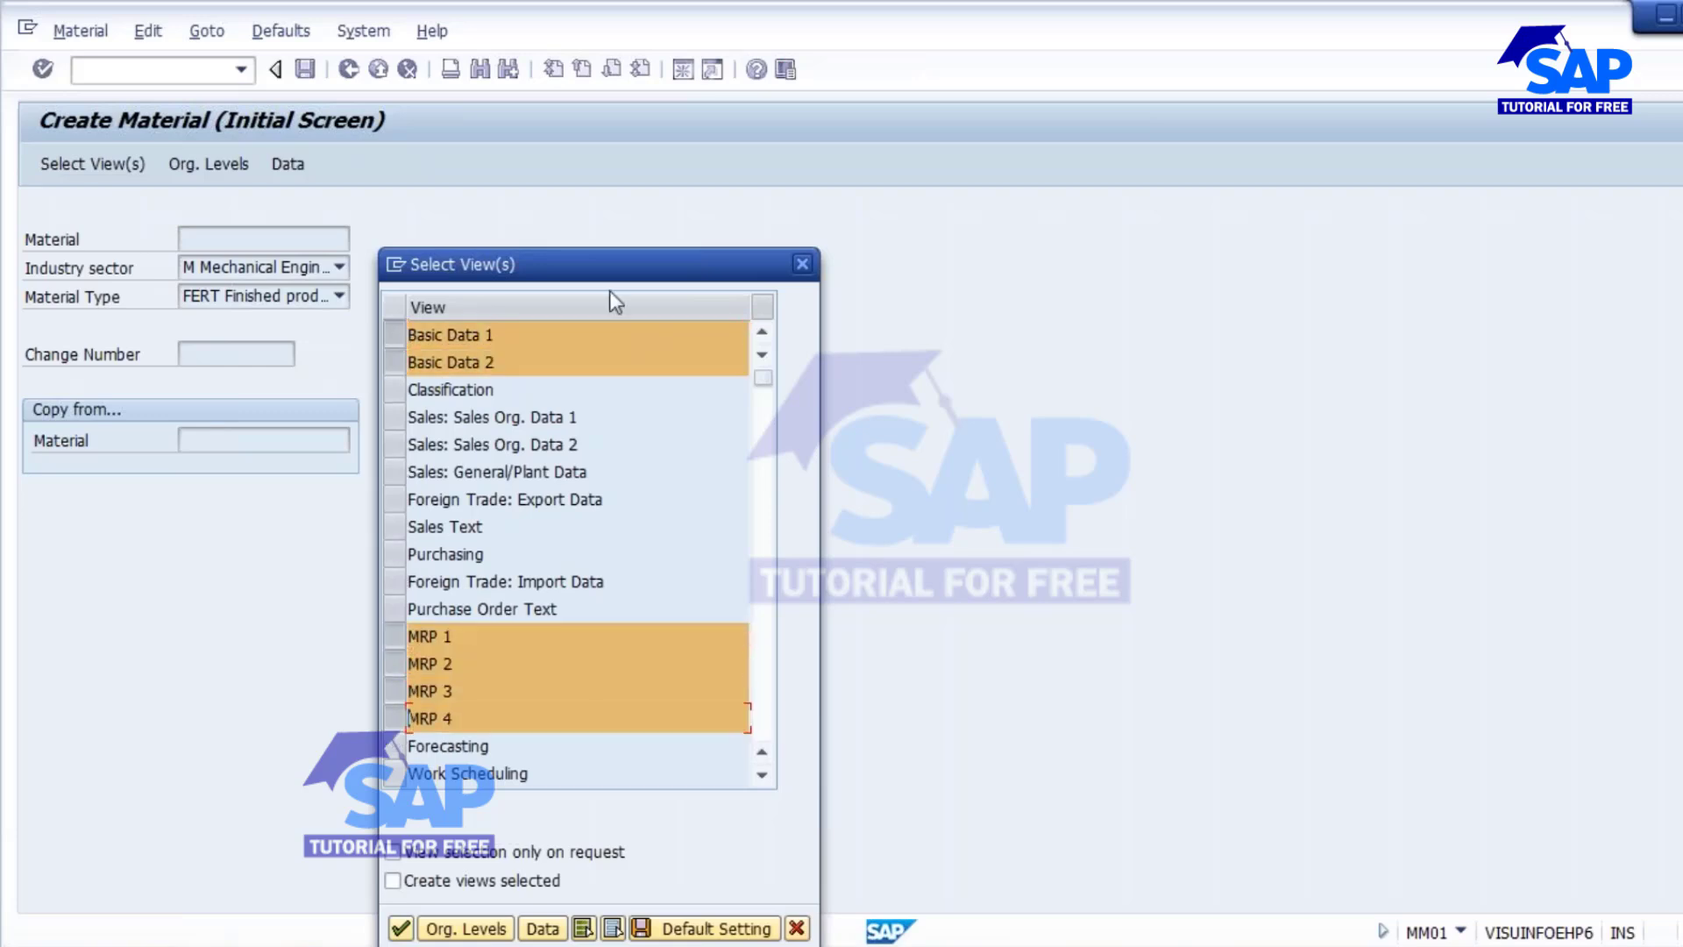
- Add Work Scheduling, General Plant Data / Storage 1 and 2, and Quality Management to the selected views
drag(662, 264, 761, 88)
click(494, 597)
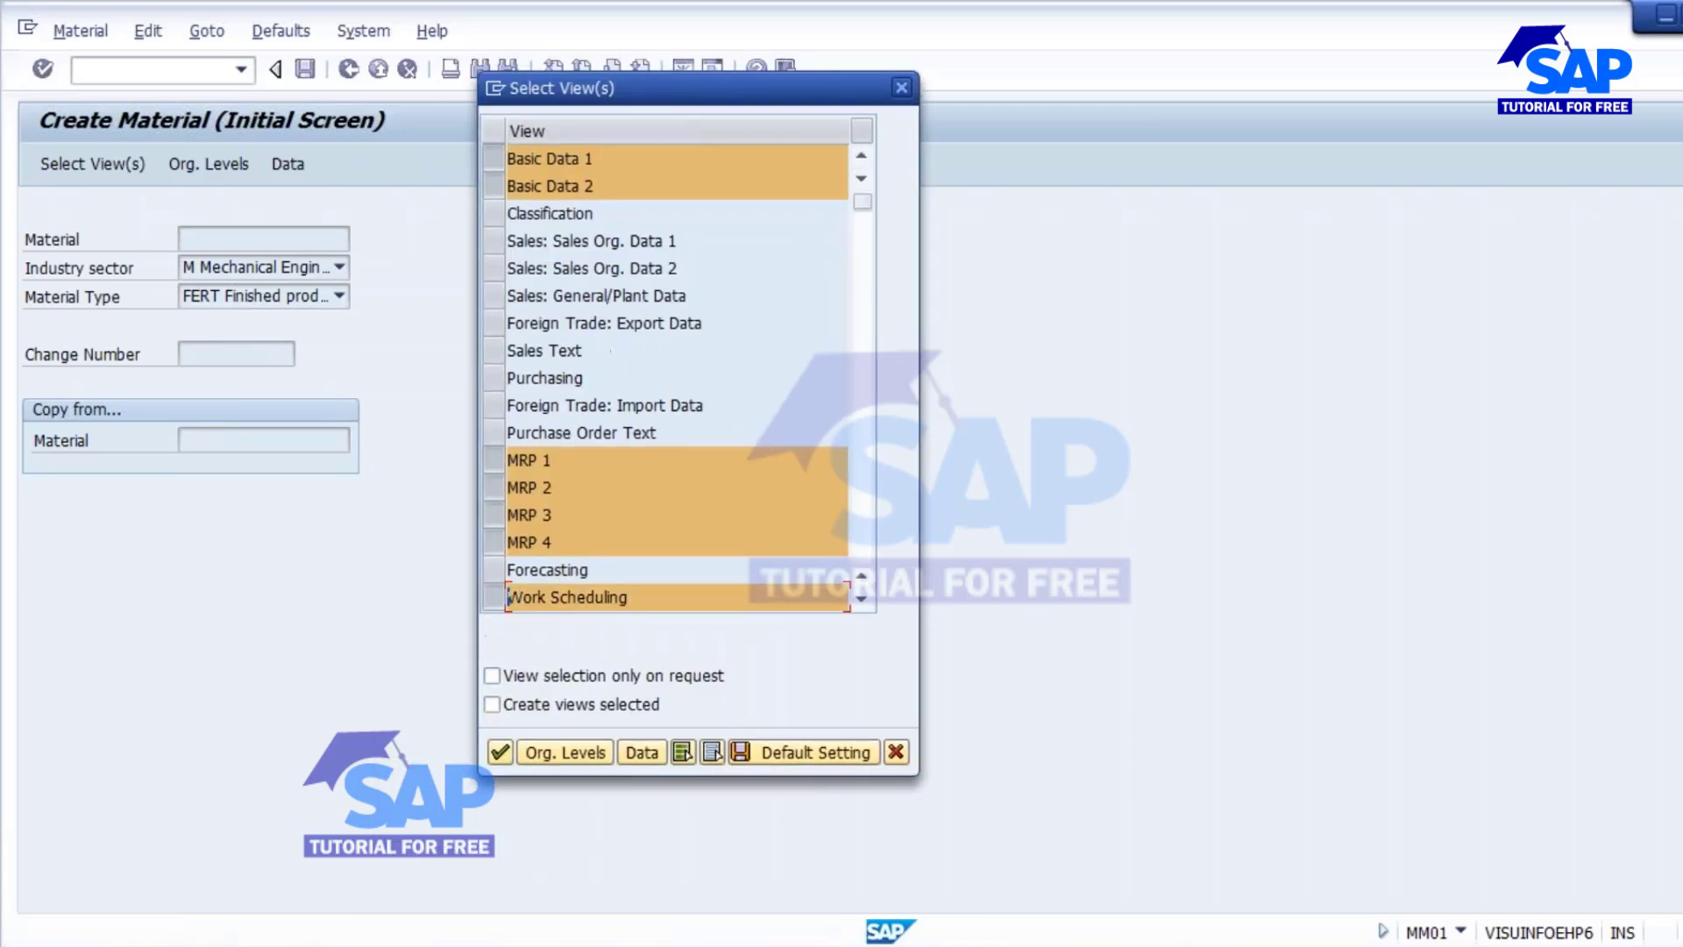
scroll(494, 597, down, 1)
click(493, 570)
click(493, 597)
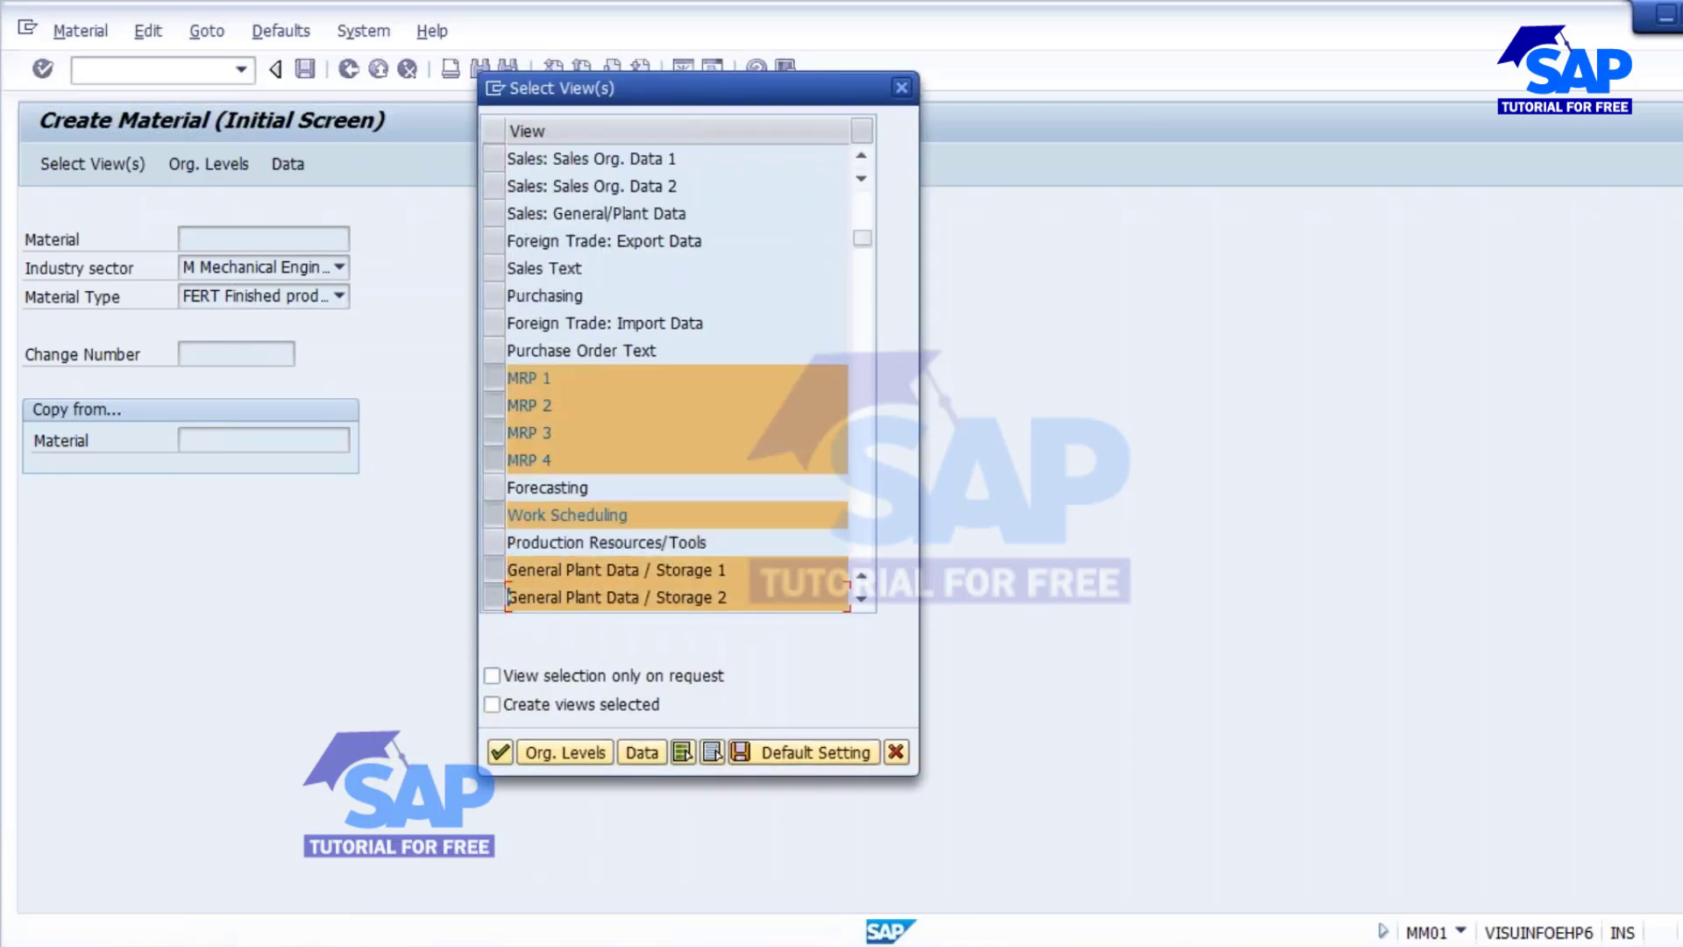
scroll(508, 598, down, 1)
scroll(547, 544, down, 1)
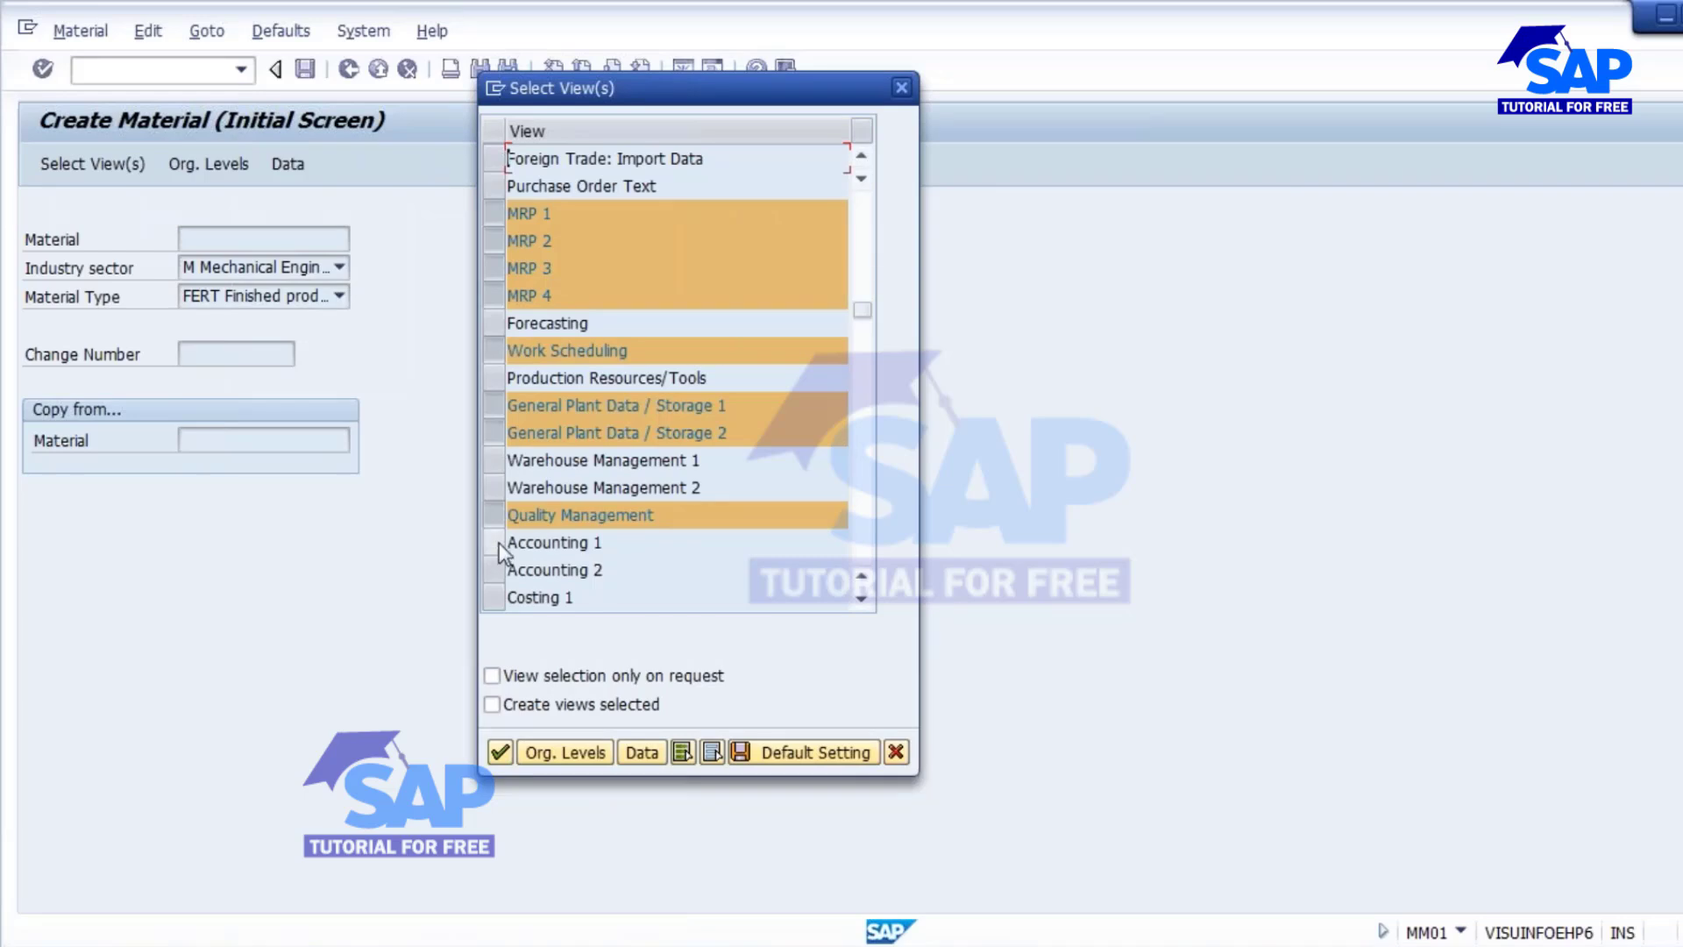
- Add Accounting 1, Accounting 2, Costing 1 and Costing 2 to the selected views
click(498, 543)
click(492, 570)
click(492, 597)
scroll(495, 570, down, 1)
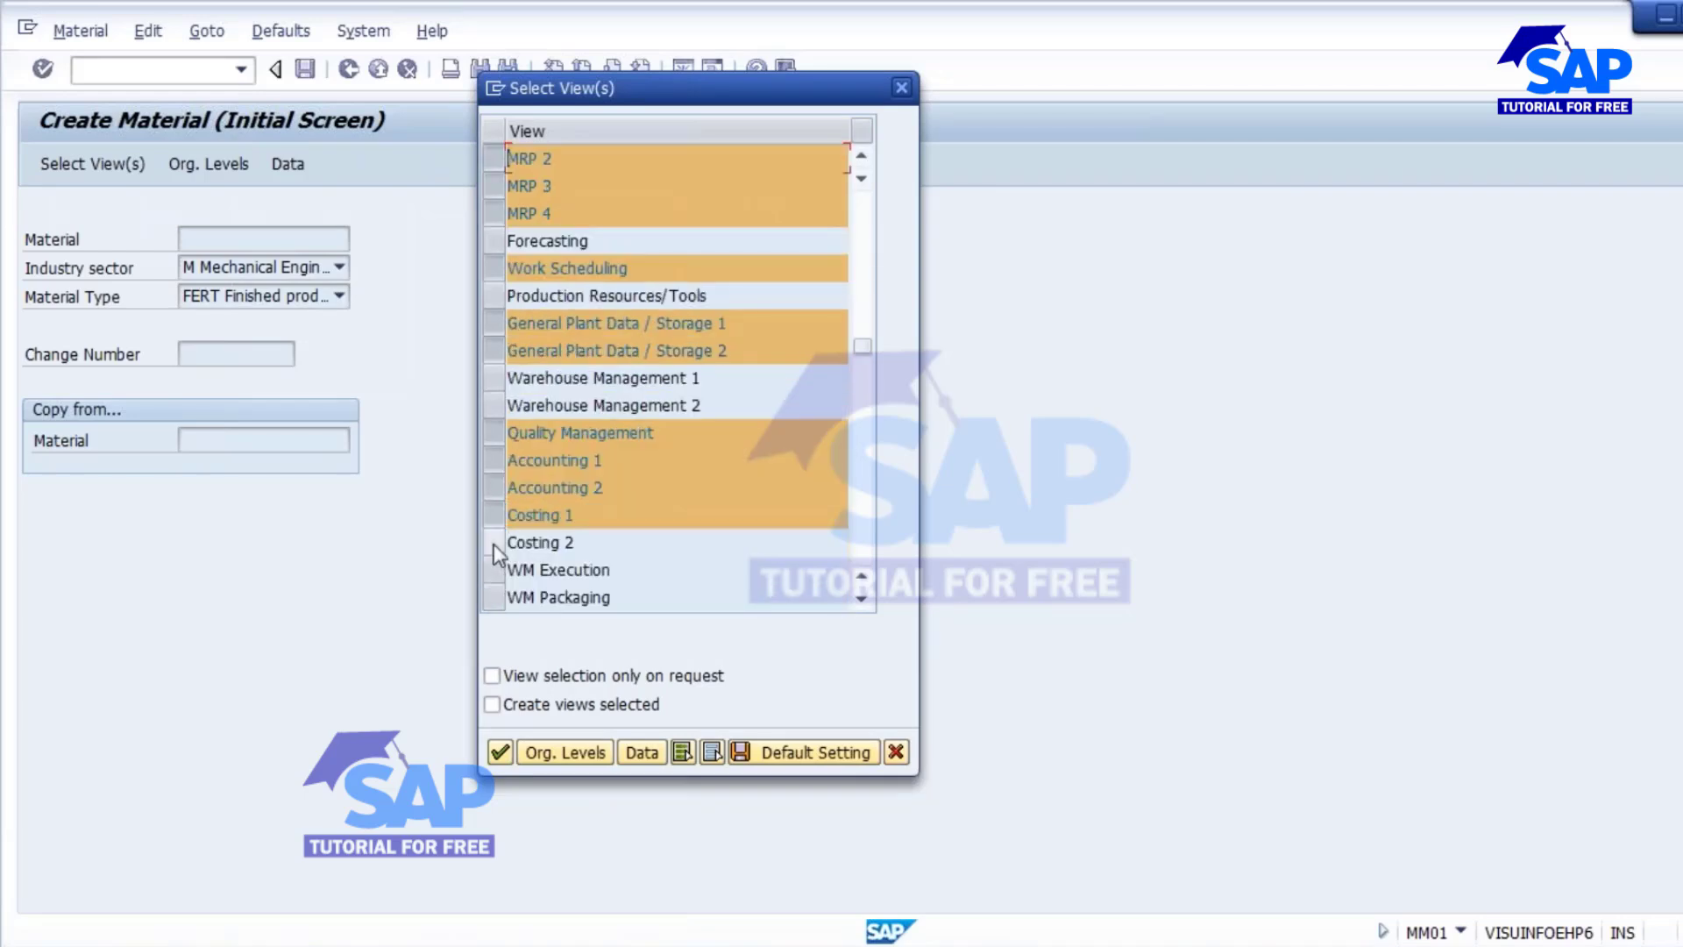
click(495, 546)
- Set the organizational level plant to 1200 and continue to the material's data views
click(566, 751)
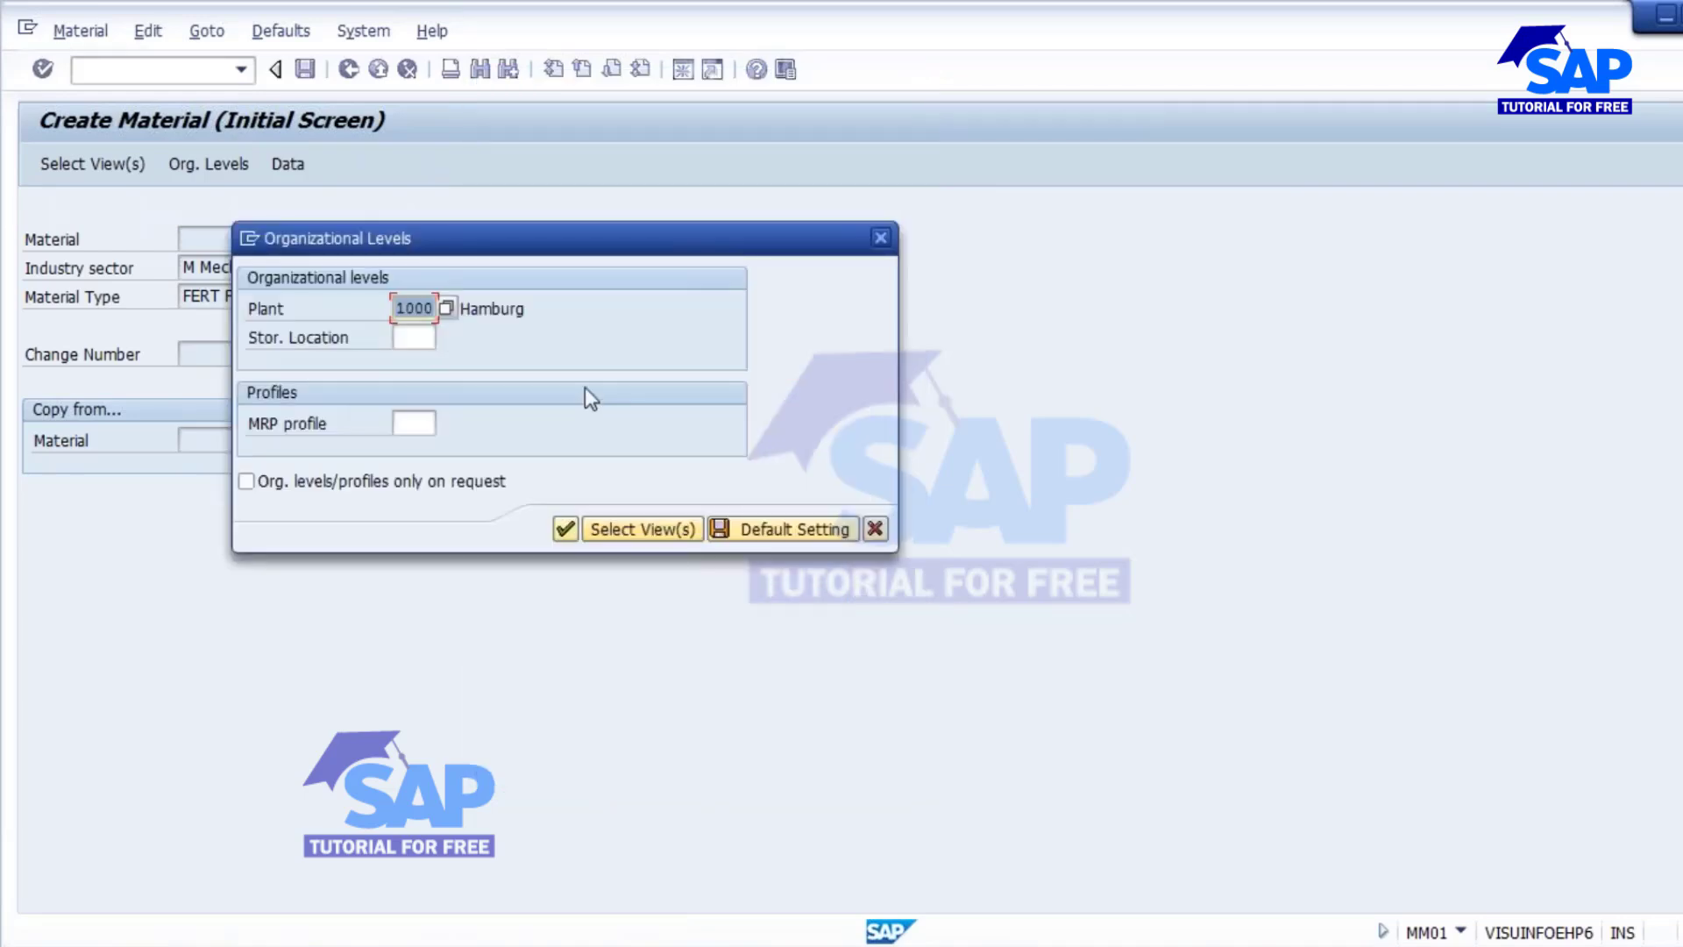
text(1200)
click(566, 529)
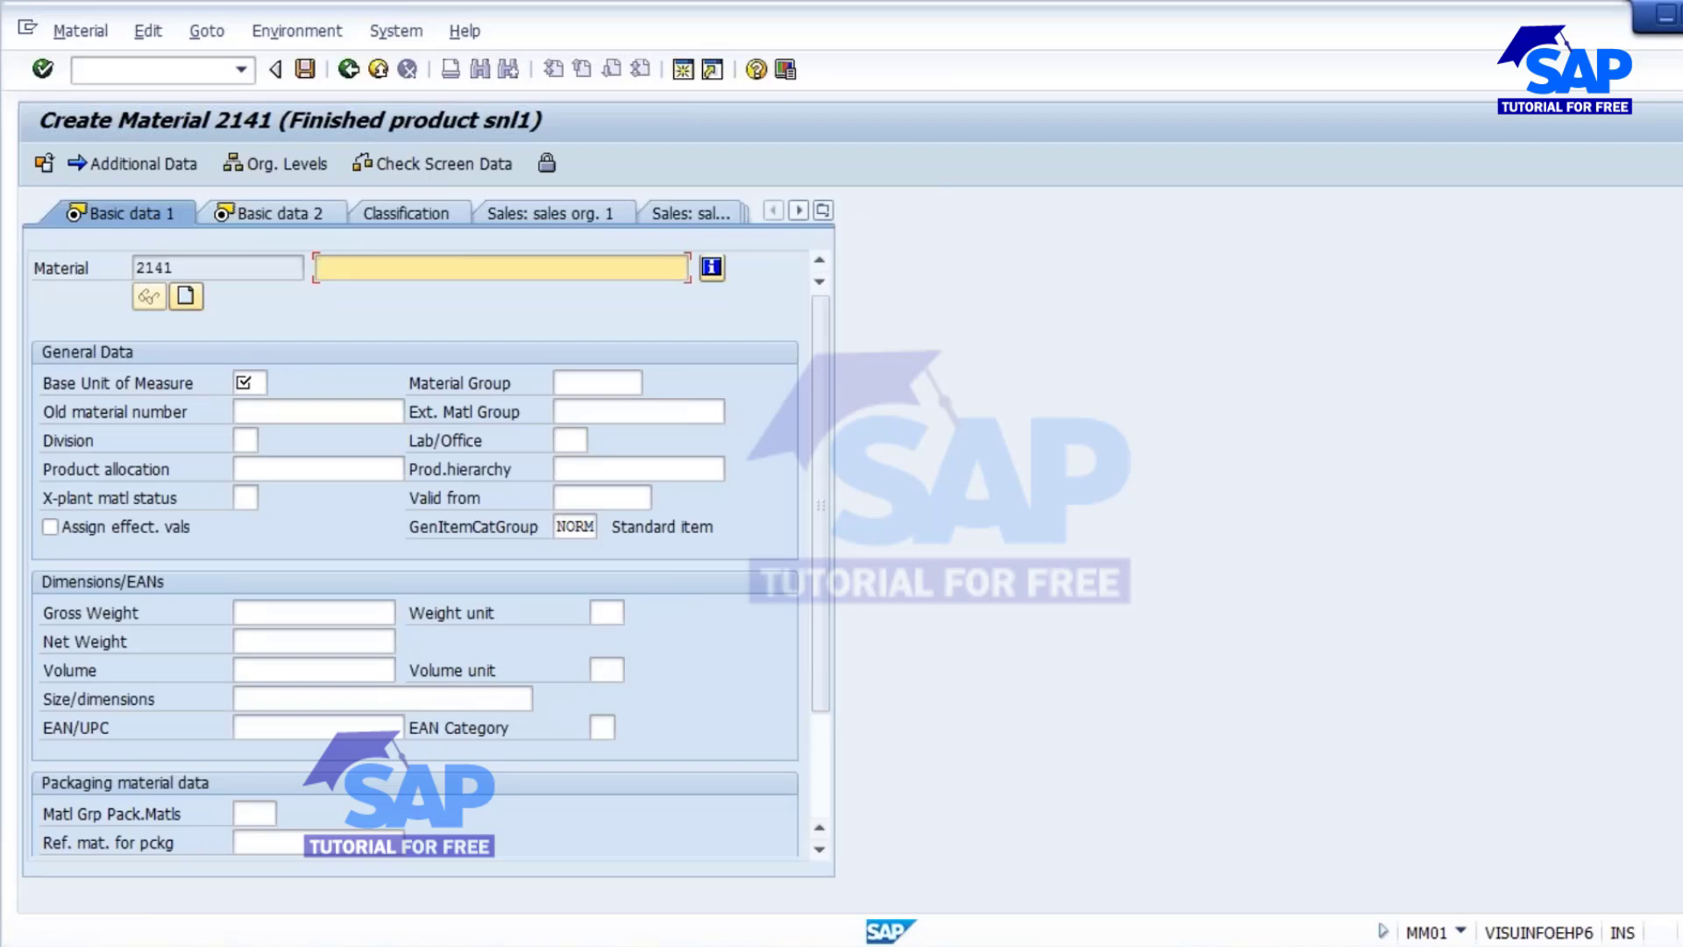
- Enter SAVAN_REM_FG as the material description and KG as the base unit of measure, then confirm the basic data
text(S)
key(BackSpace)
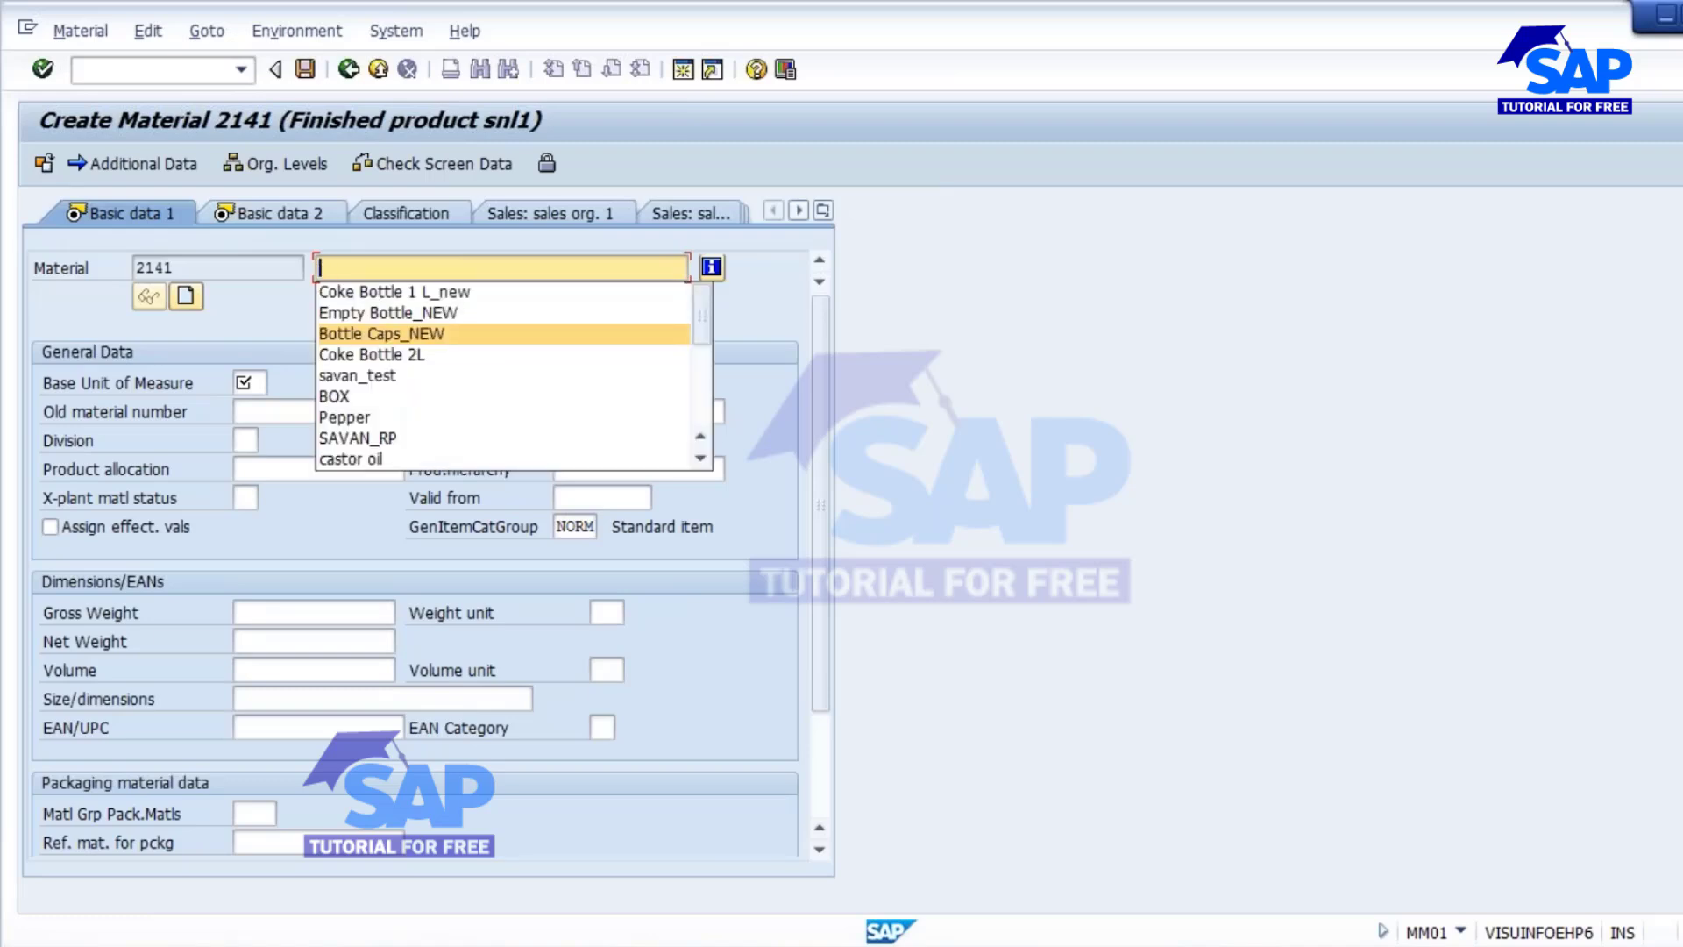
text(SAVAN)
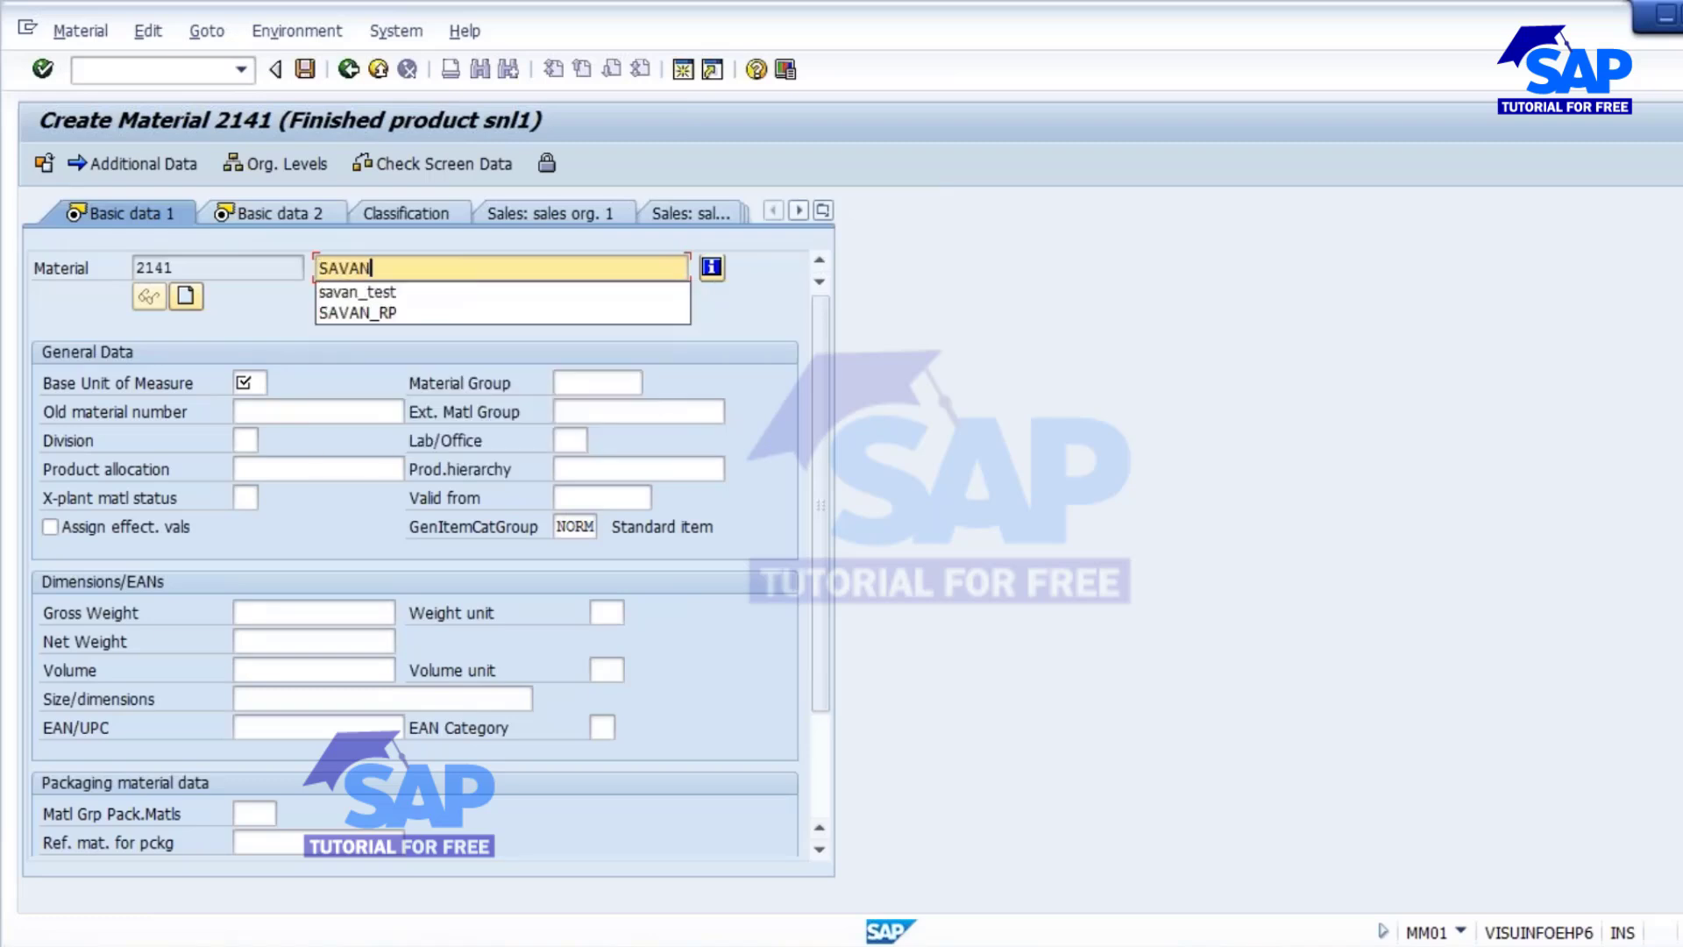
text(_REM)
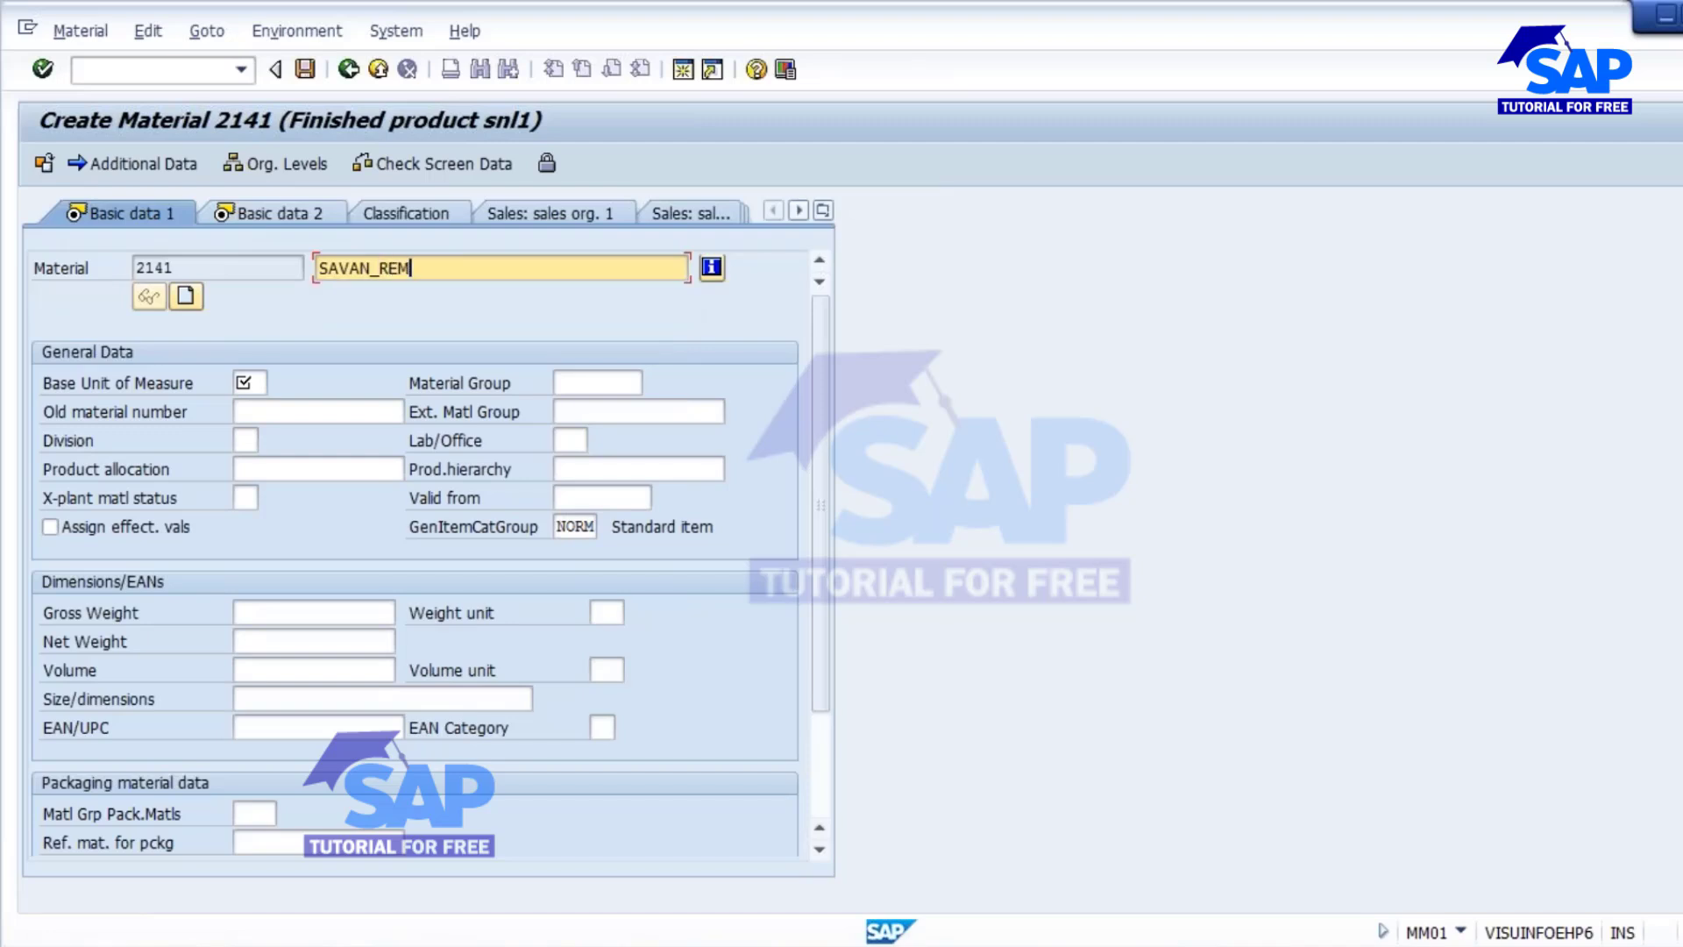
text(_FG)
click(244, 382)
text(KG)
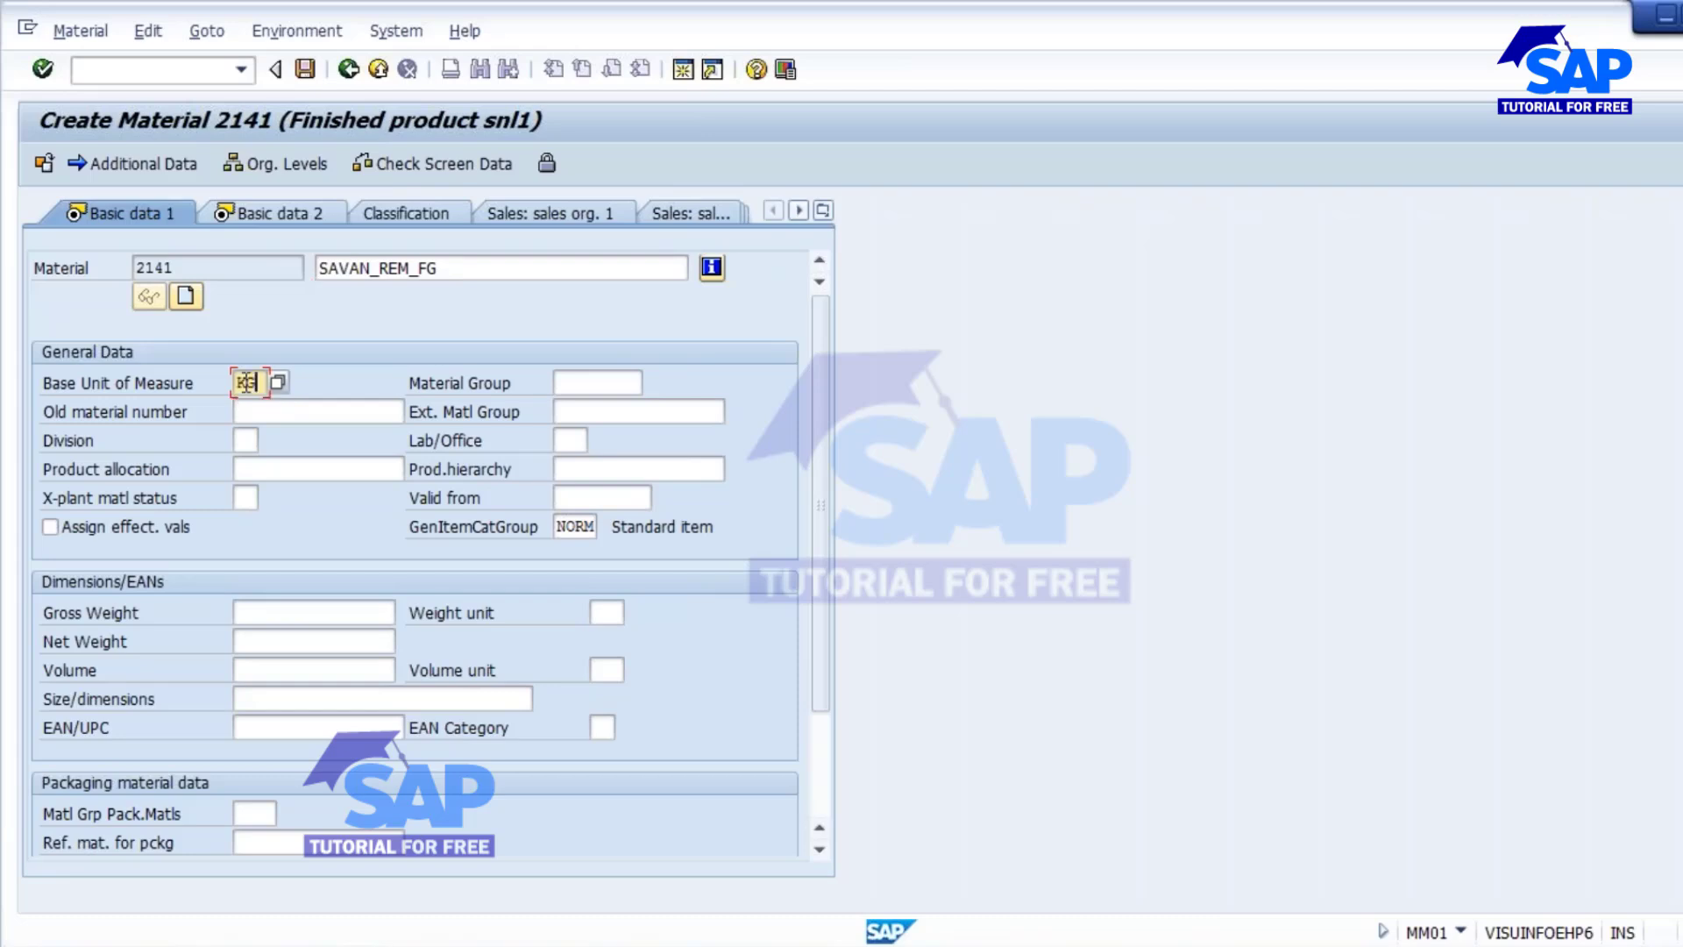
key(Return)
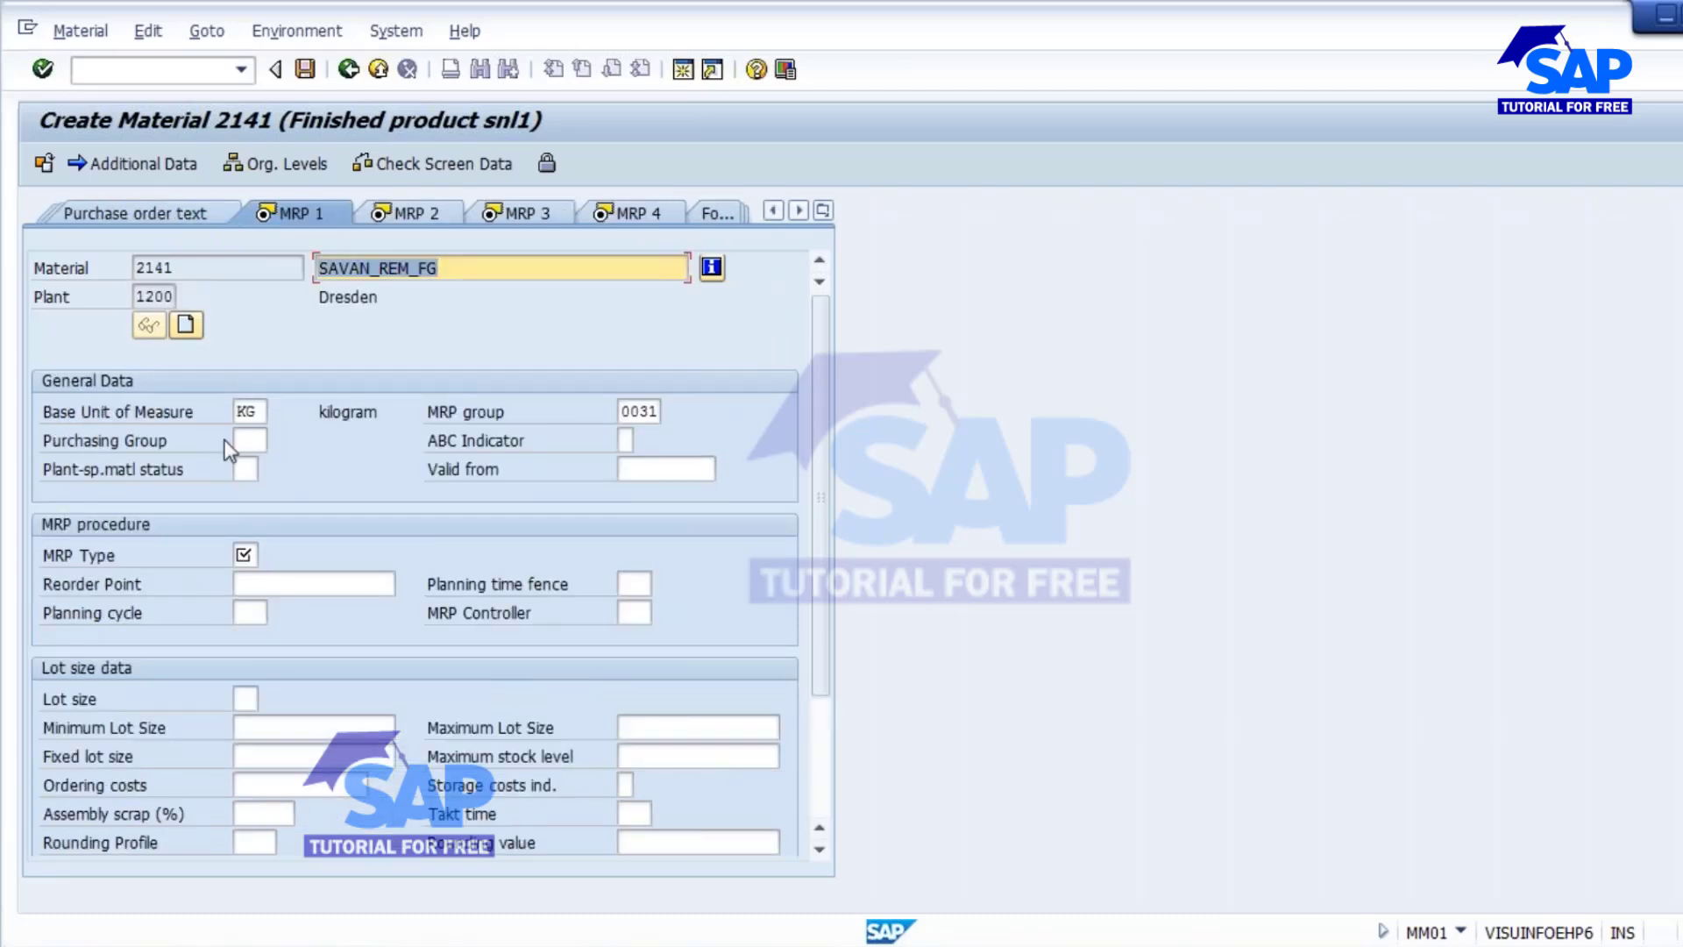
- Set MRP type PD, MRP controller 000 and lot size EX in the MRP 1 data and confirm
click(235, 558)
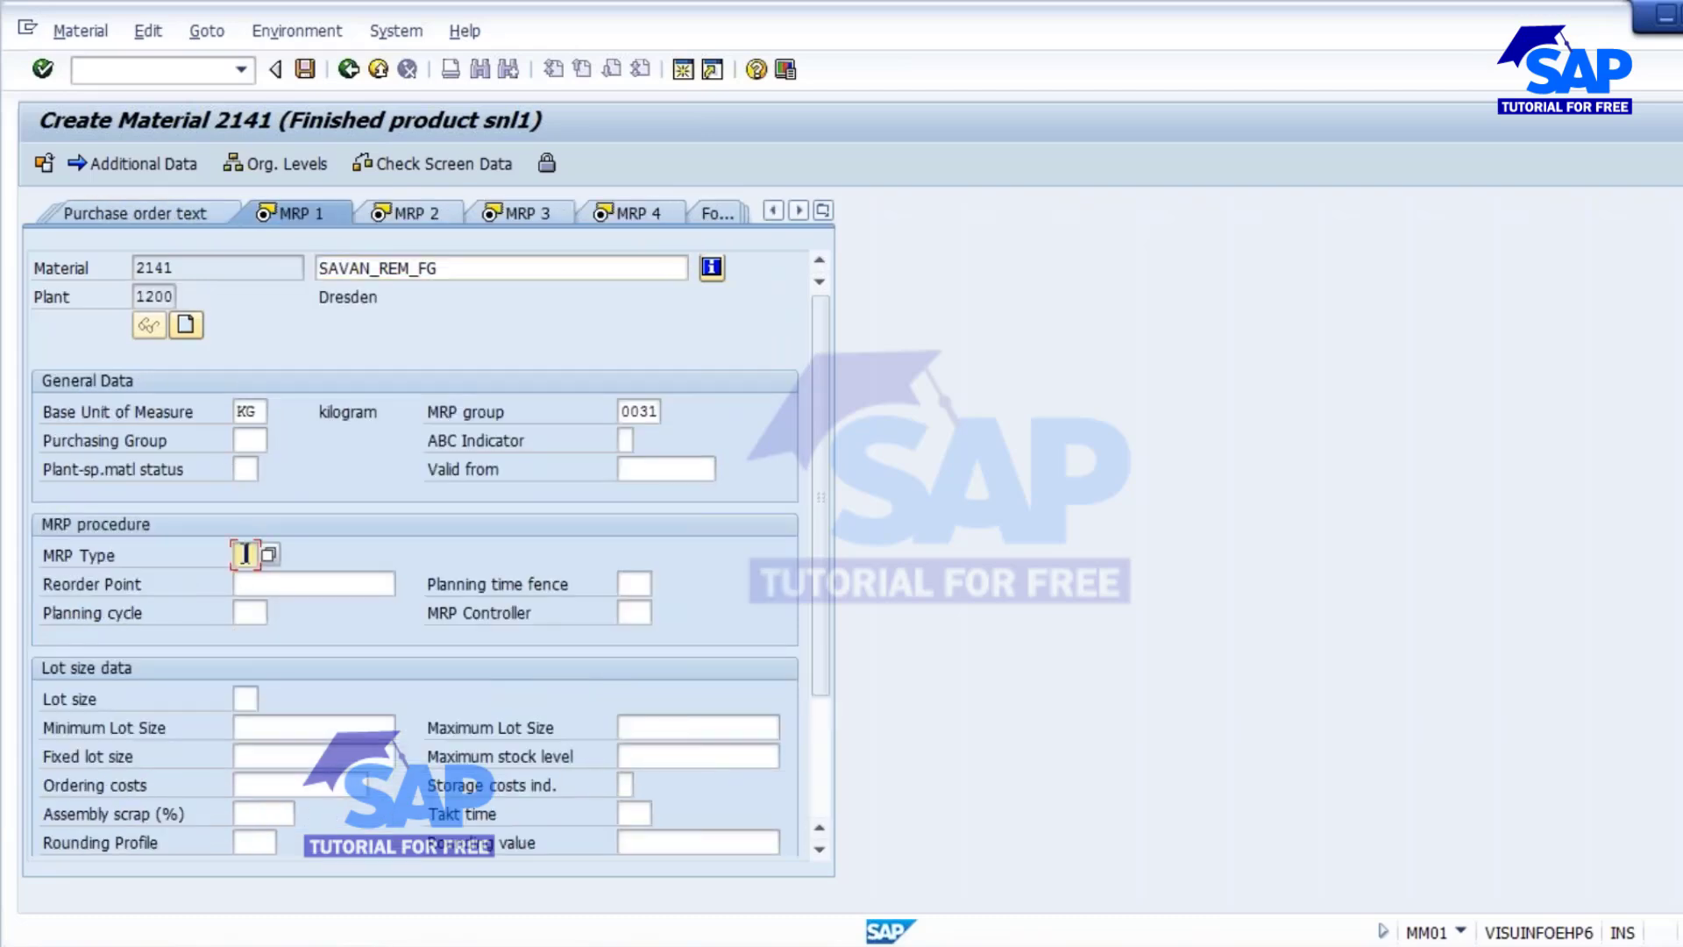
text(PD)
click(647, 613)
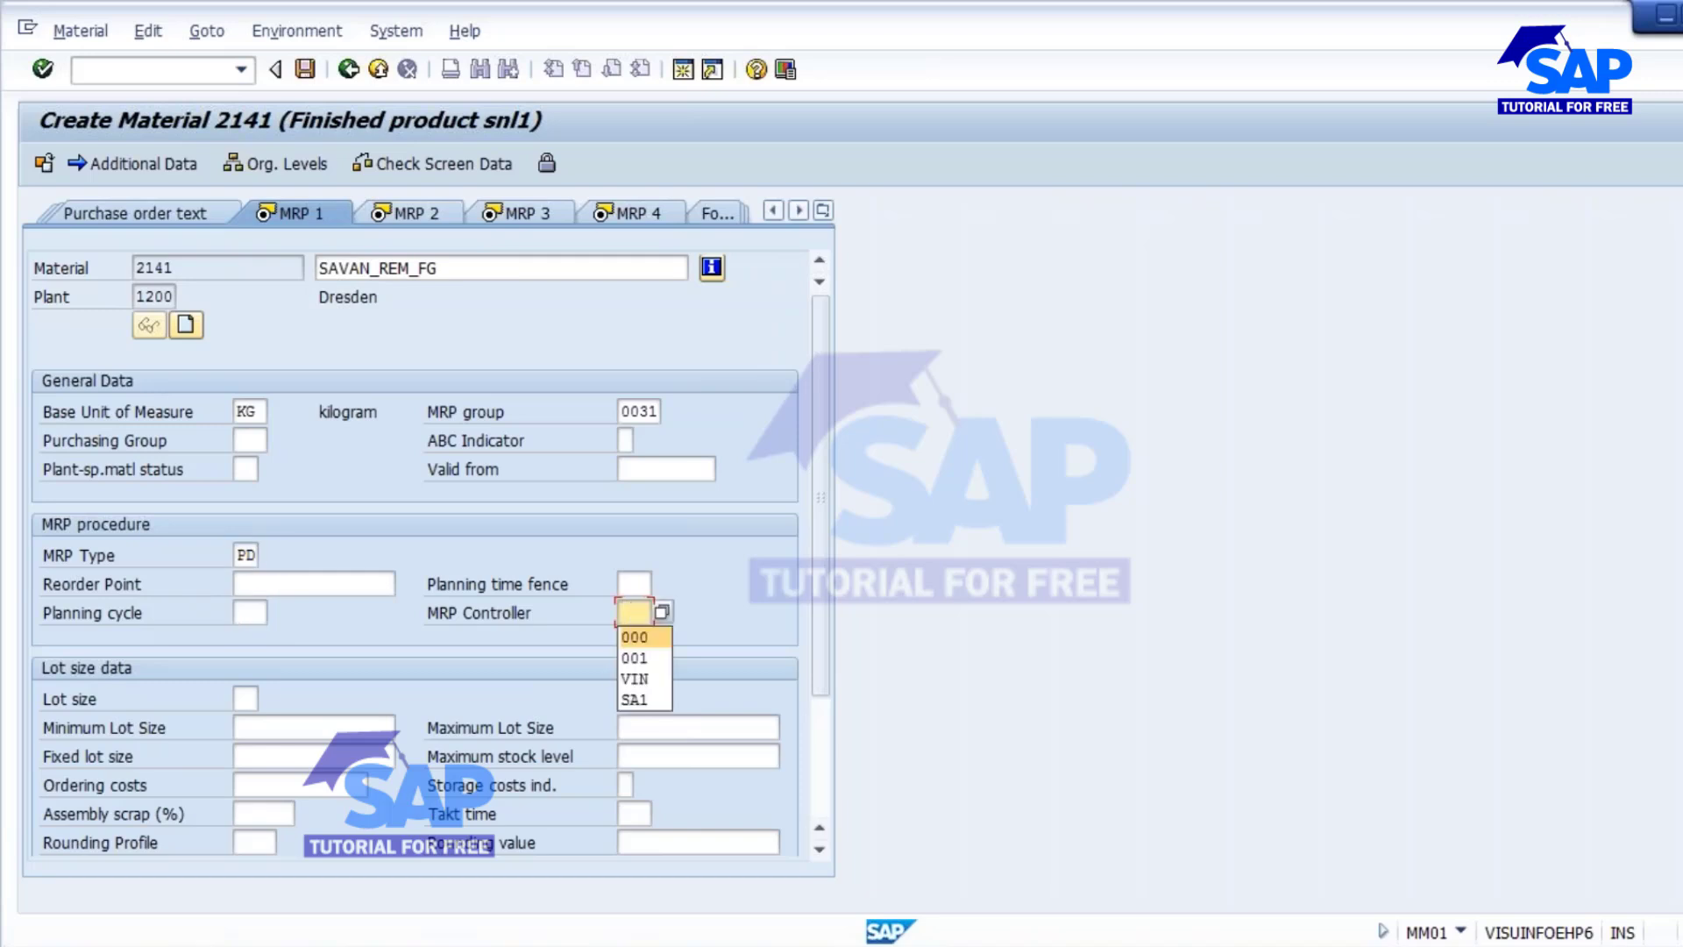
text(000)
click(246, 699)
click(247, 723)
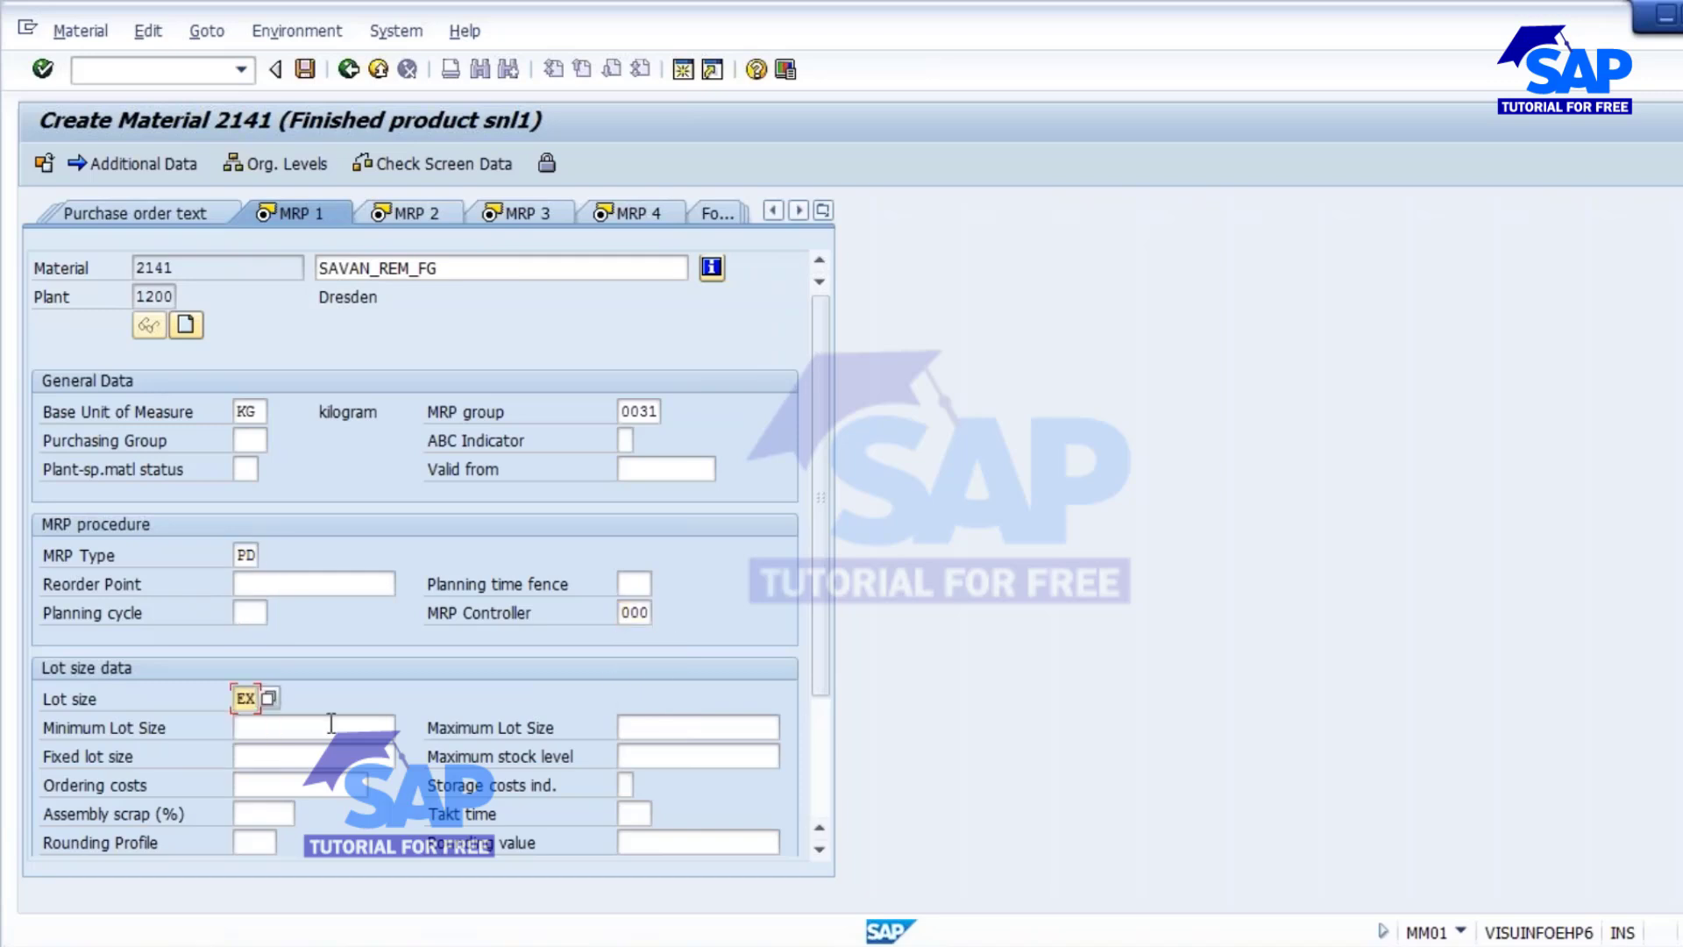
key(Return)
- Set the scheduling margin key to 000 in the MRP 2 data and confirm the entry
click(255, 728)
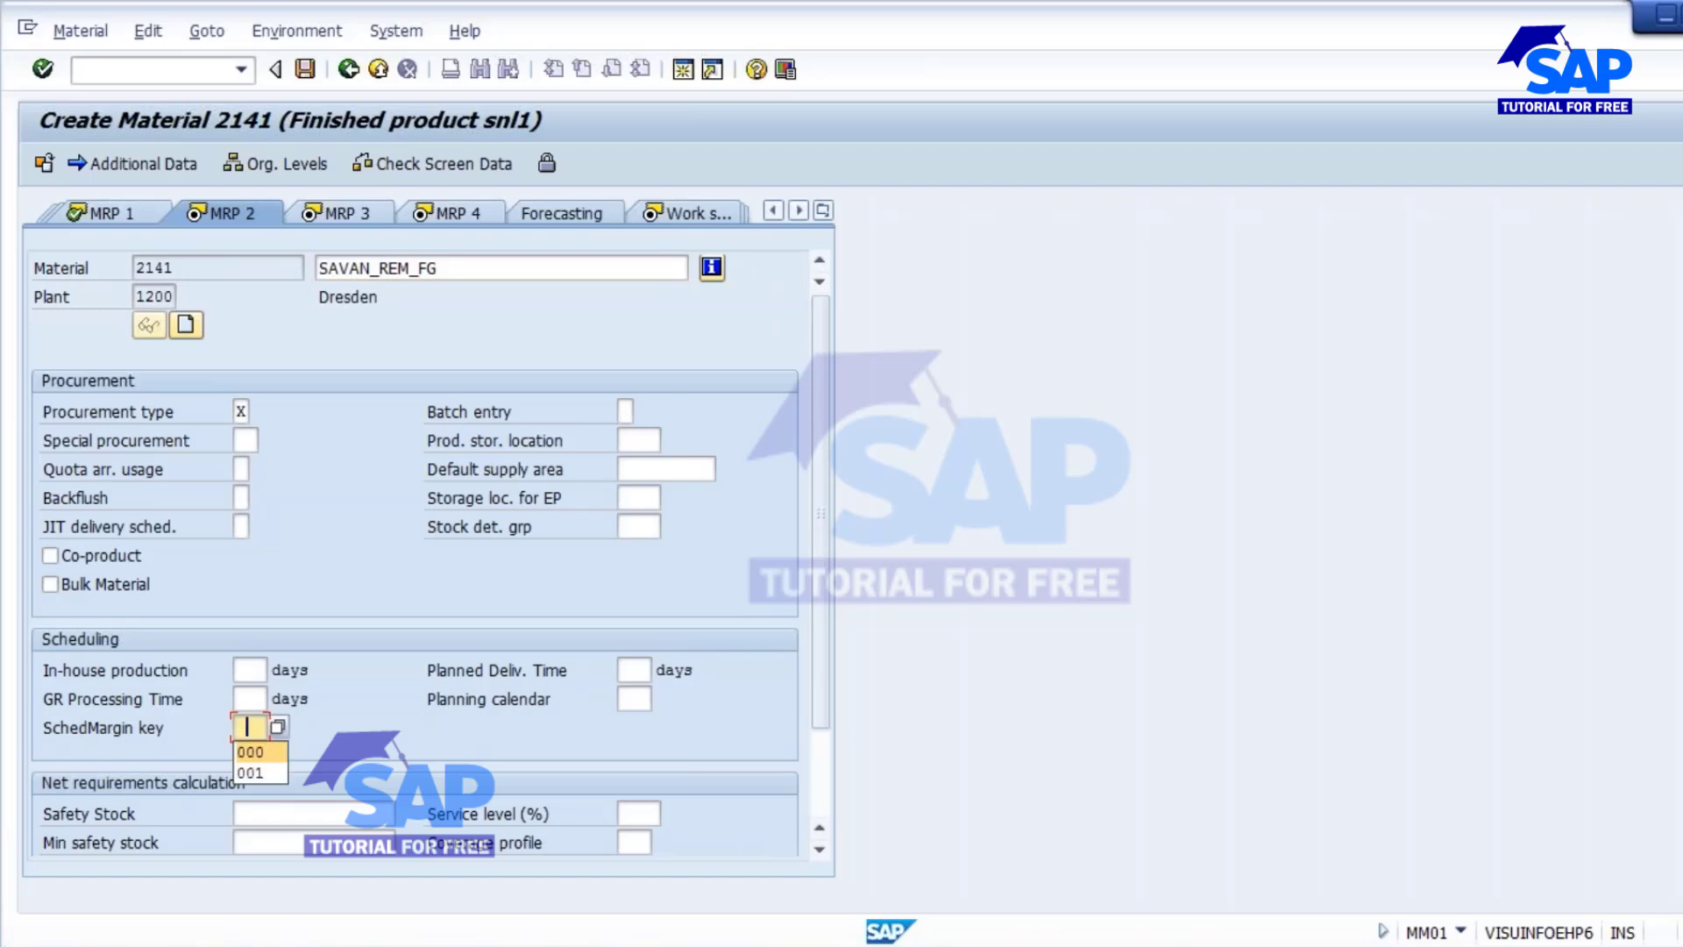
click(248, 746)
key(Return)
key(Return)
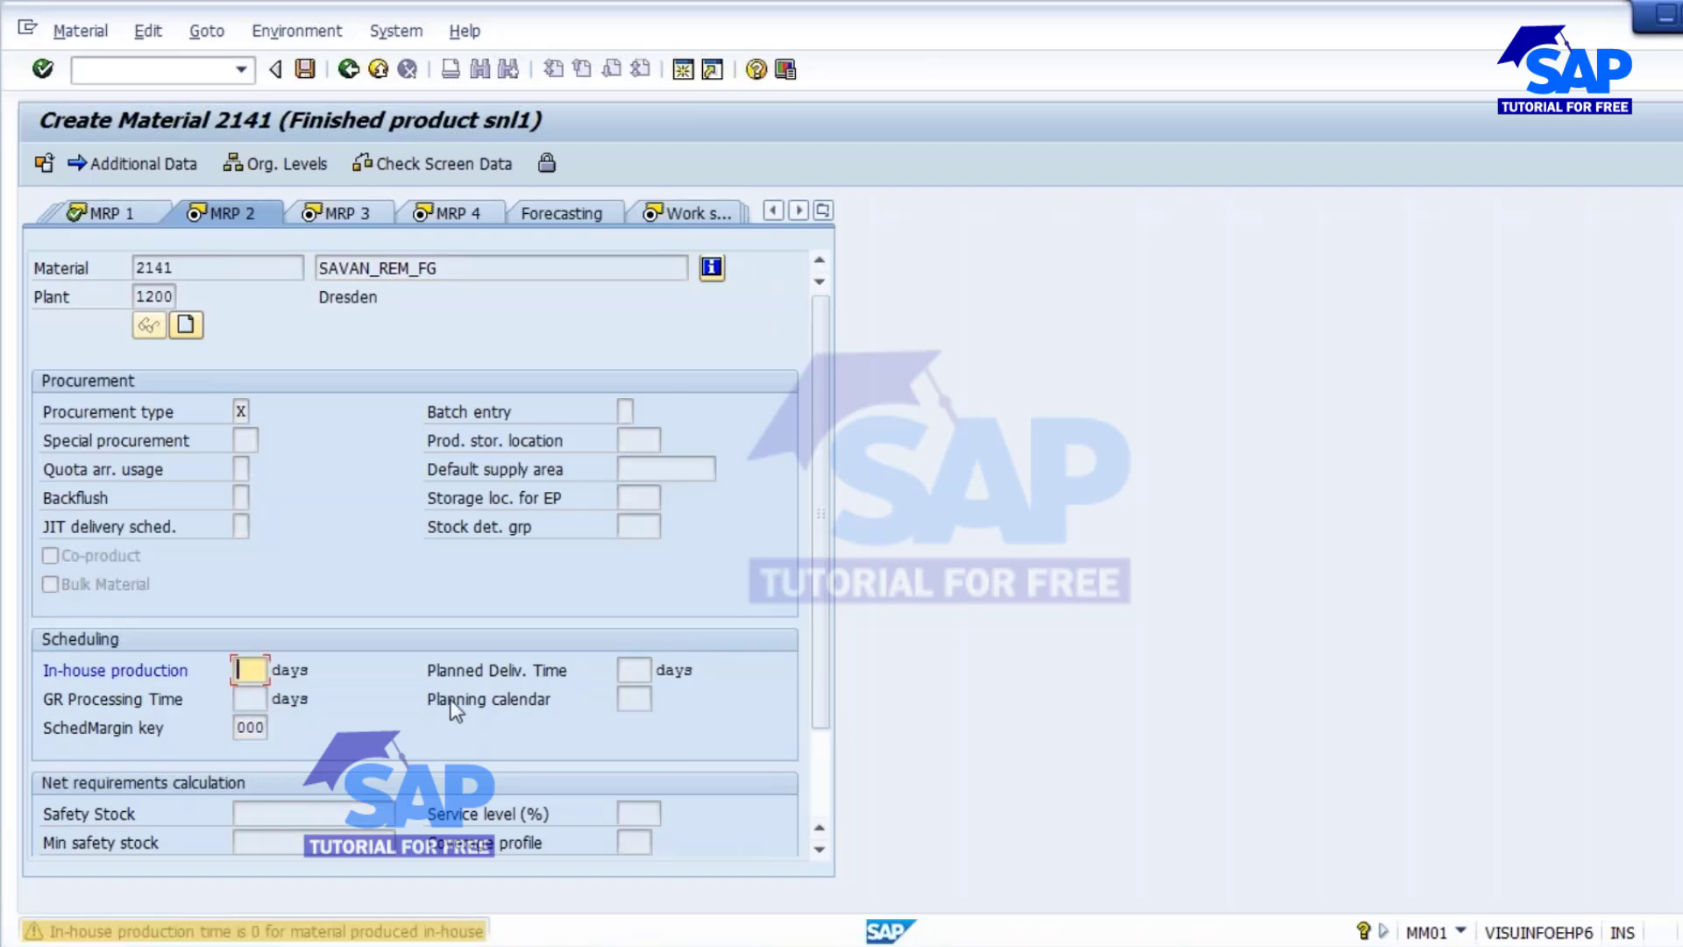
- Confirm the MRP 2 data, and set availability check 02 and strategy group 10 in the MRP 3 data
key(Return)
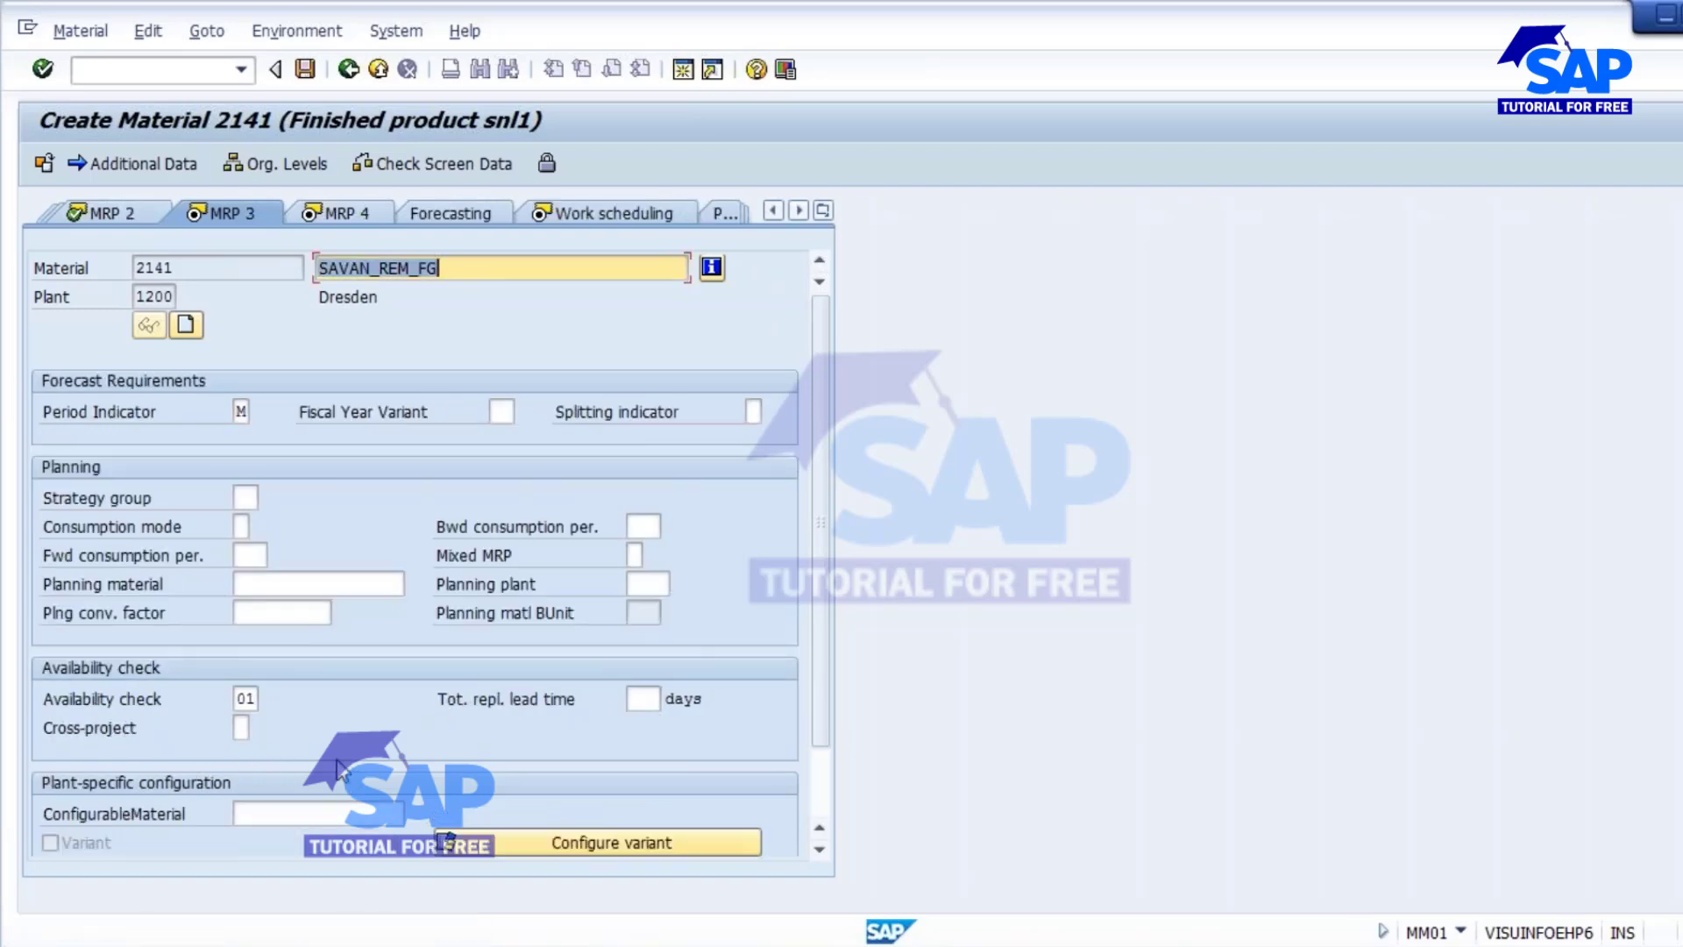
click(245, 698)
key(BackSpace)
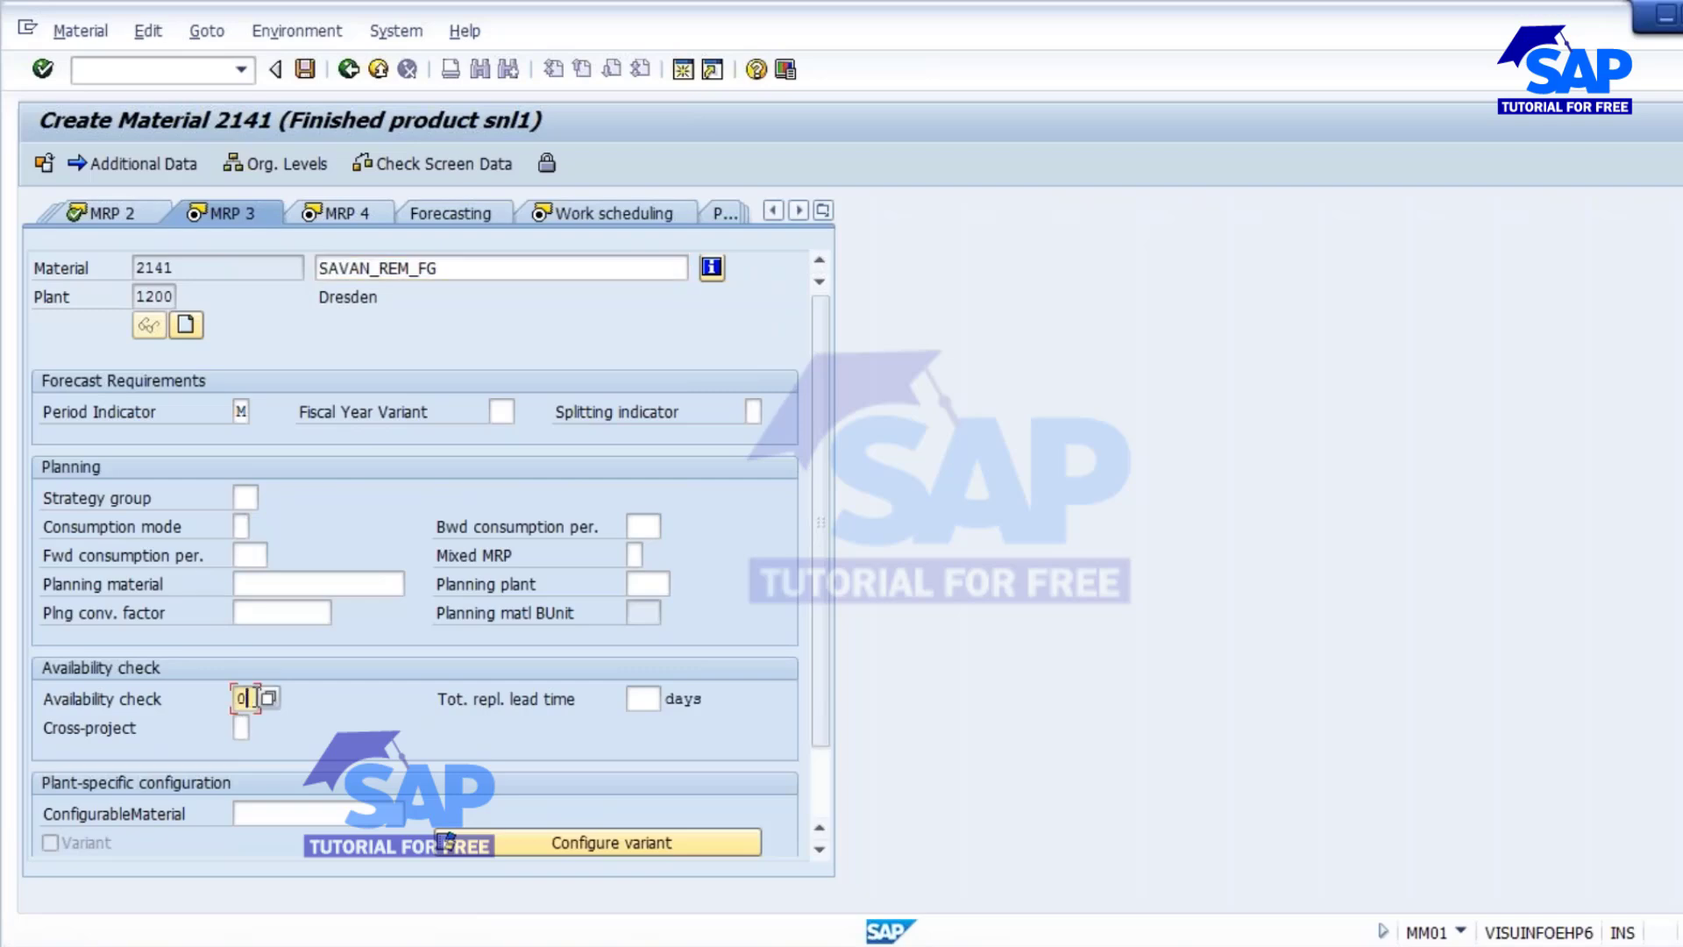
text(2)
click(251, 505)
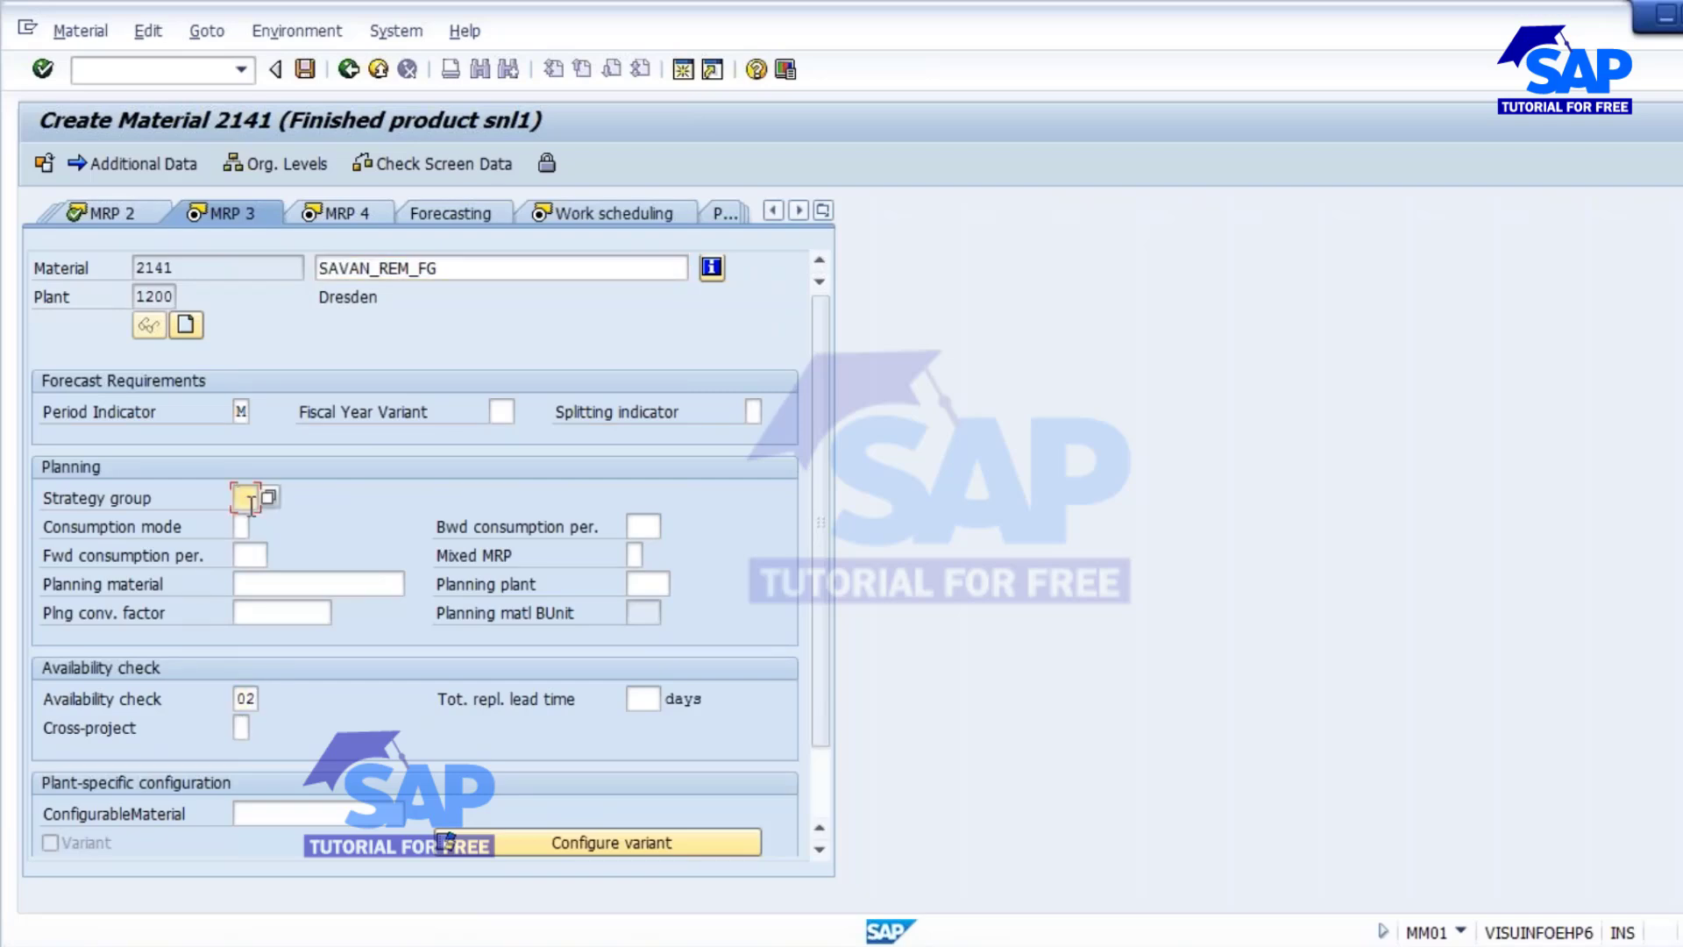
text(10)
key(Tab)
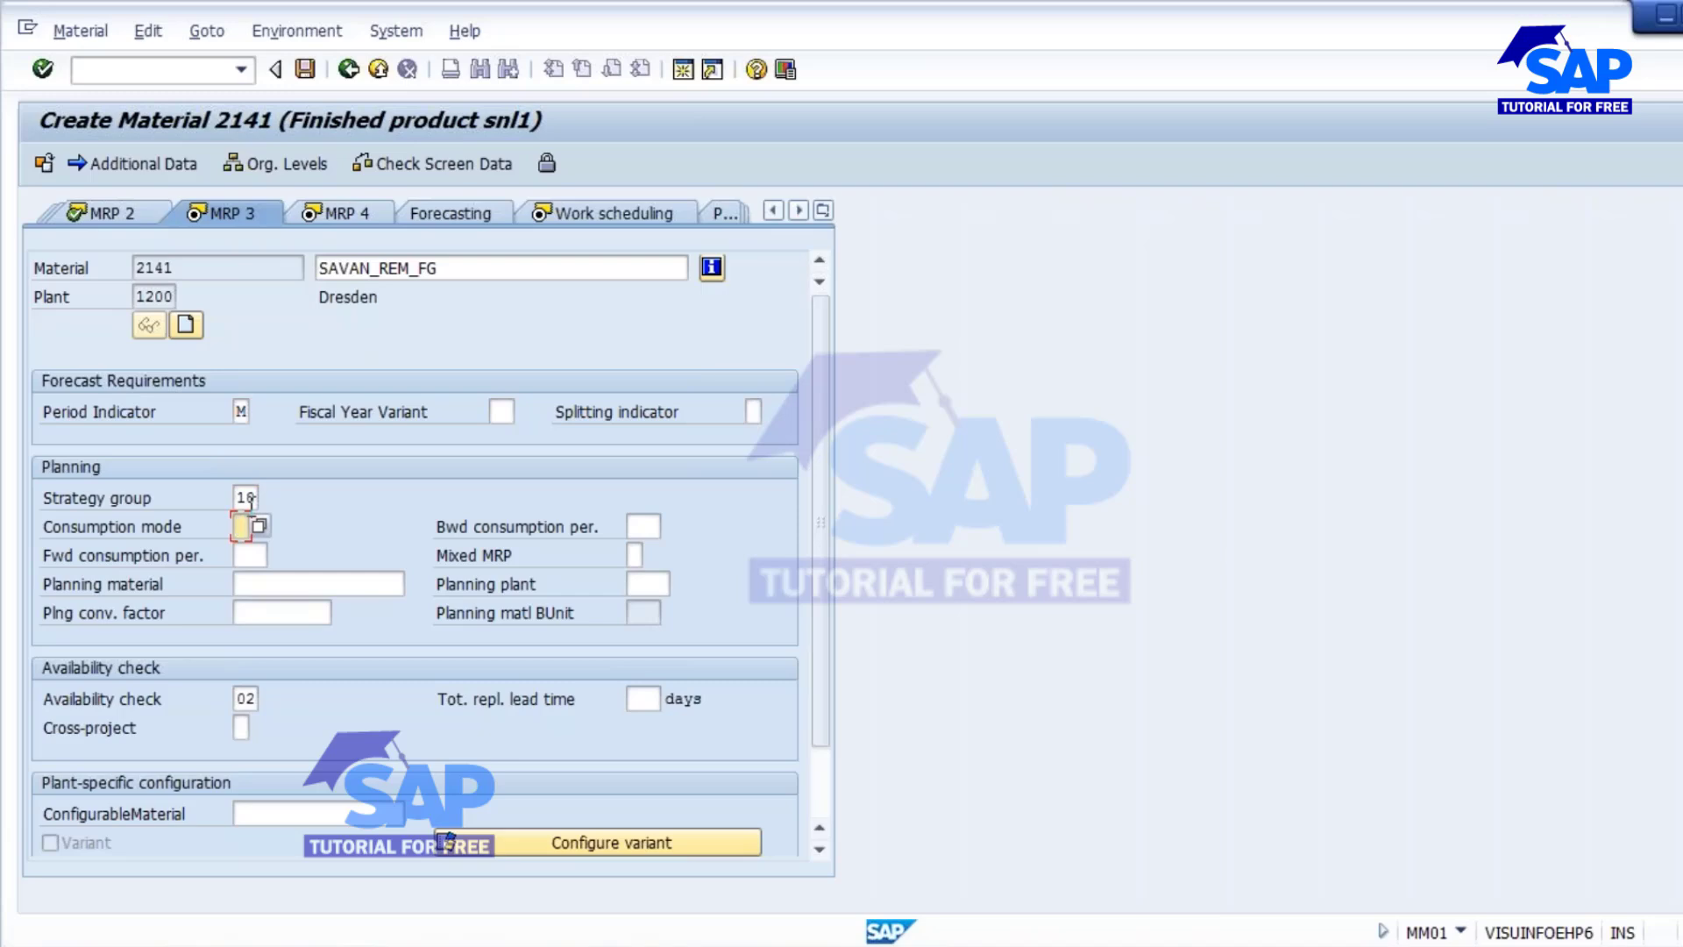
- Set consumption mode 2 with backward and forward consumption periods of 999, and confirm the MRP 3 data
text(2)
key(Tab)
text(999)
key(Tab)
text(999)
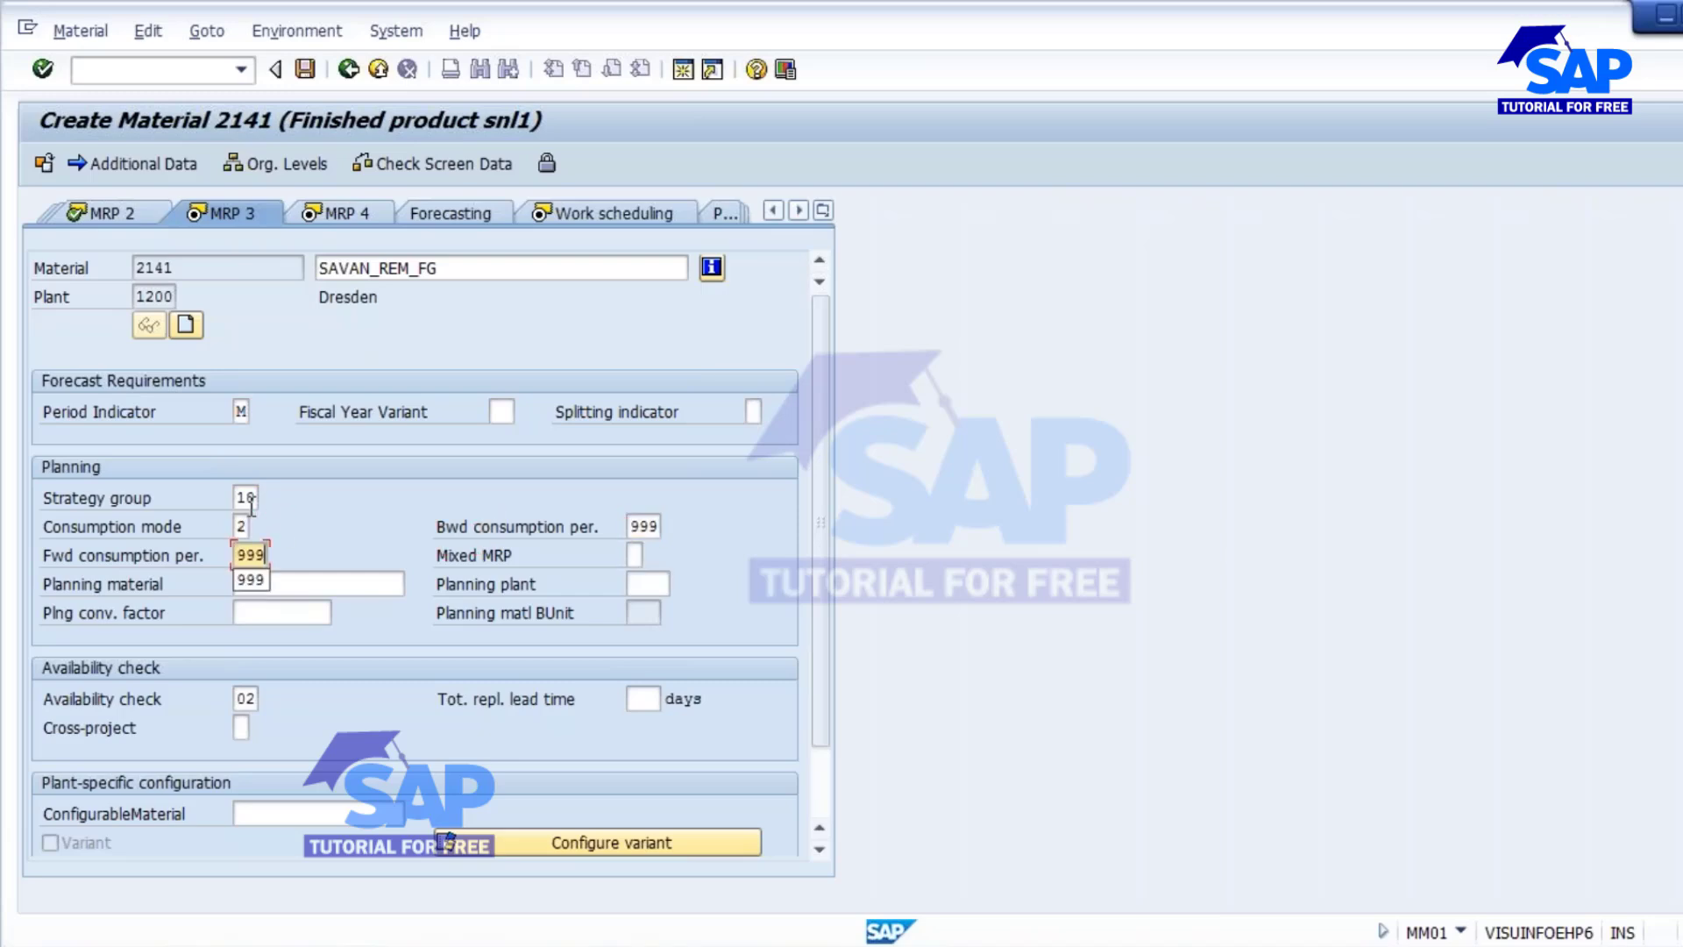
key(Tab)
key(Return)
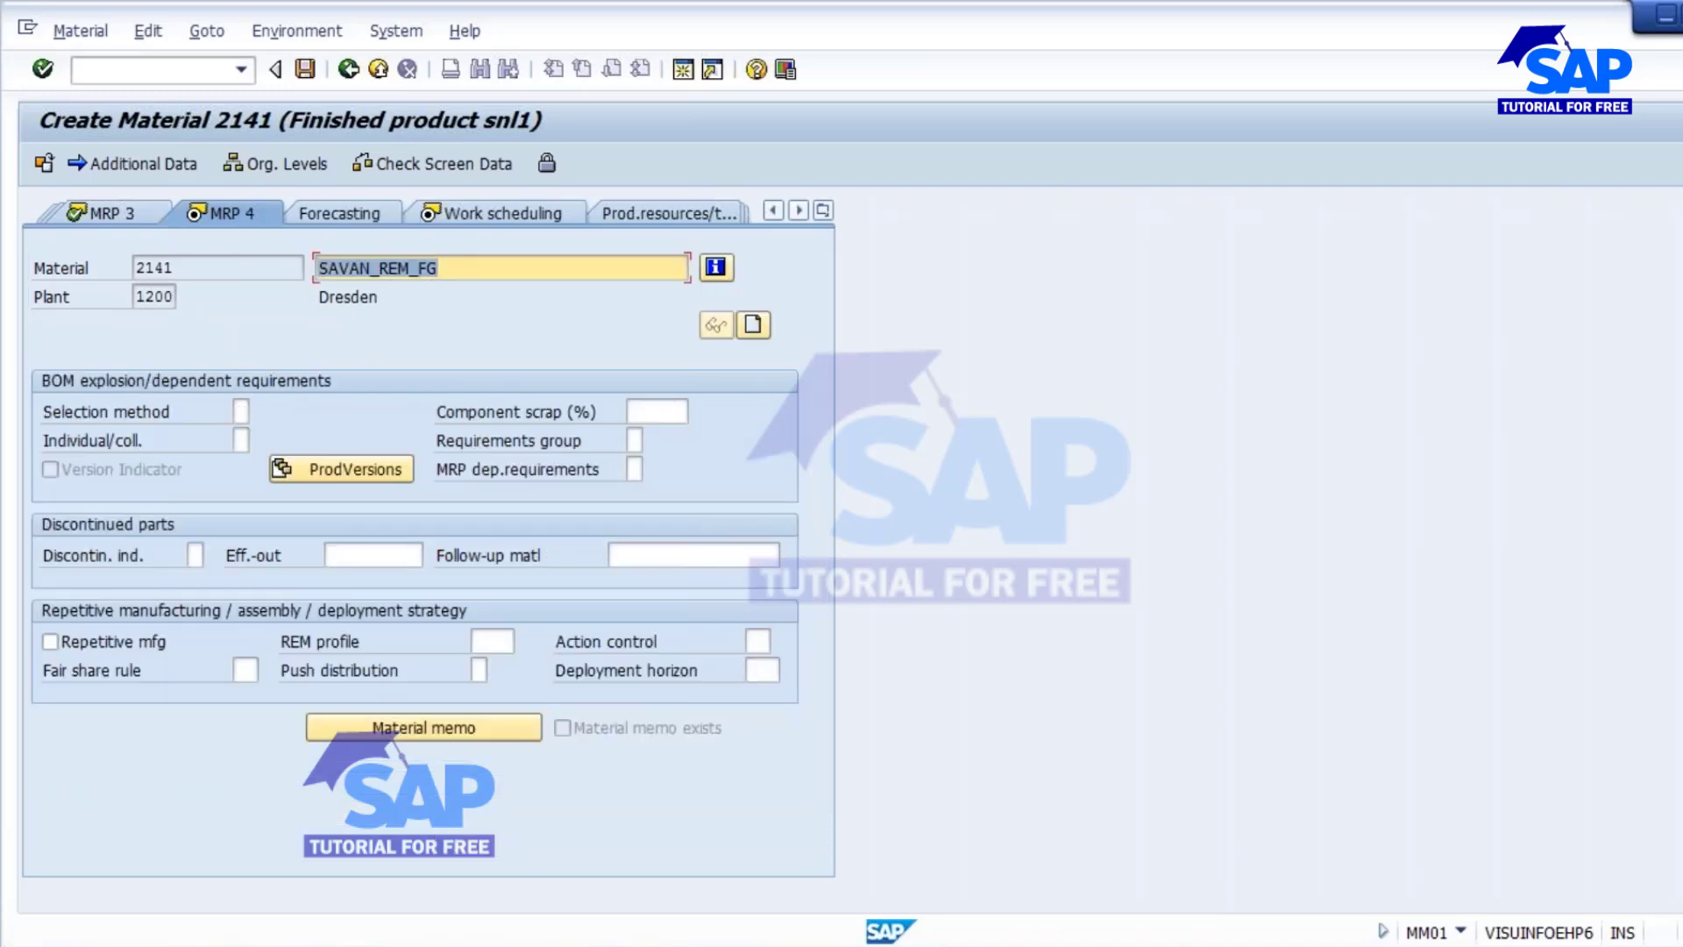
- Activate batch management in the work scheduling data and continue through the storage and quality views to Accounting 1
click(501, 217)
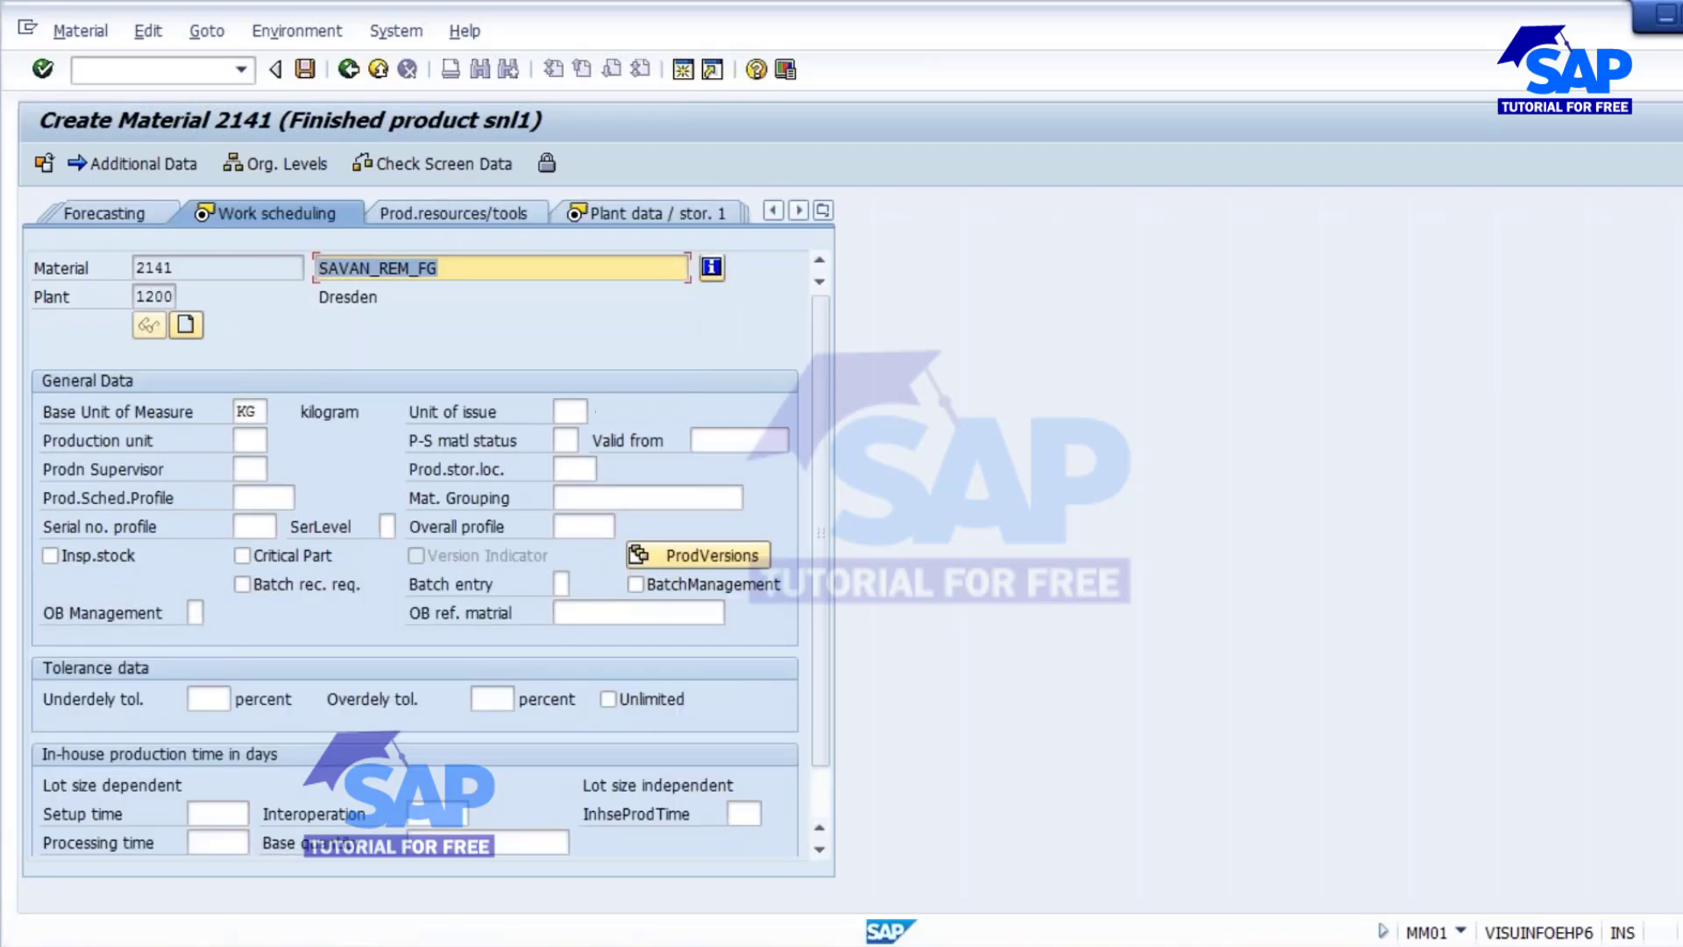
click(666, 585)
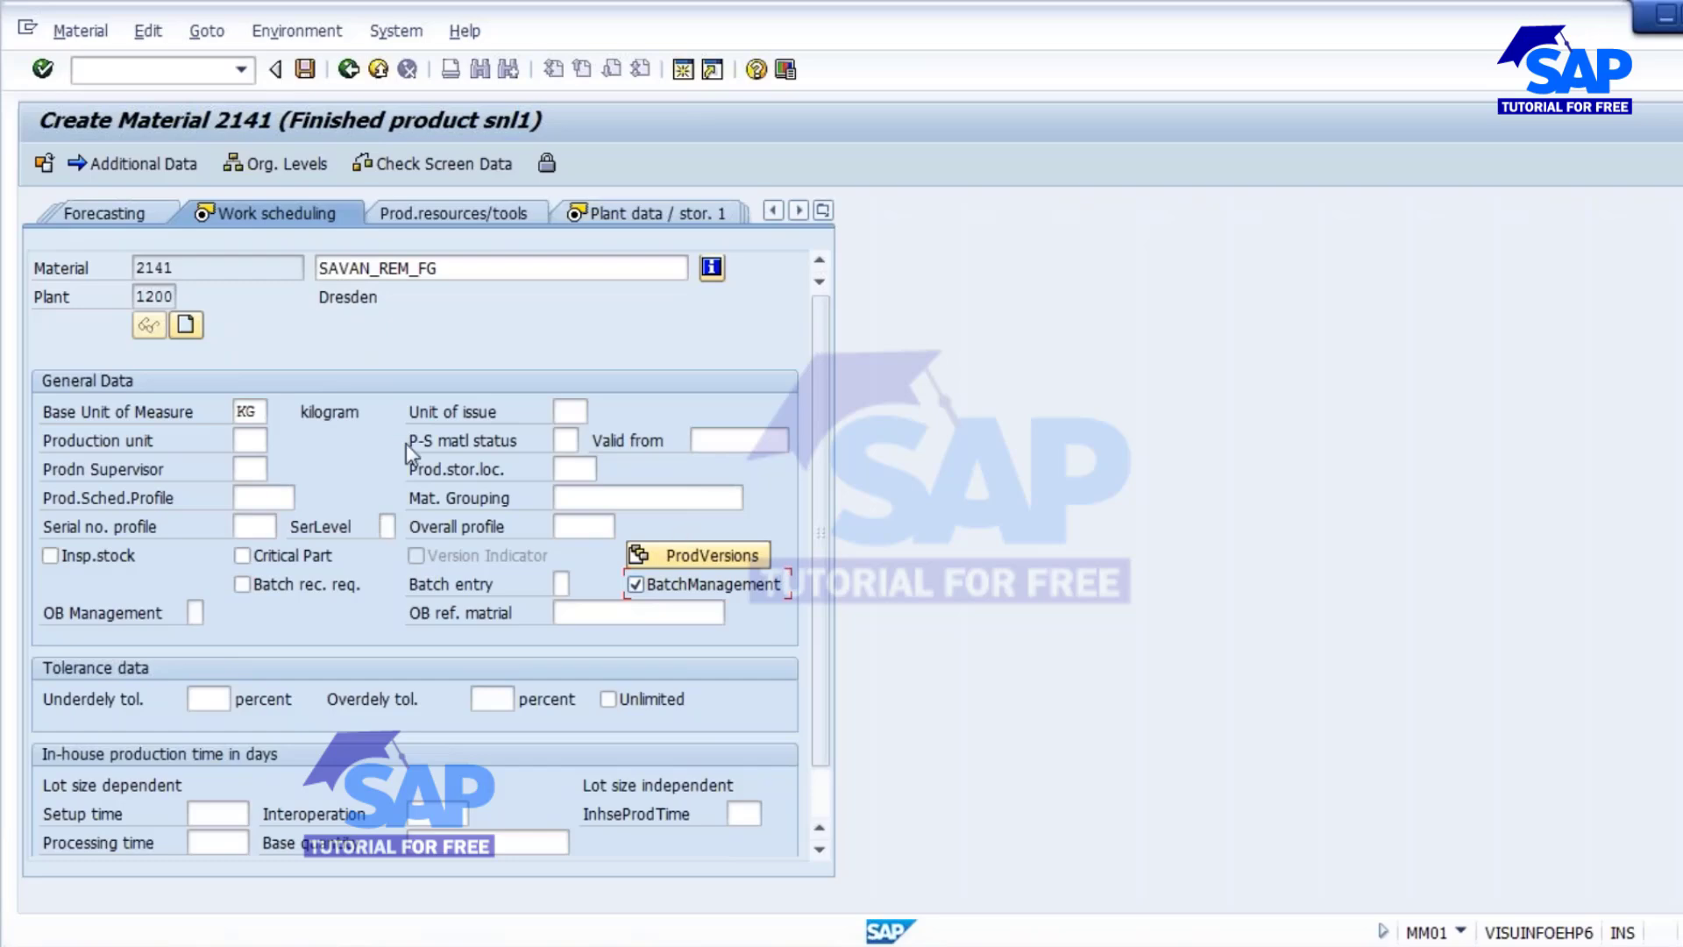
key(Return)
key(Return)
key(Return)
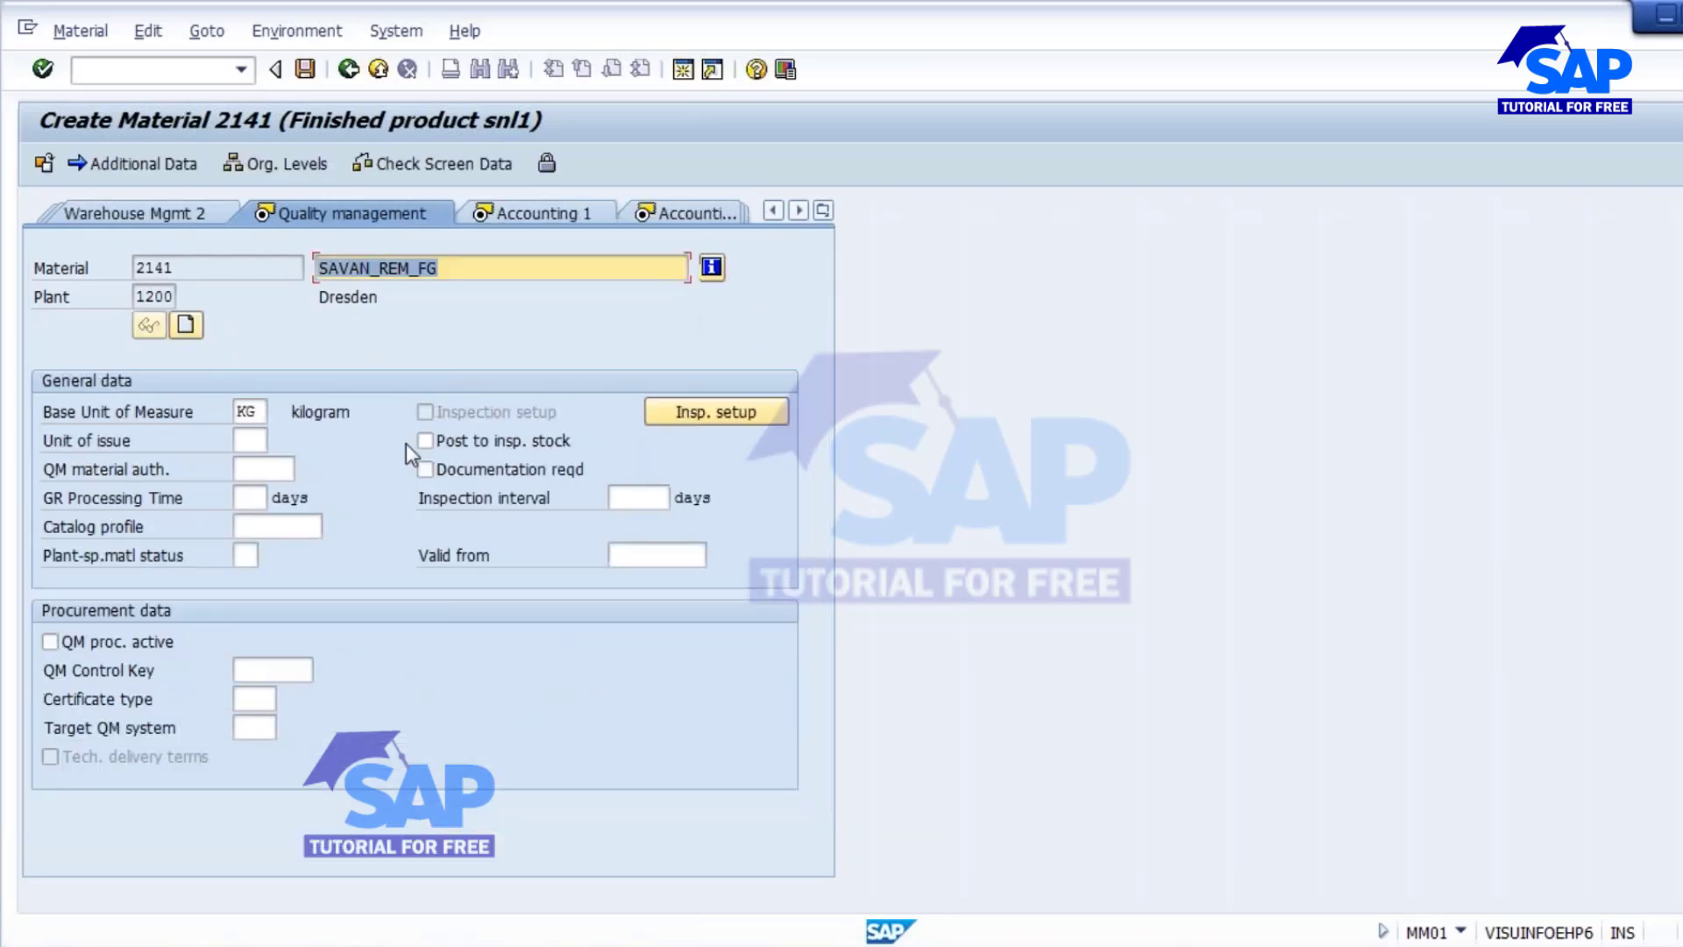
key(Return)
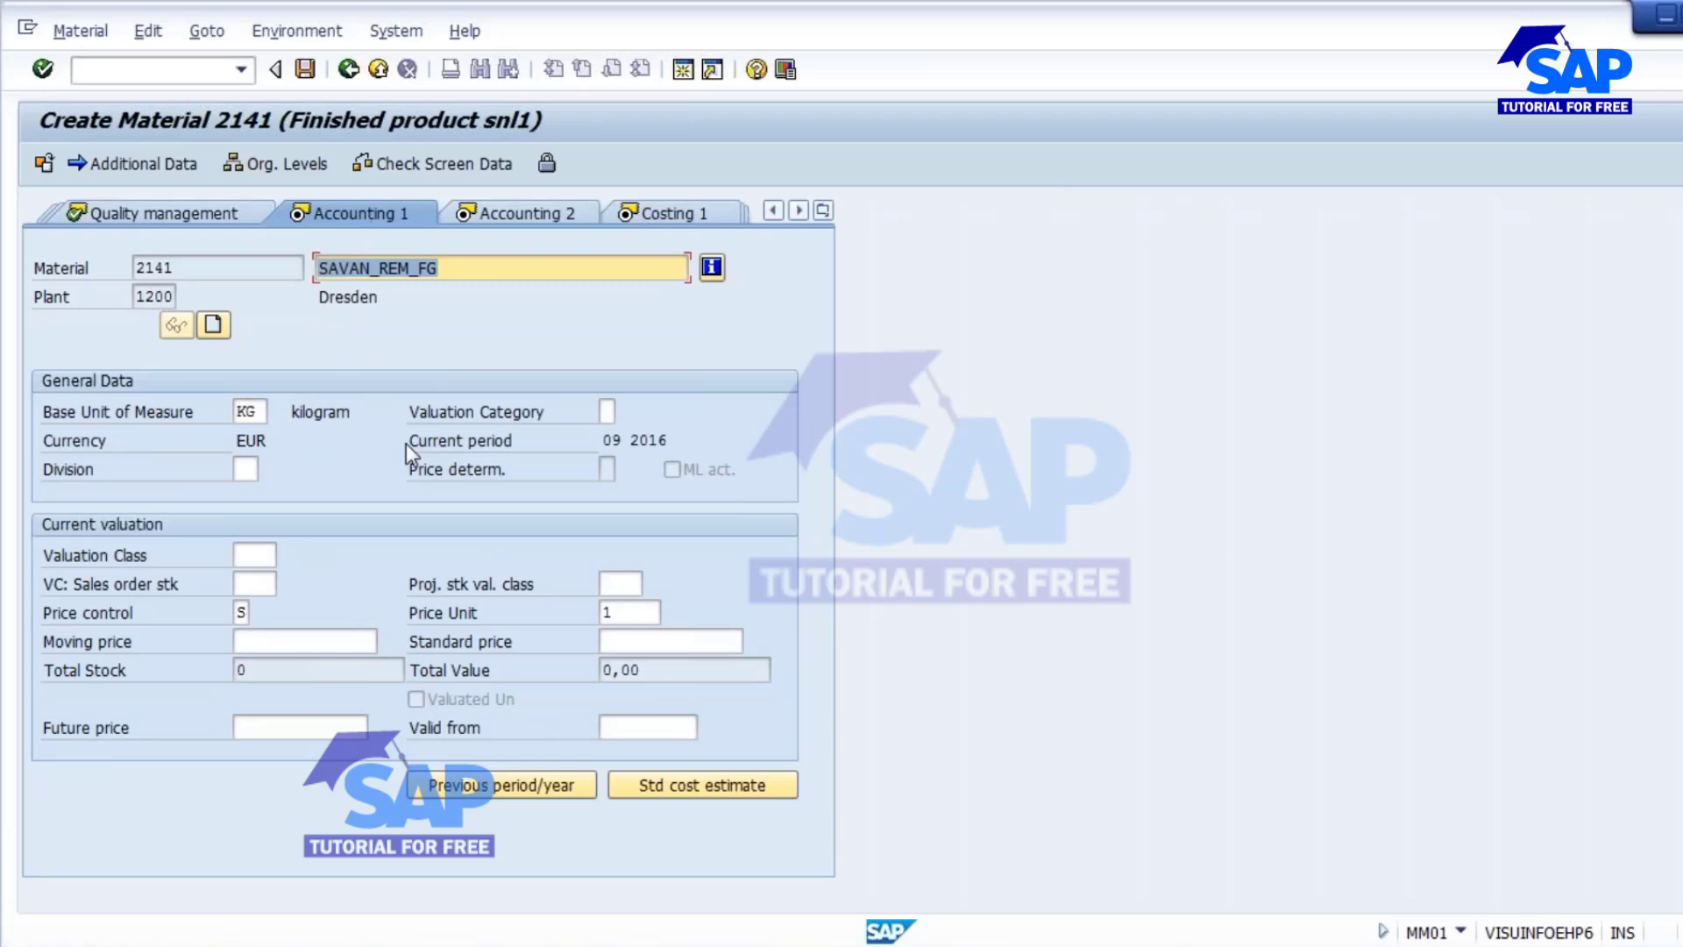
- Assign valuation class 7920 (Finished products) and a standard price of 10 in the Accounting 1 data, and confirm
click(253, 555)
click(286, 555)
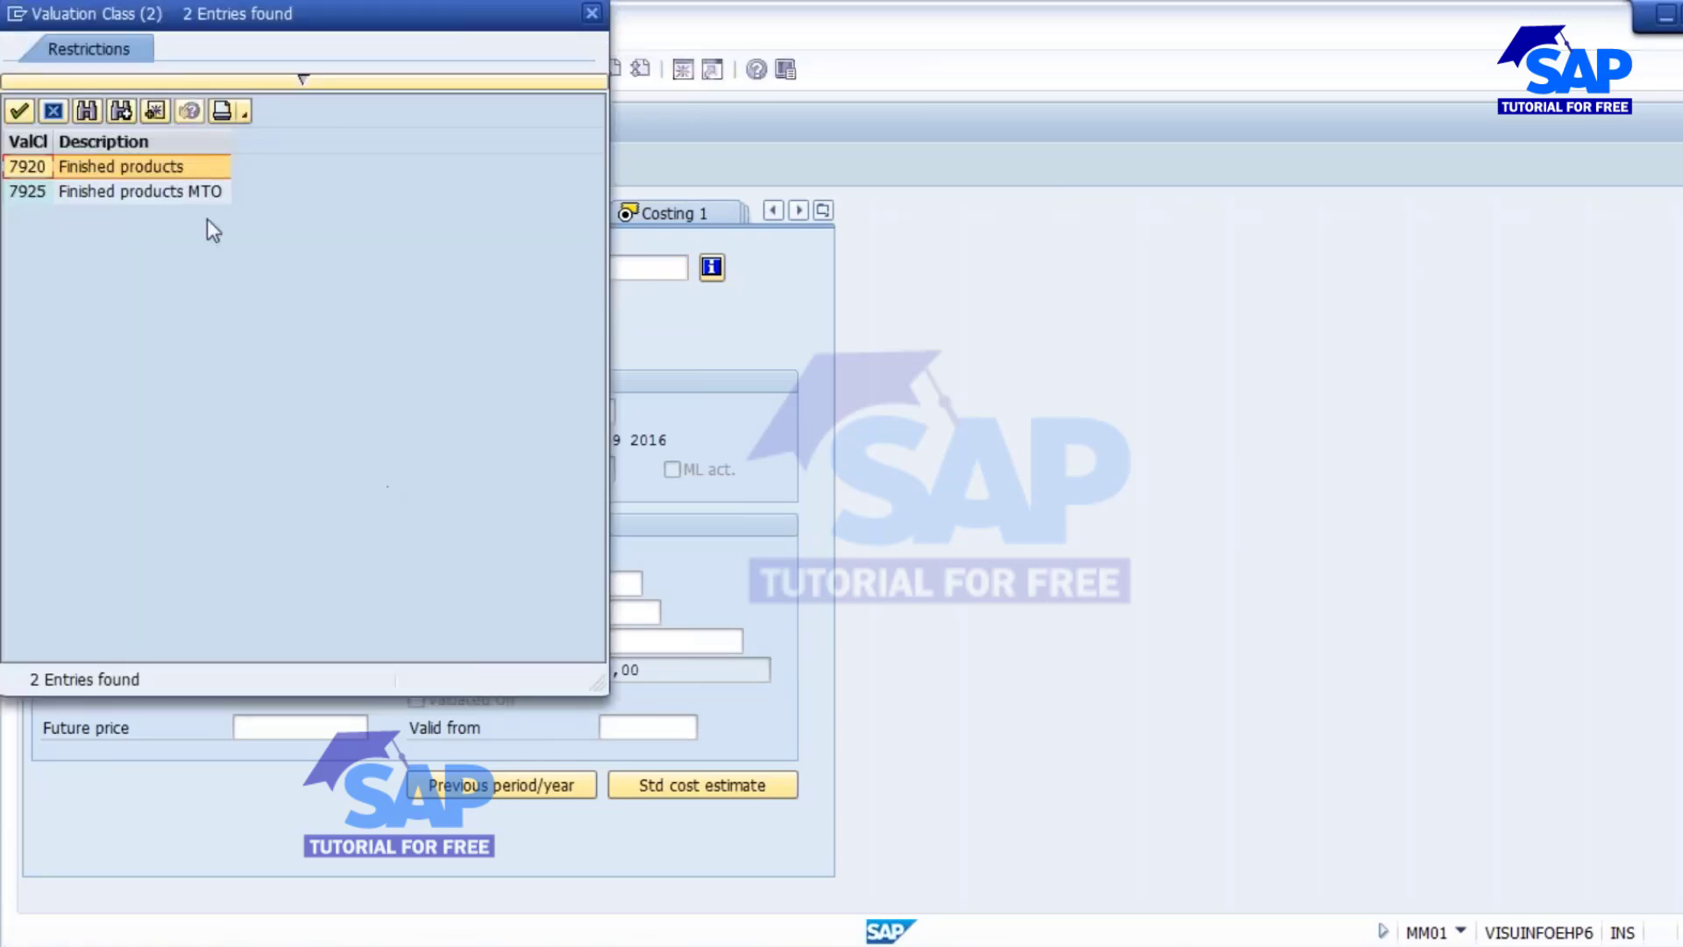
double_click(156, 170)
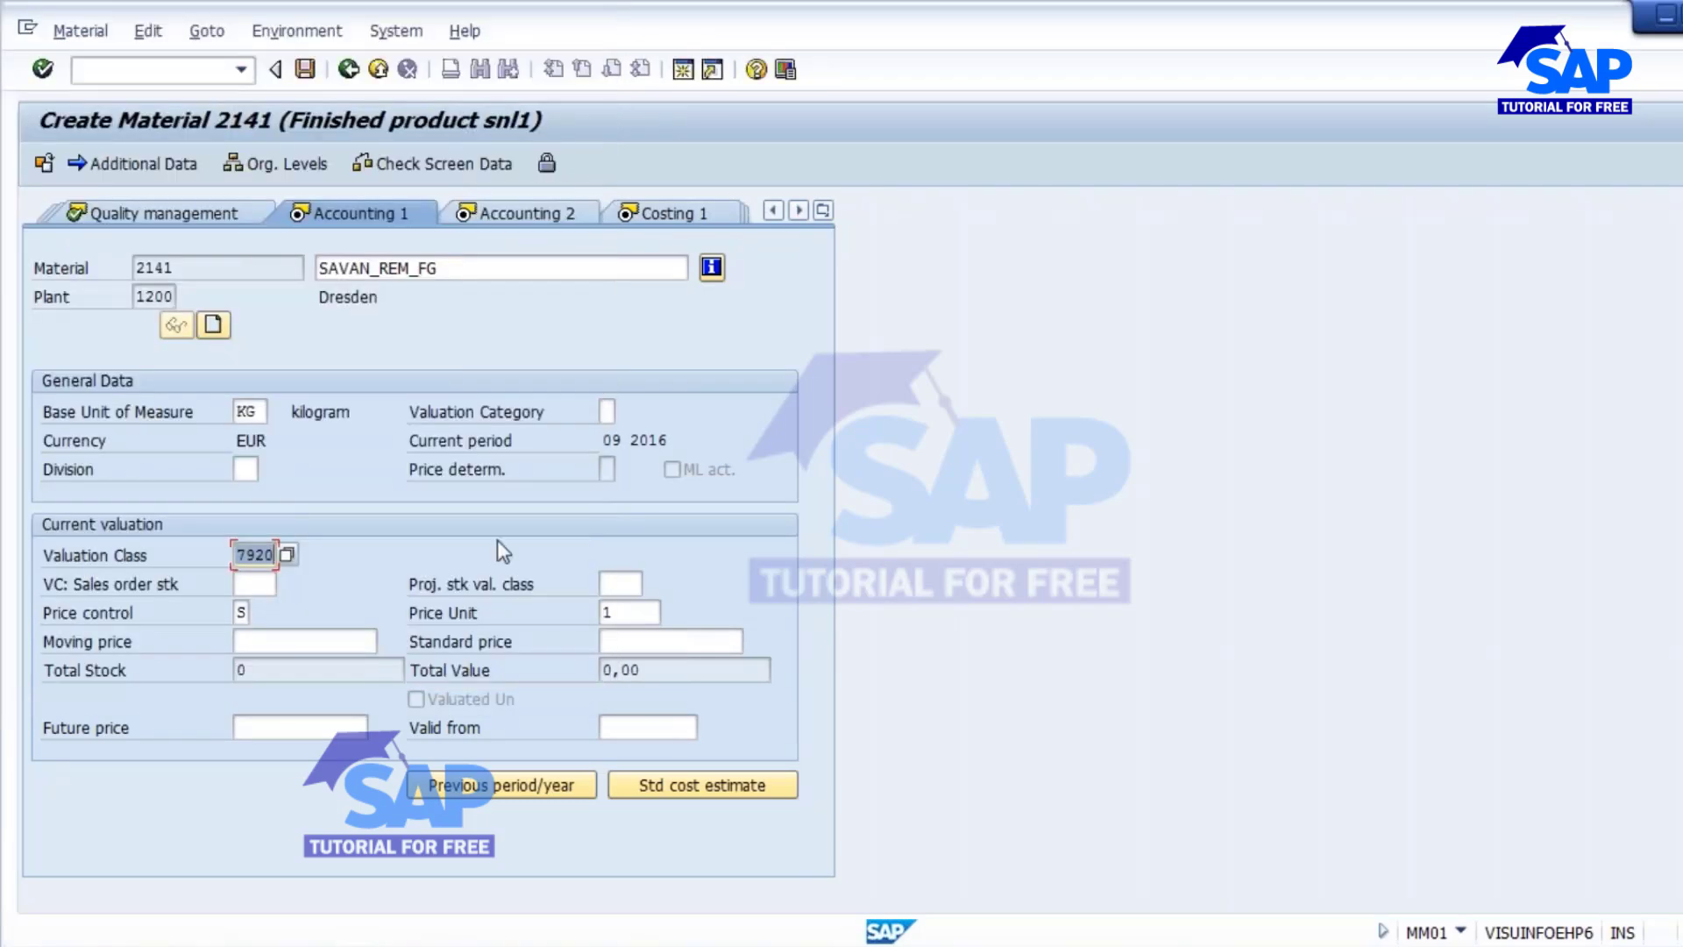
click(622, 642)
text(10)
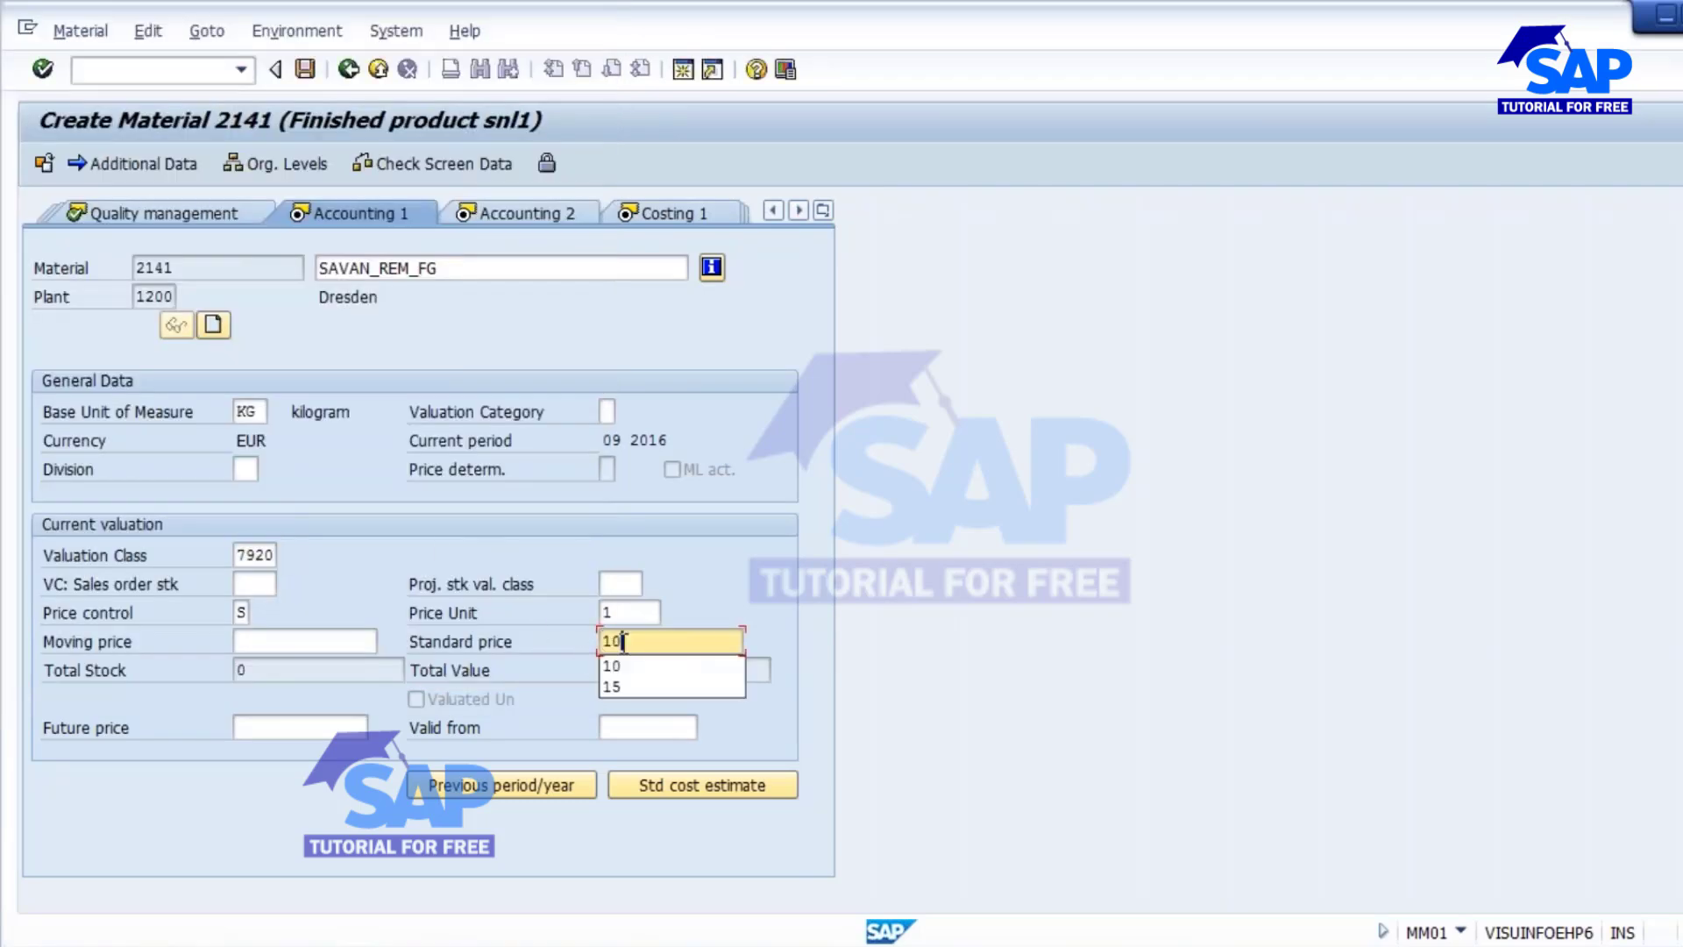
key(Return)
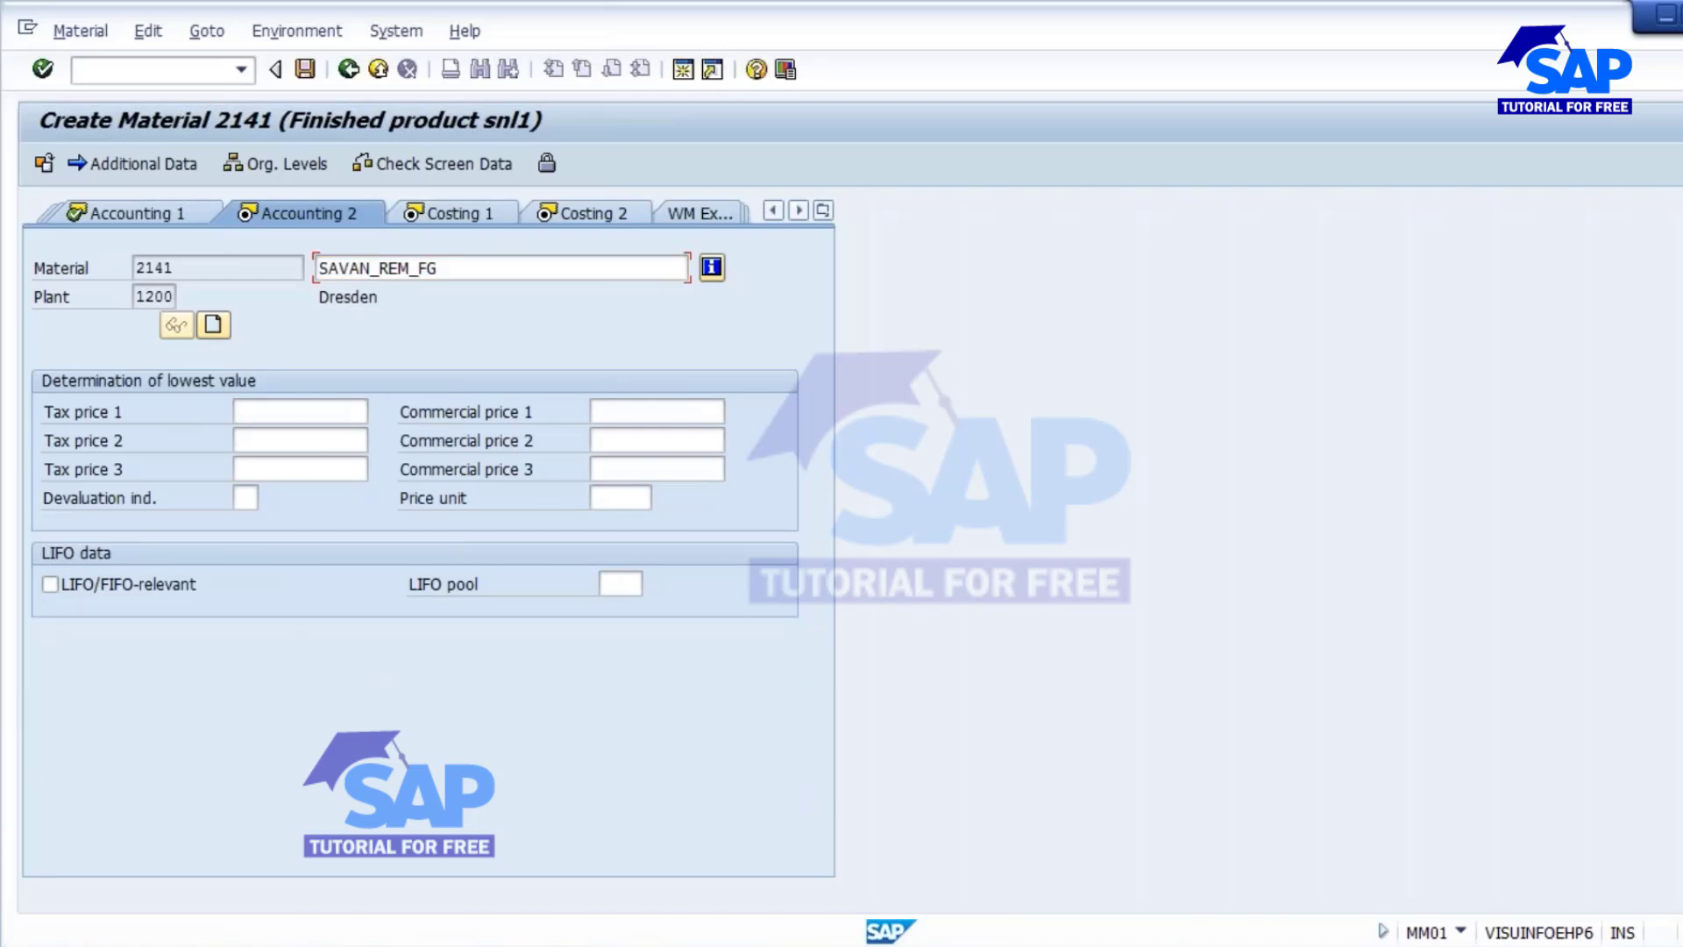
- Go through the Accounting 2, Costing 1 and Costing 2 views and save the new material
key(Return)
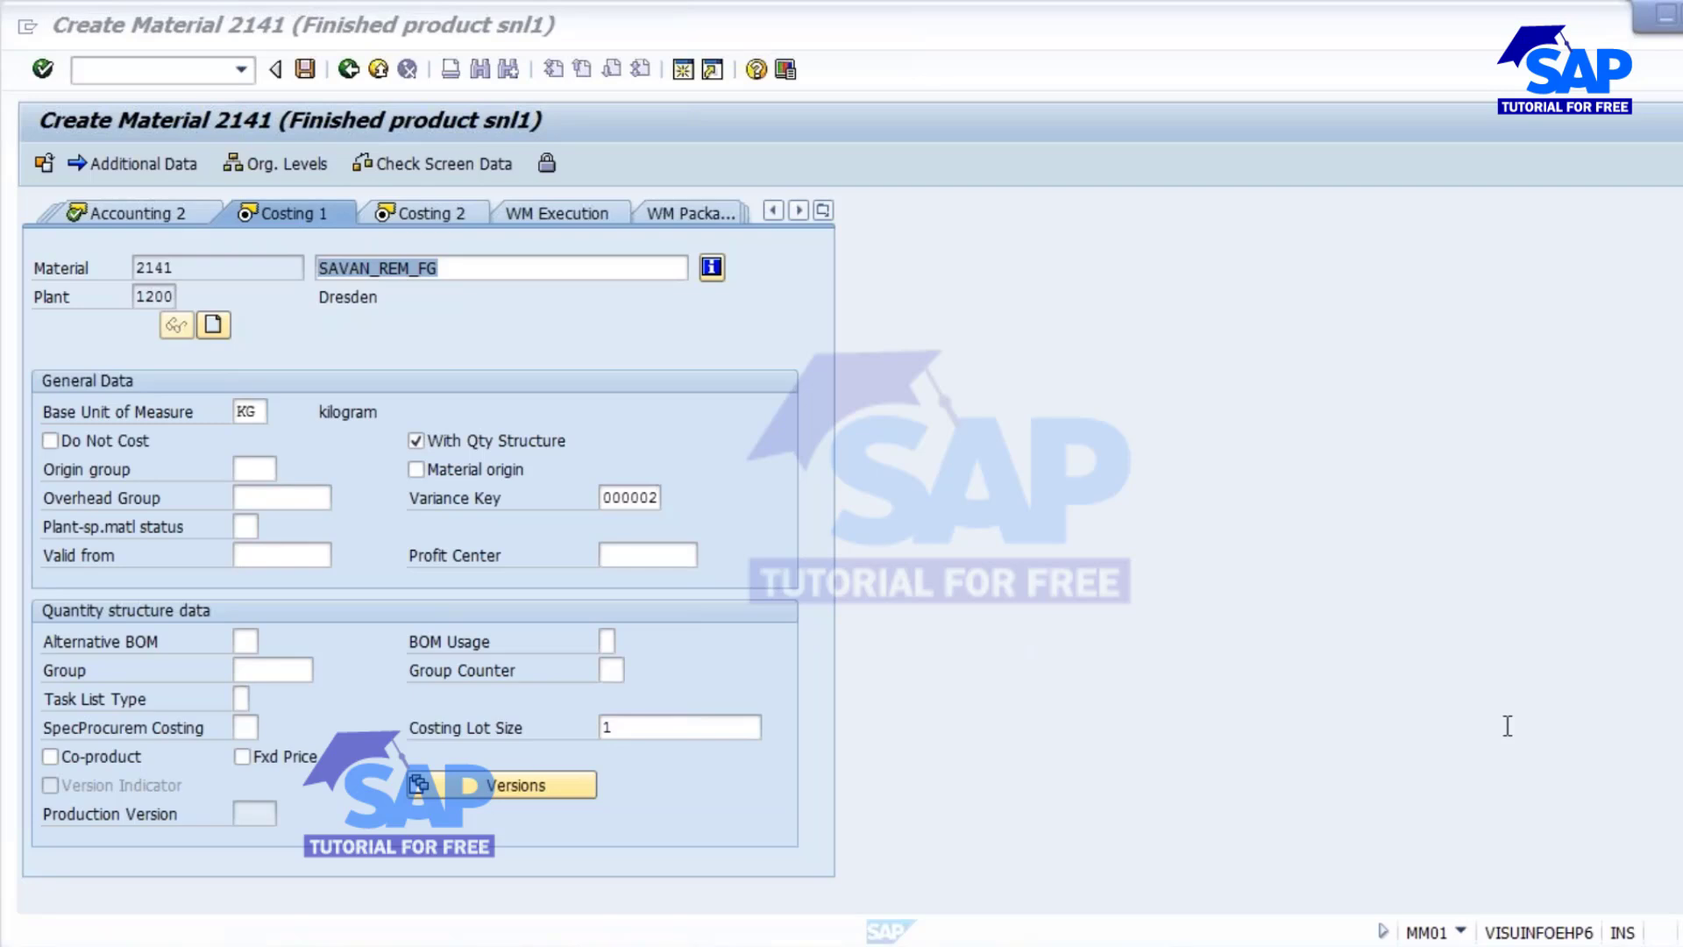
click(1182, 448)
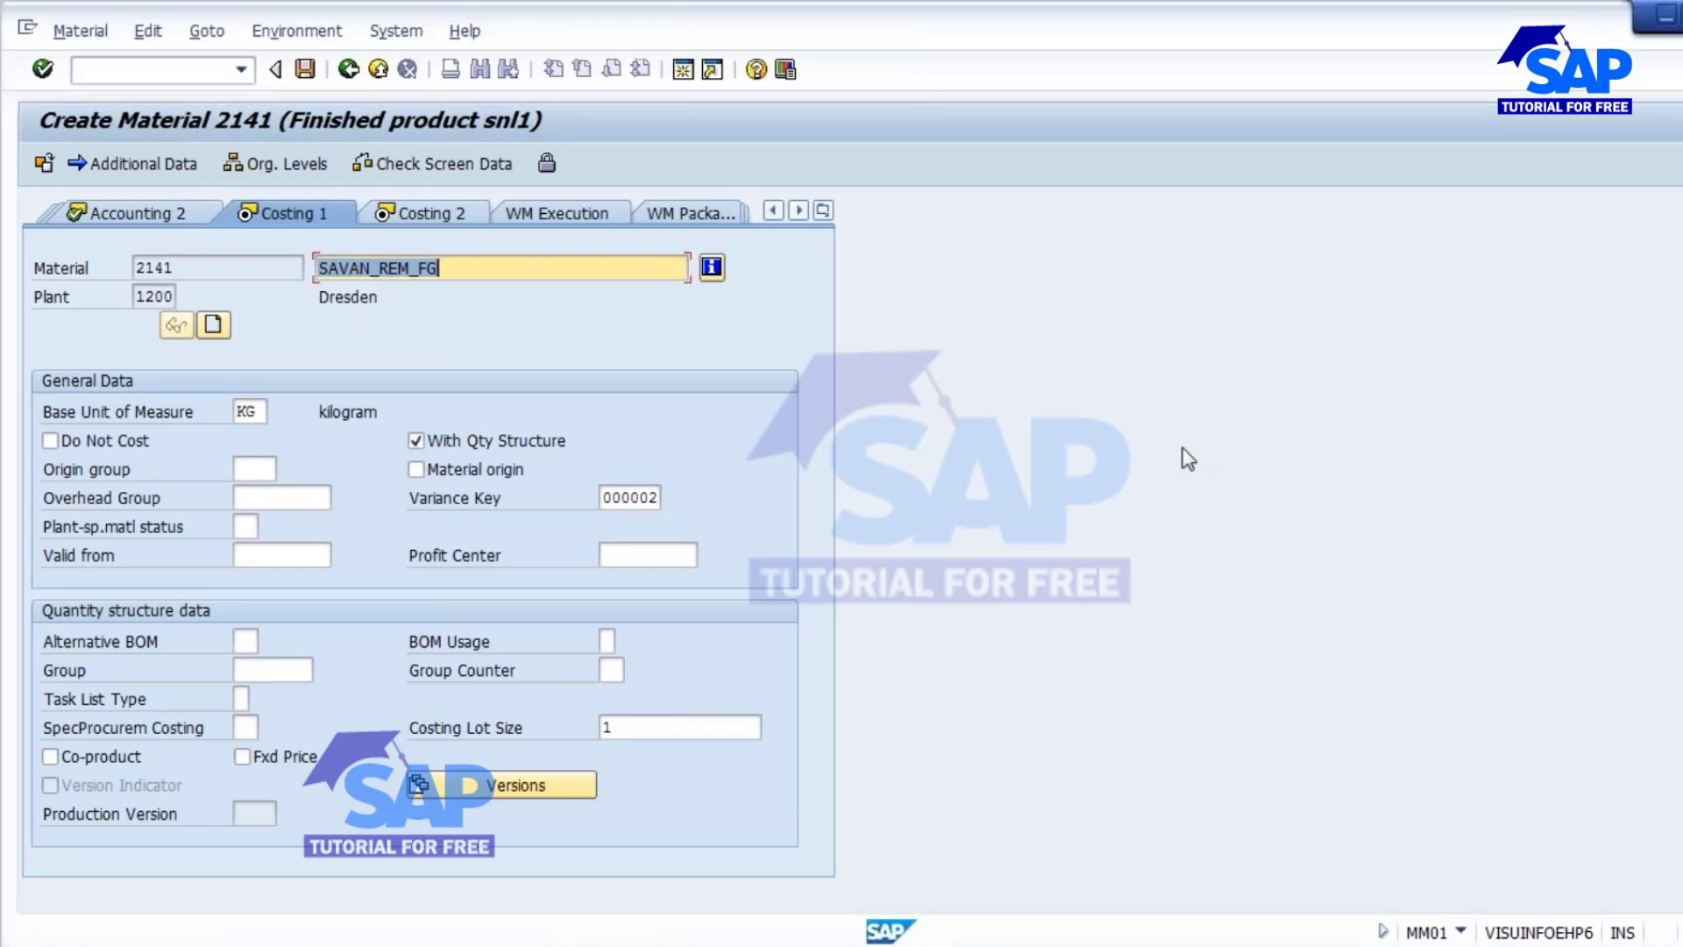
click(423, 211)
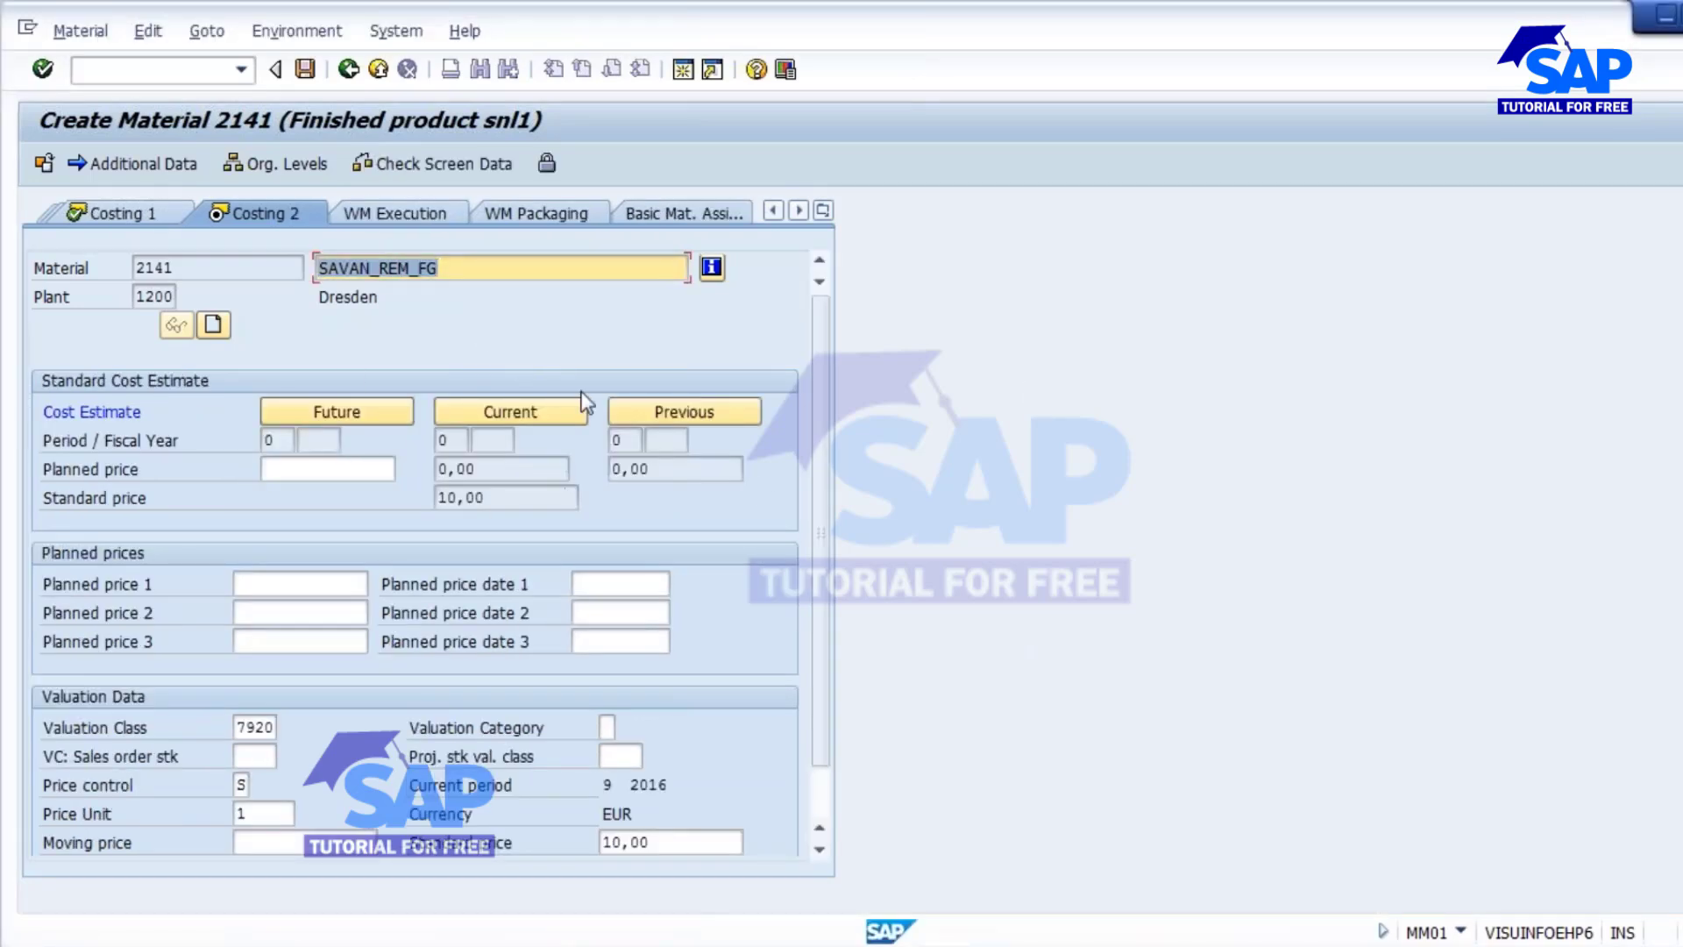
drag(817, 577, 817, 677)
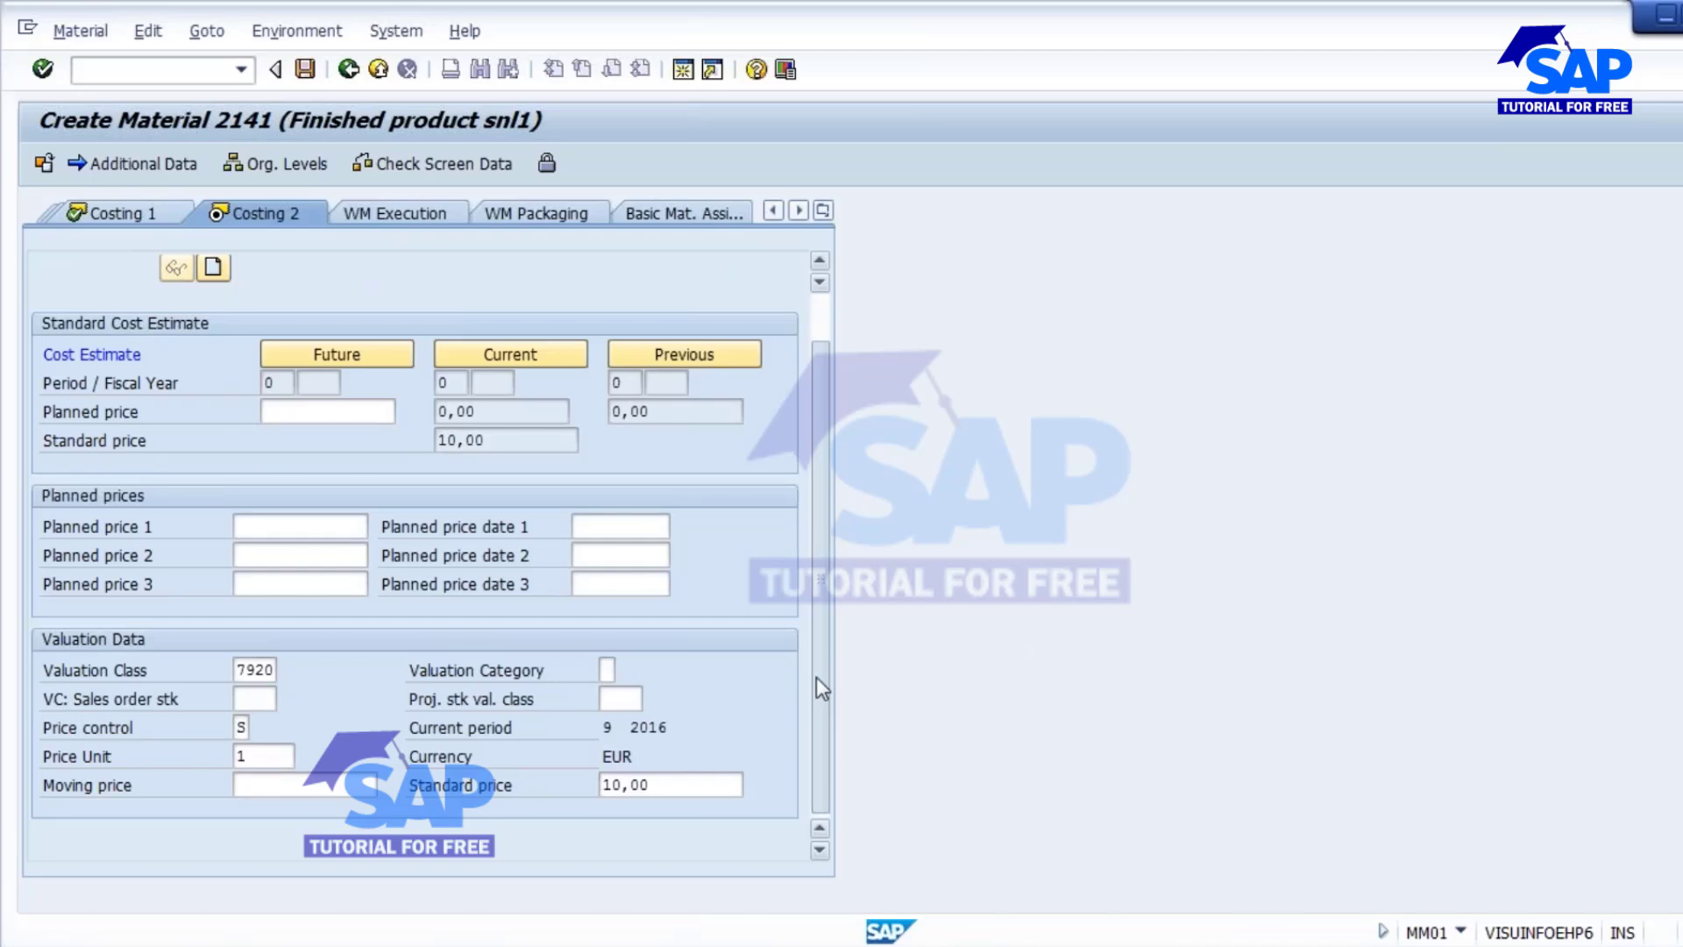
drag(817, 676, 814, 544)
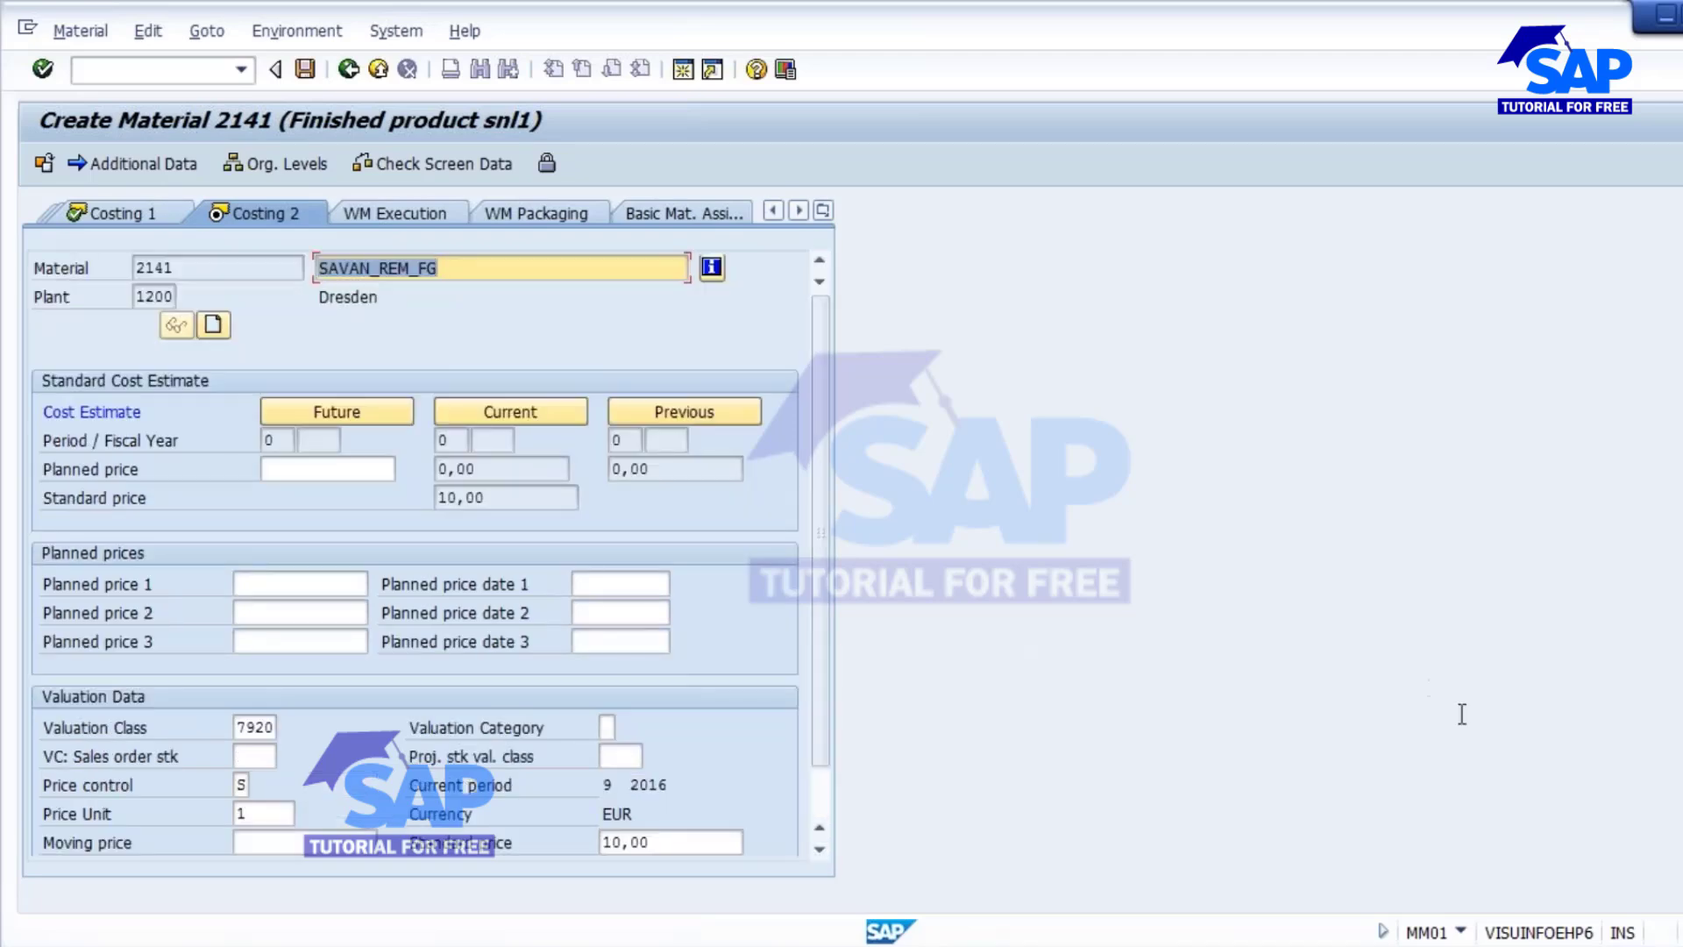
key(alt+Tab)
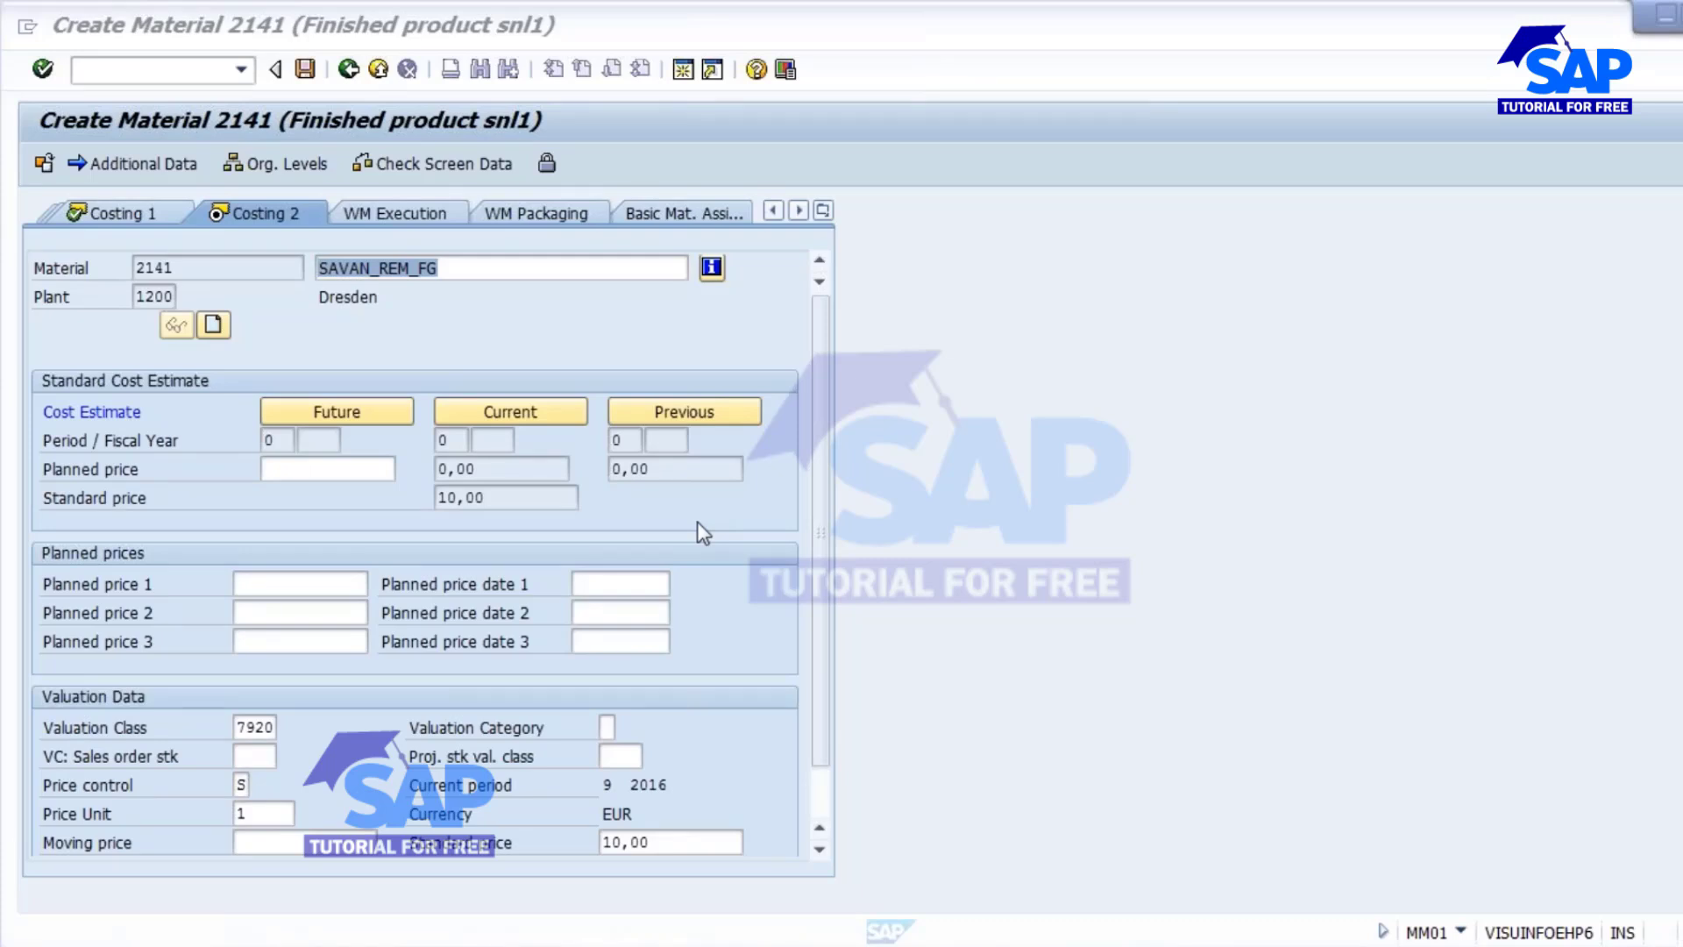
click(123, 212)
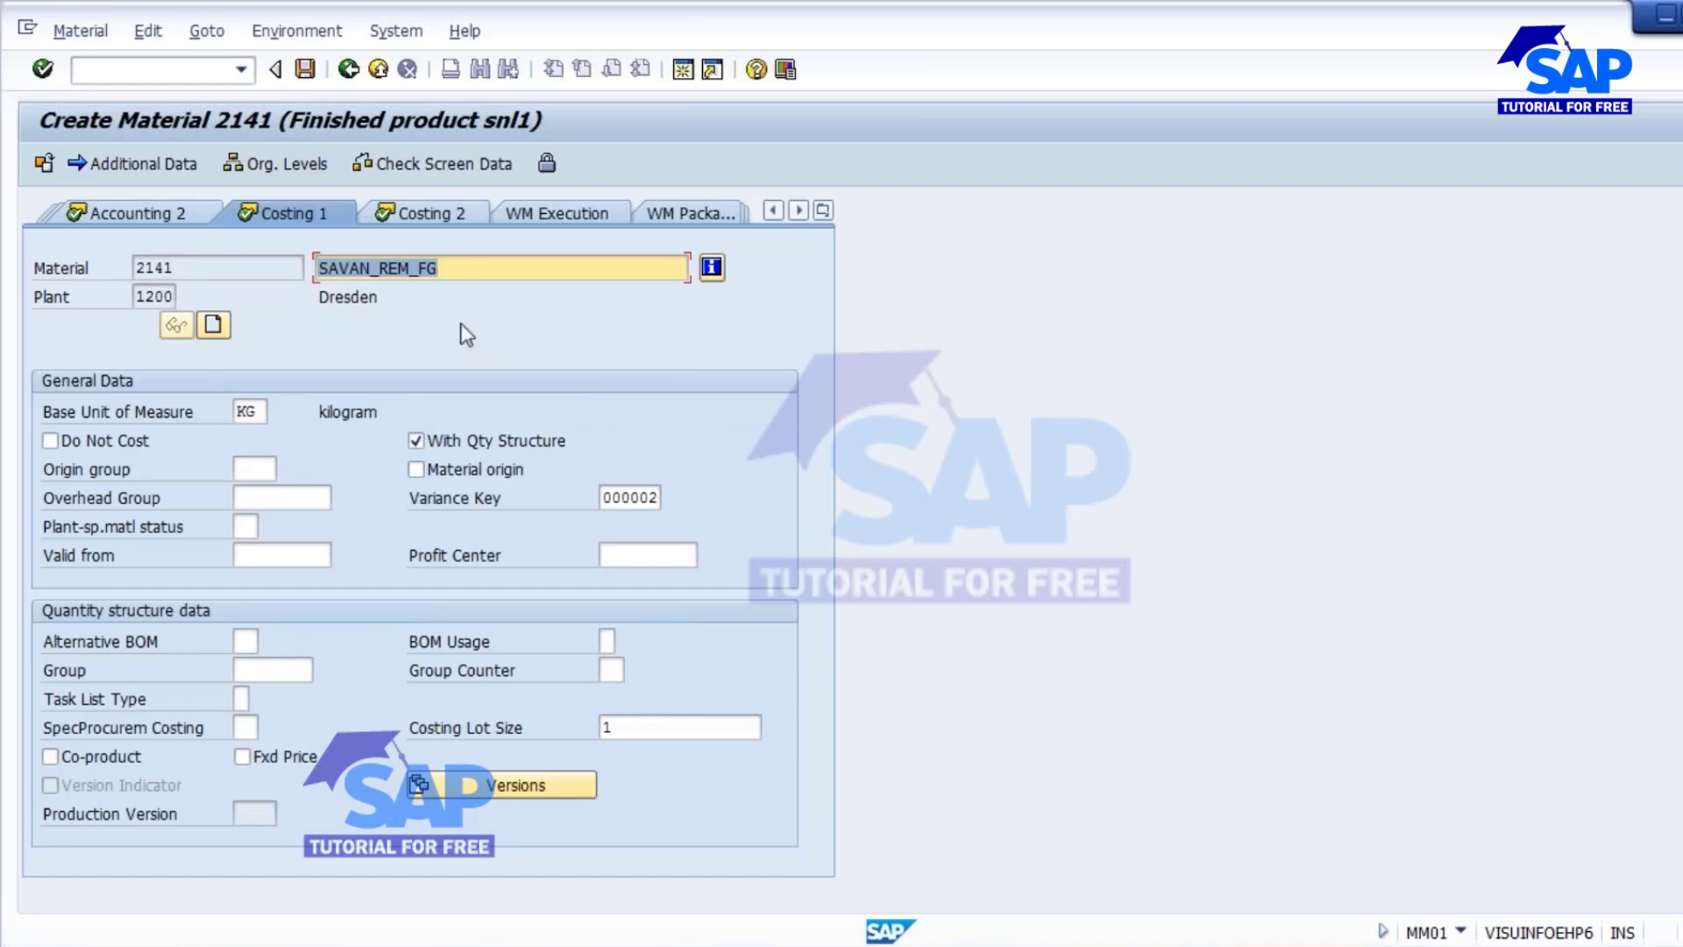
click(305, 68)
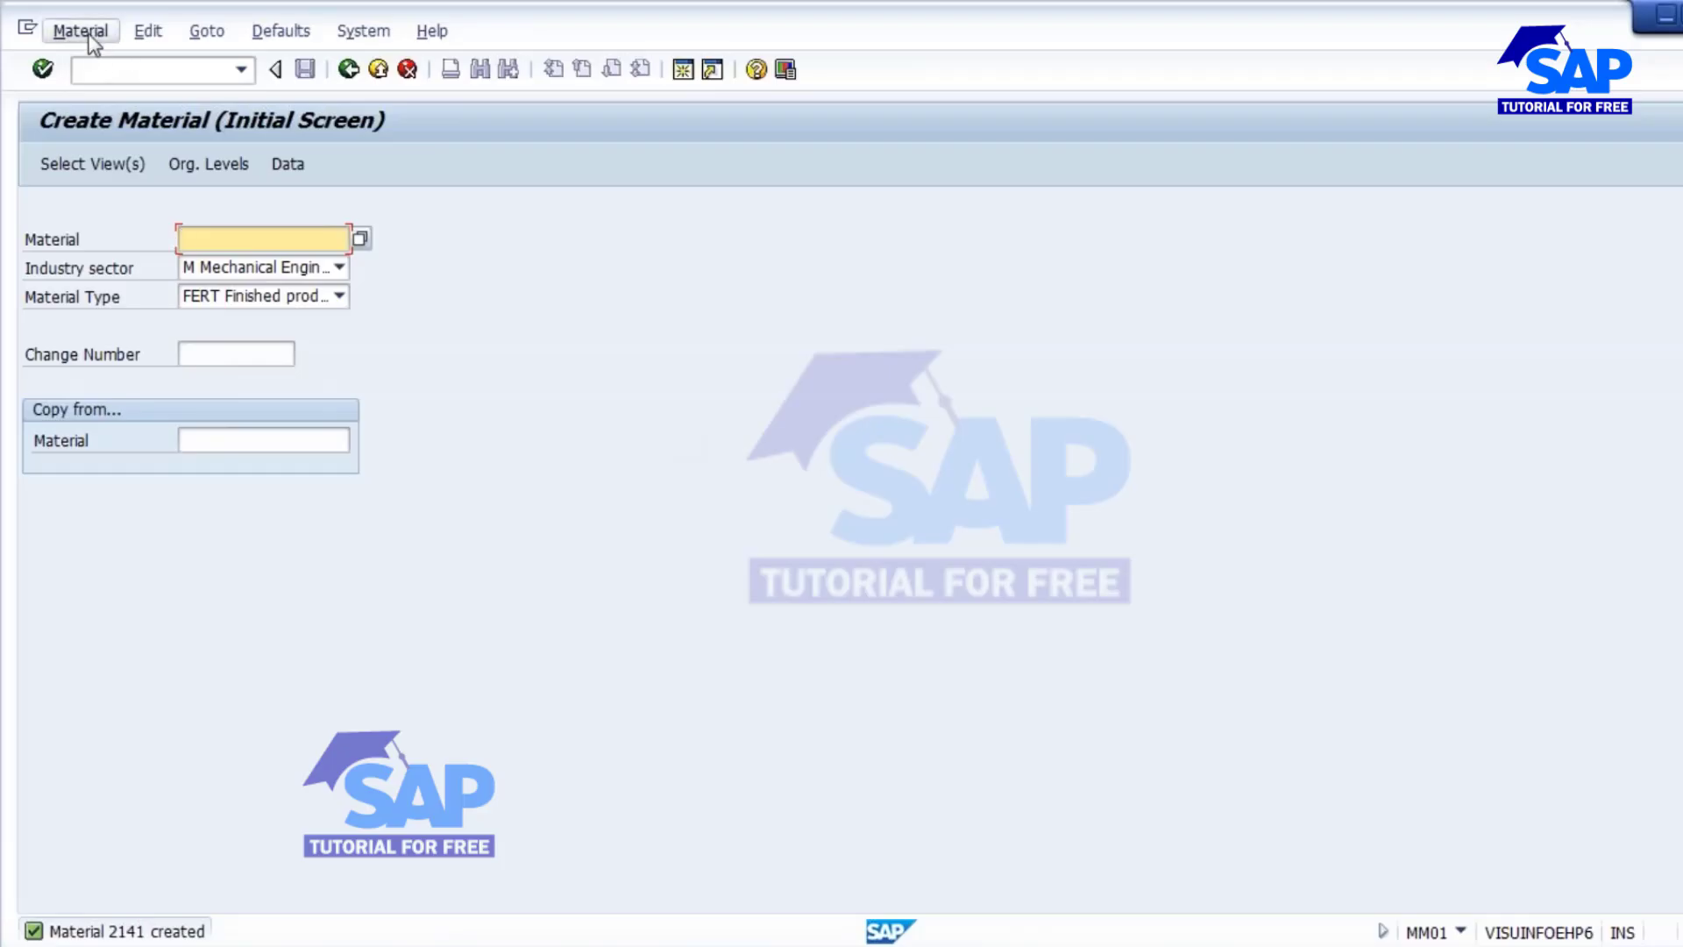
- Open the newly created material for immediate change and proceed to its view selection
click(88, 35)
mouse_move(124, 119)
click(434, 127)
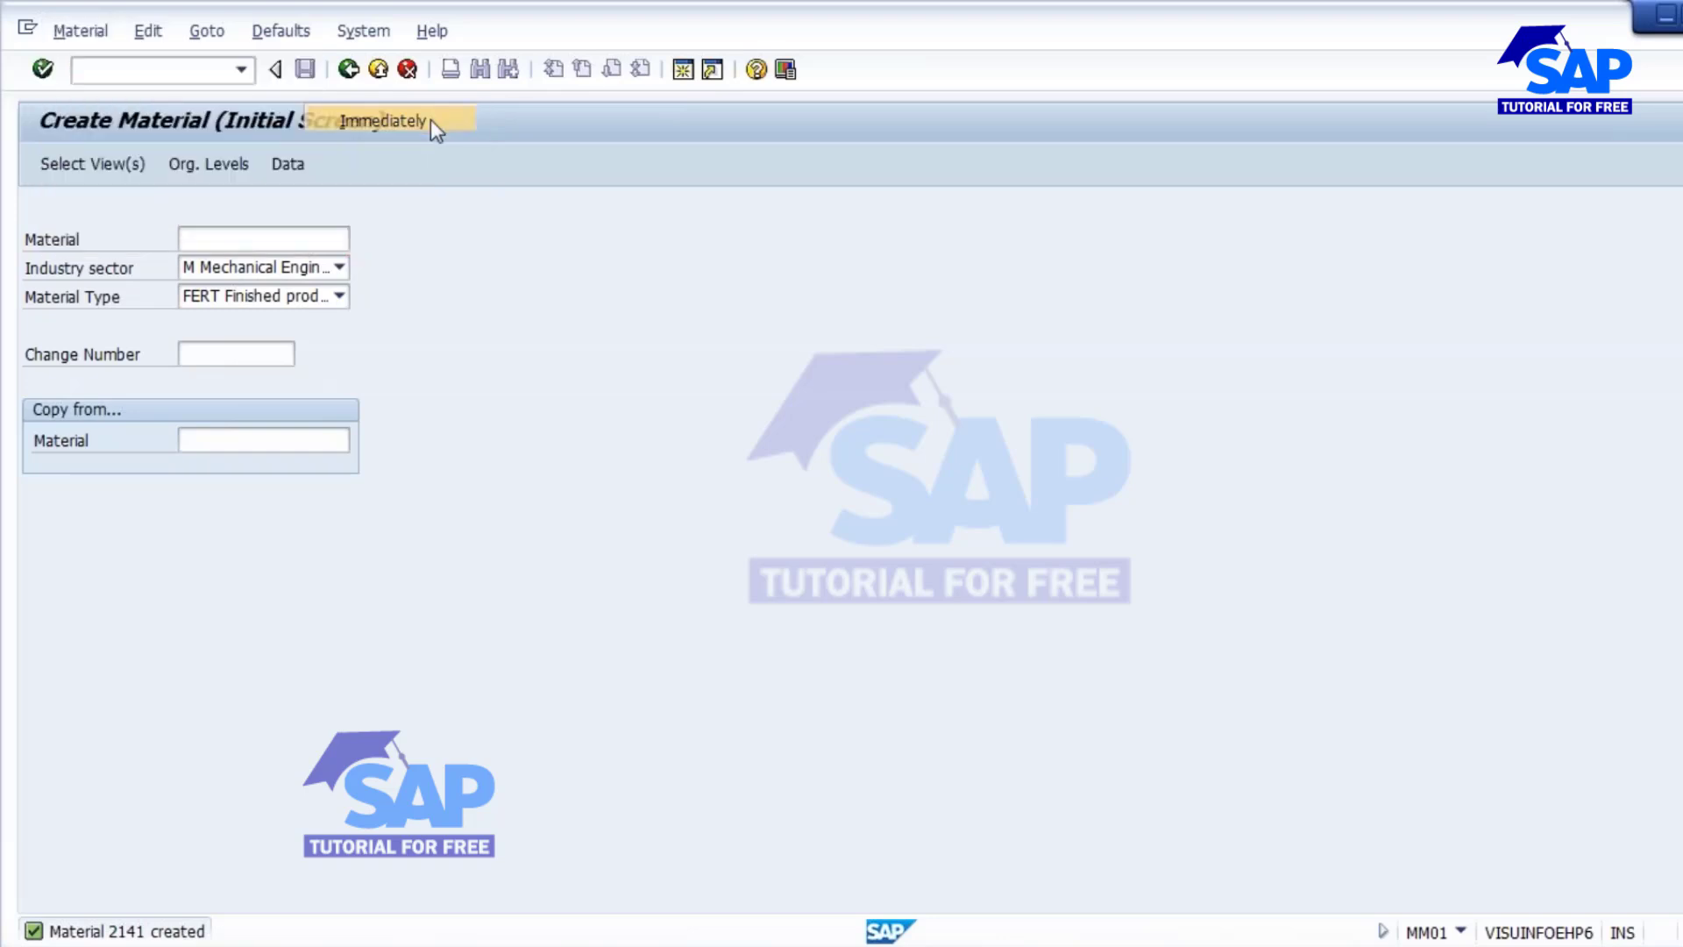
key(Return)
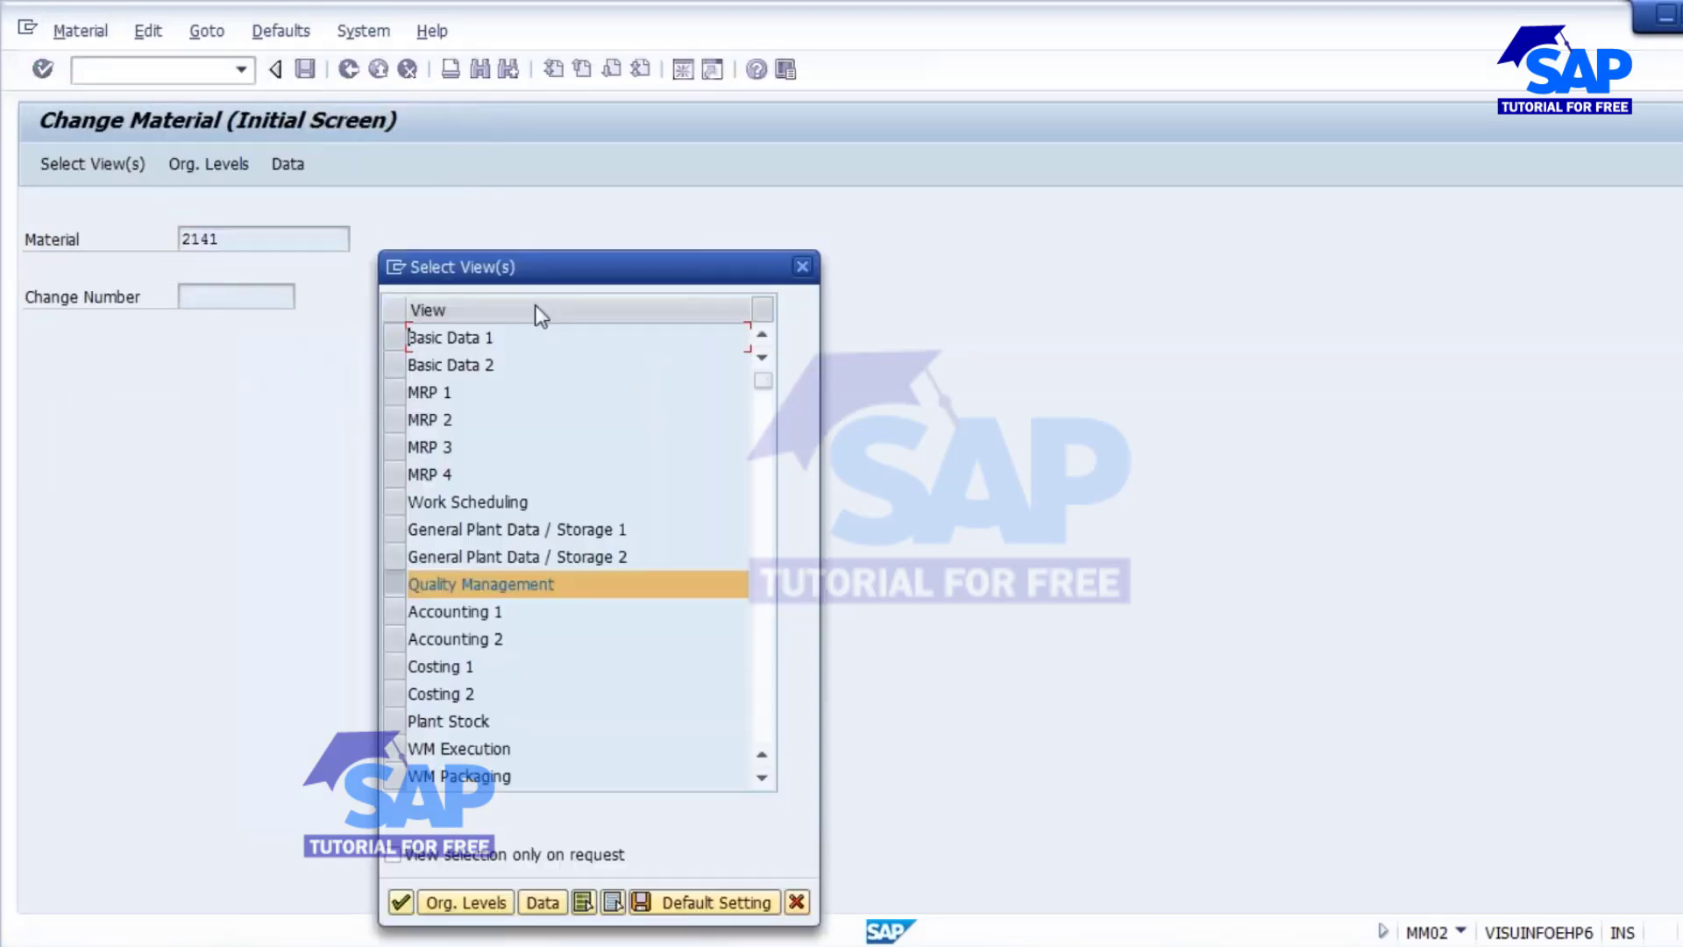
- Select only the MRP 4 view instead of Quality Management, and open it for plant 1200
click(393, 584)
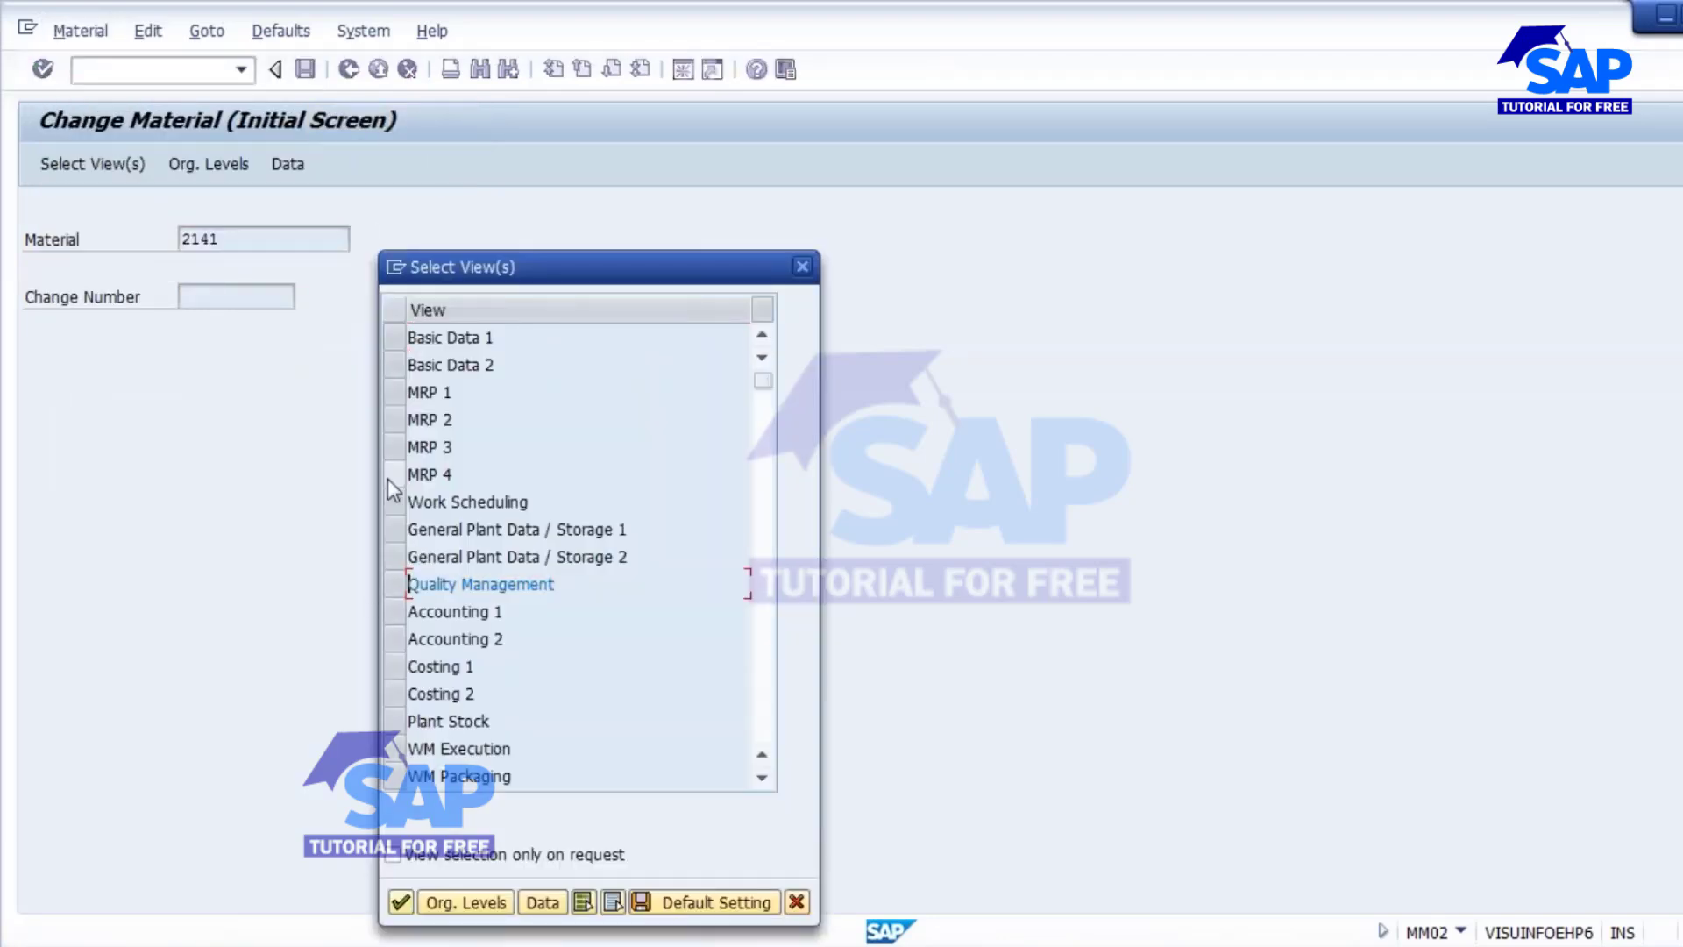
click(393, 474)
click(401, 903)
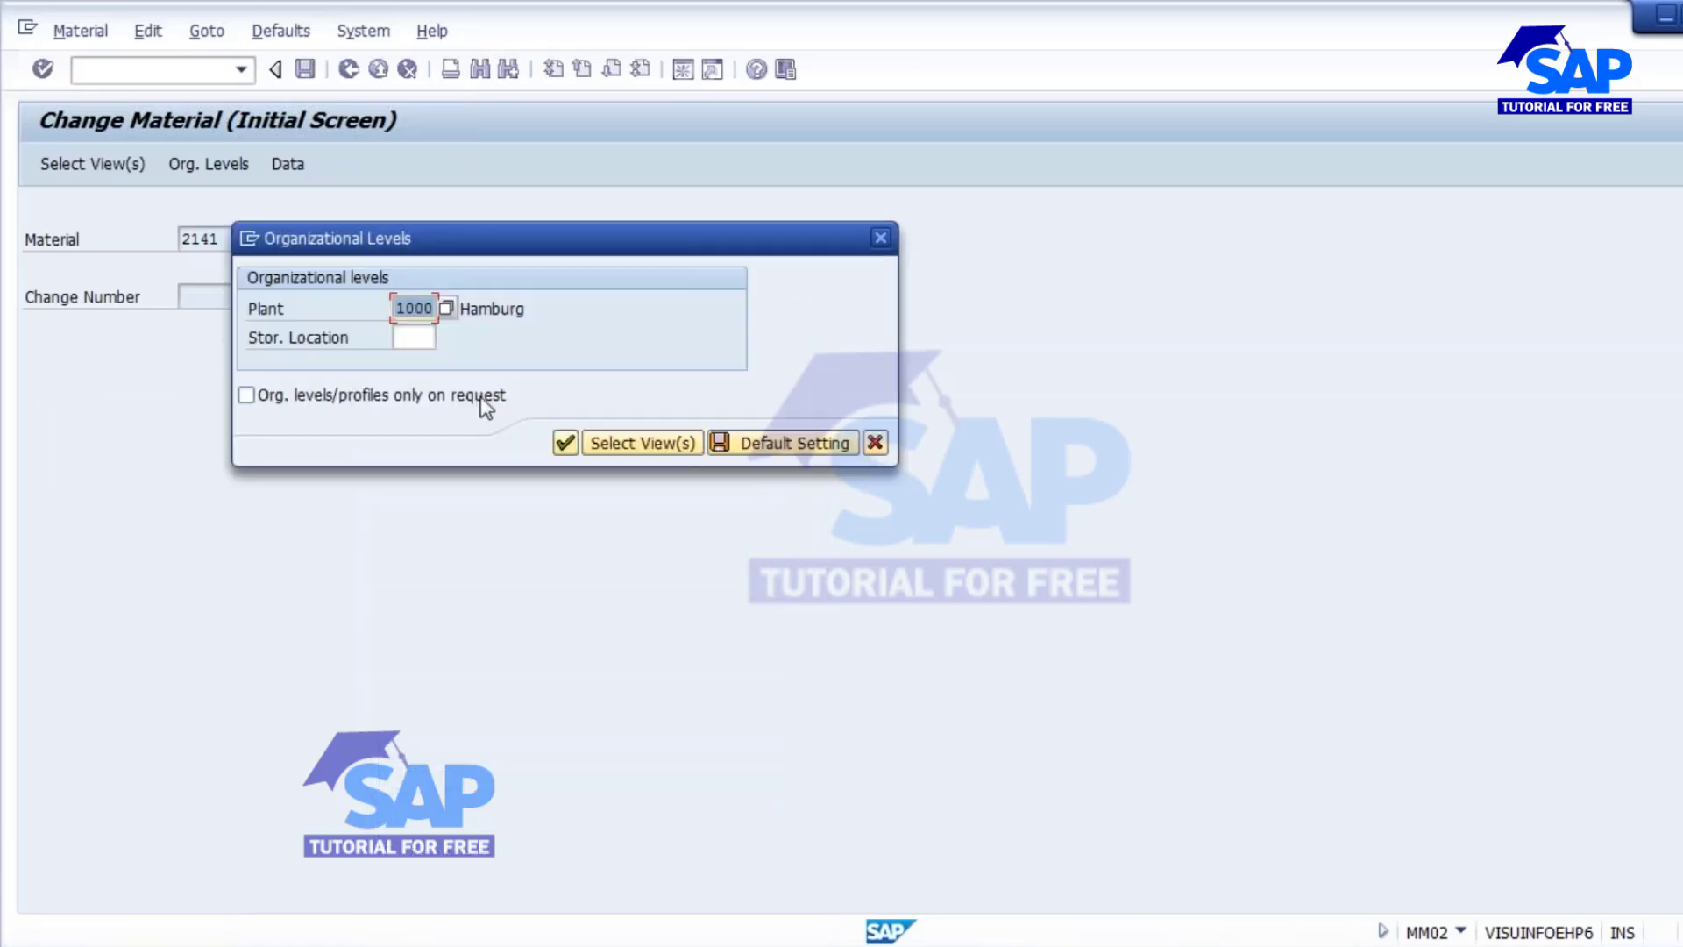
text(1200)
click(566, 444)
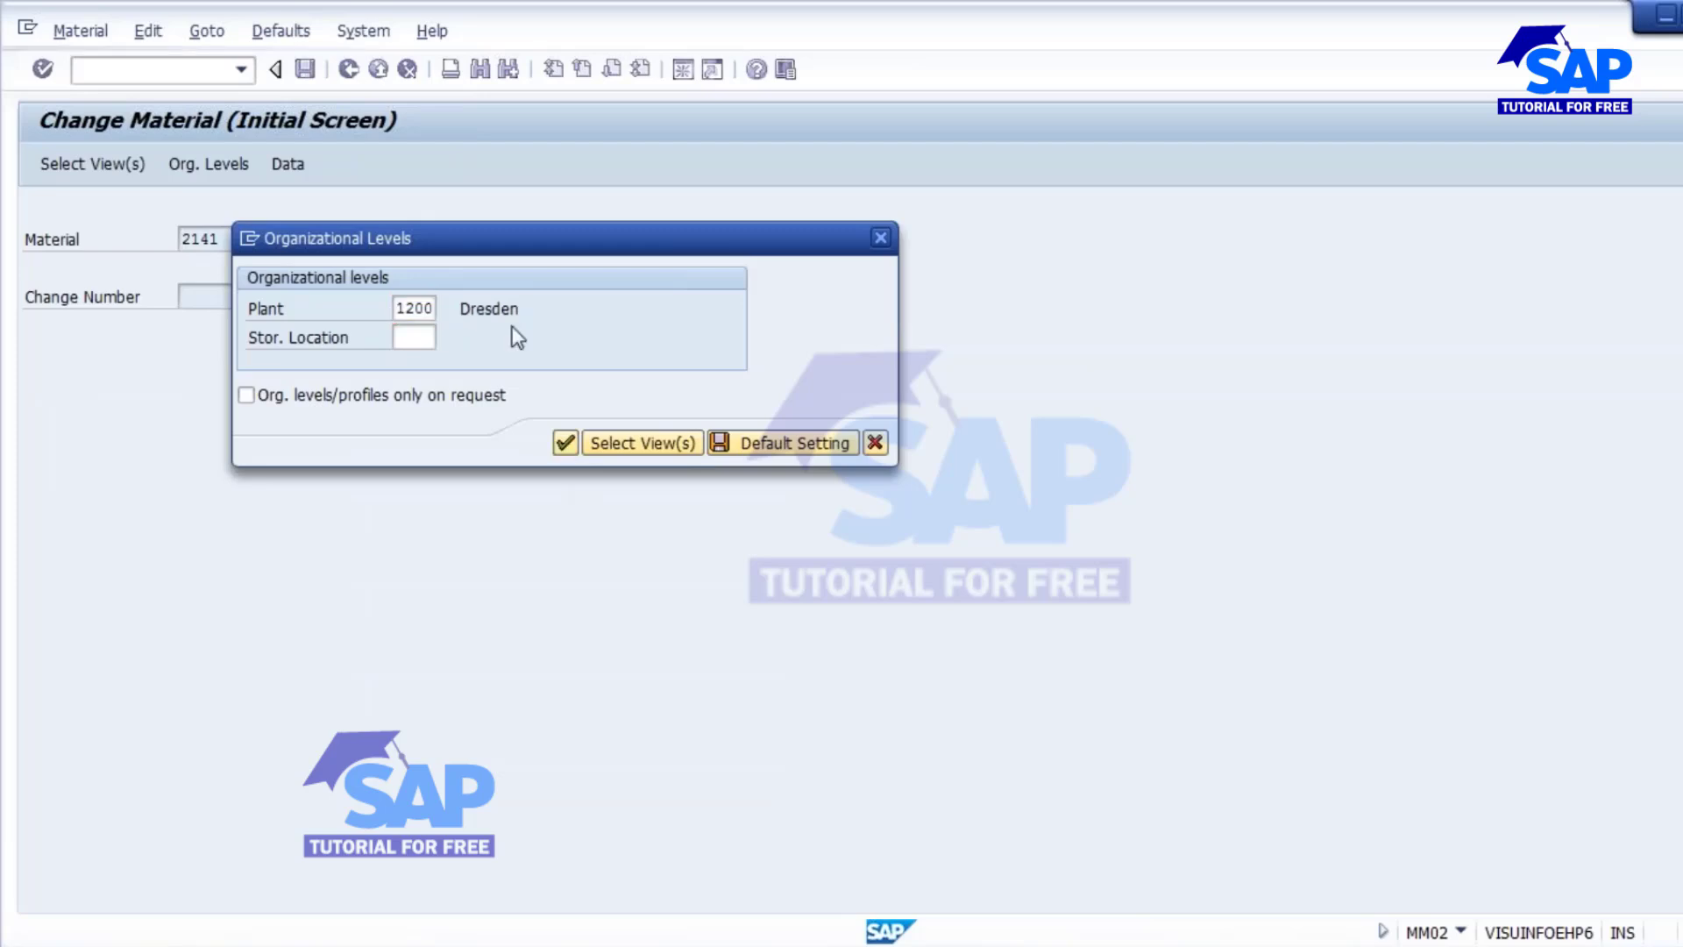
key(Return)
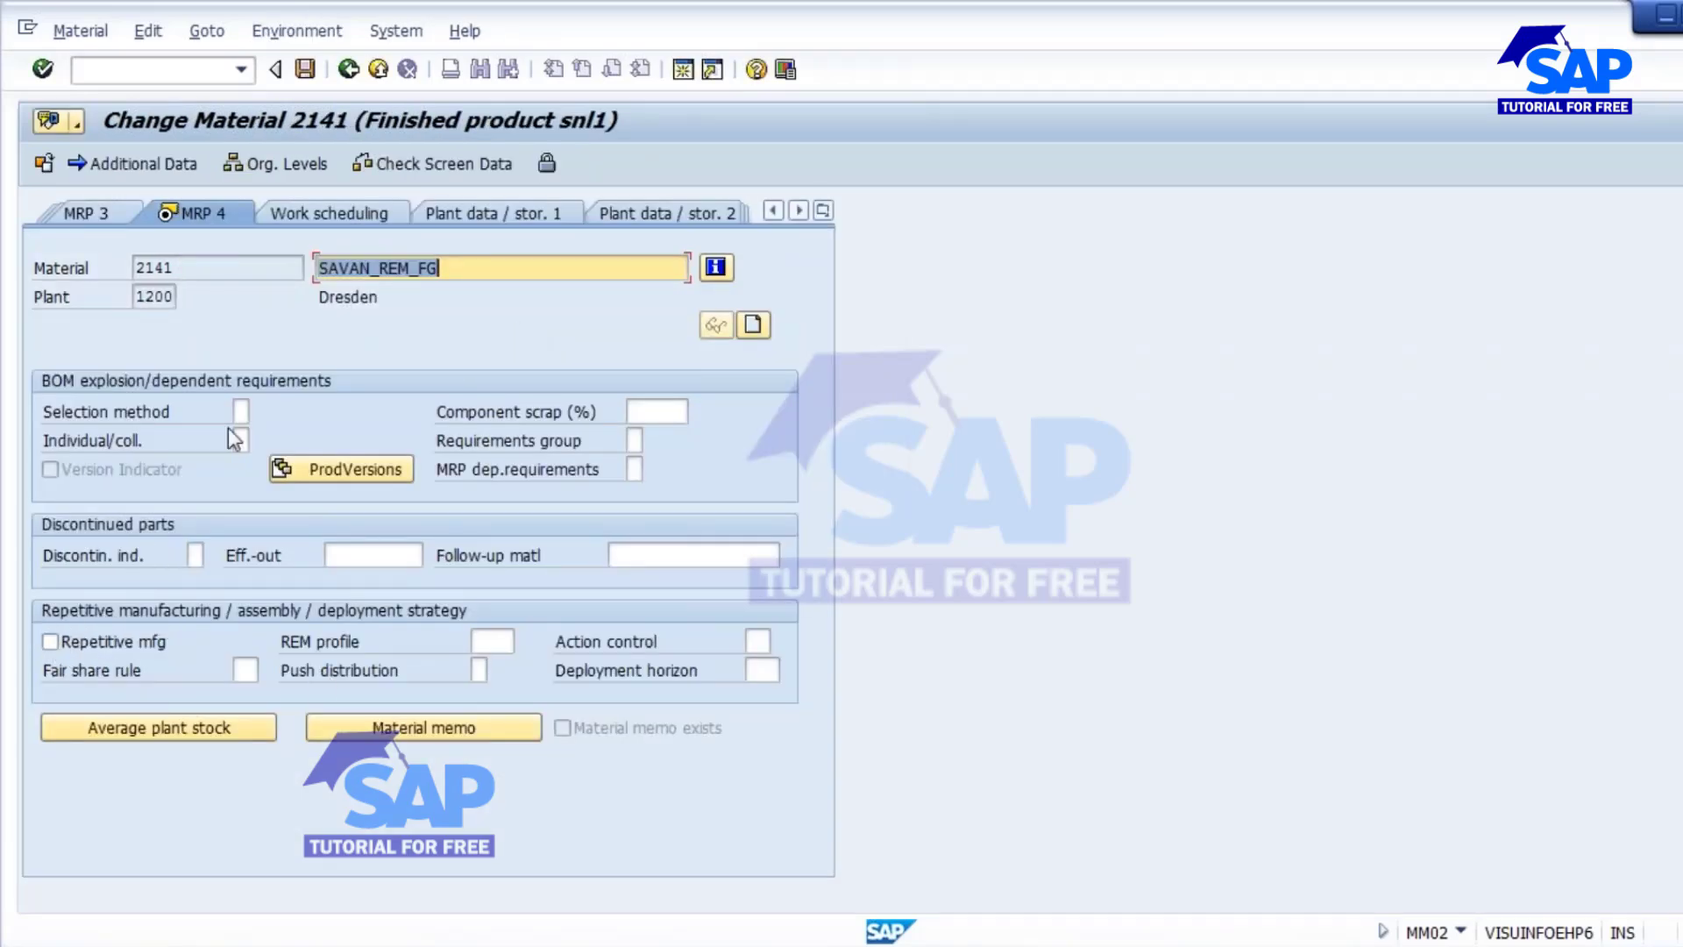
- Activate repetitive manufacturing for SAVAN_REM_FG, assign REM profile 0002, and save the material
click(76, 645)
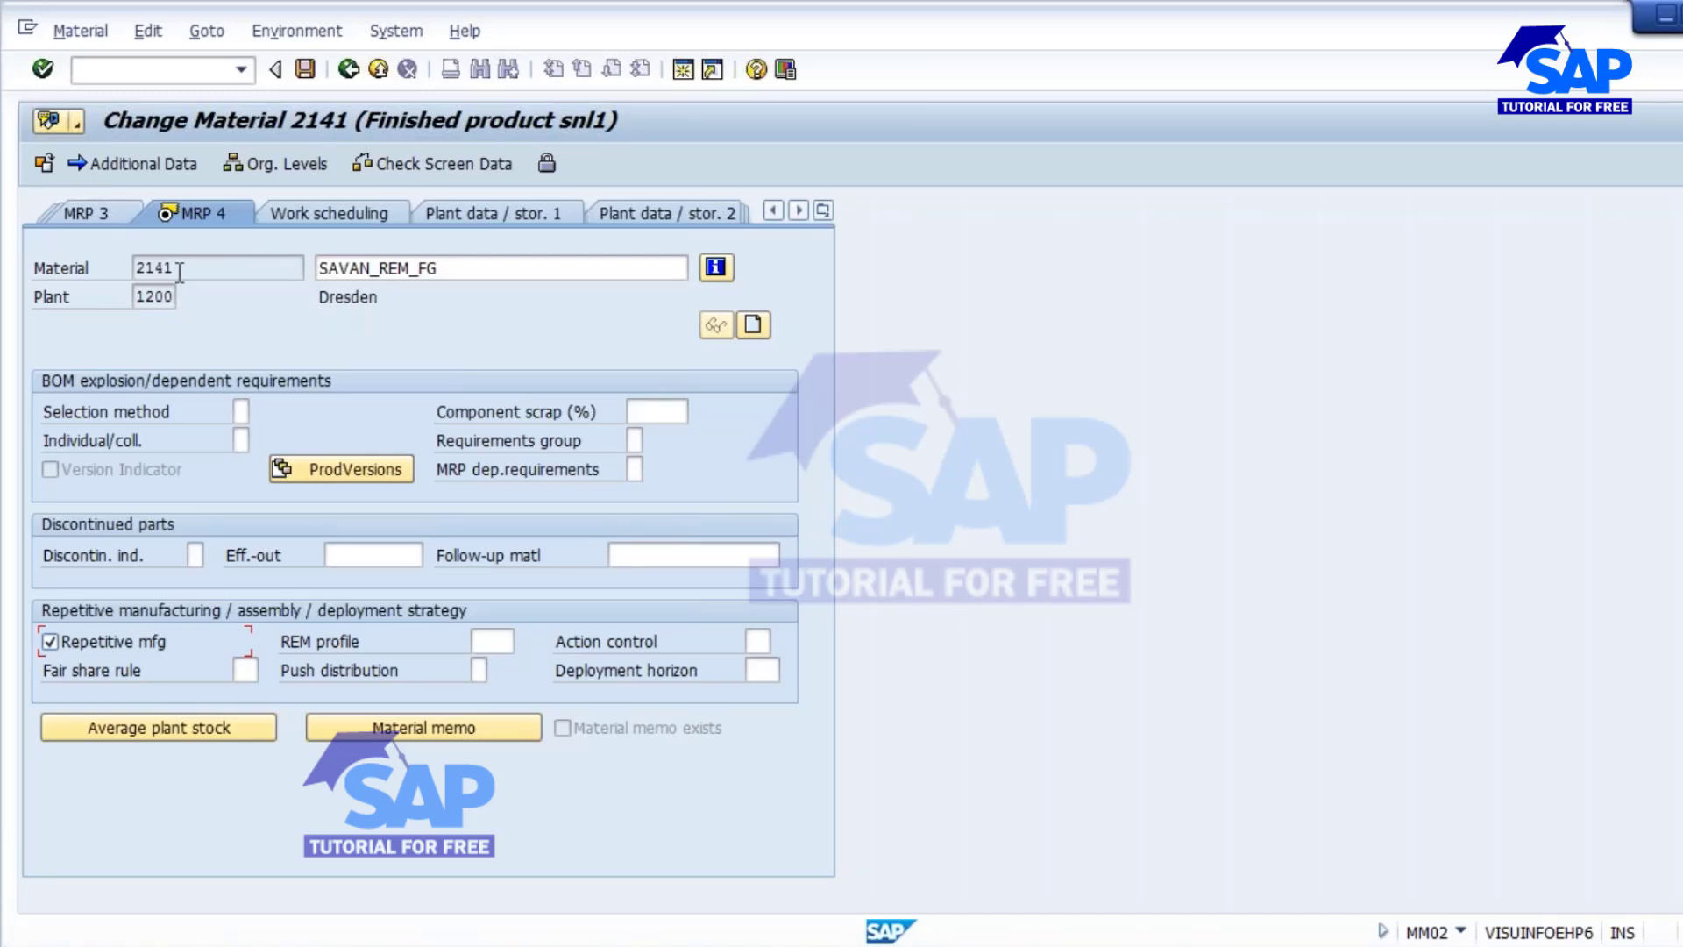
drag(179, 268, 132, 267)
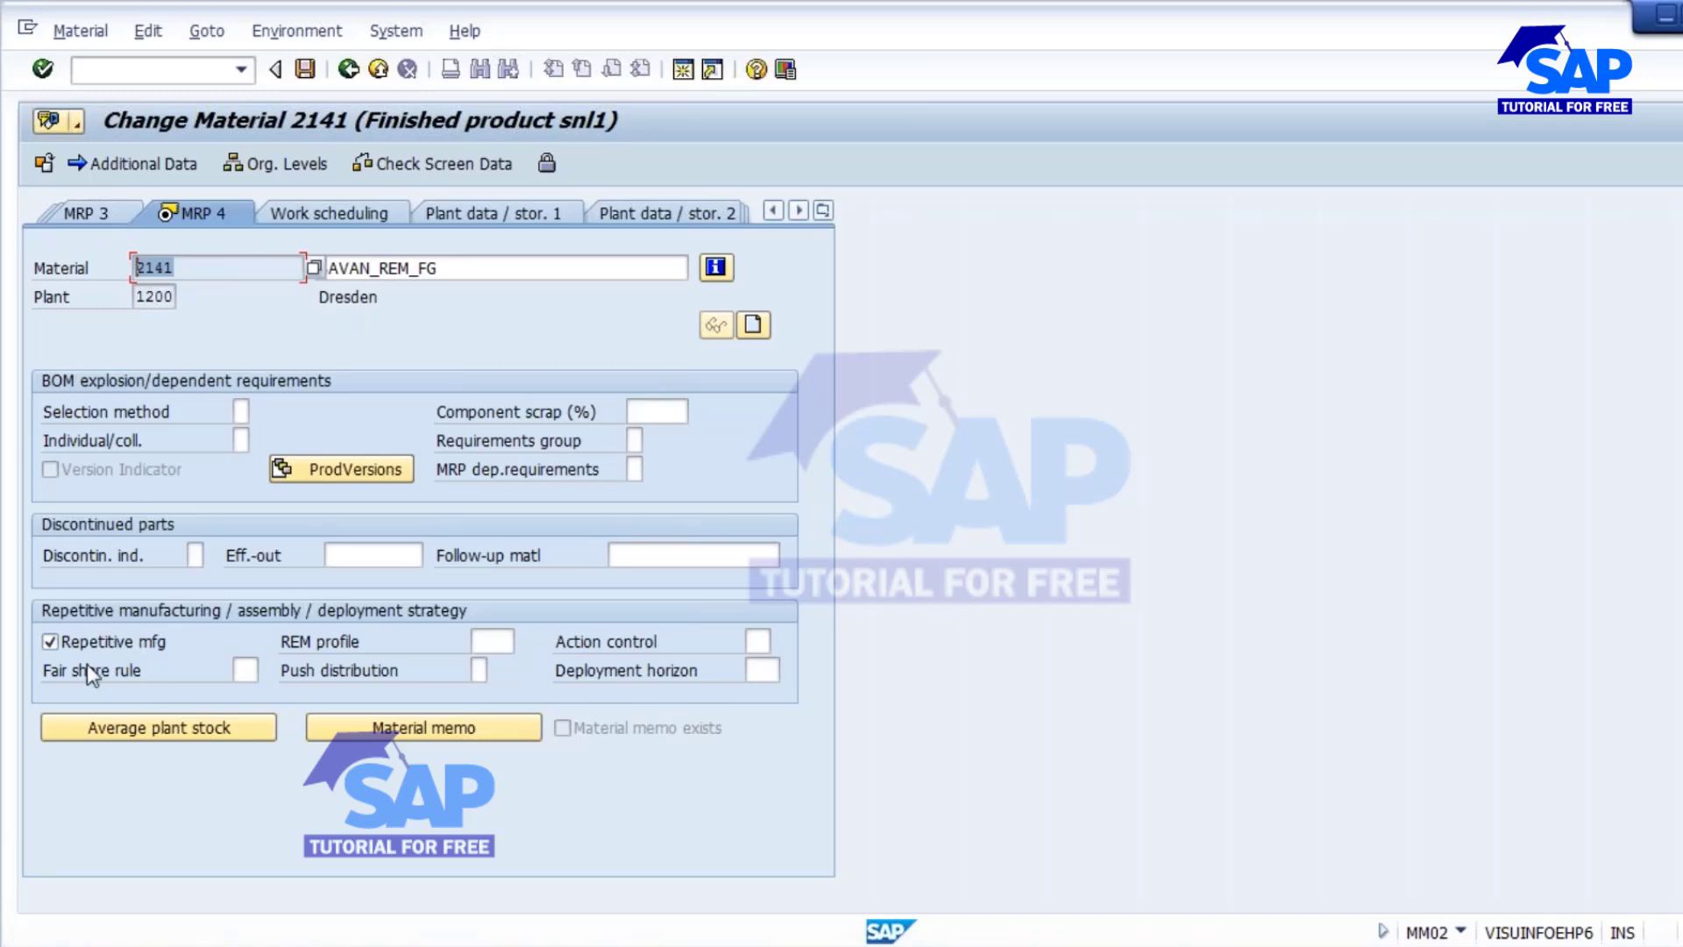
click(487, 641)
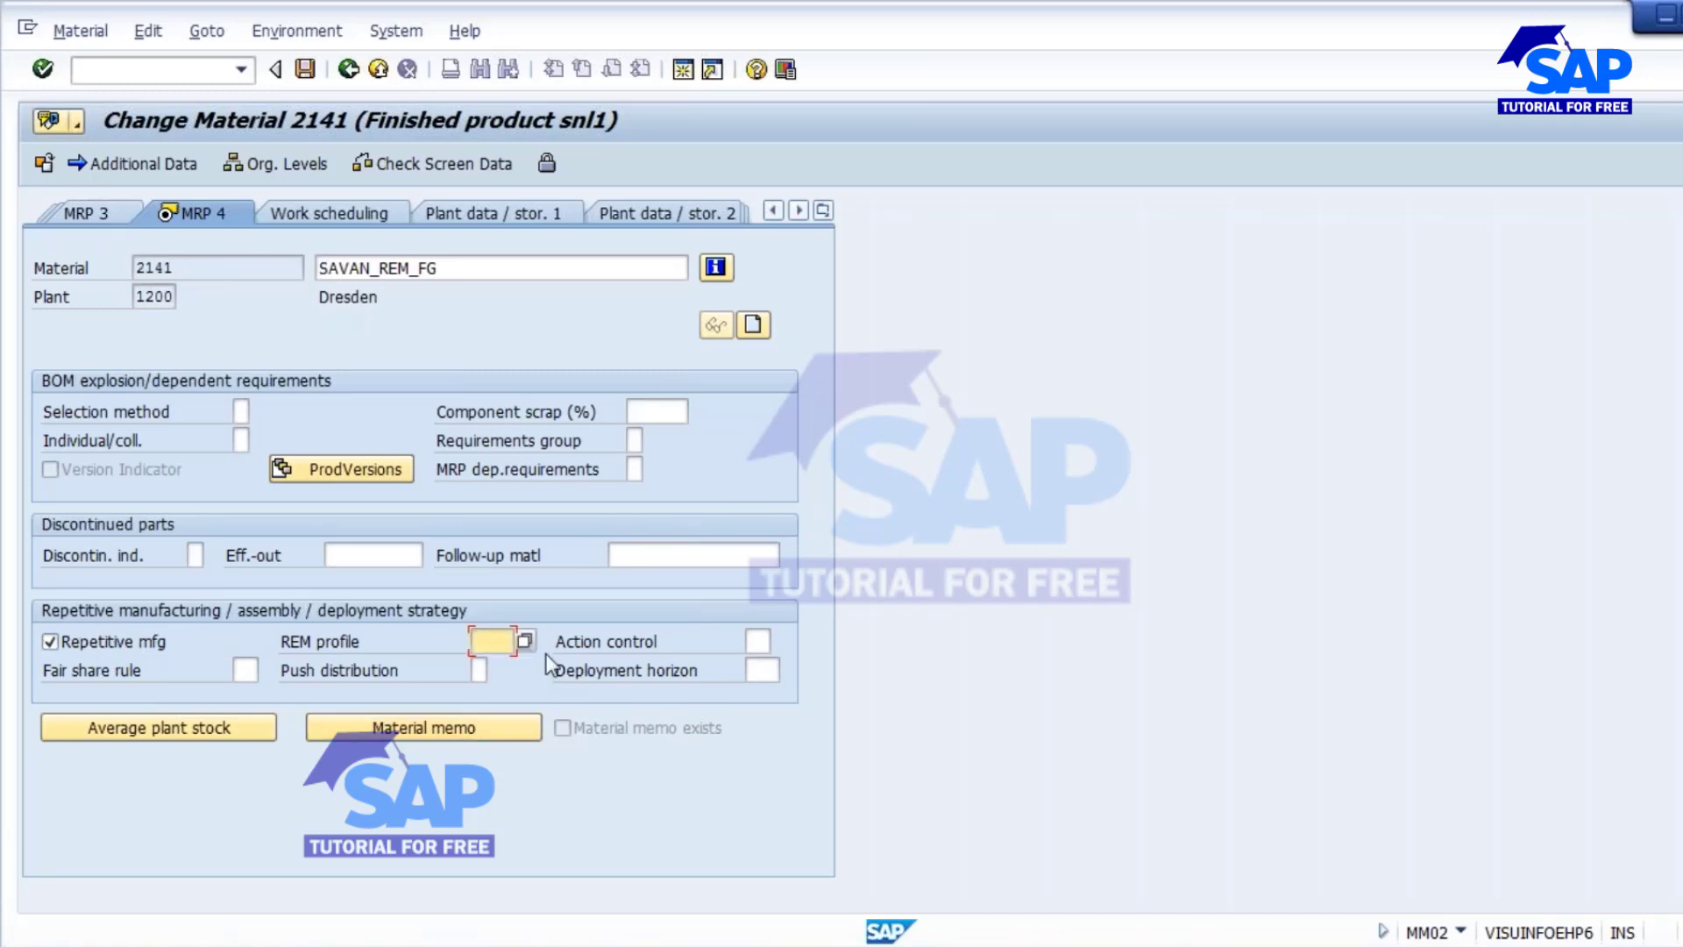
click(526, 642)
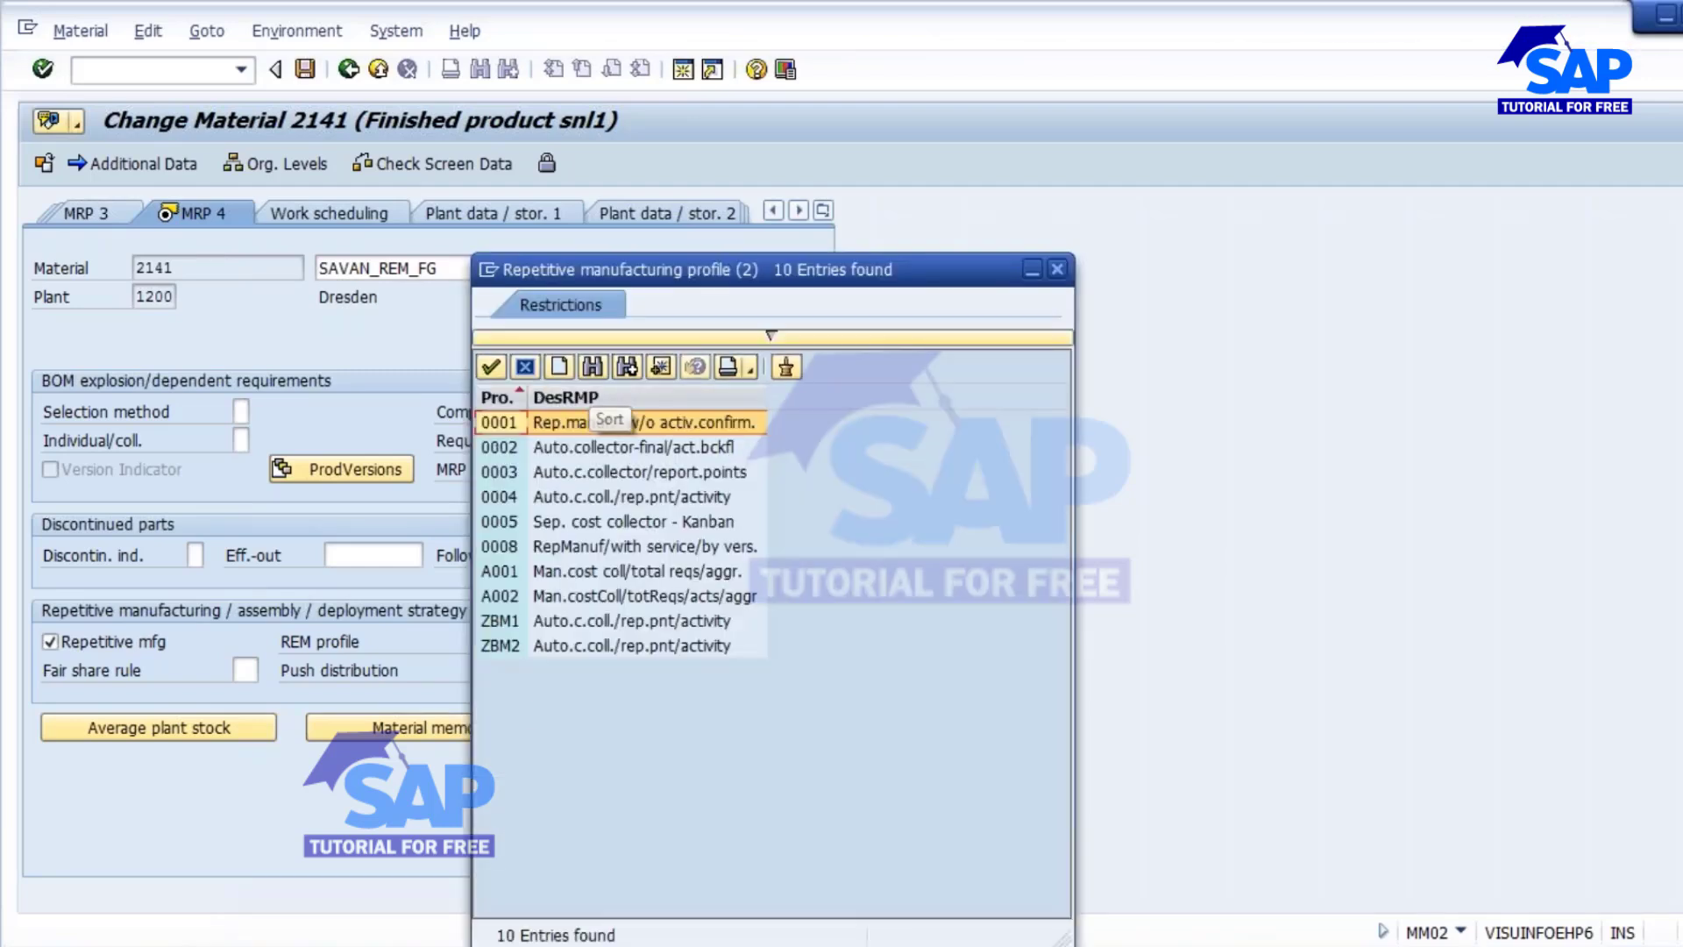
drag(760, 271, 869, 260)
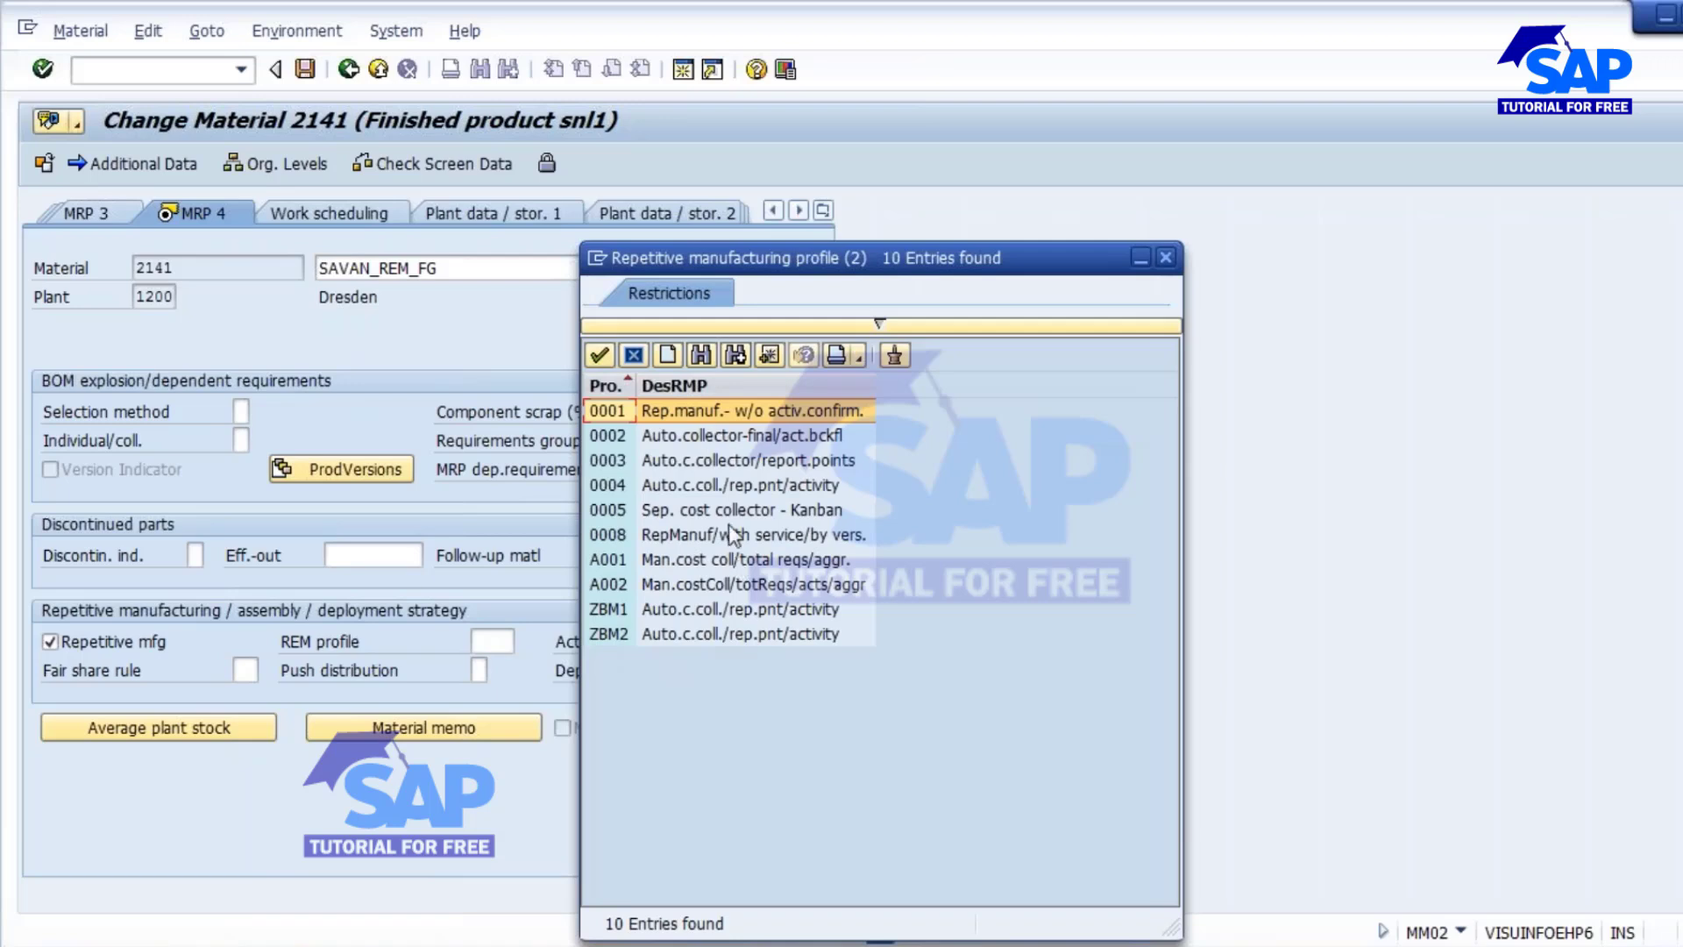
double_click(690, 437)
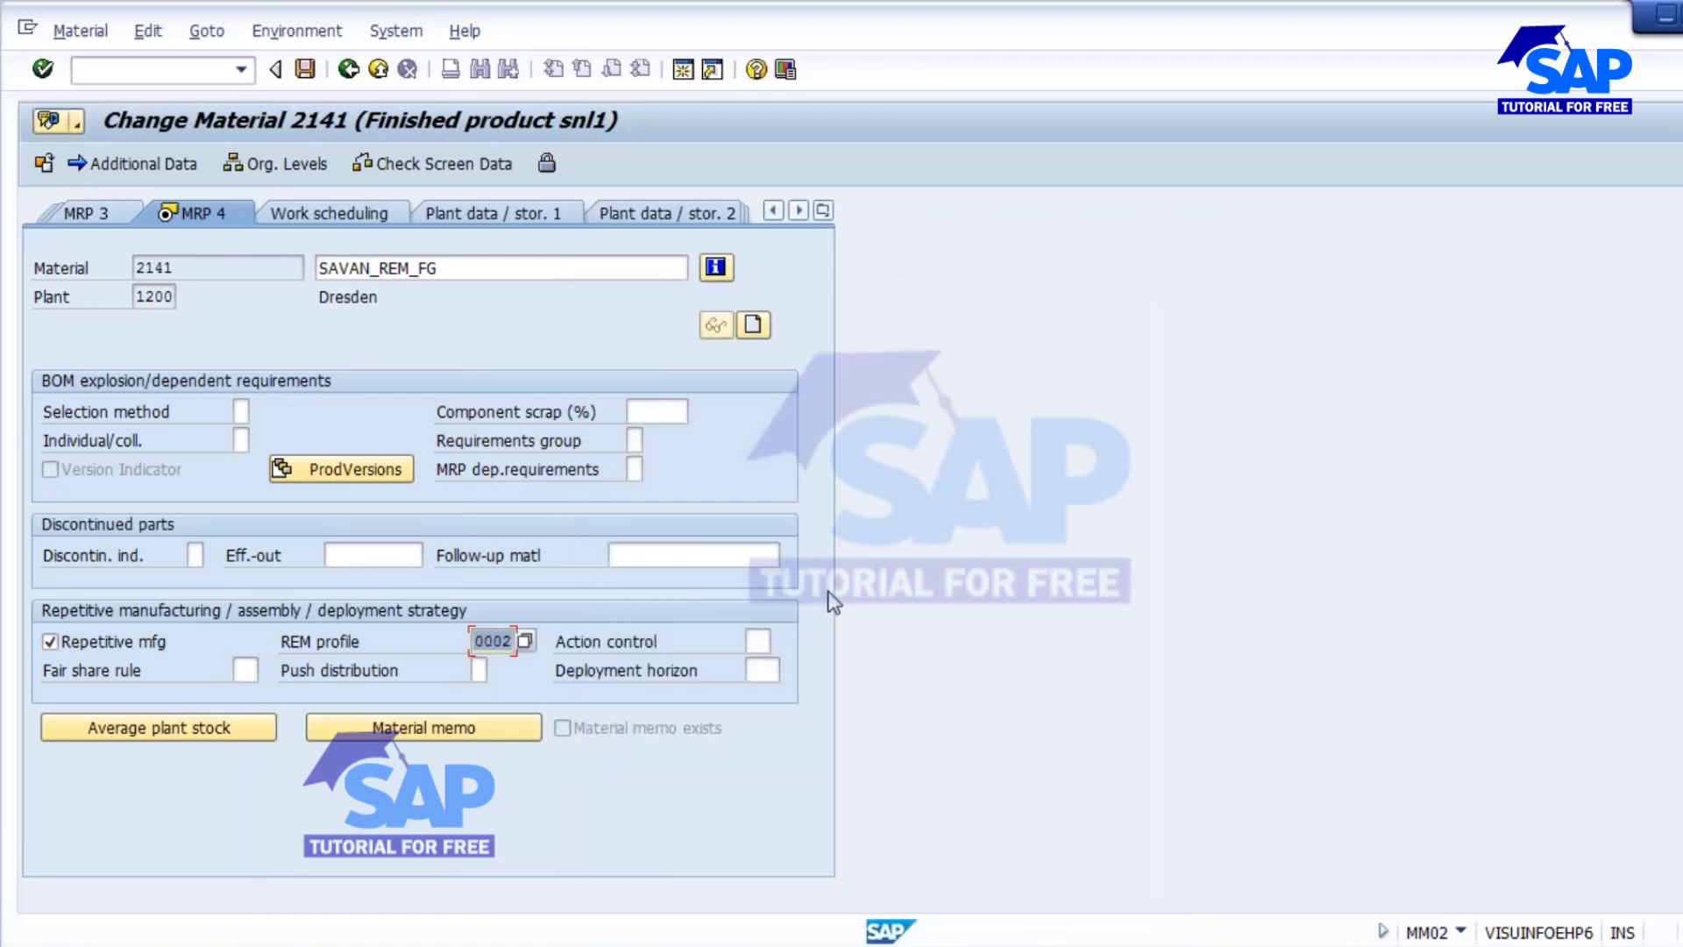
key(Return)
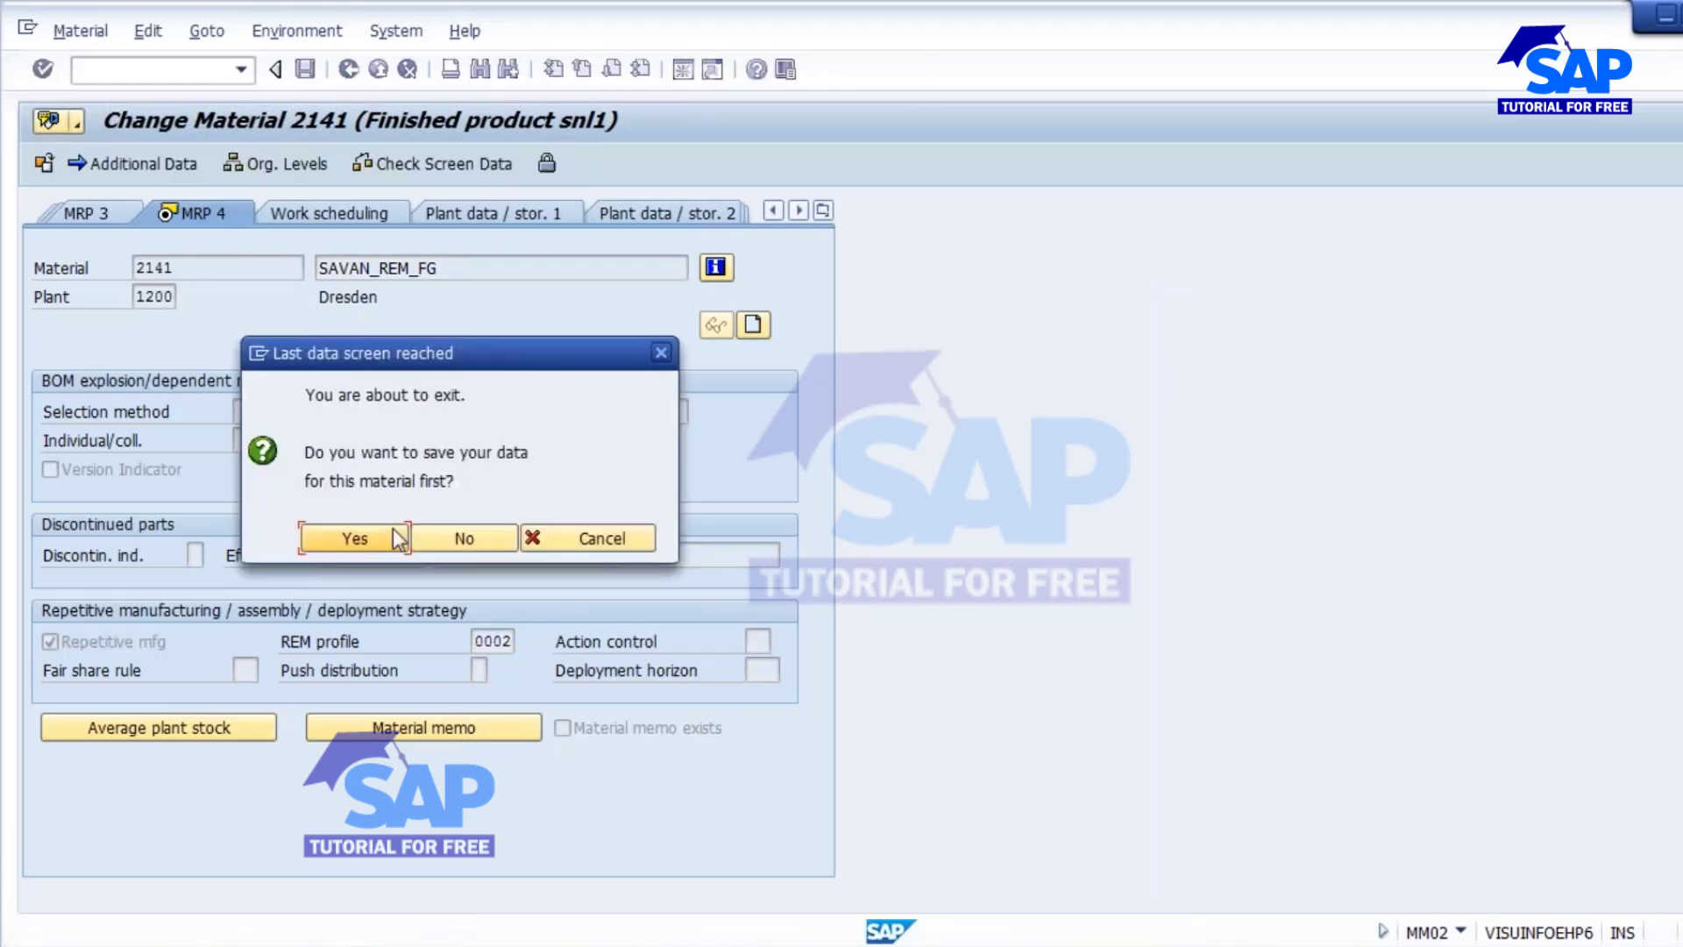
click(350, 537)
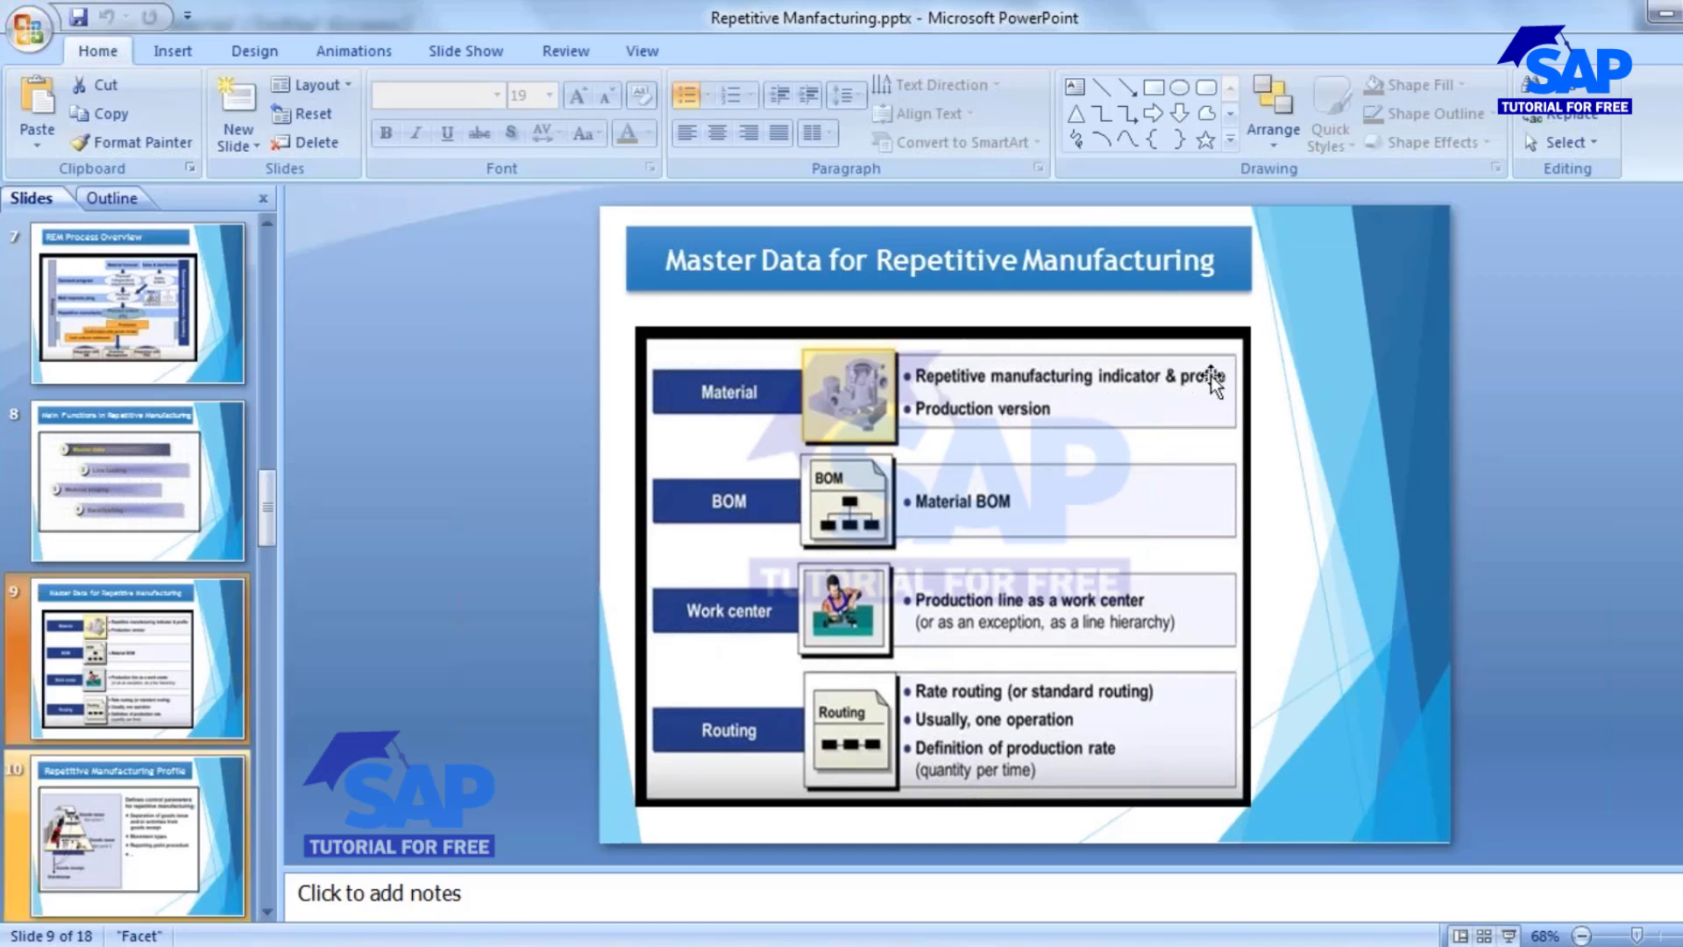
- Present the Repetitive Manufacturing Profile slide in PowerPoint full screen, ticking its first bullet and underlining "goods issue" with the pen
click(147, 844)
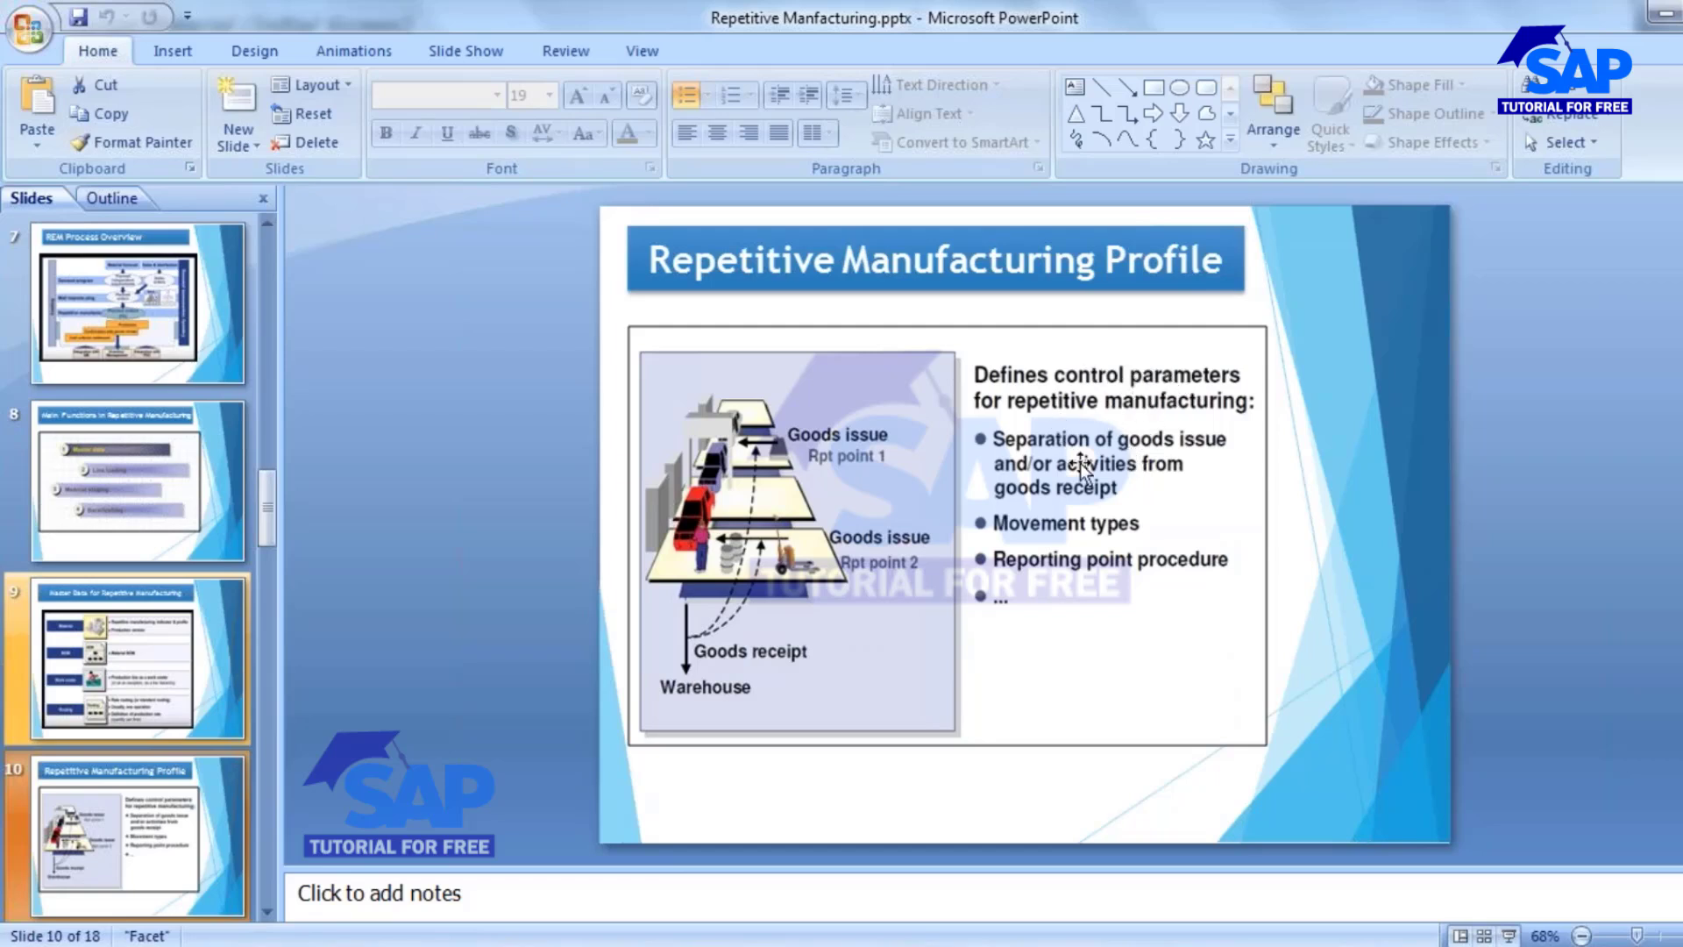
click(1509, 935)
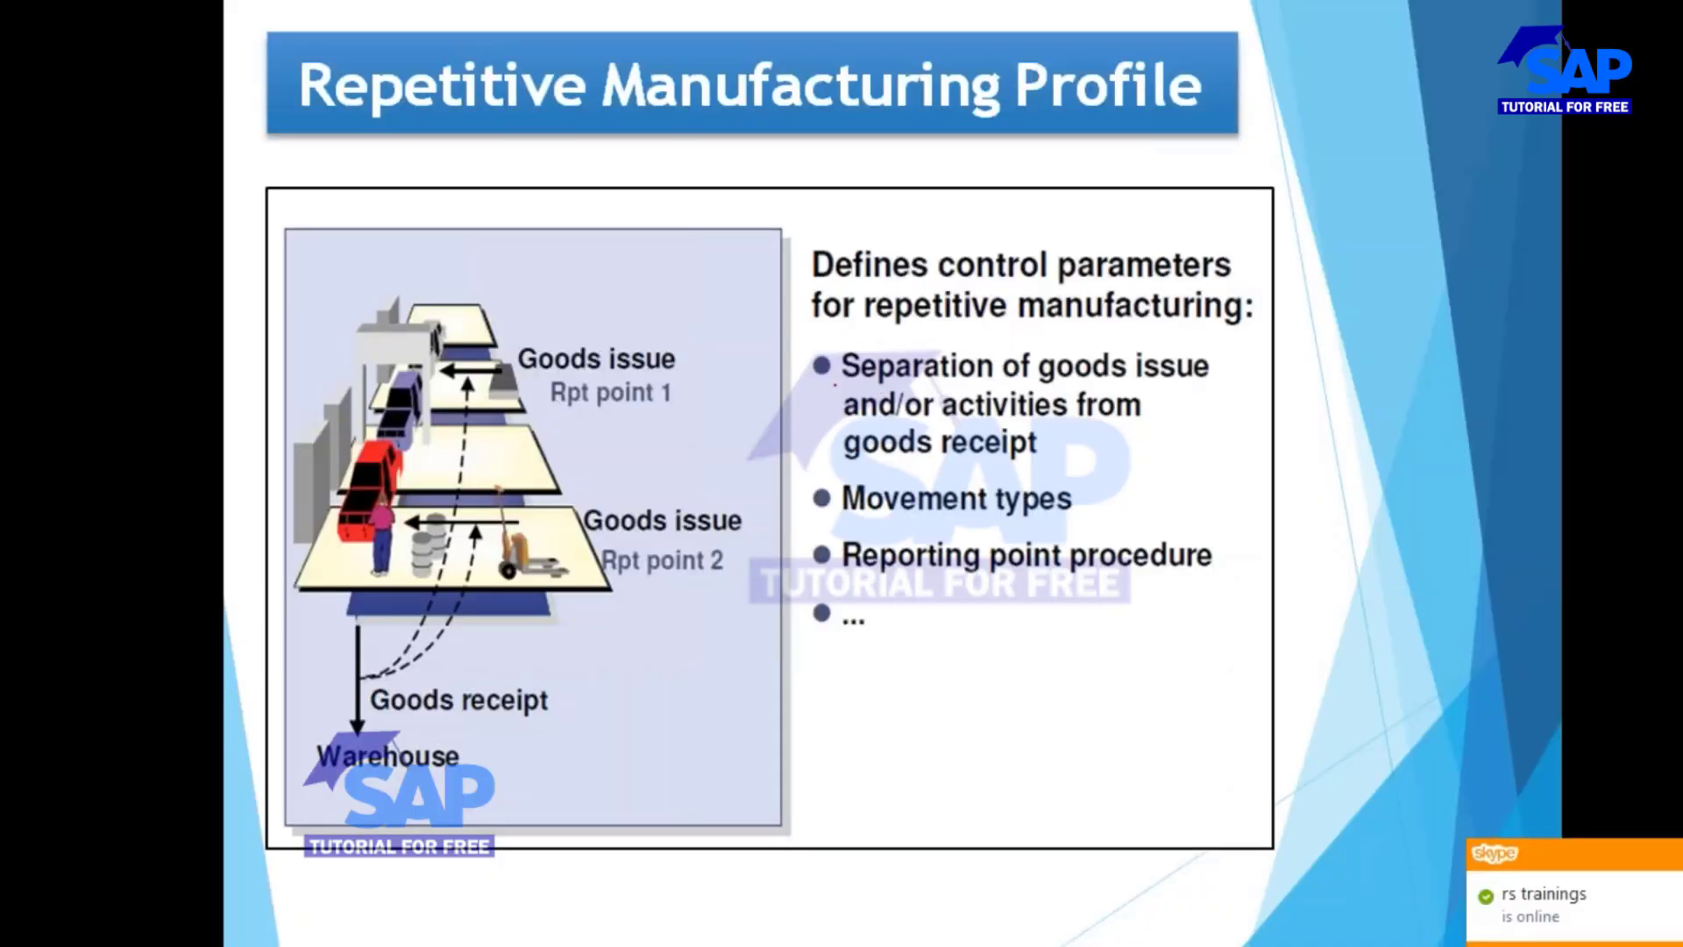
drag(810, 372, 903, 326)
drag(1040, 380, 1175, 383)
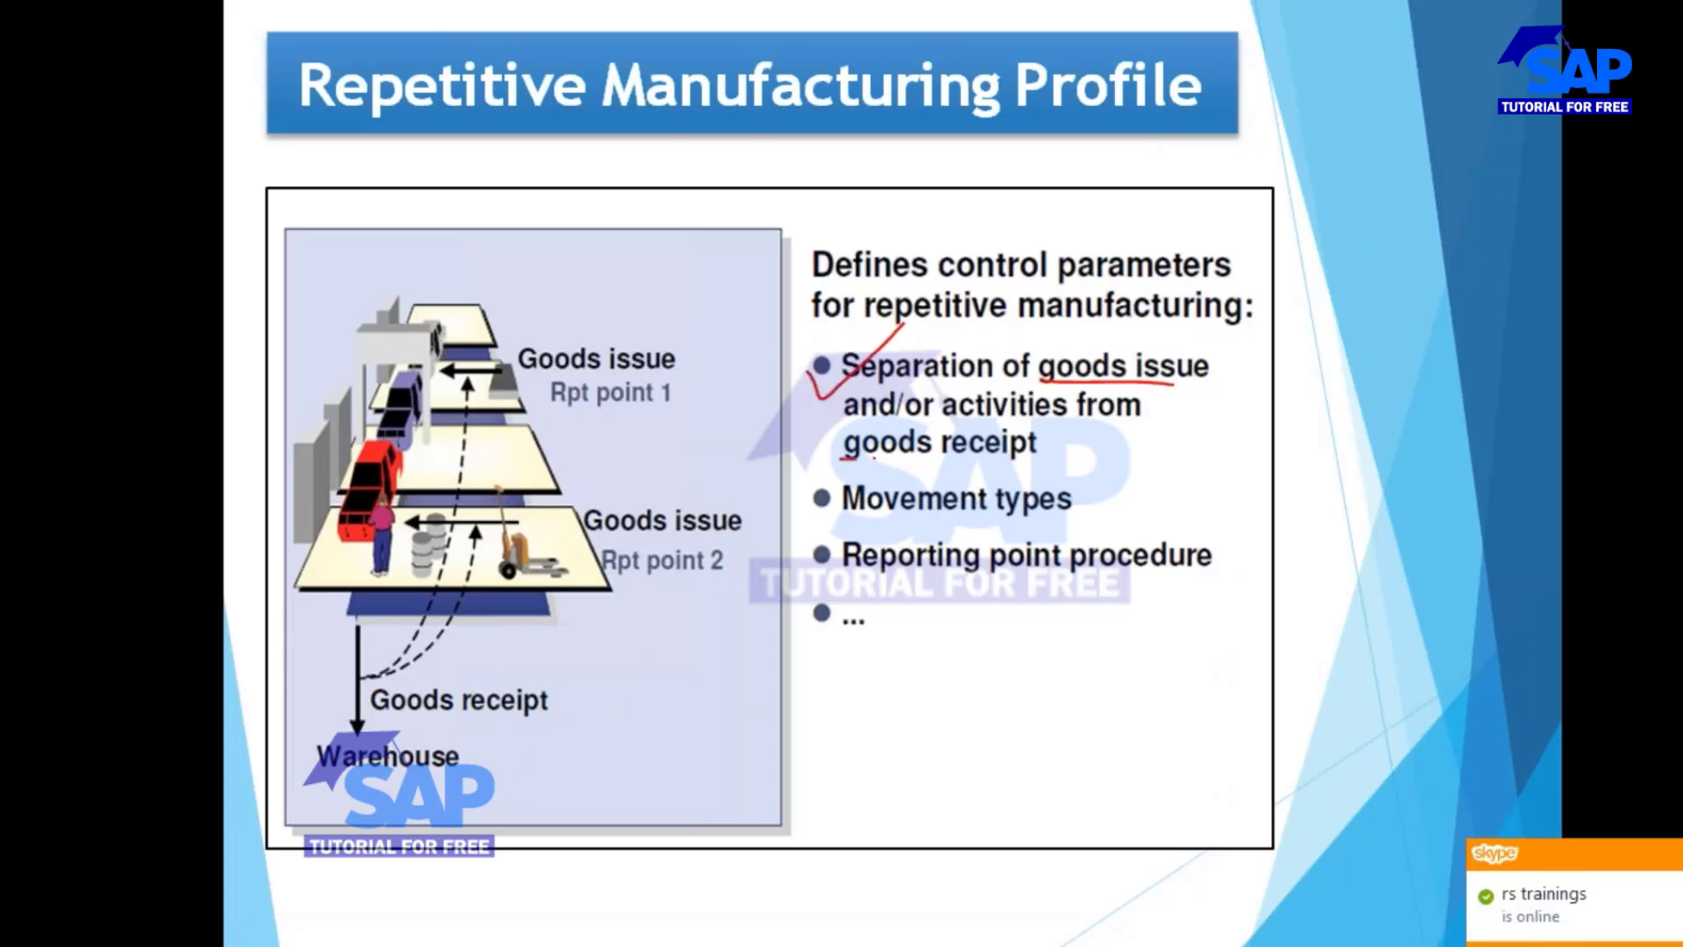
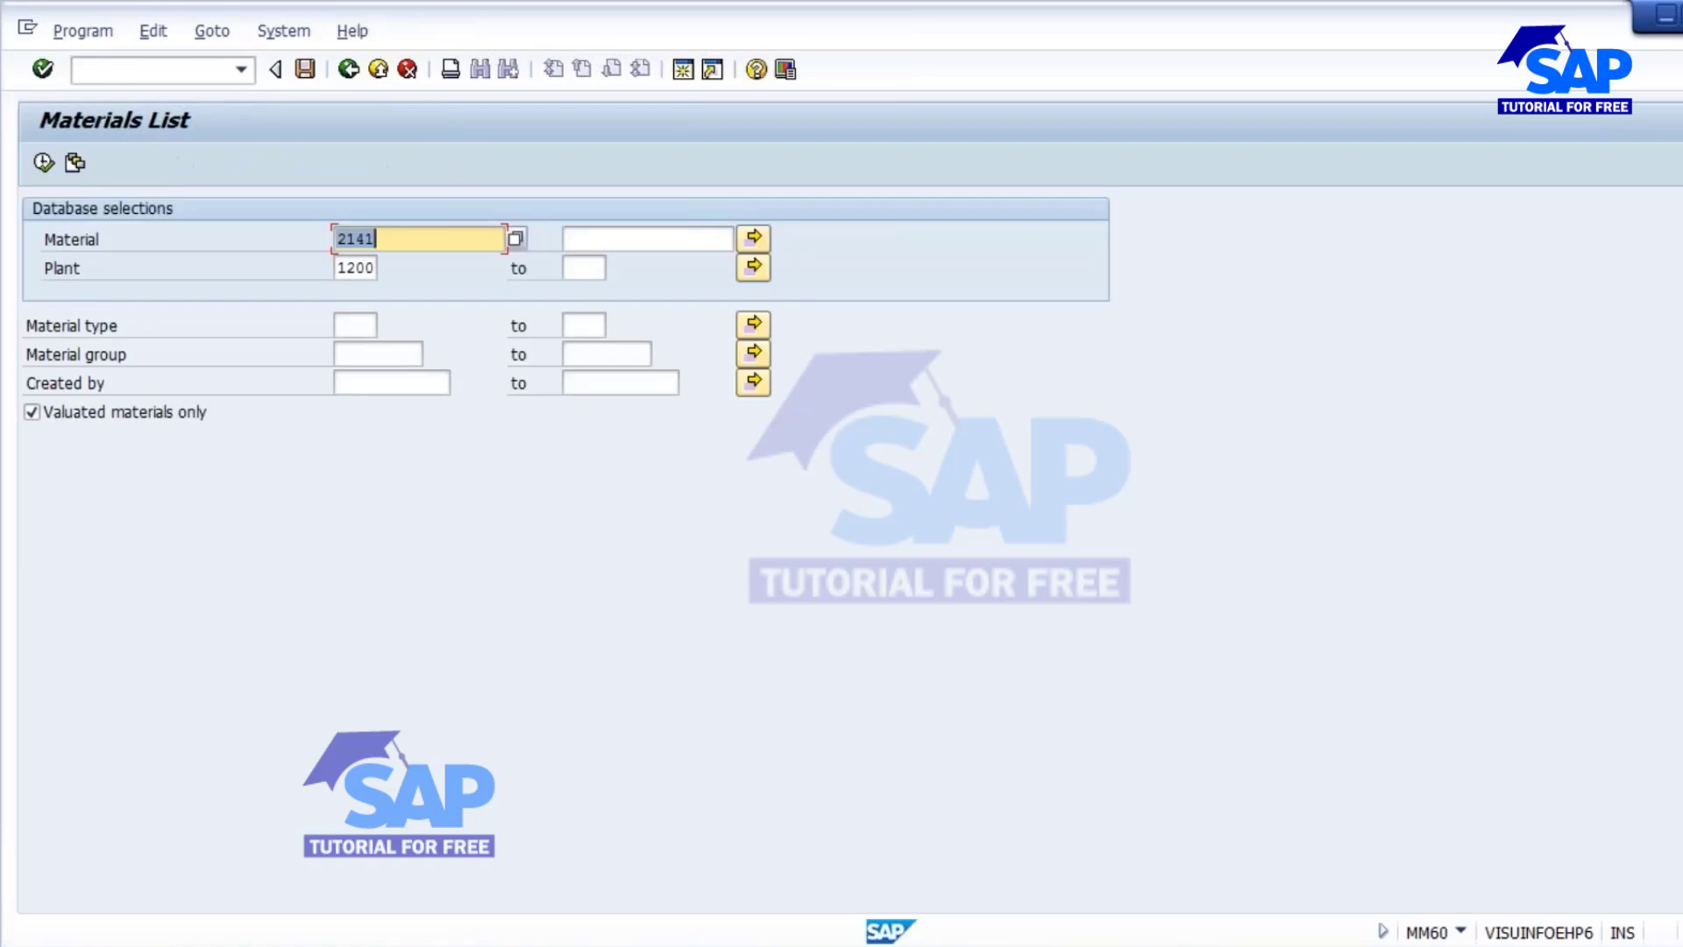
- Try to list plant 1200's materials of type roh restricted to the creator's user name, with no specific material number
key(Delete)
key(Down)
key(Down)
key(Down)
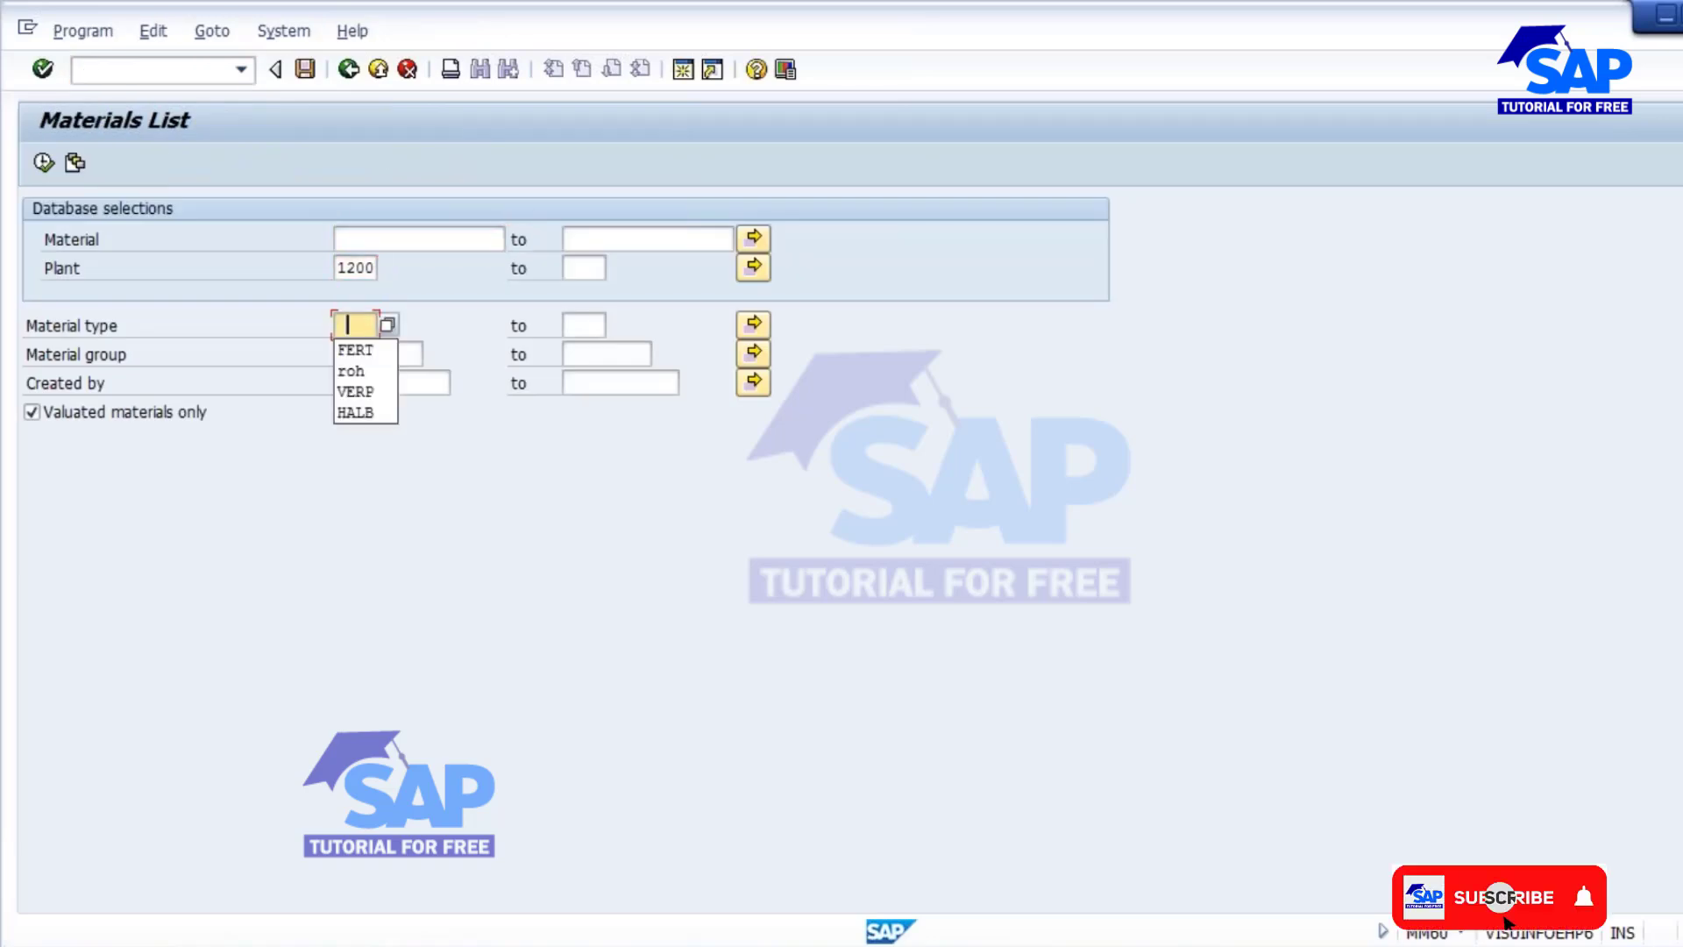
key(Down)
key(Return)
key(Down)
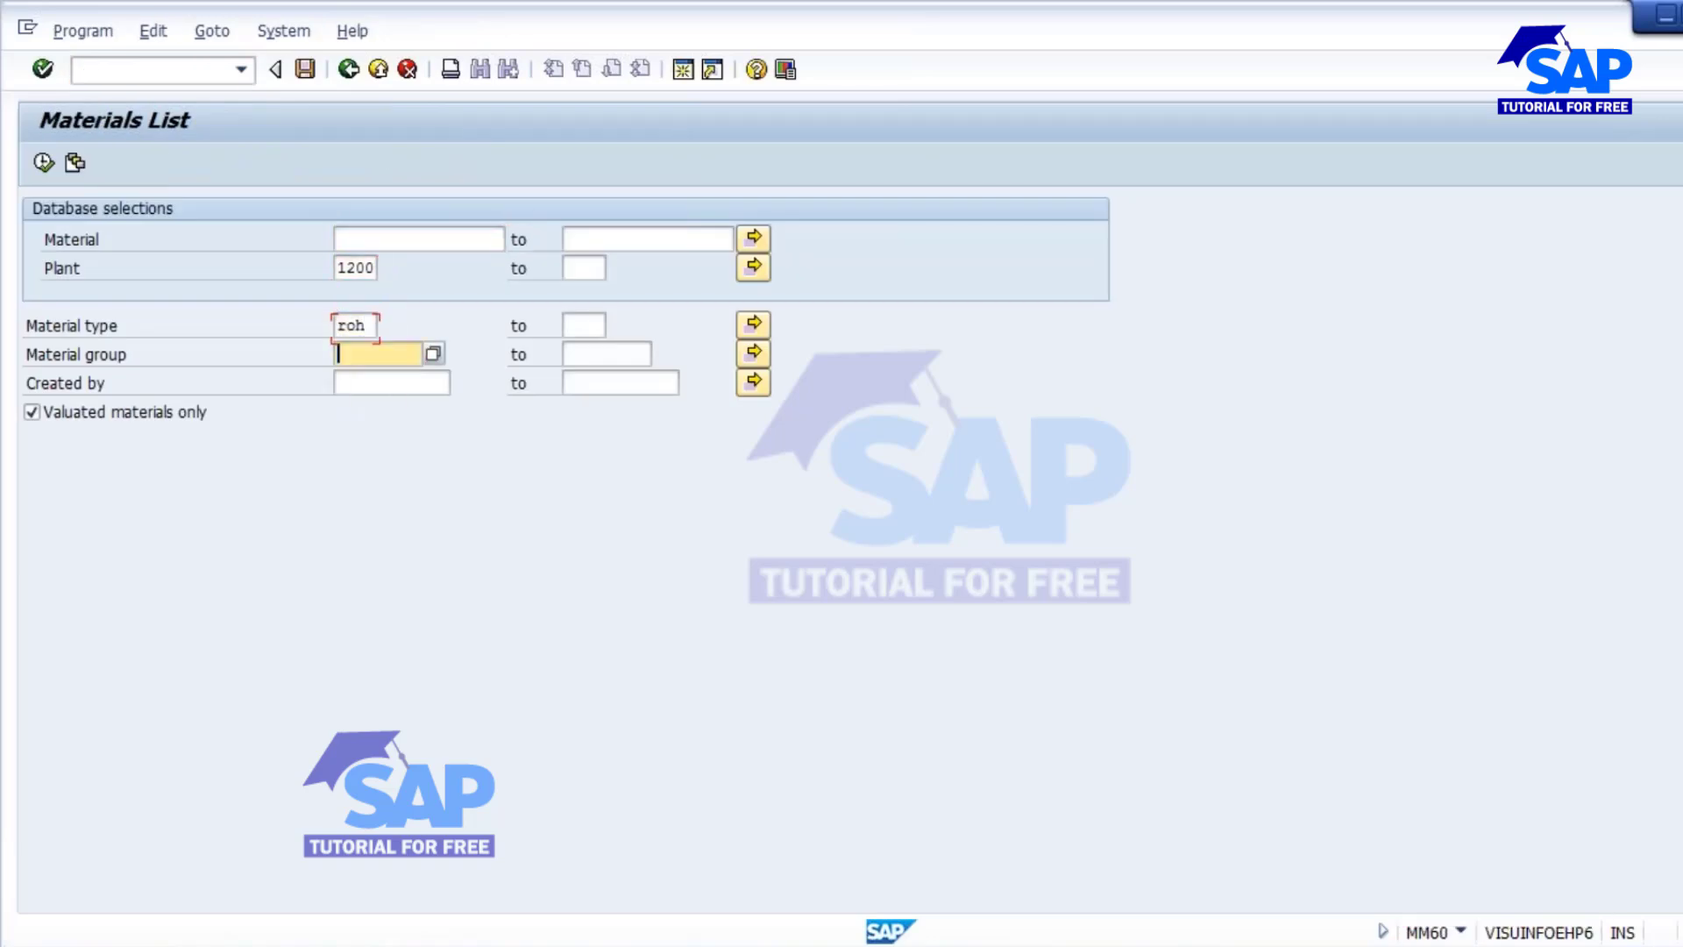
key(Down)
key(space)
key(Down)
key(Return)
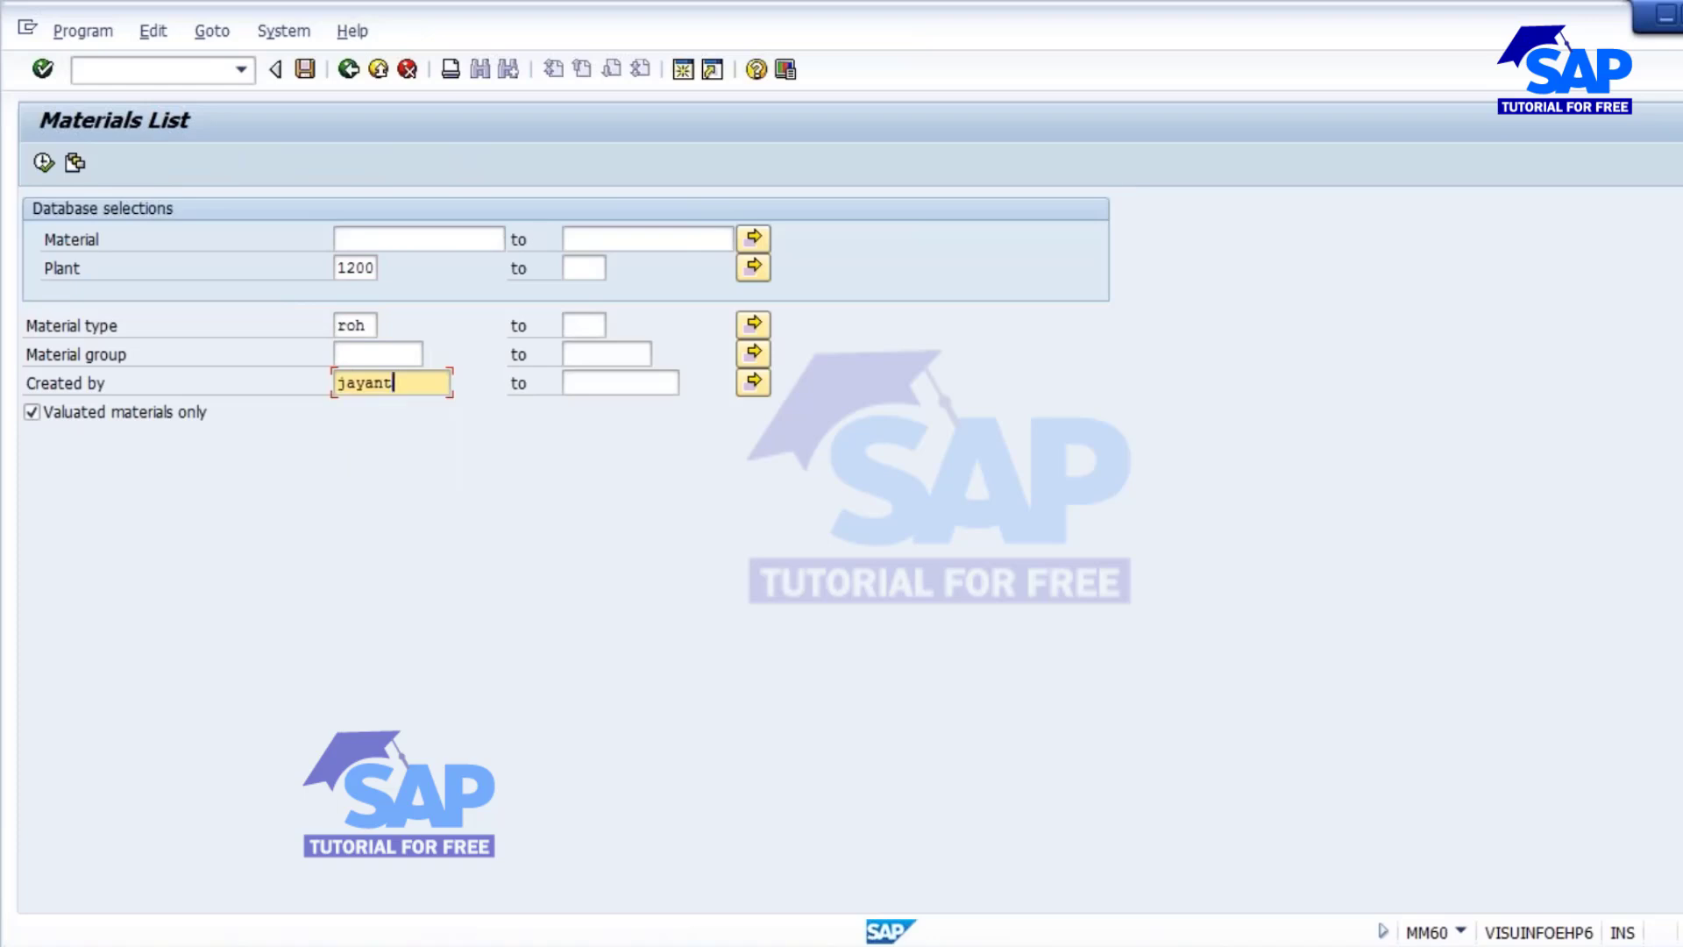
key(F8)
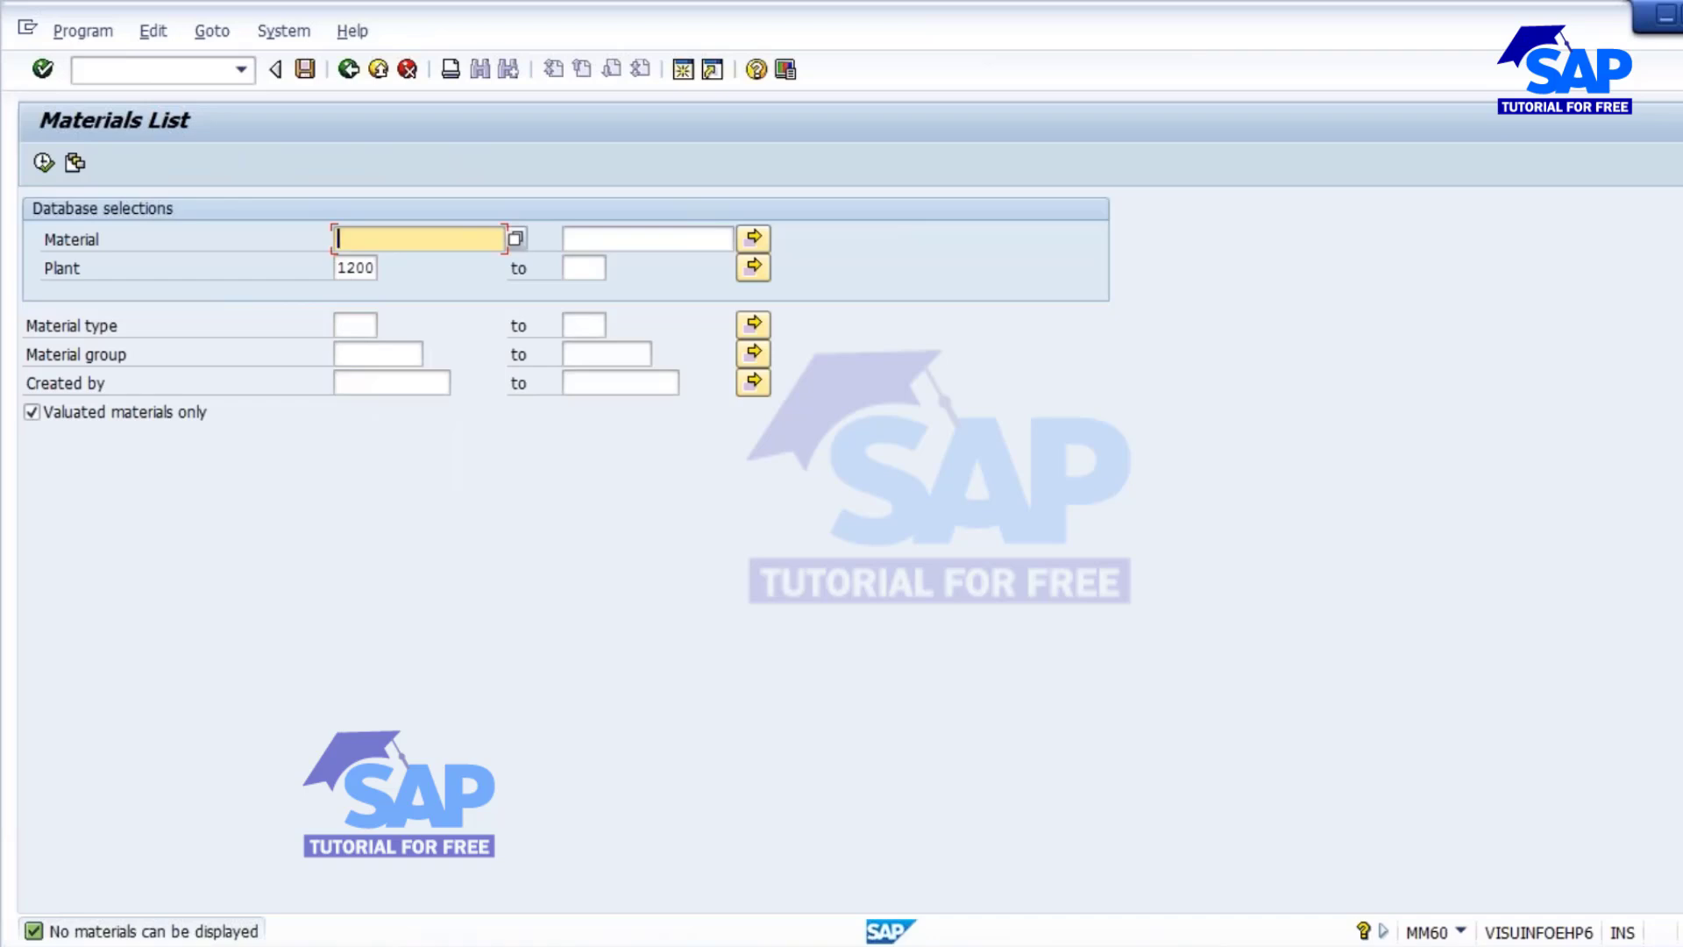
- List all plant 1200 materials of type roh, including non-valuated ones
click(116, 422)
click(351, 325)
click(362, 352)
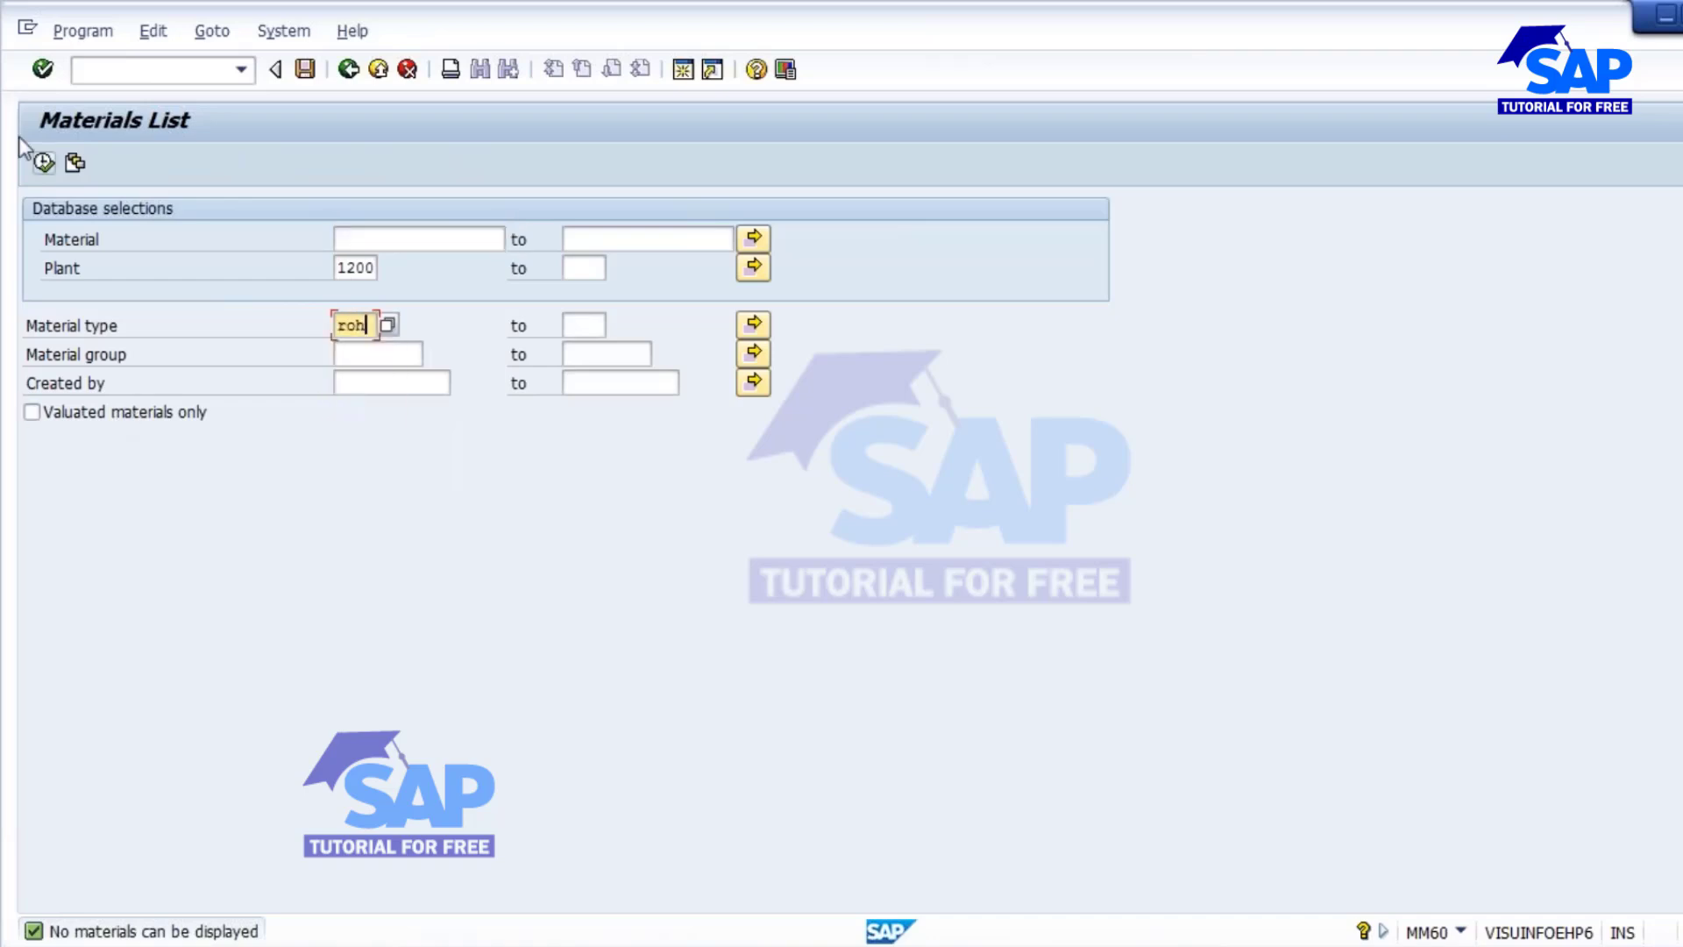
click(43, 163)
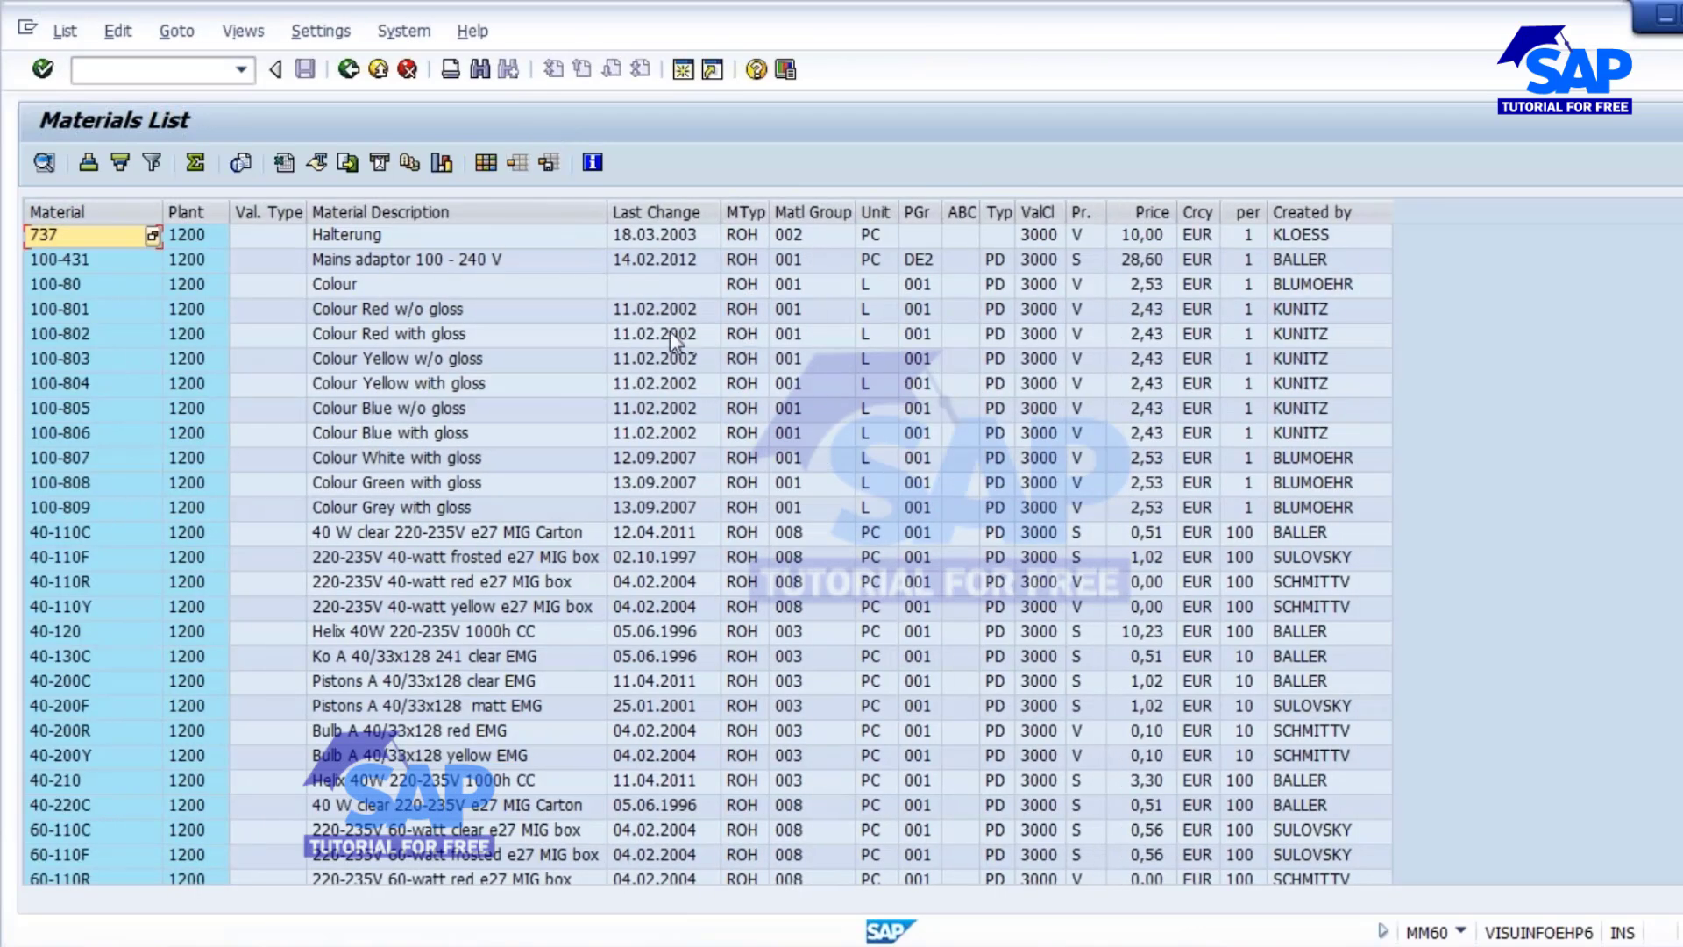
- Find the materials R-4002 and R-4003 in the list and copy both material numbers
scroll(504, 631, down, 15)
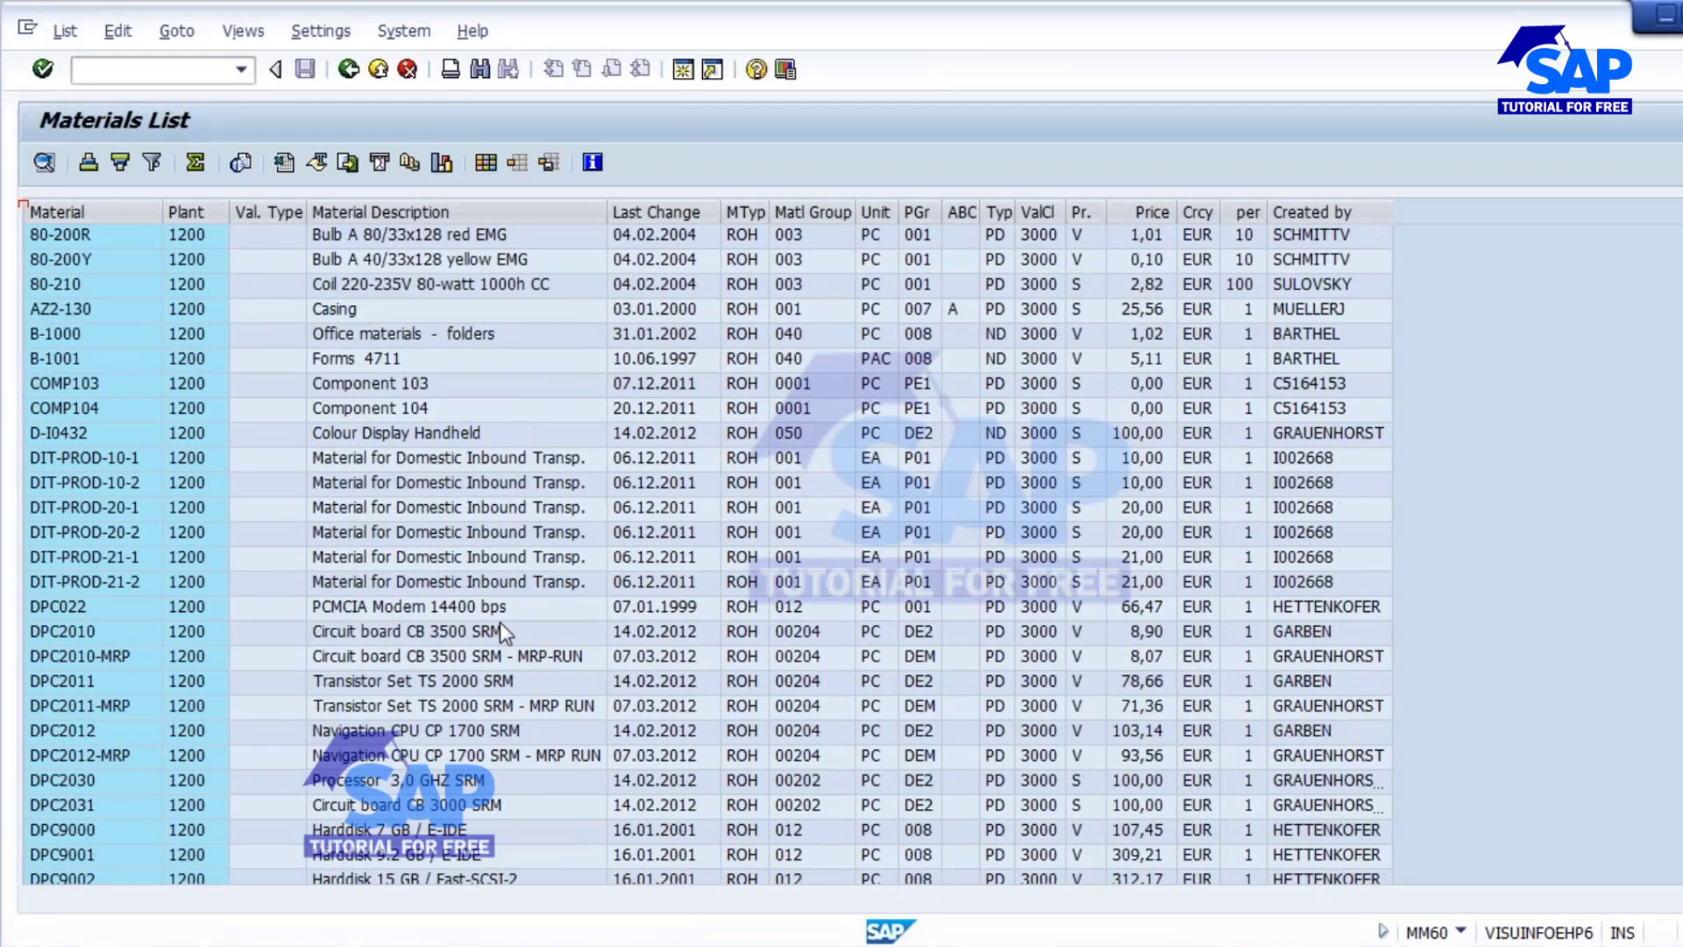
scroll(501, 624, down, 9)
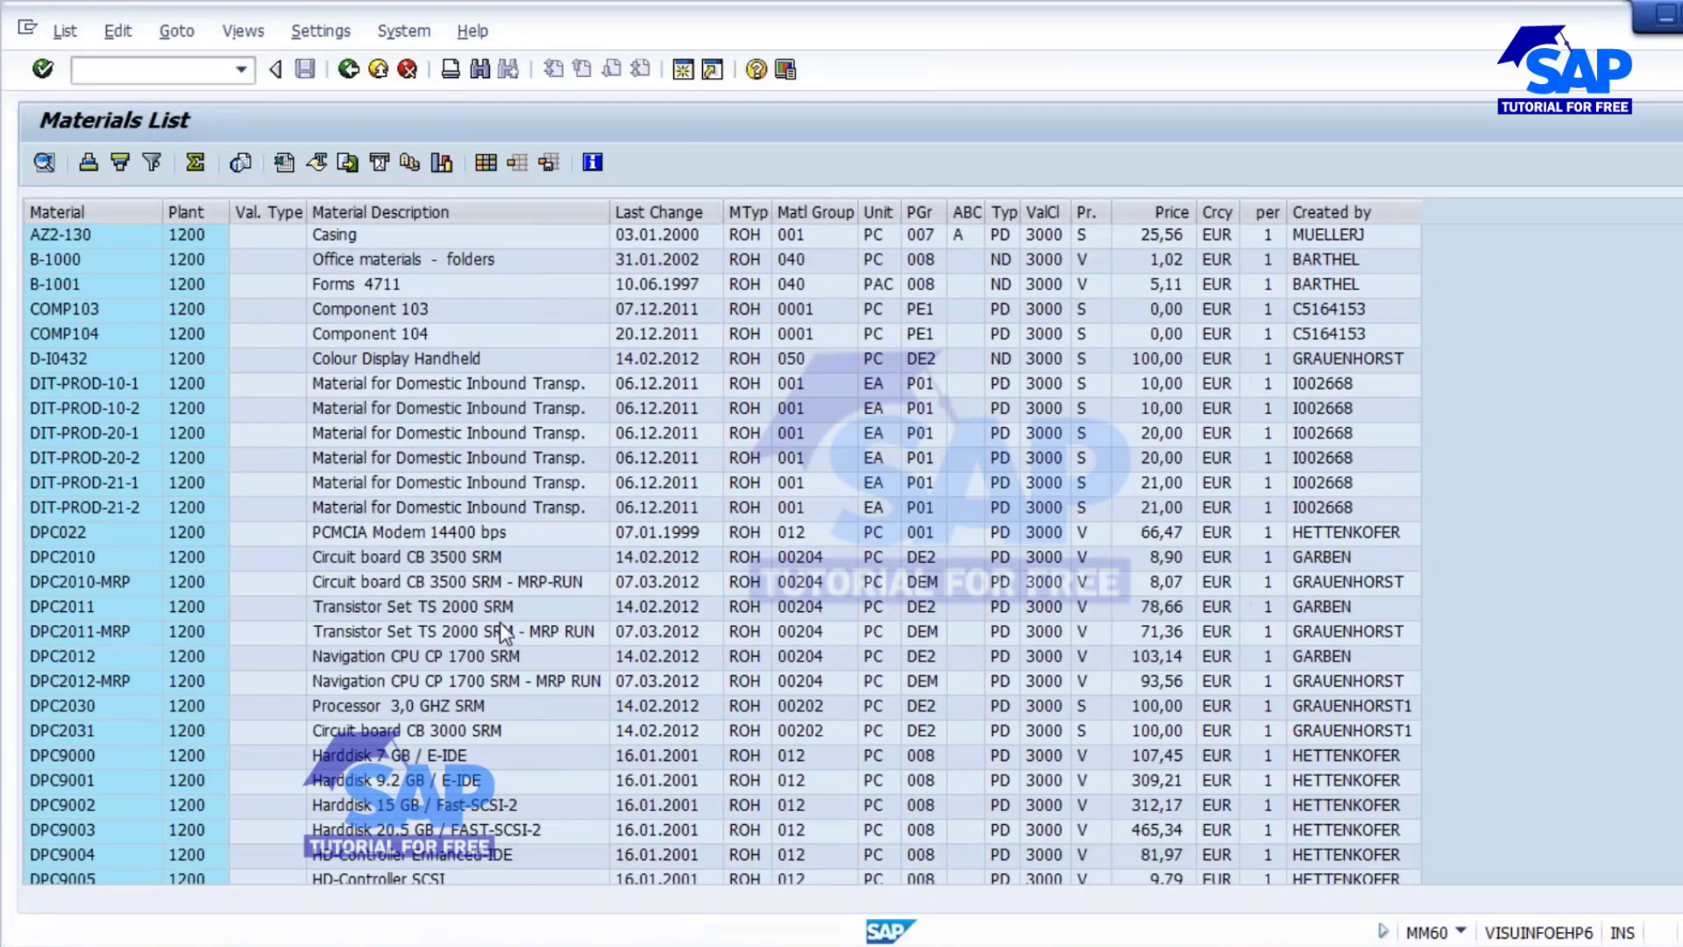
scroll(504, 631, down, 14)
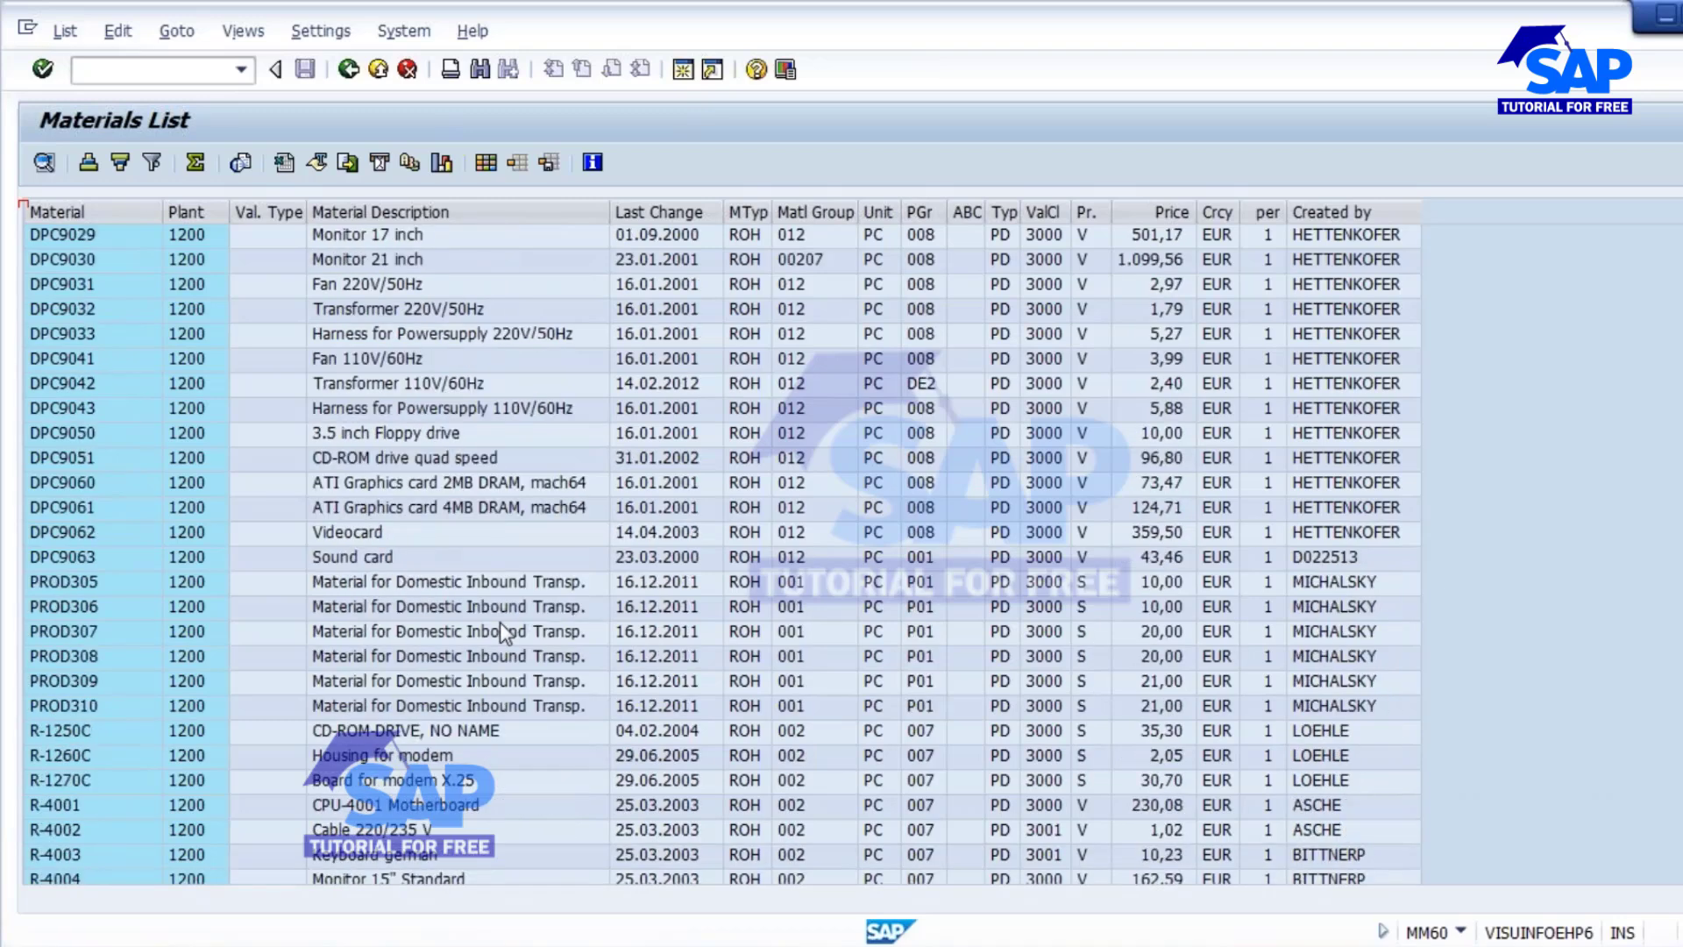
scroll(506, 633, up, 1)
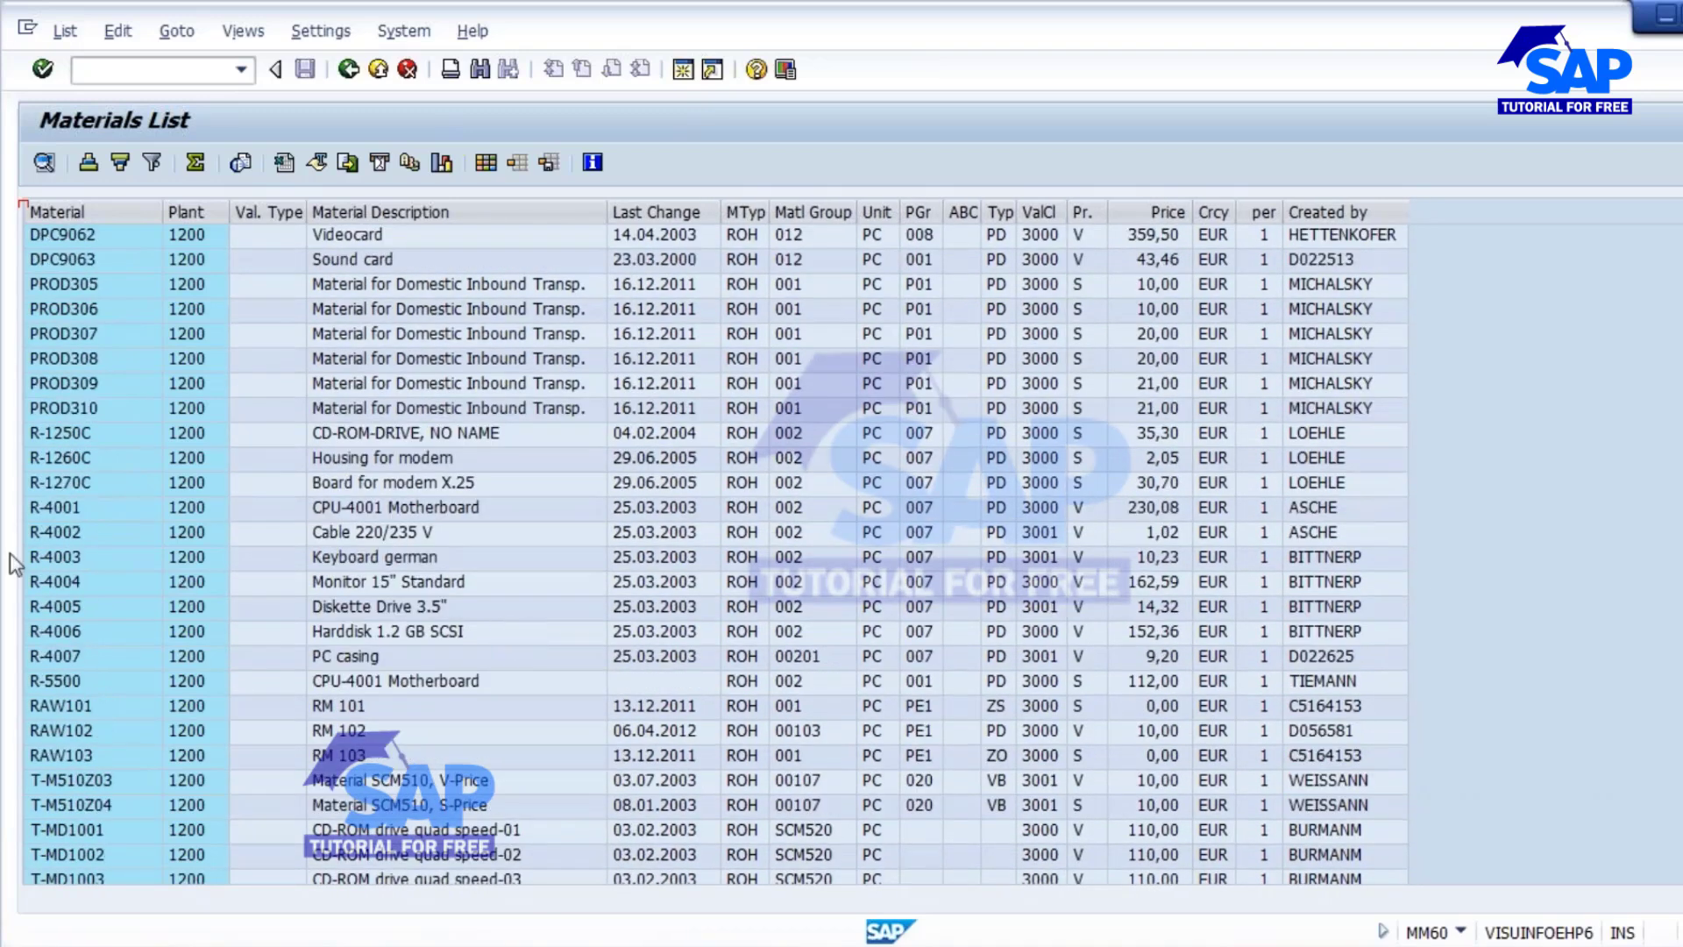
click(67, 536)
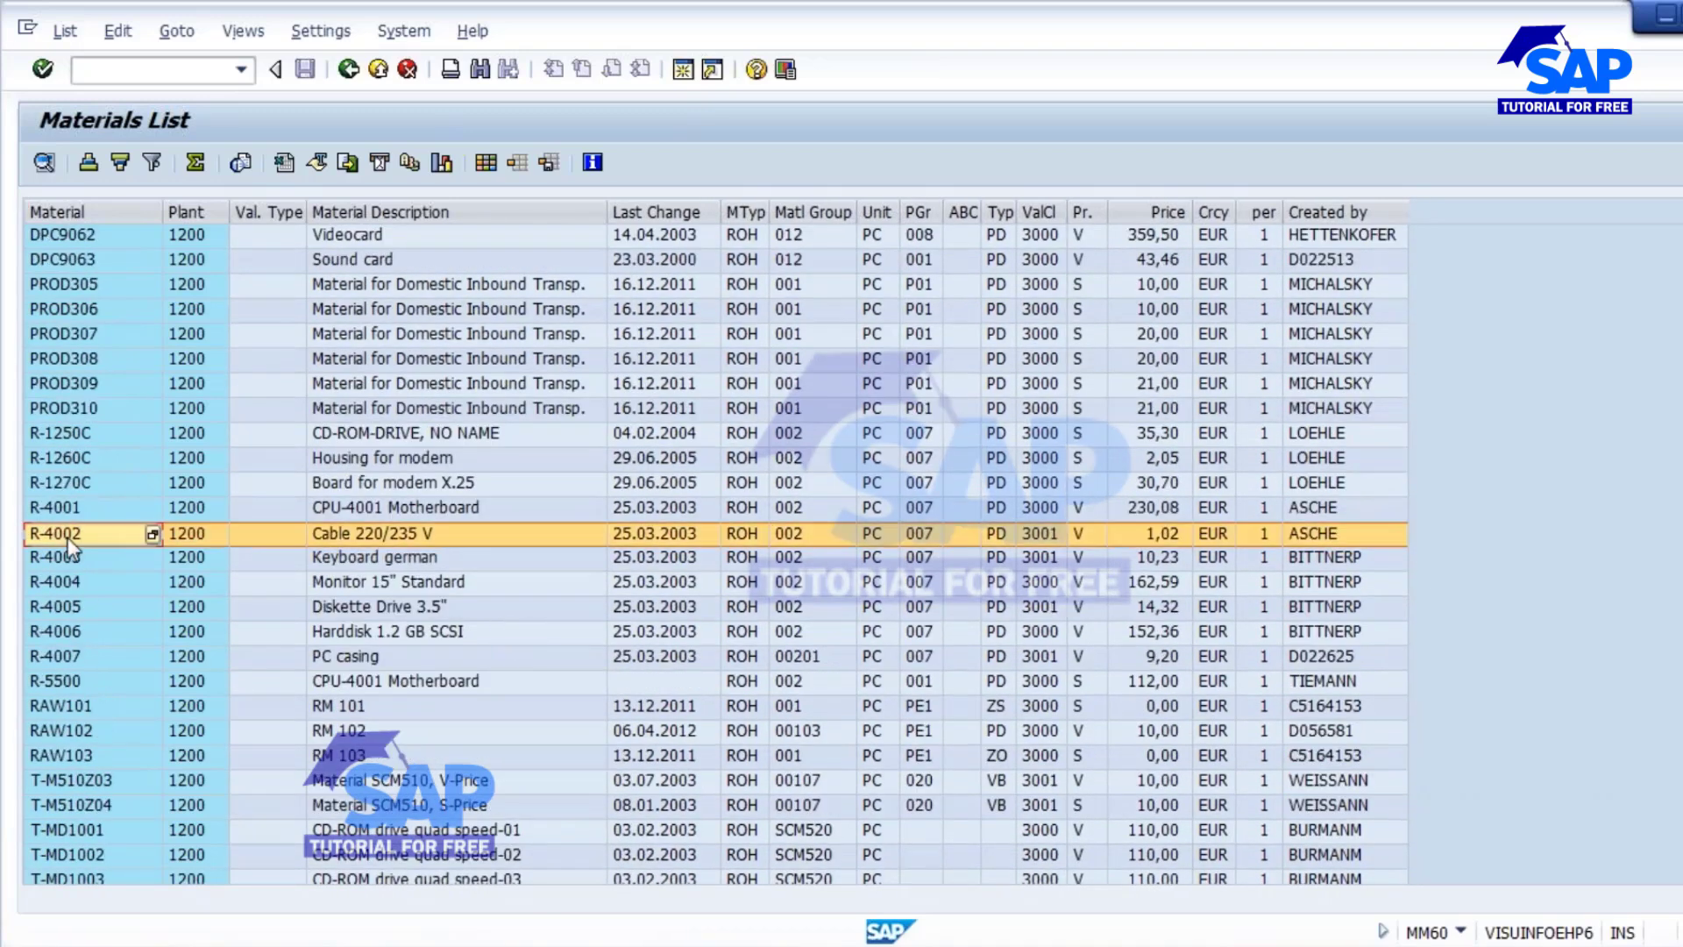
ctrl+click(66, 556)
key(ctrl+c)
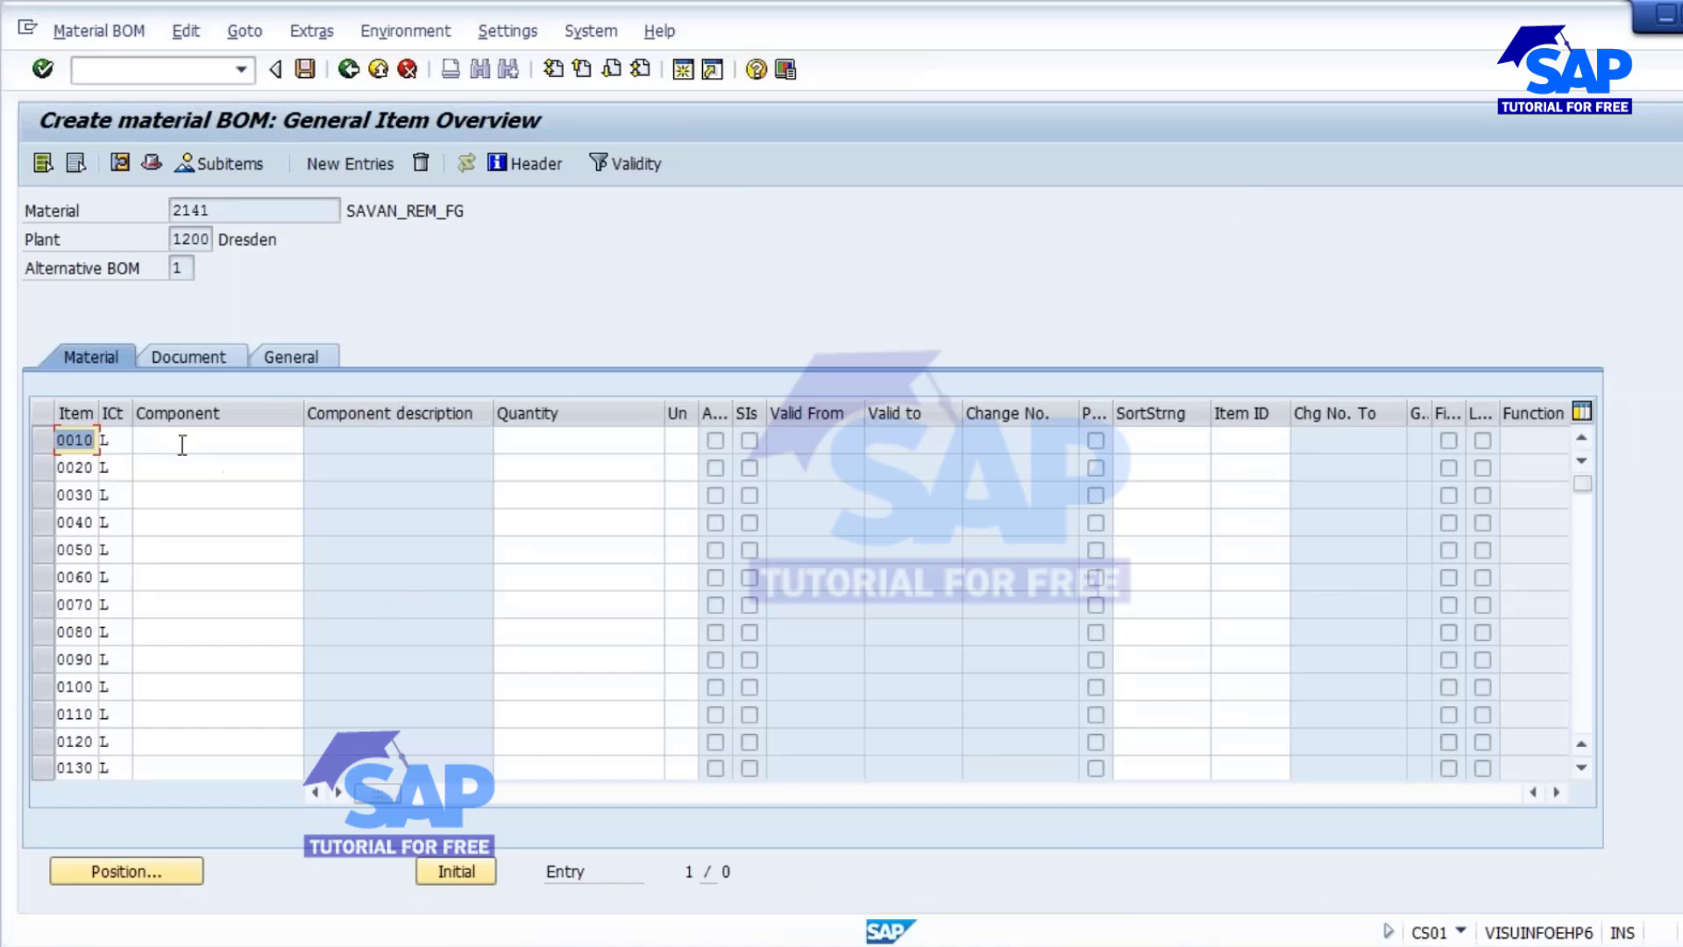
- Paste components R-4002 and R-4003 into the BOM for SAVAN_REM_FG with quantity 1 each, and save the BOM
click(182, 441)
key(ctrl+v)
click(533, 447)
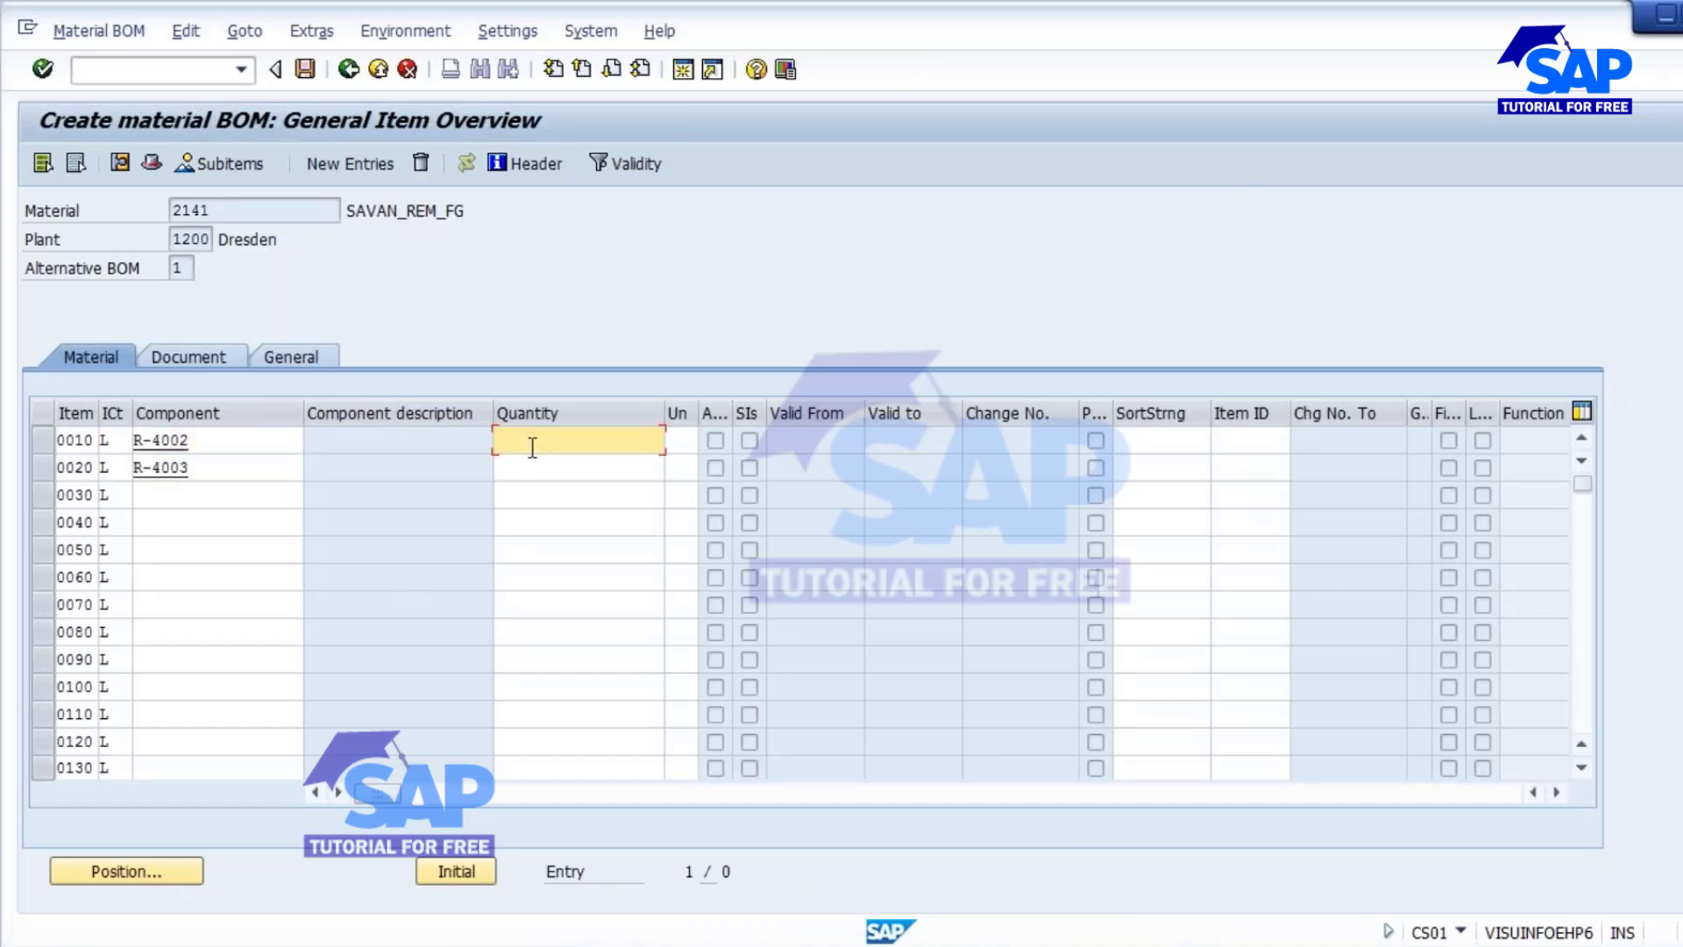
text(11)
key(Down)
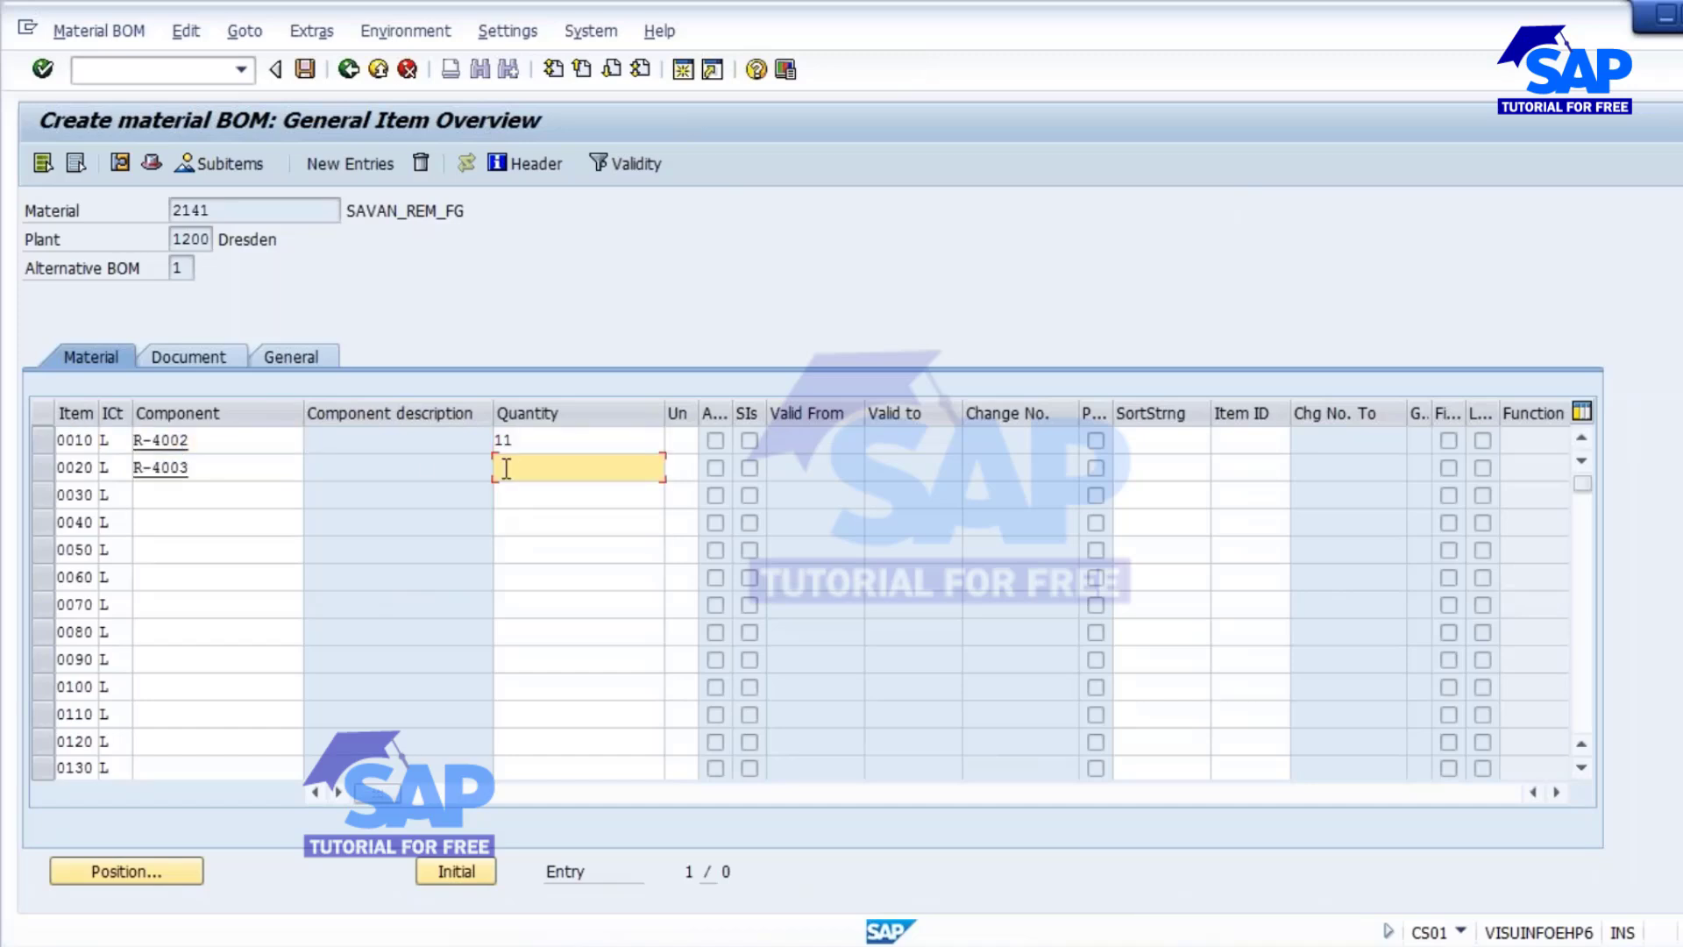
click(508, 441)
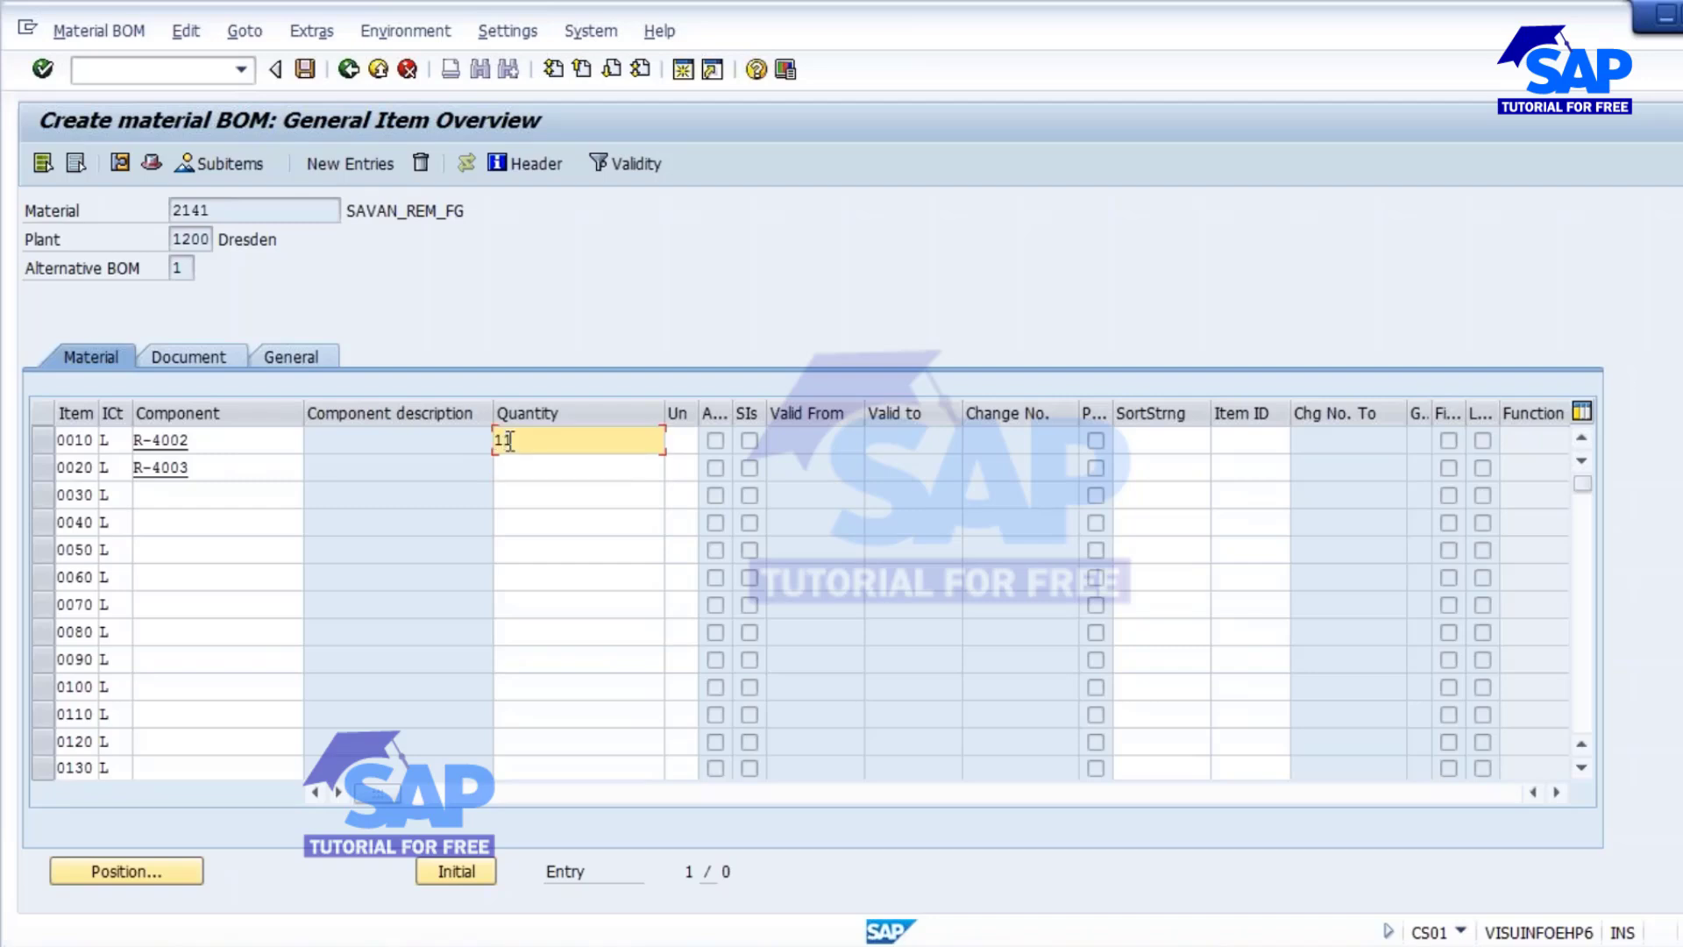
key(Down)
text(1)
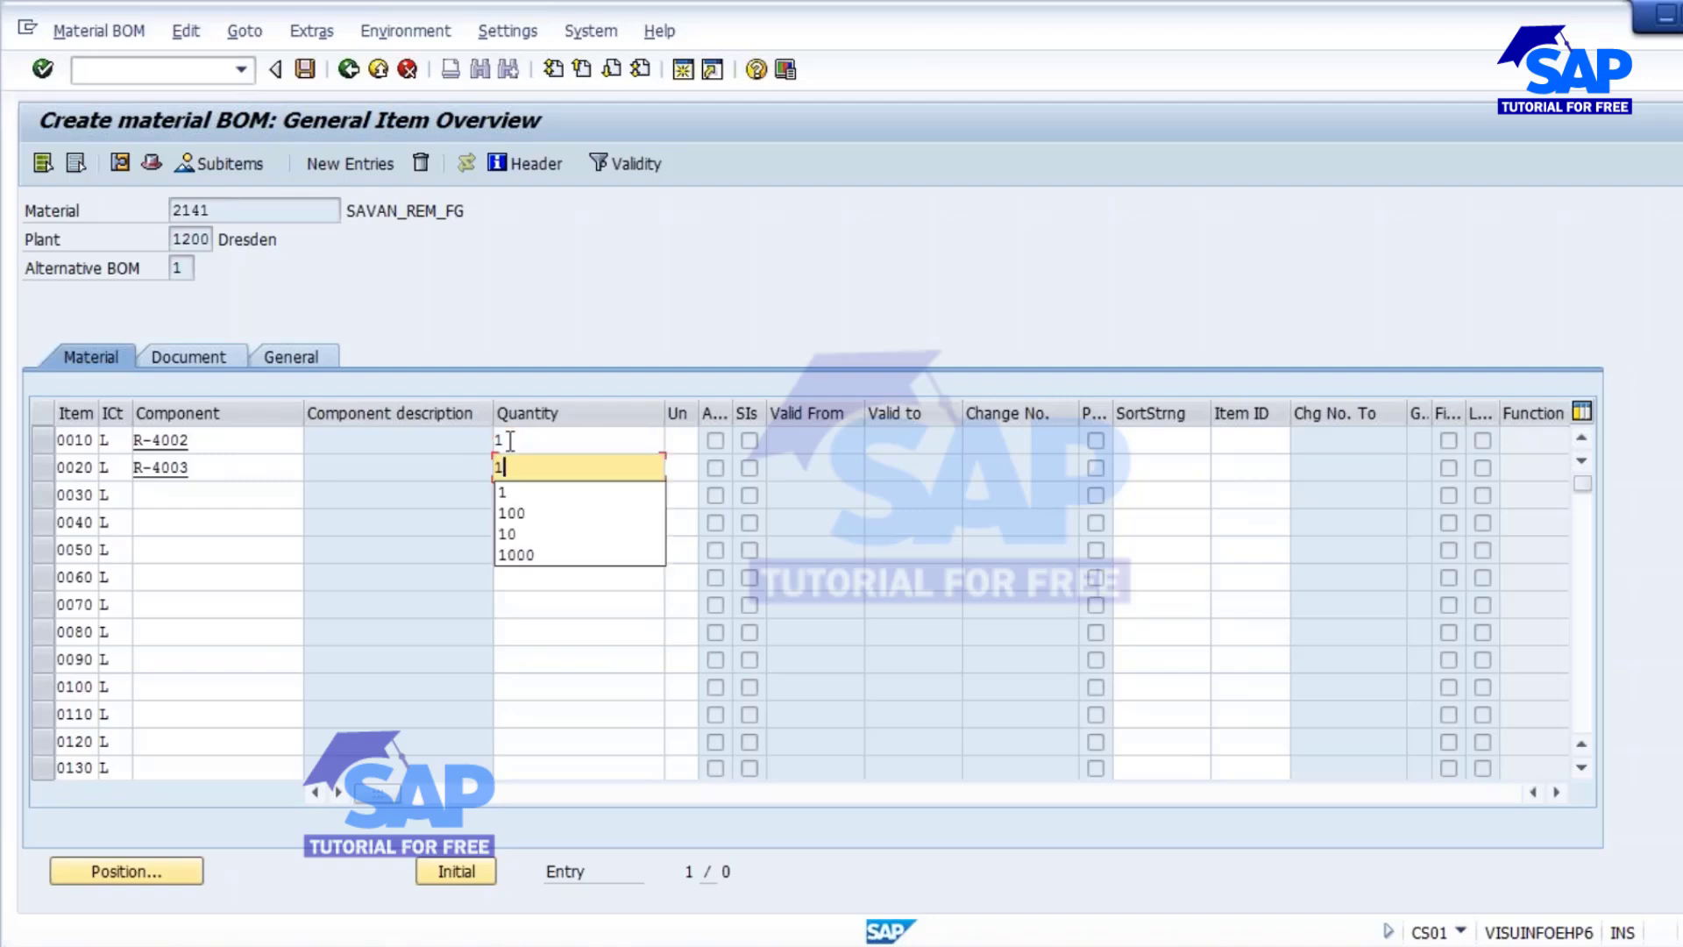
key(Return)
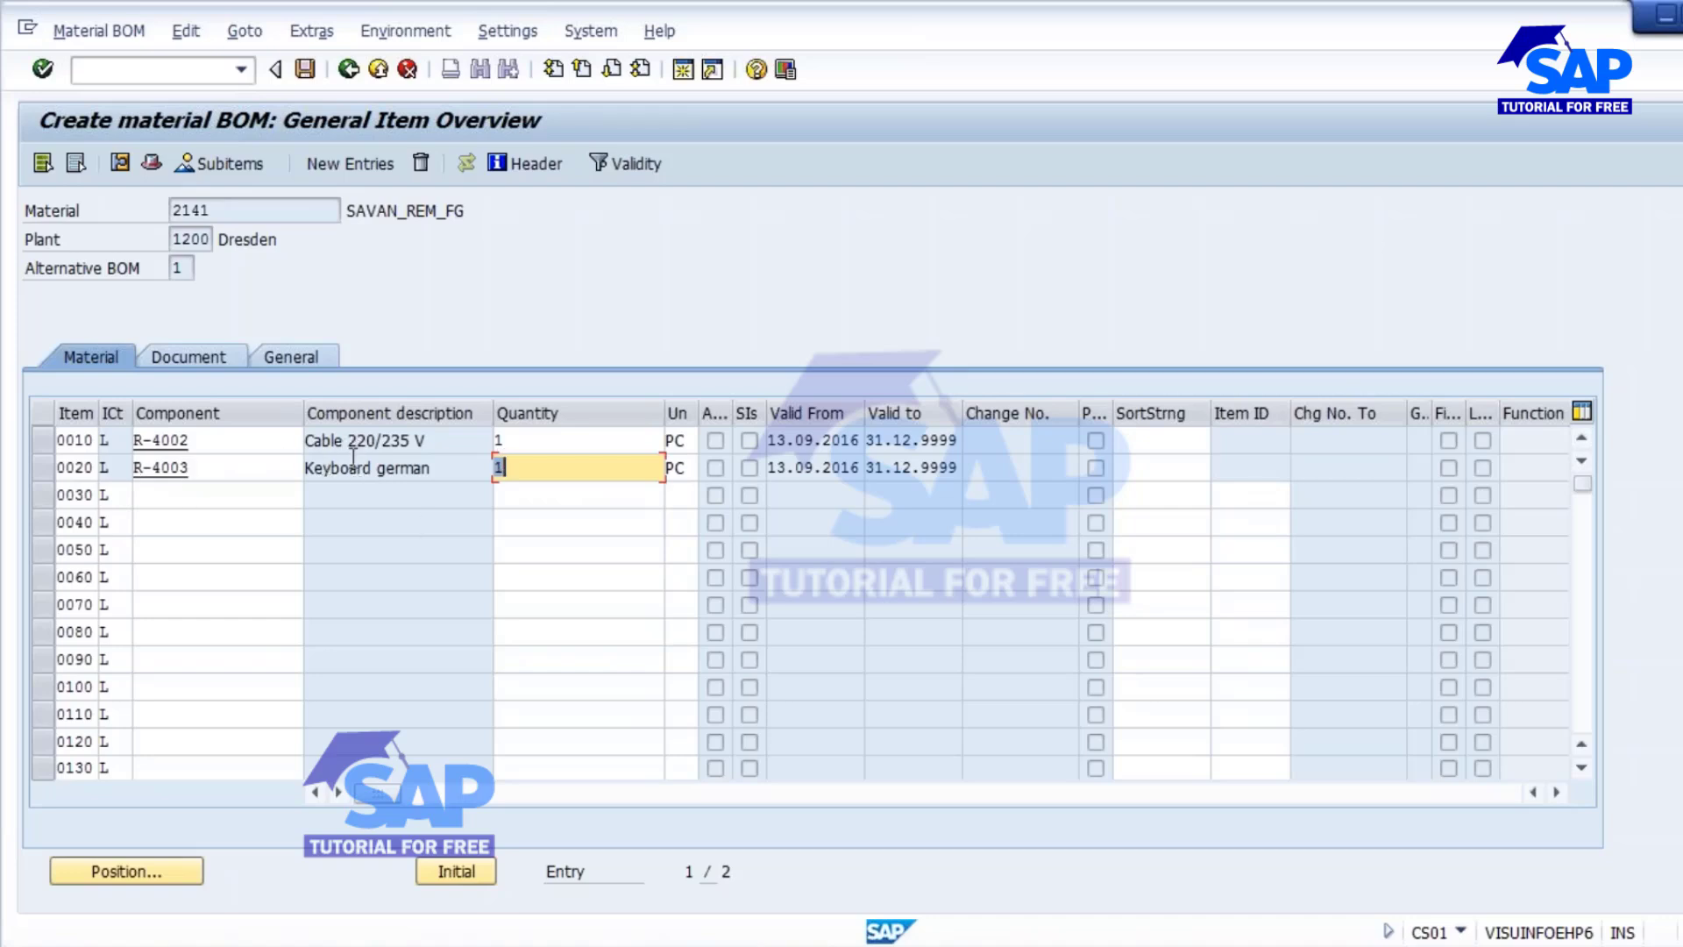
click(306, 71)
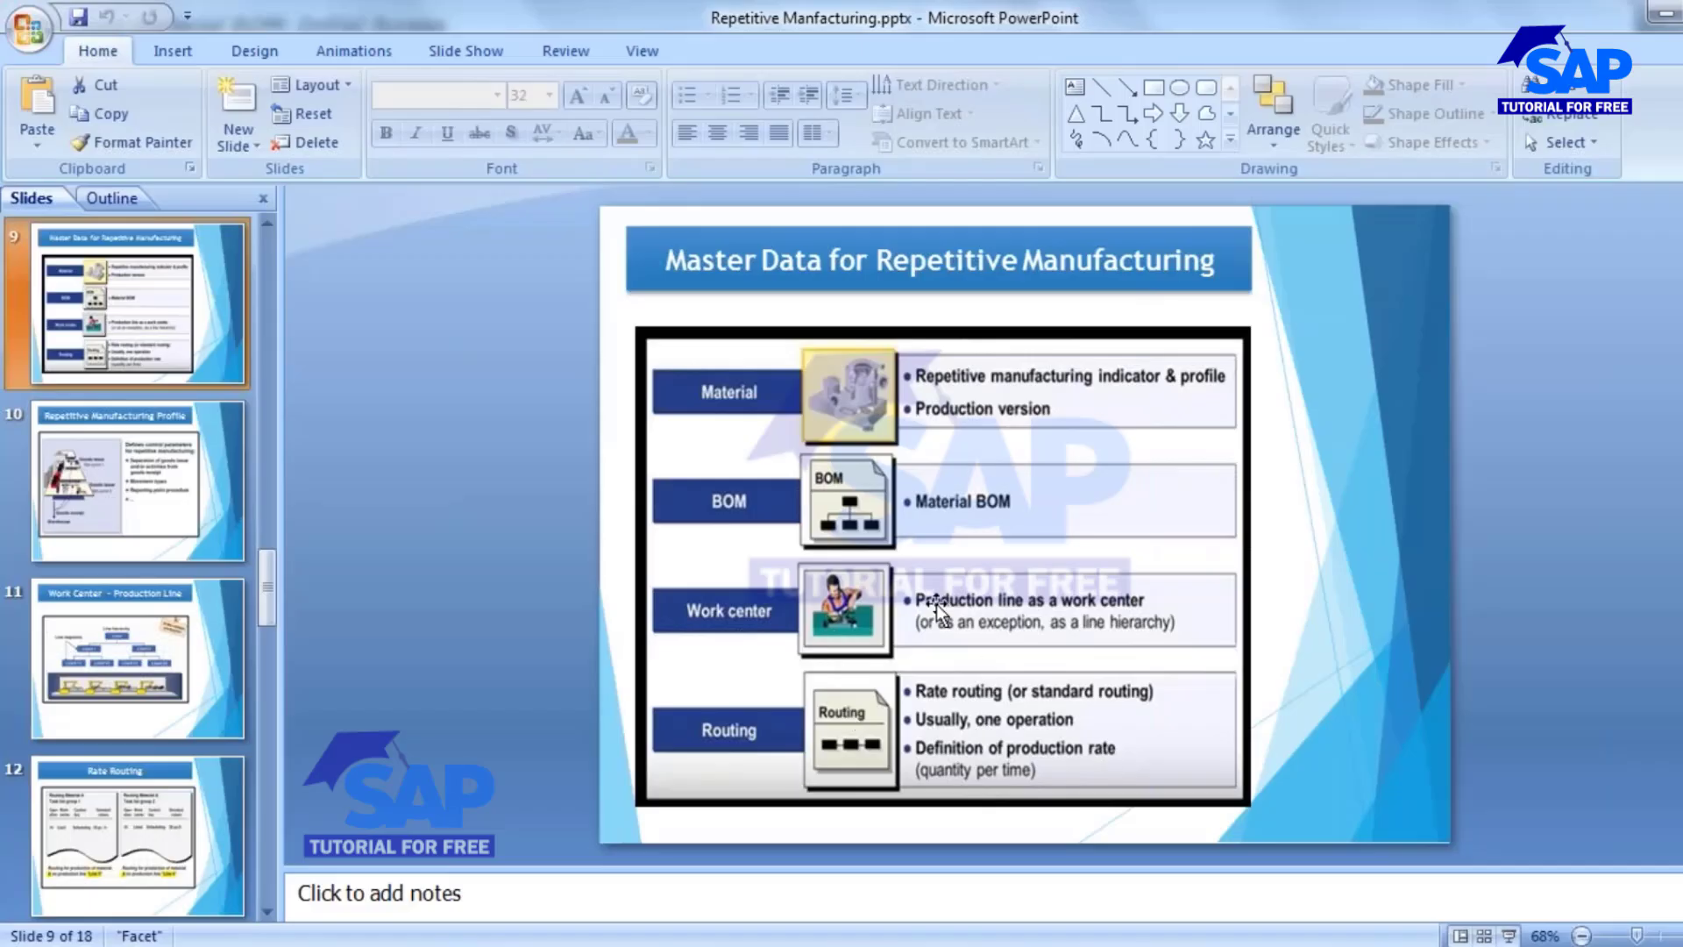
- View the Rate Routing slide in PowerPoint, and return to the BOM creation screen in SAP
click(109, 838)
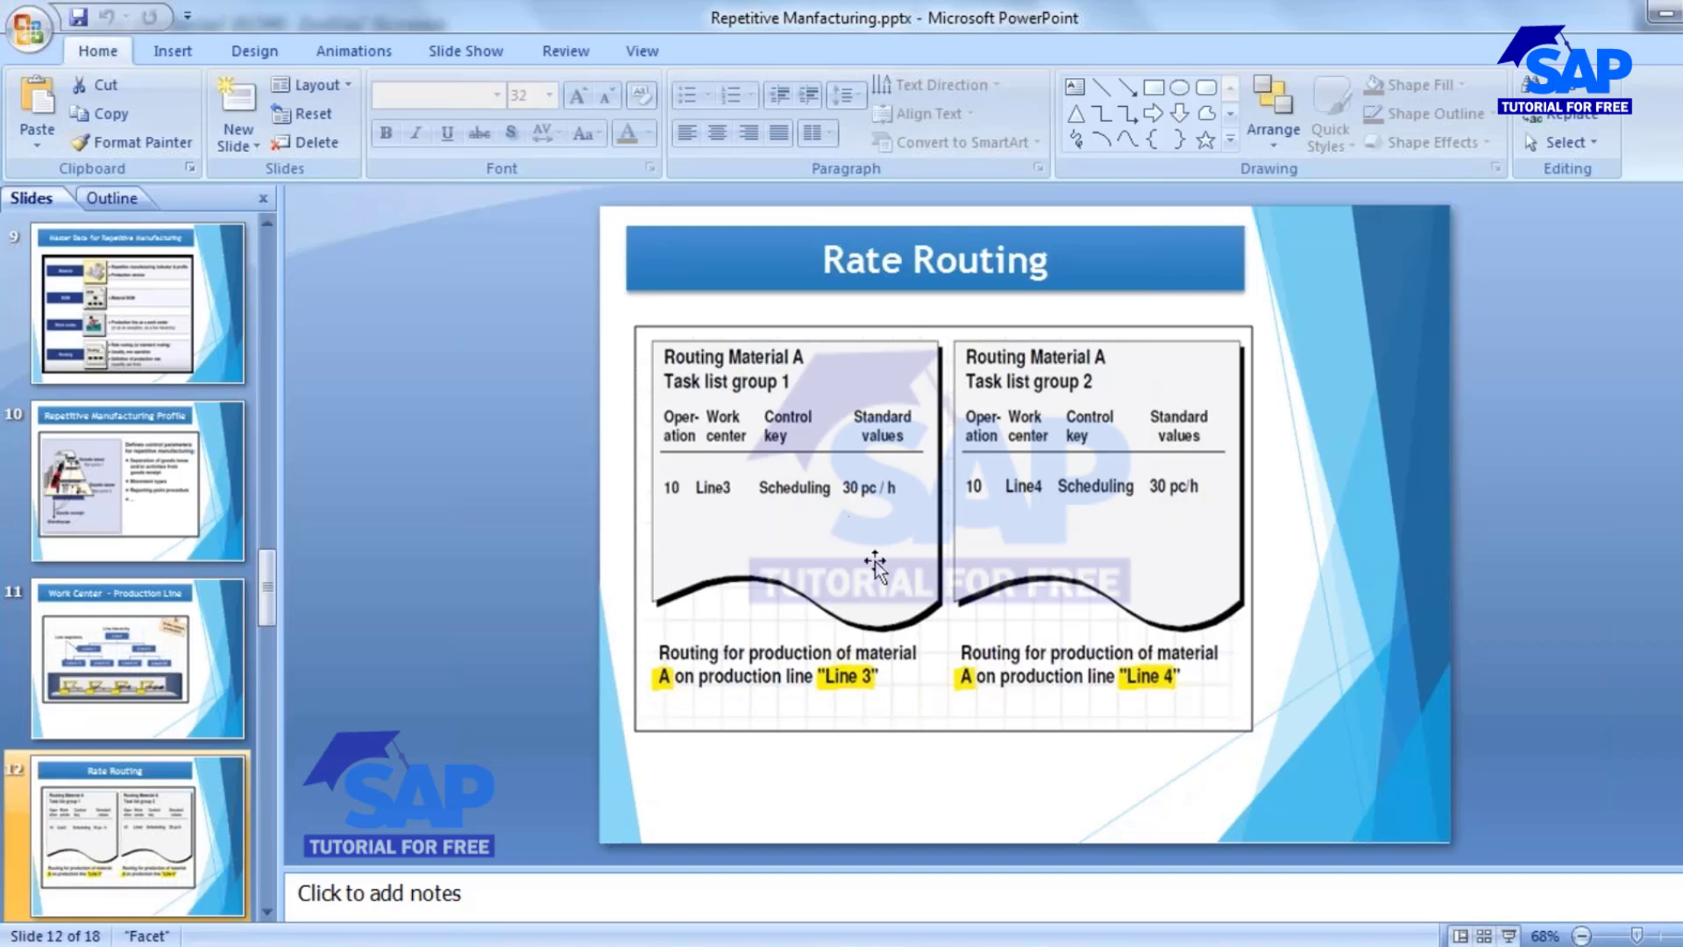
mouse_move(1032, 866)
click(981, 844)
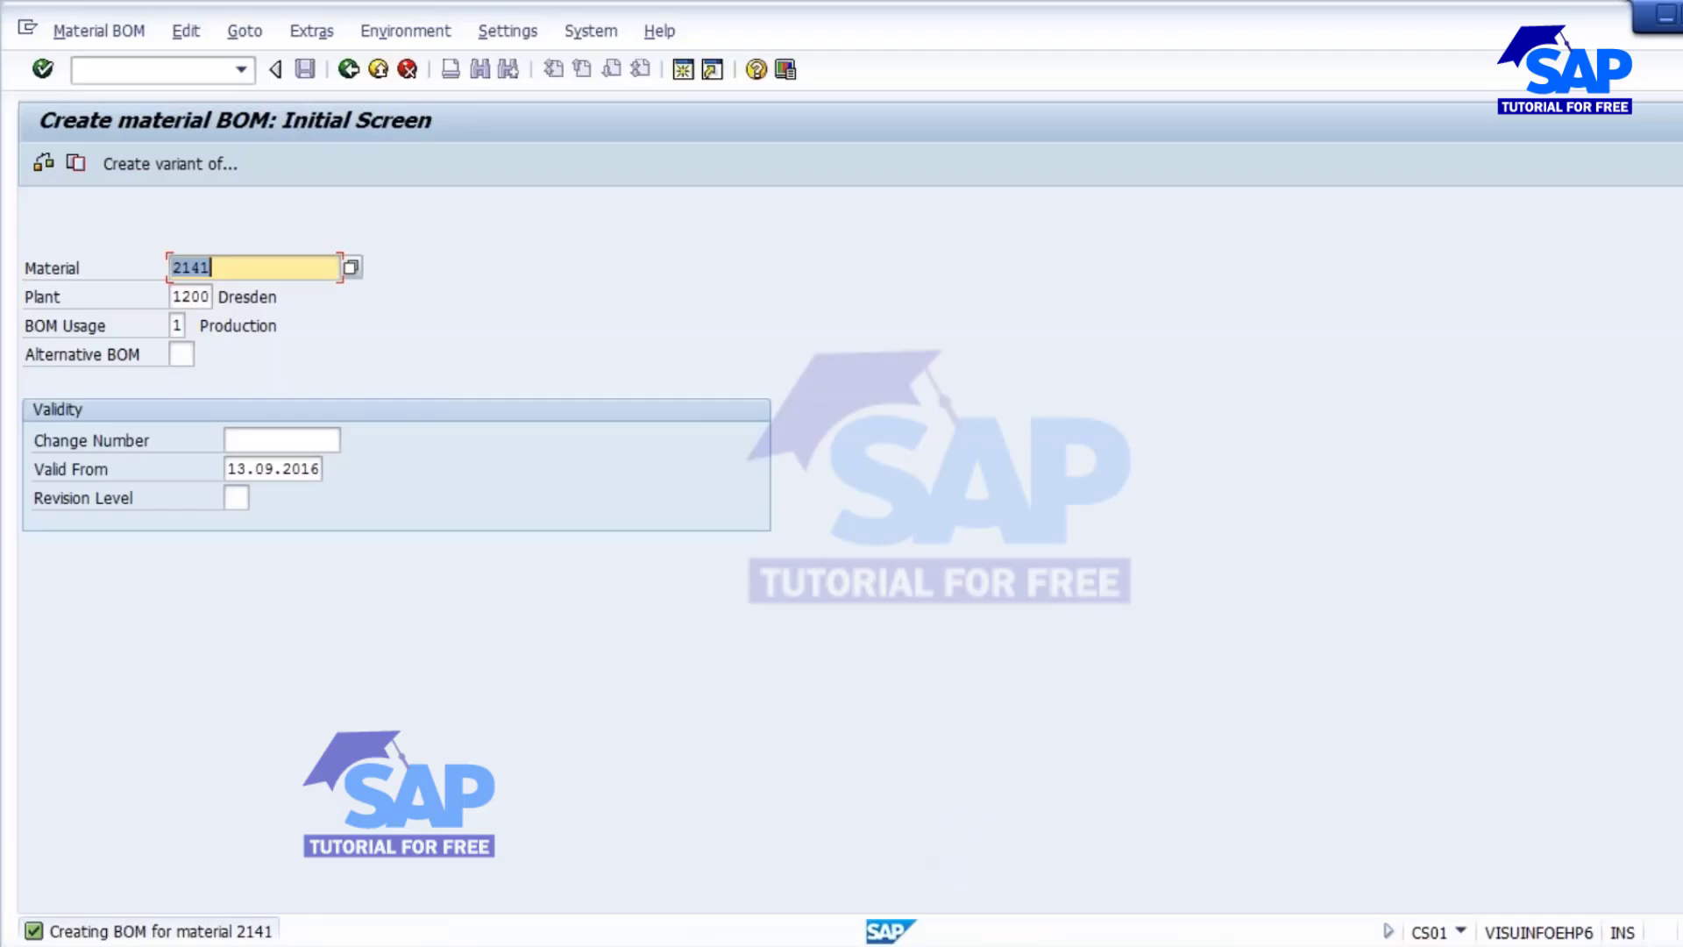
- Leave the BOM creation screen and expand the Logistics and Production folders of the SAP menu
click(350, 69)
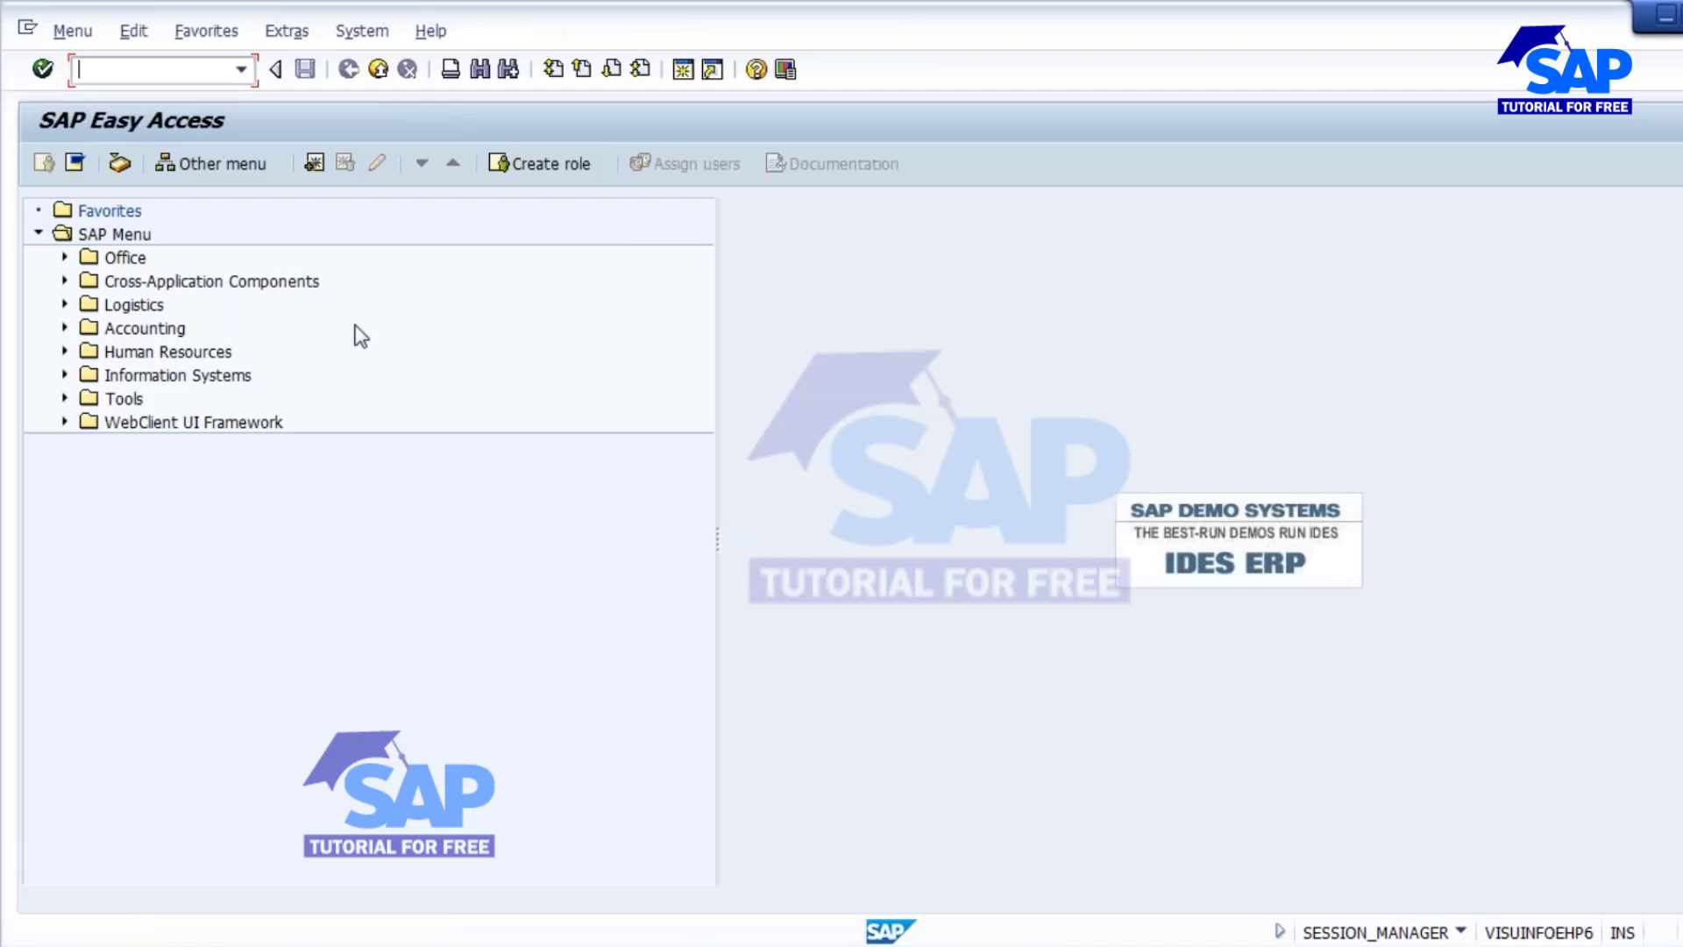
click(65, 305)
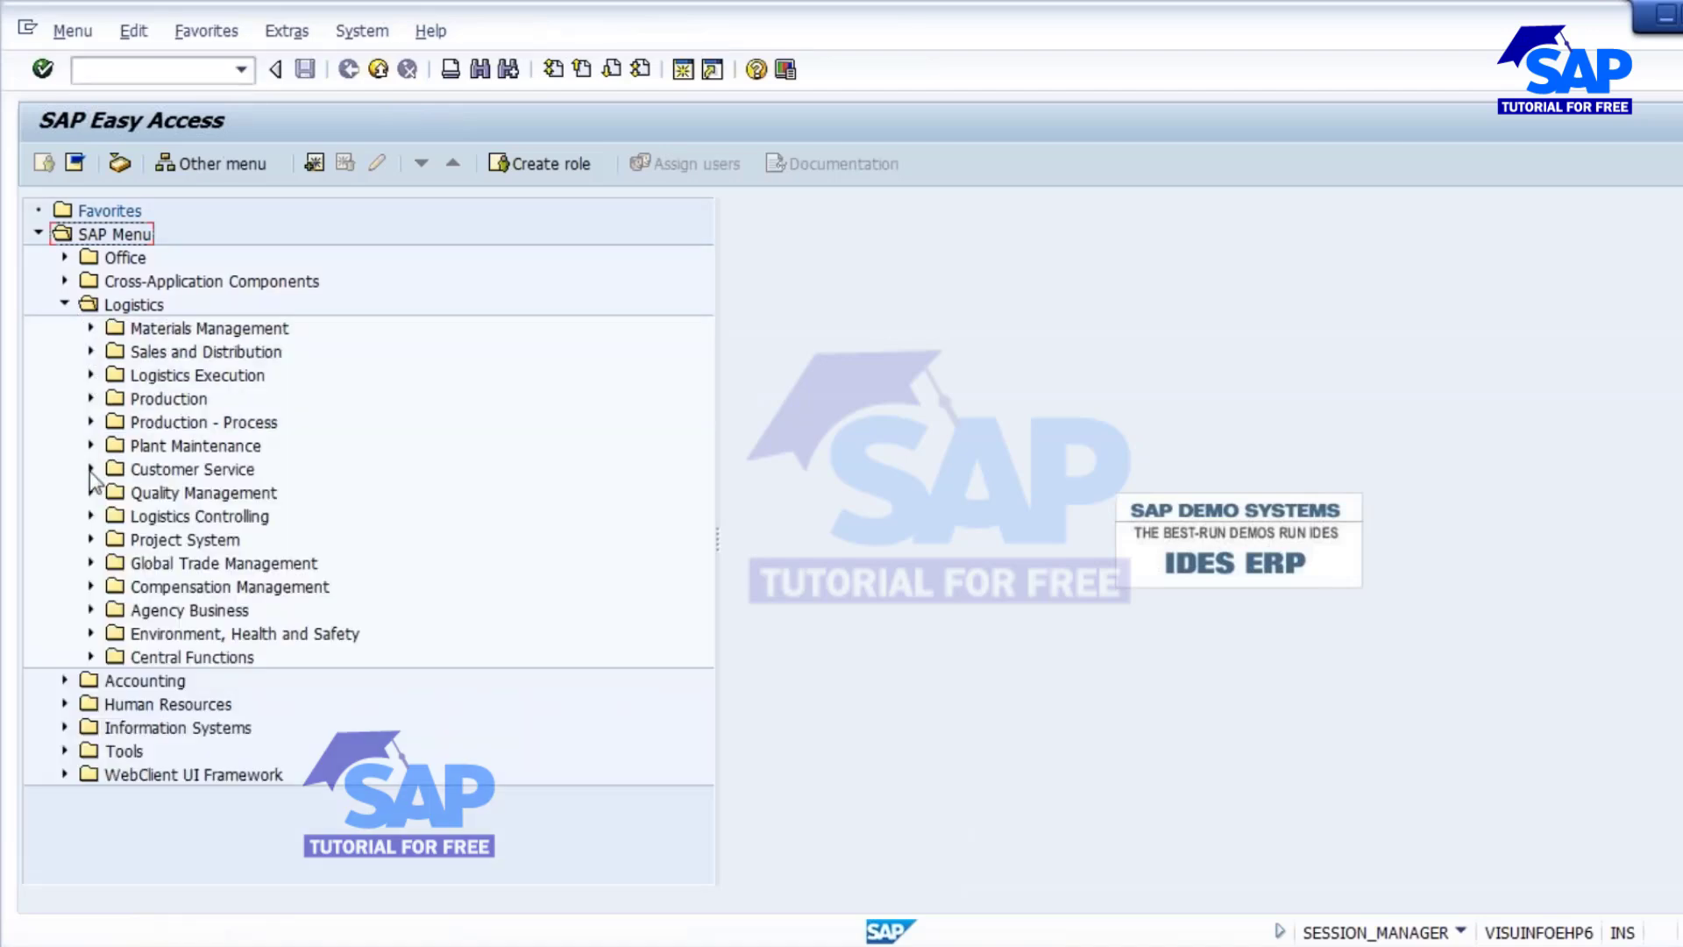
click(91, 399)
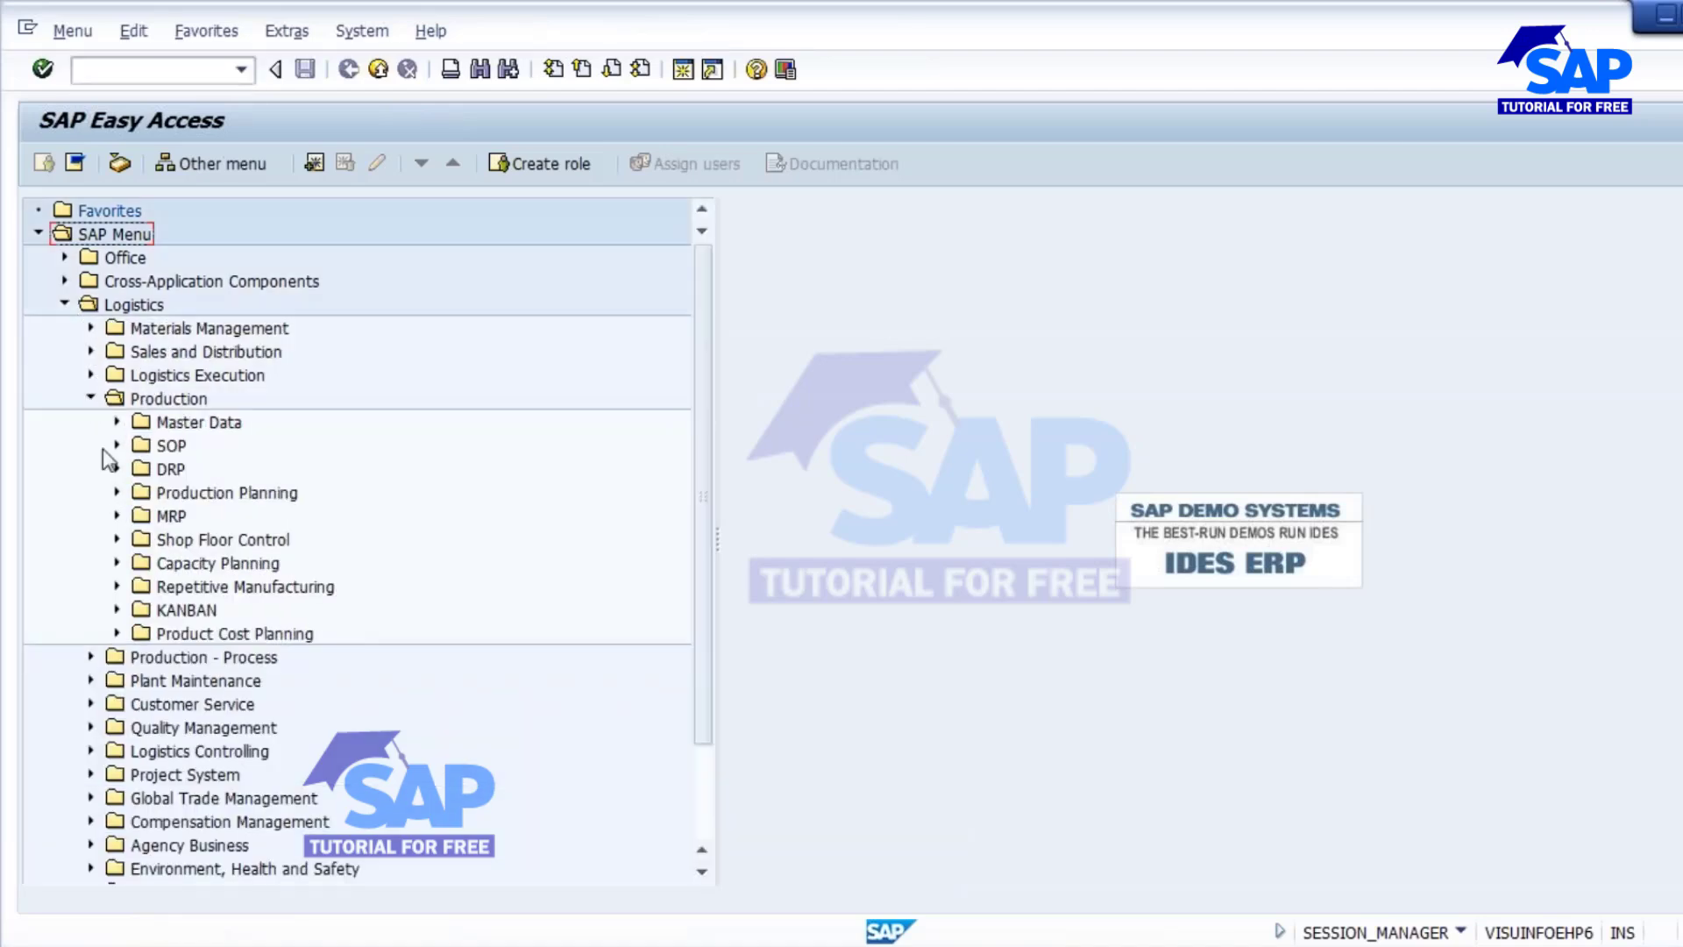
click(117, 586)
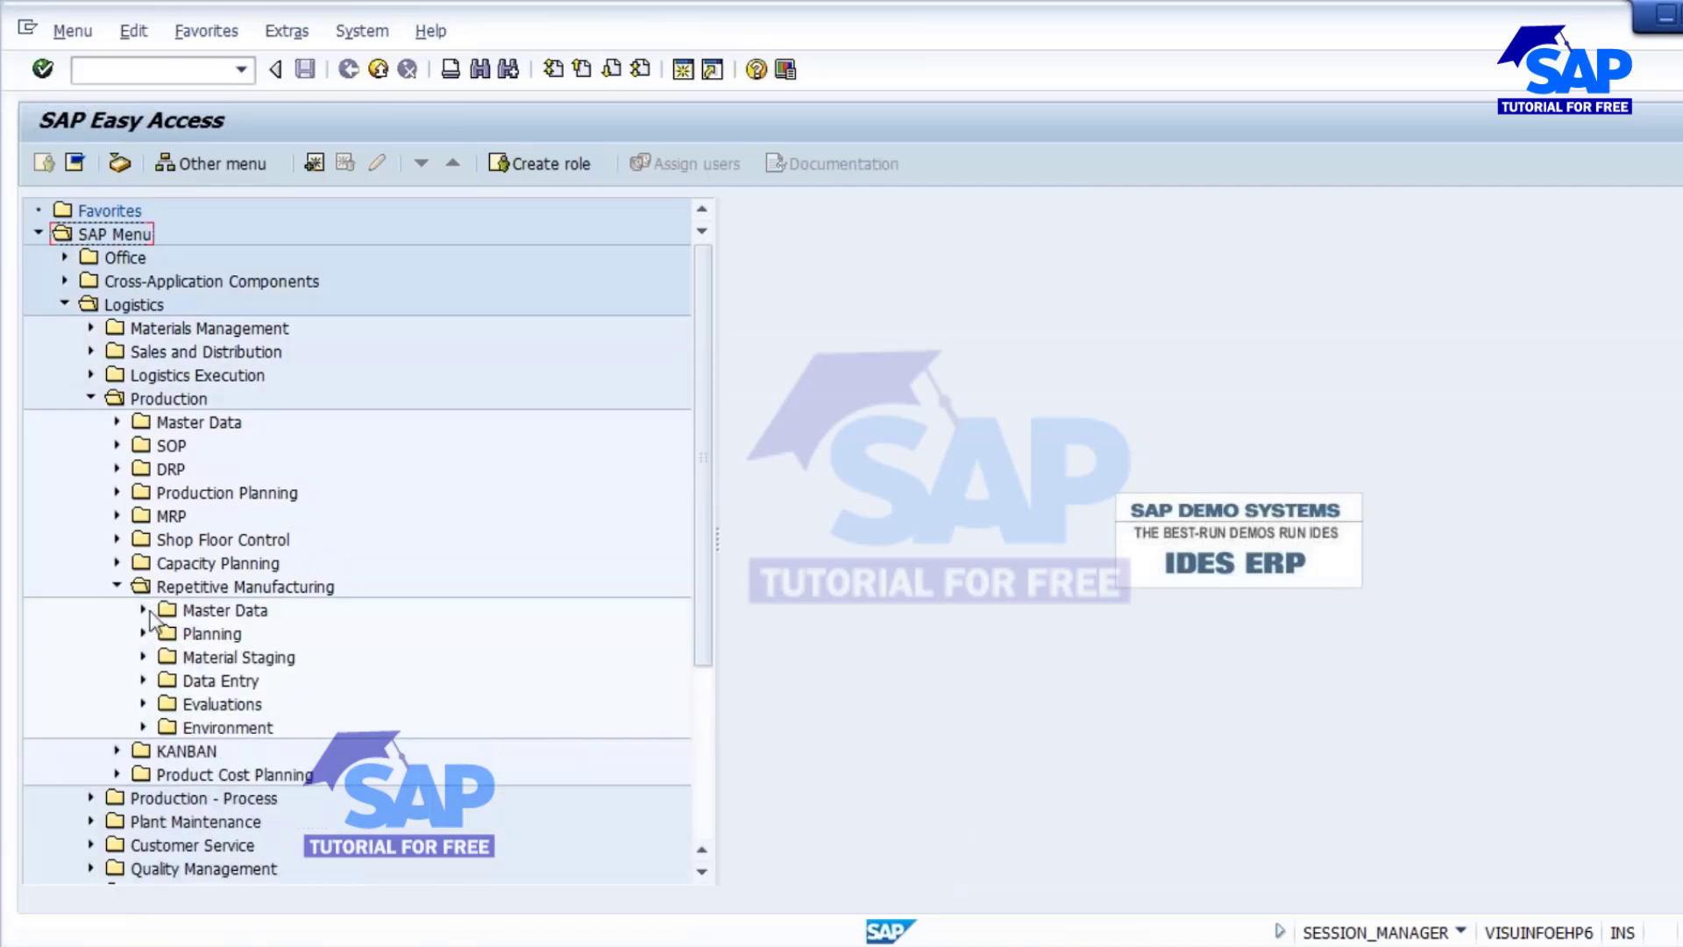
click(143, 610)
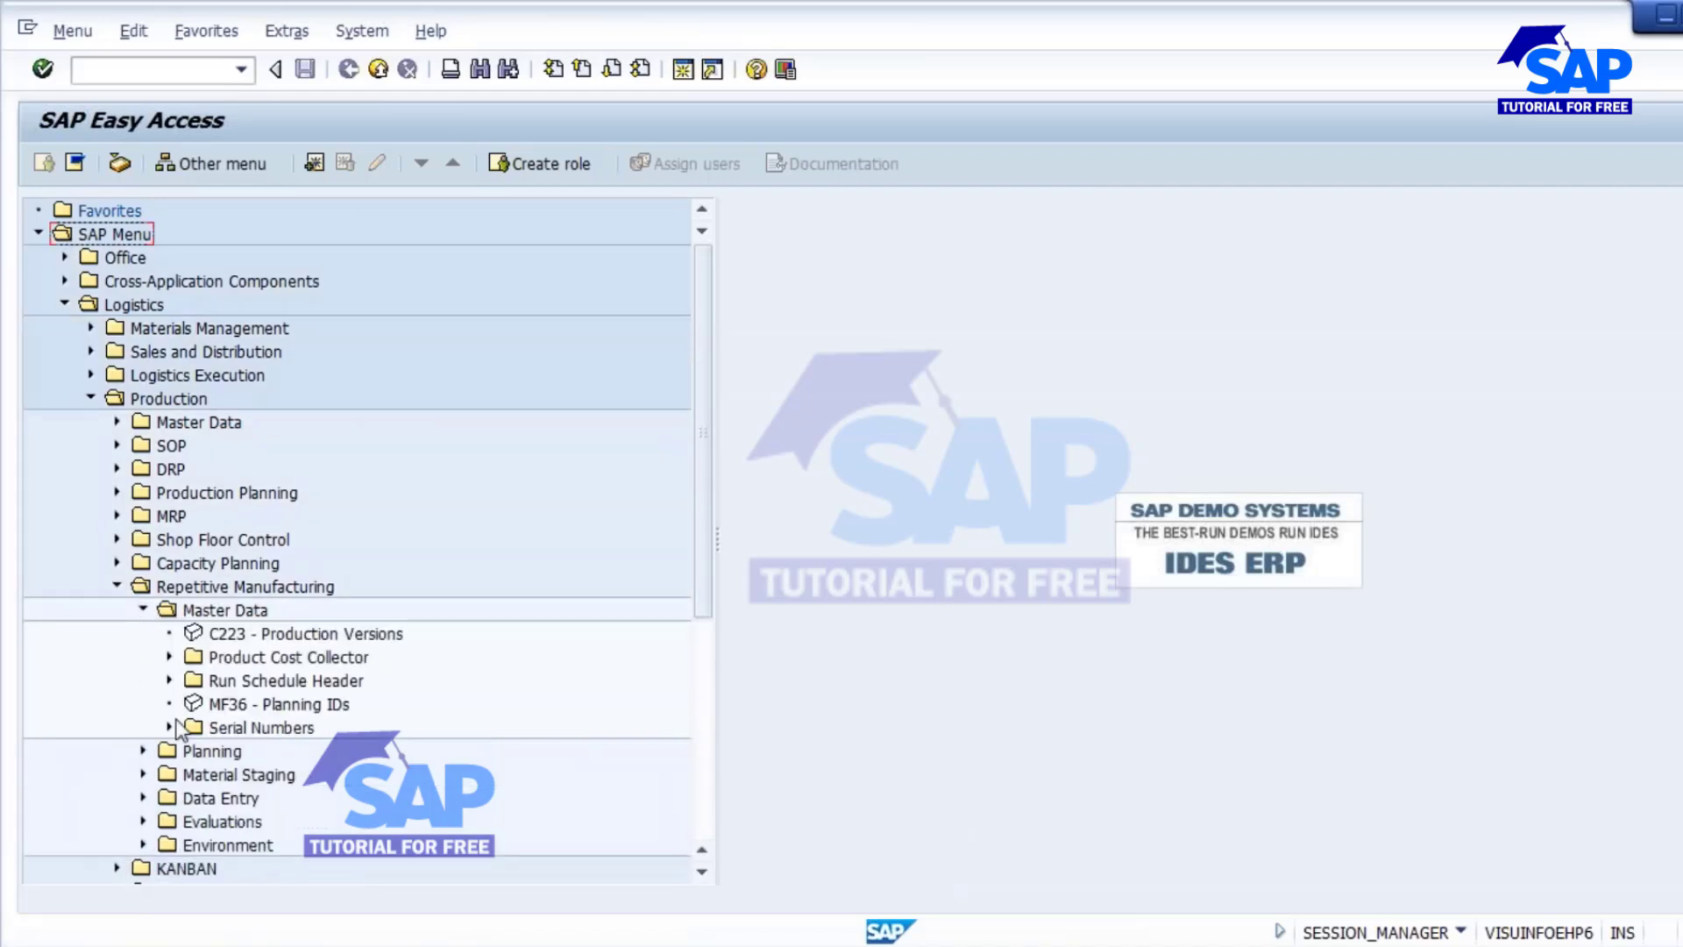
click(144, 611)
click(117, 586)
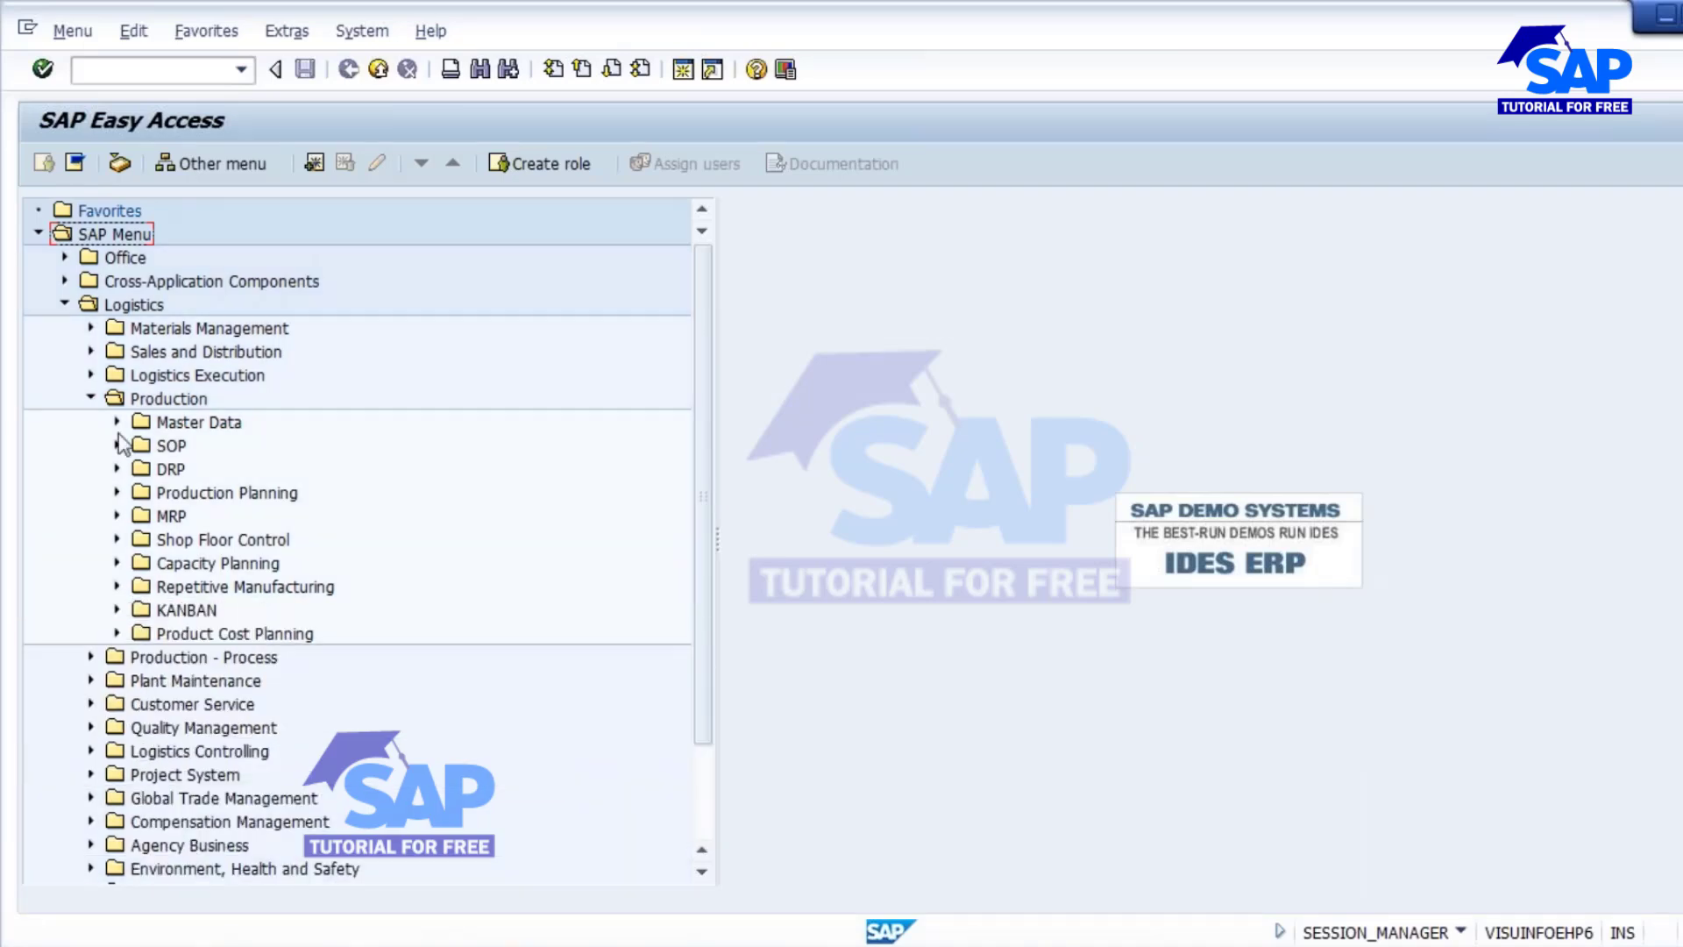
- Open the CA21 rate routing creation transaction from the routings in the production master data
click(118, 423)
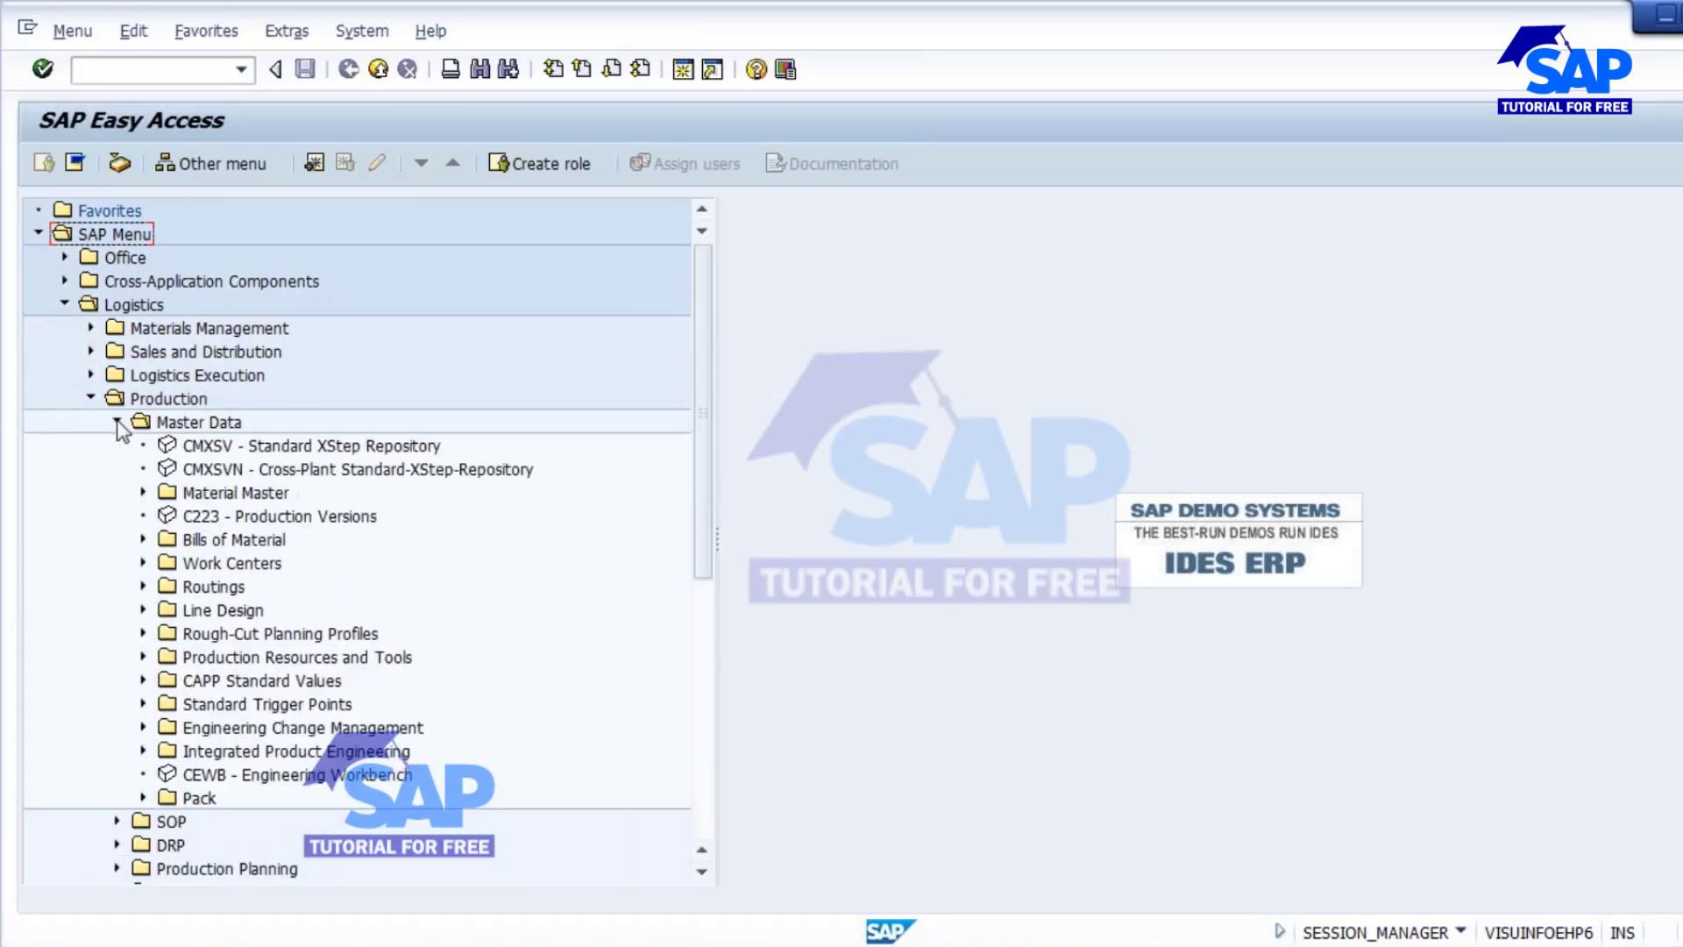
click(144, 587)
click(170, 609)
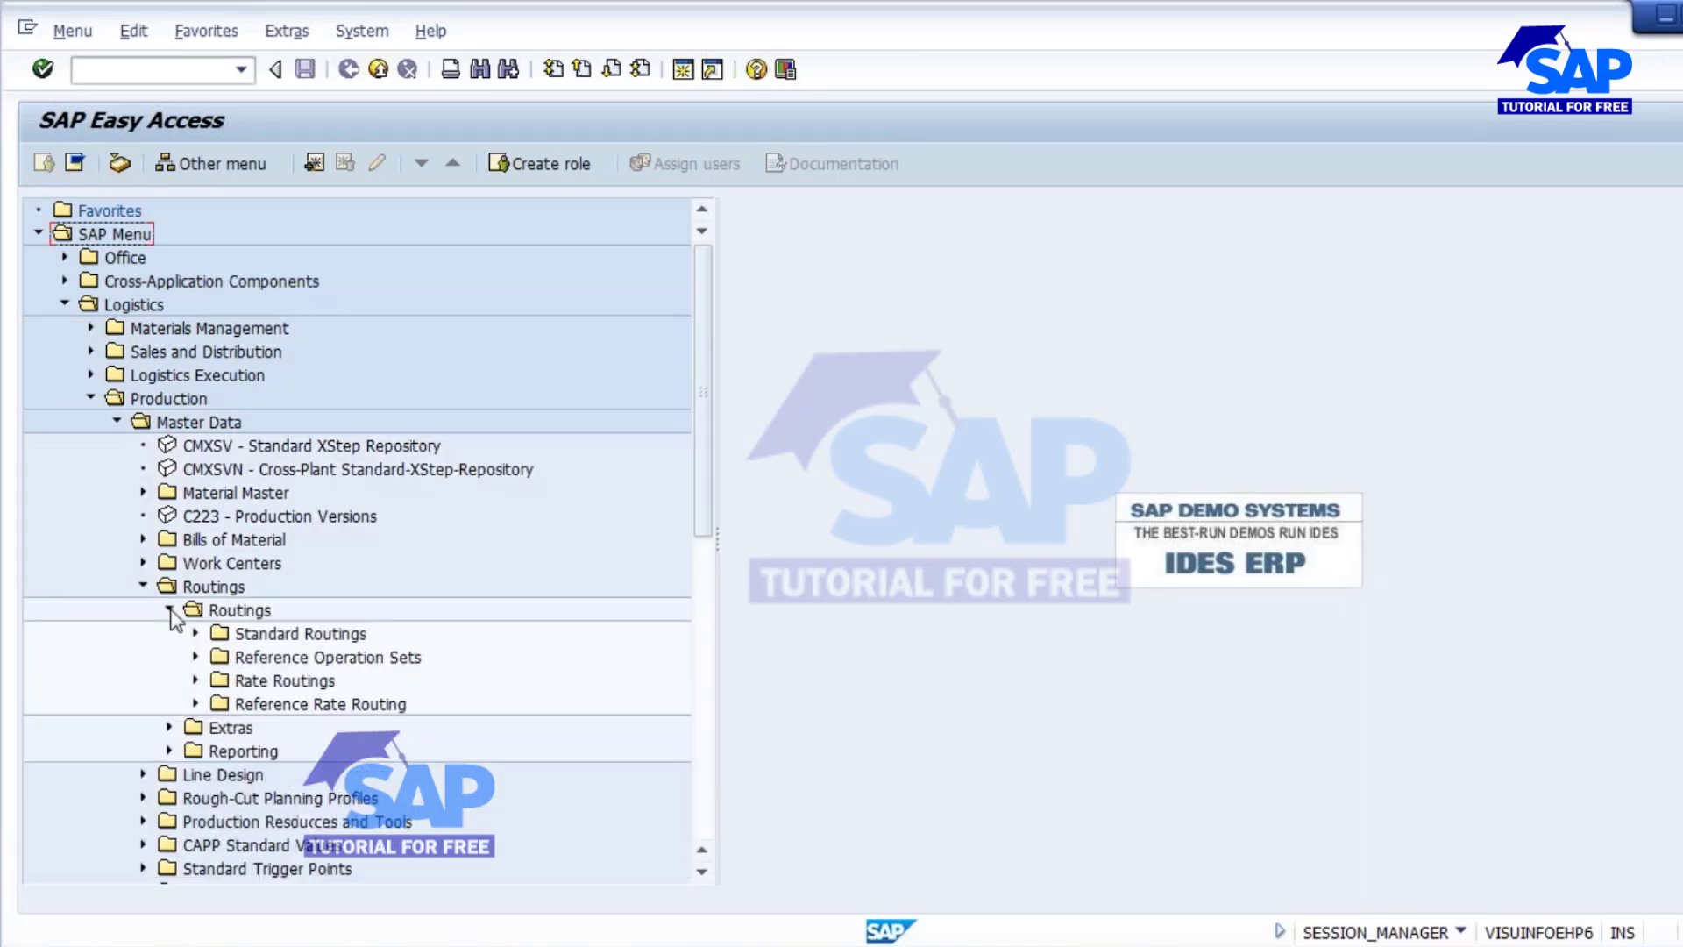
click(197, 682)
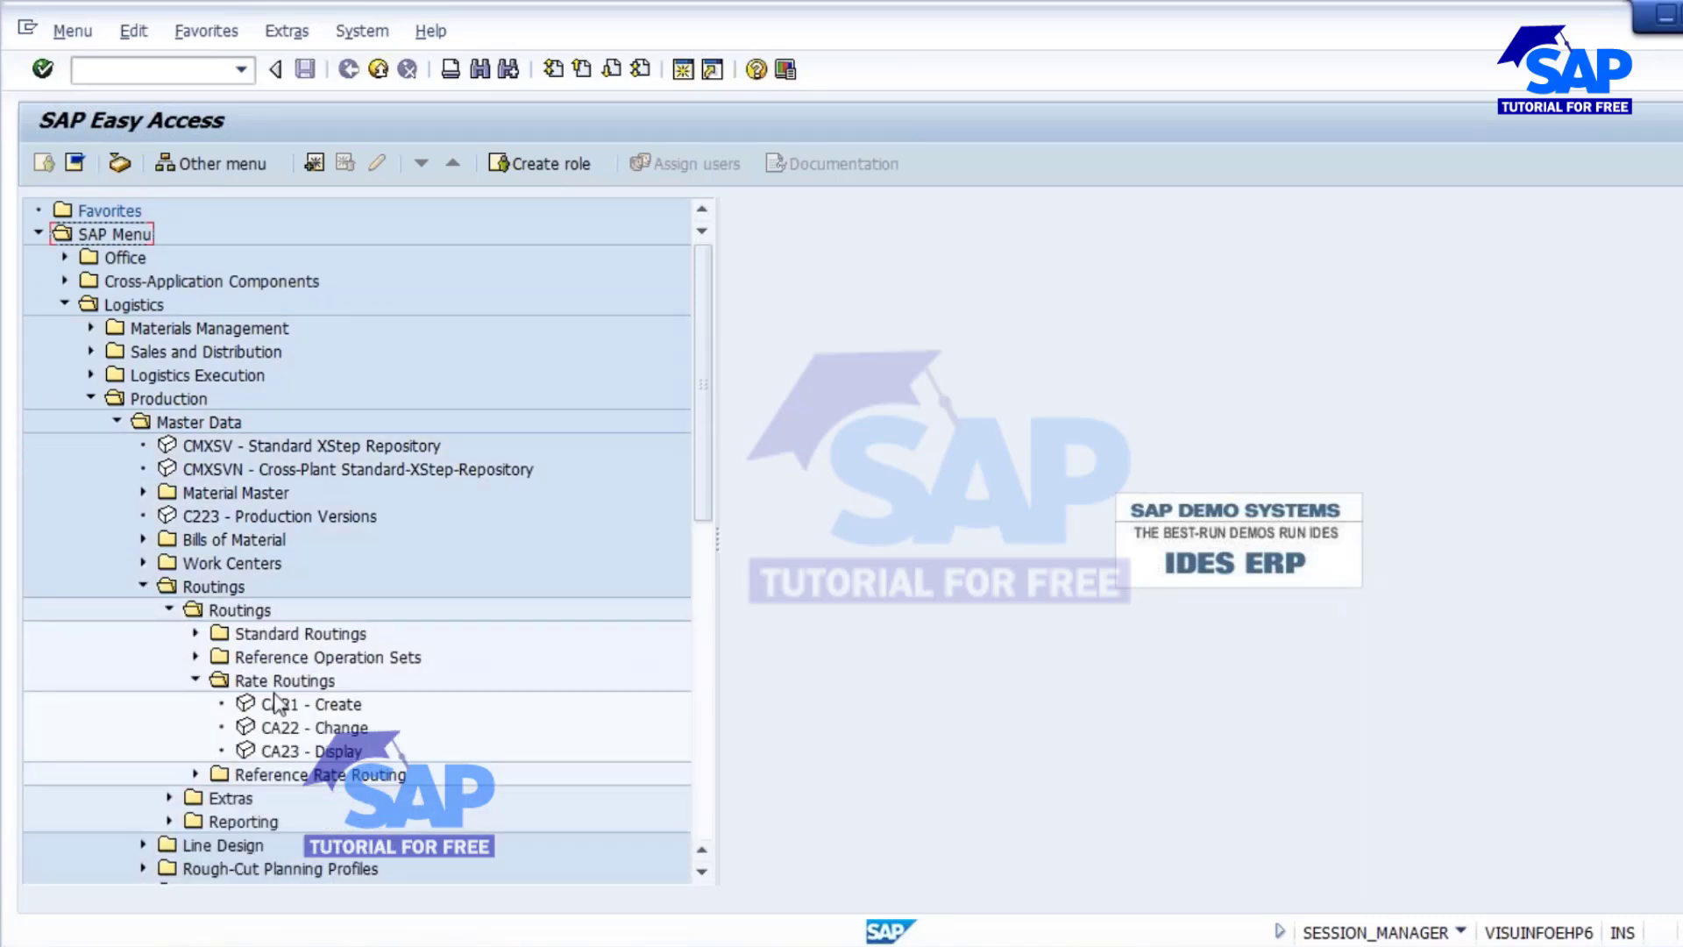
double_click(289, 704)
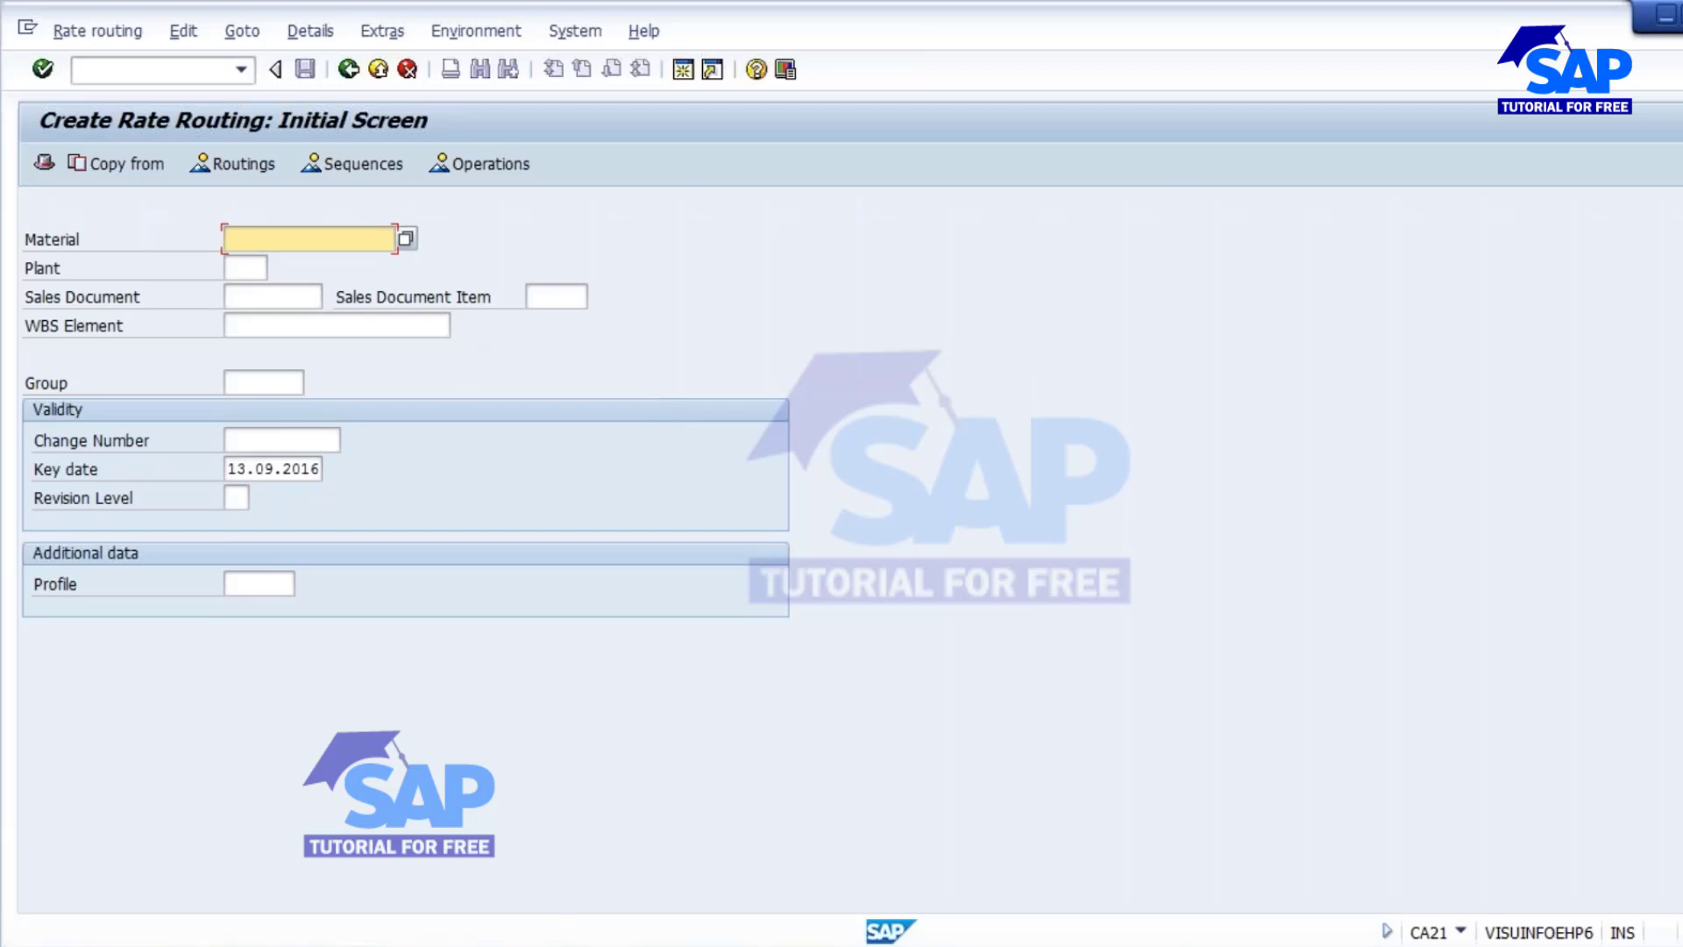
- Start a rate routing for material 2141 in plant 1200 and proceed to its header details
key(alt+Tab)
key(alt+Tab)
text(2141)
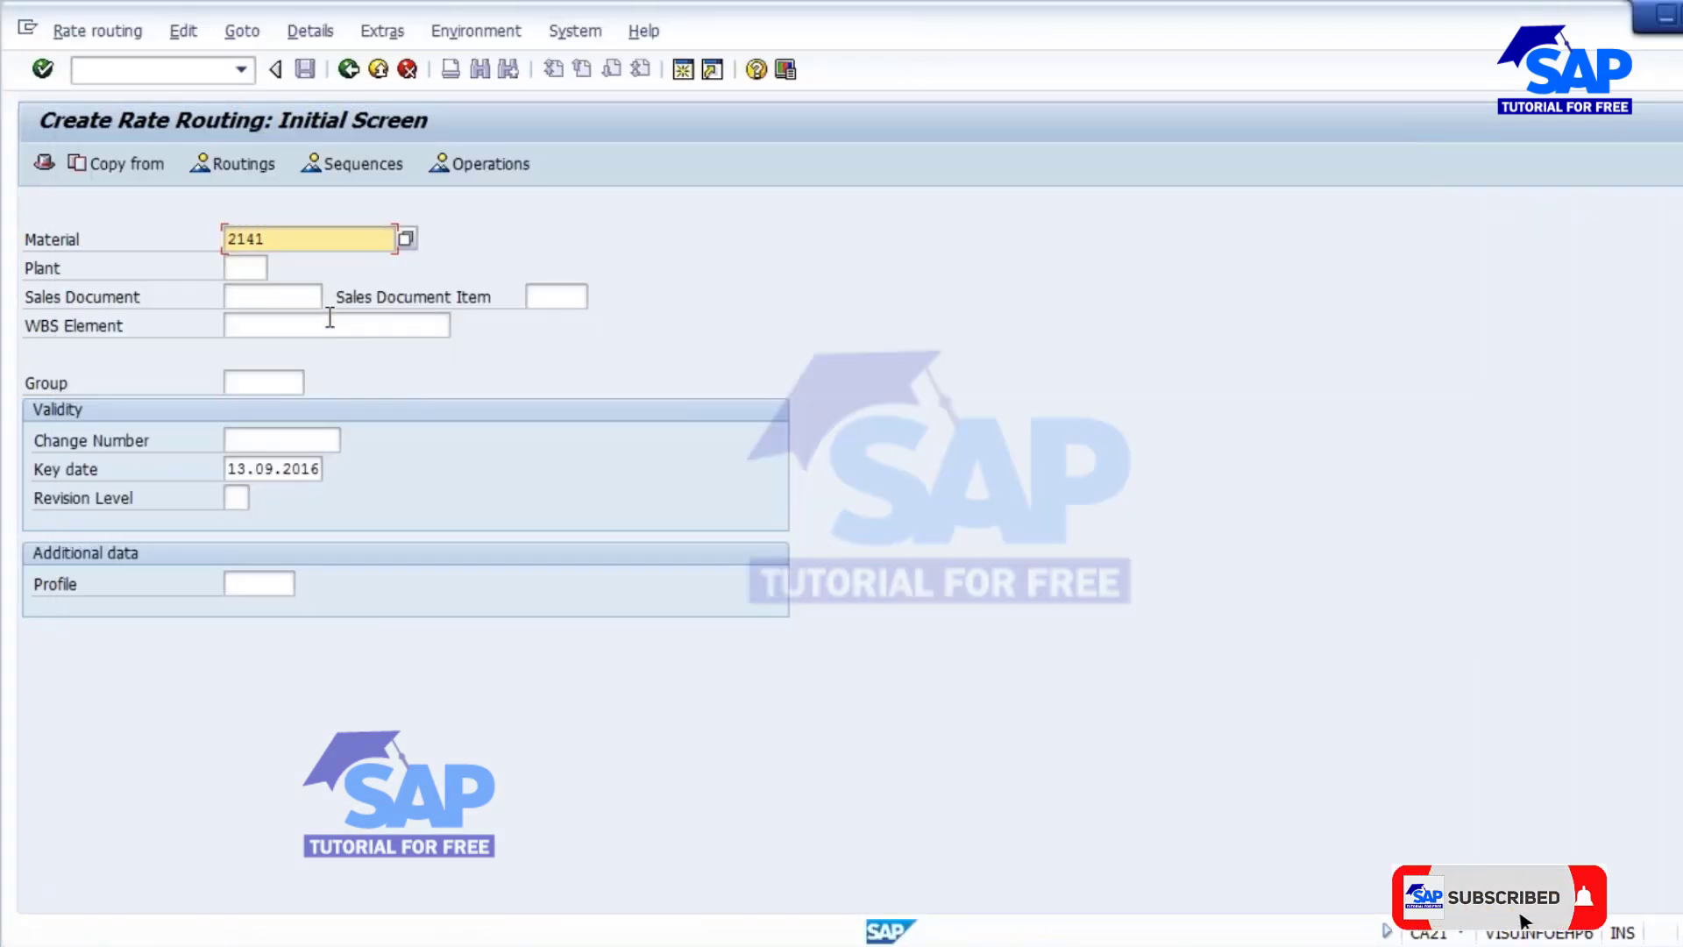
click(235, 266)
text(1200)
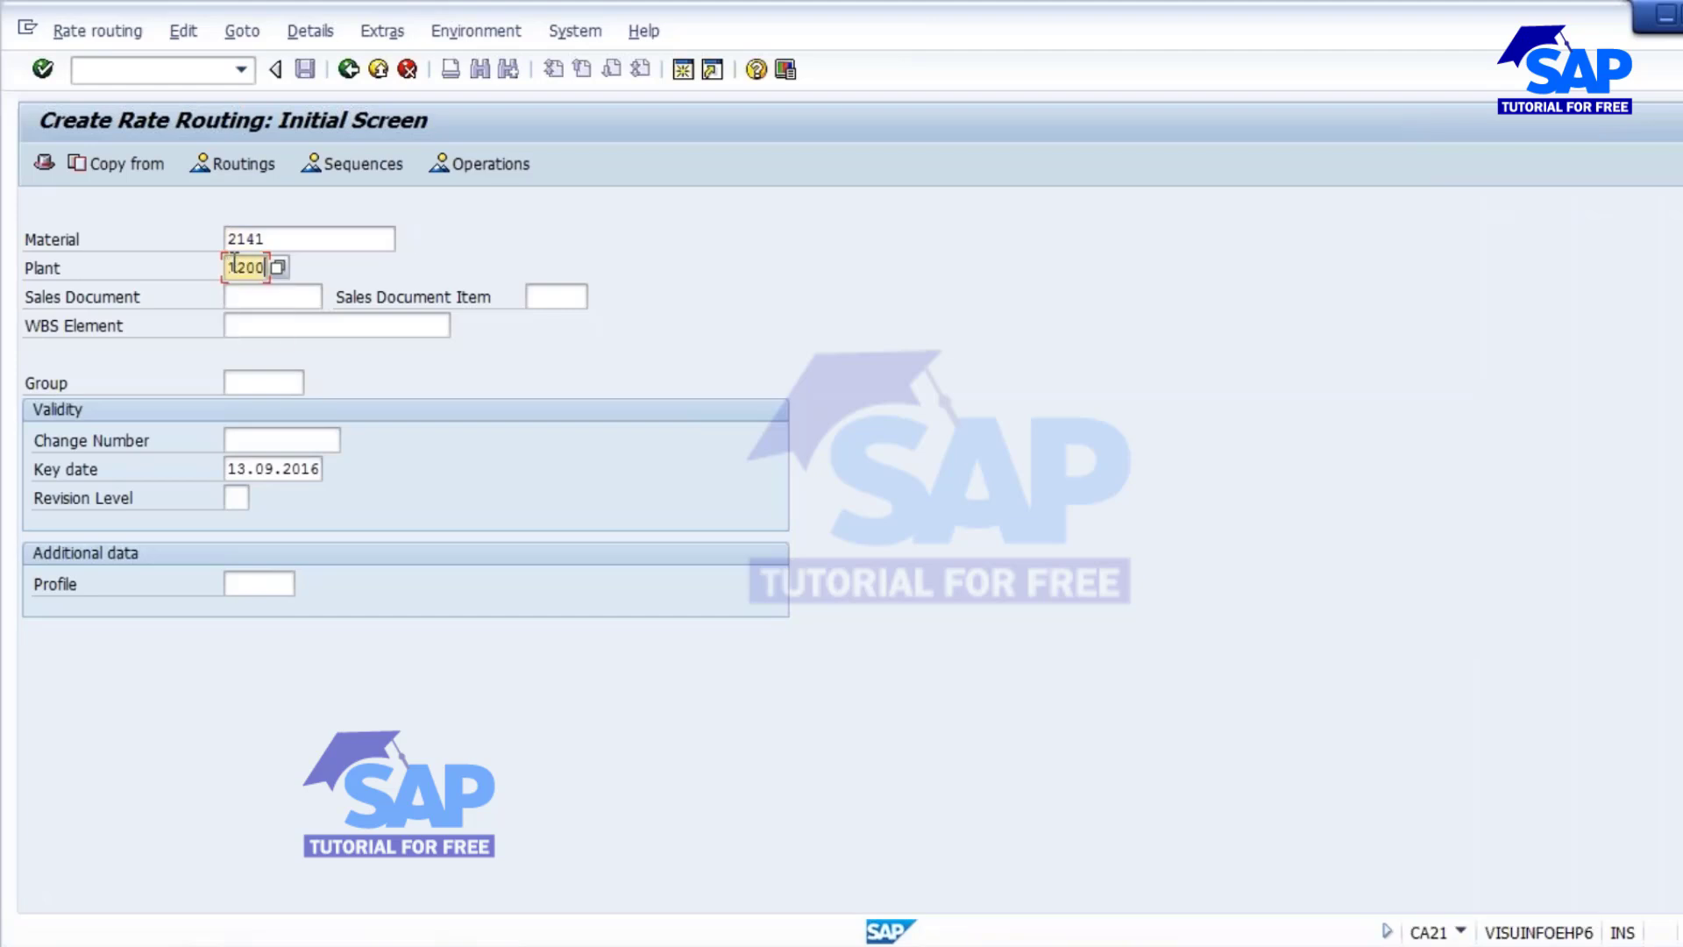
key(Return)
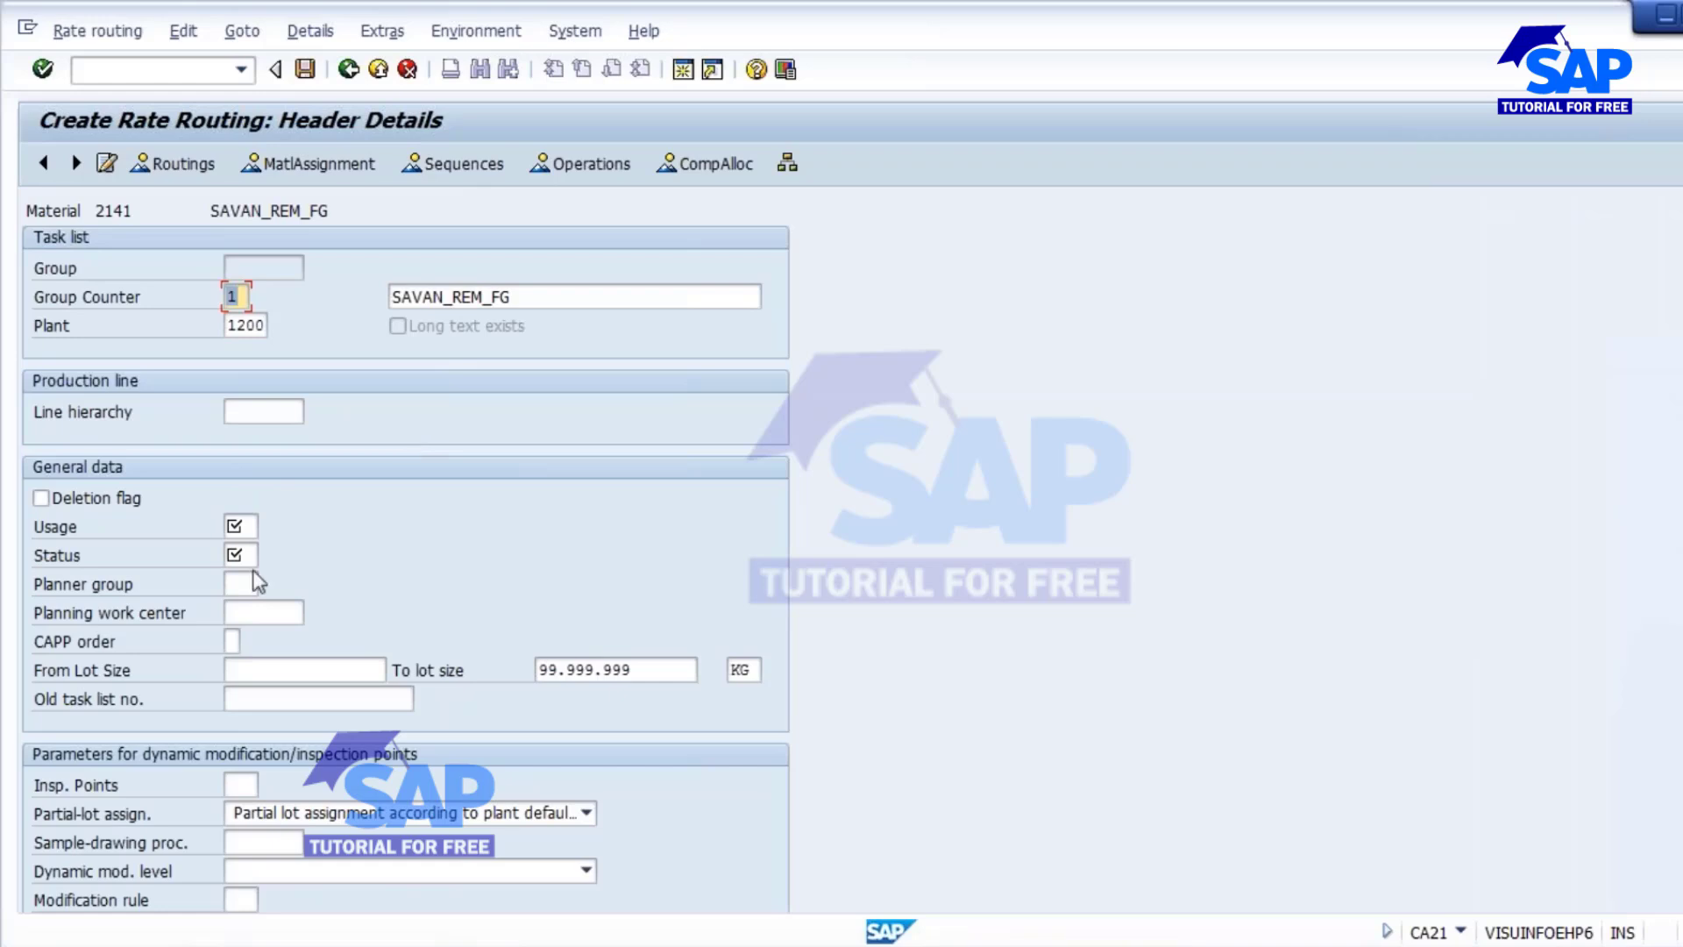
- Set the routing header's usage to 1 (Production), status to 4 (Released general) and from lot size to 1
click(250, 528)
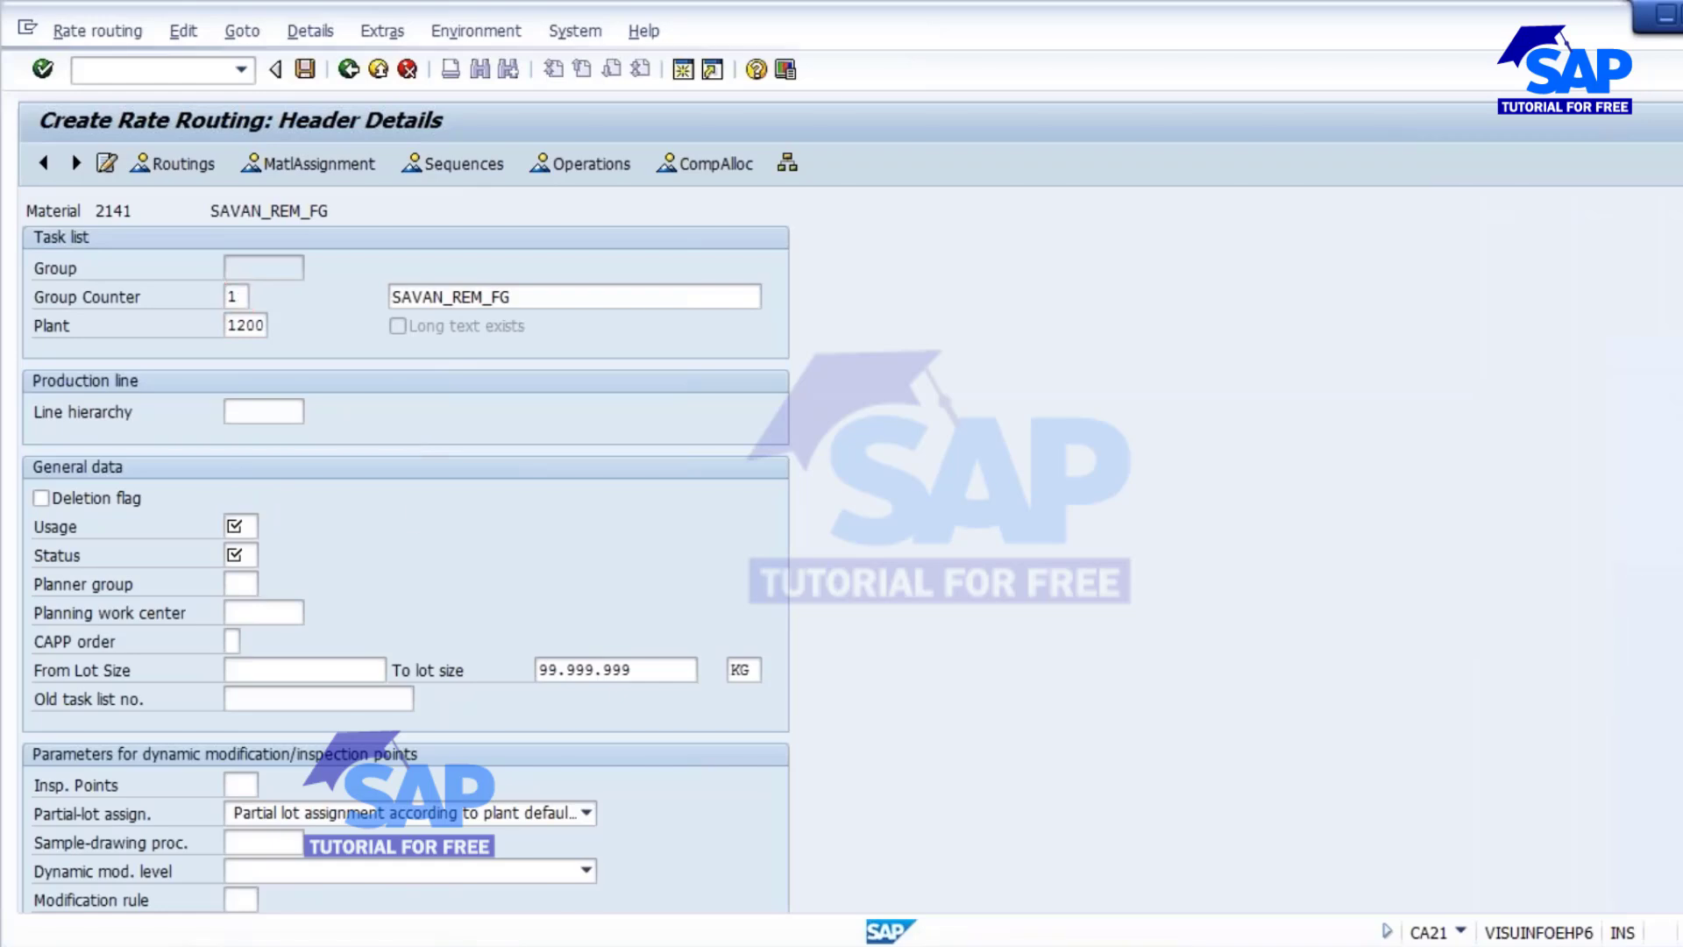
key(F4)
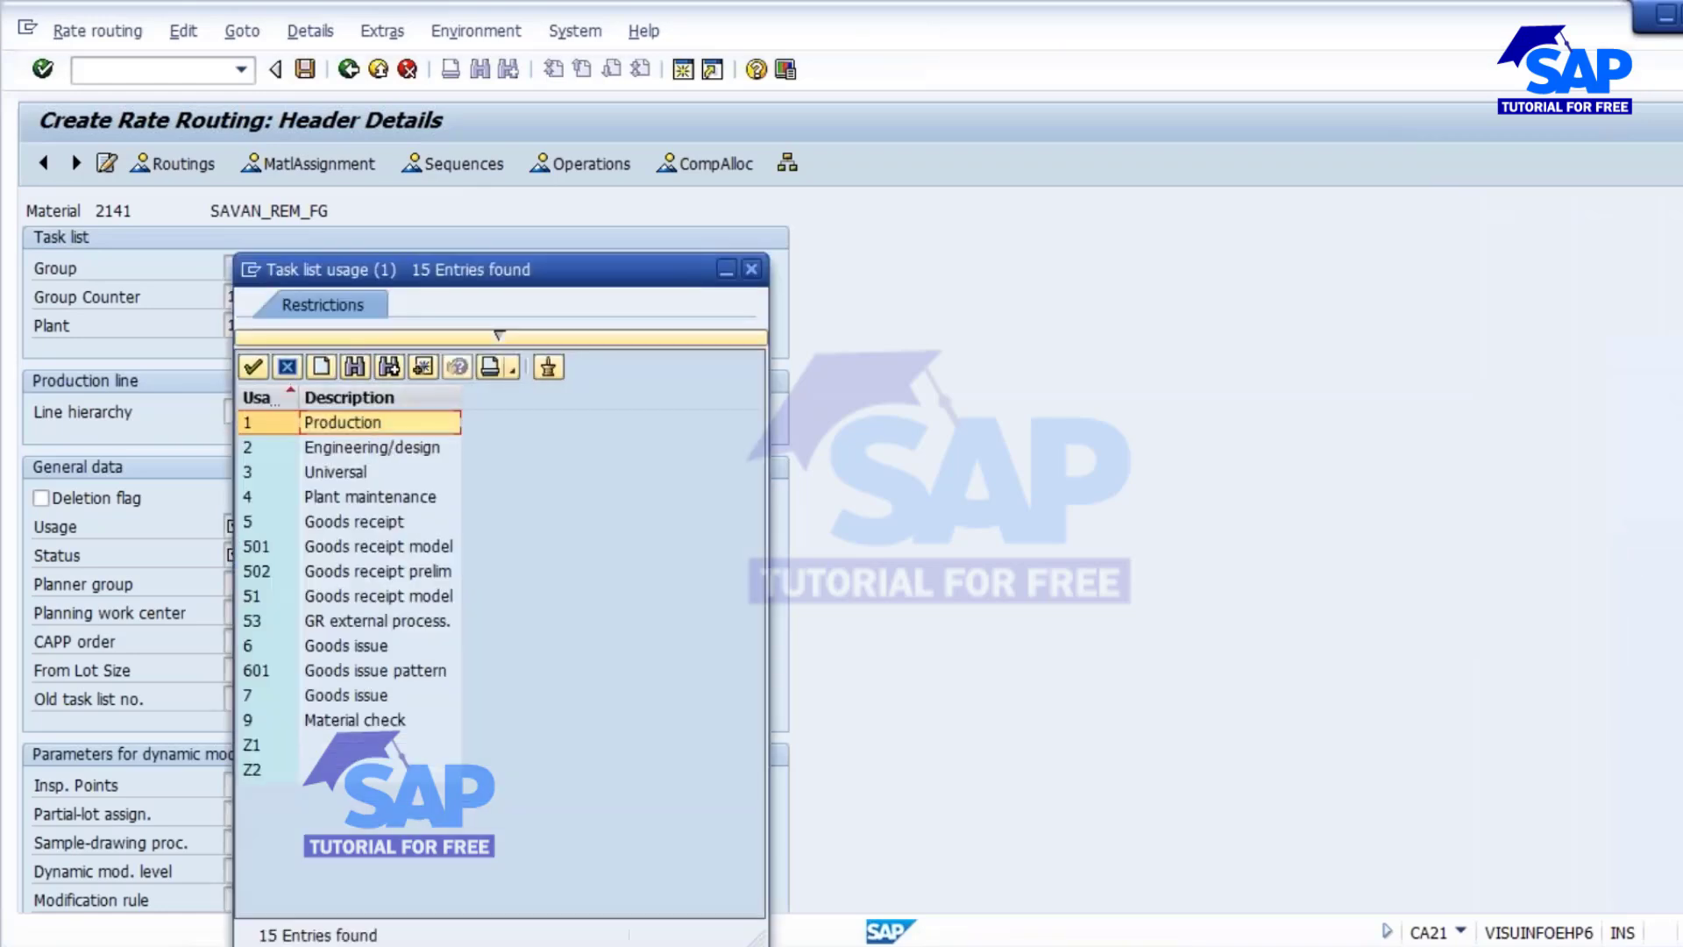
key(Return)
click(237, 555)
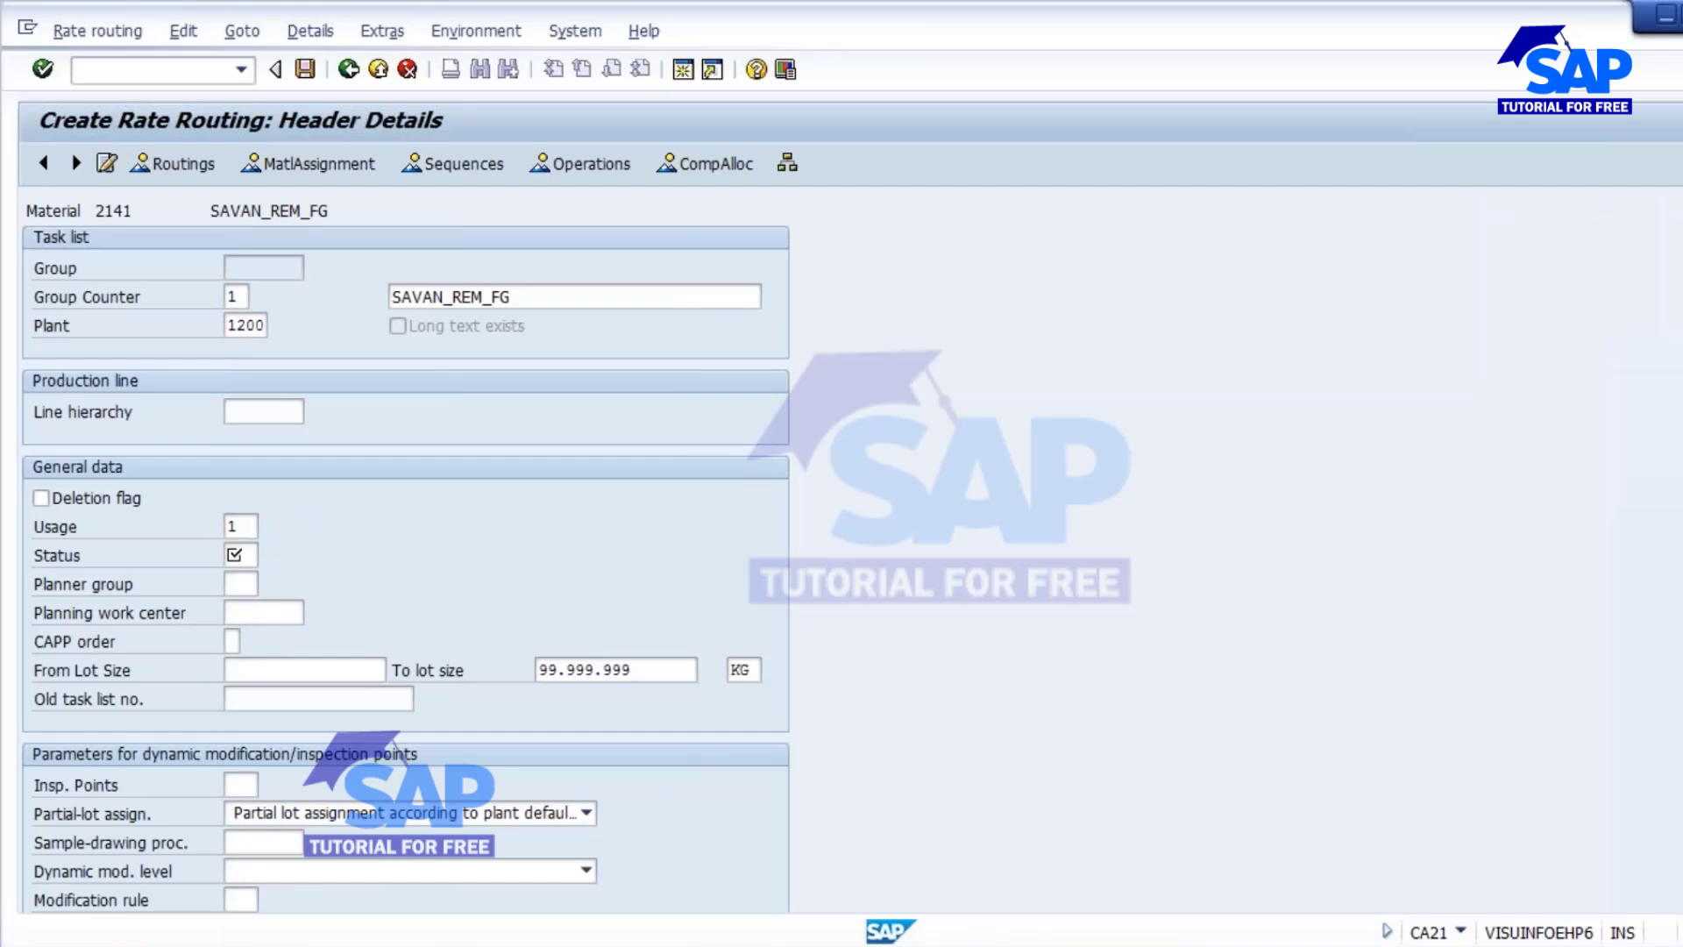
key(F4)
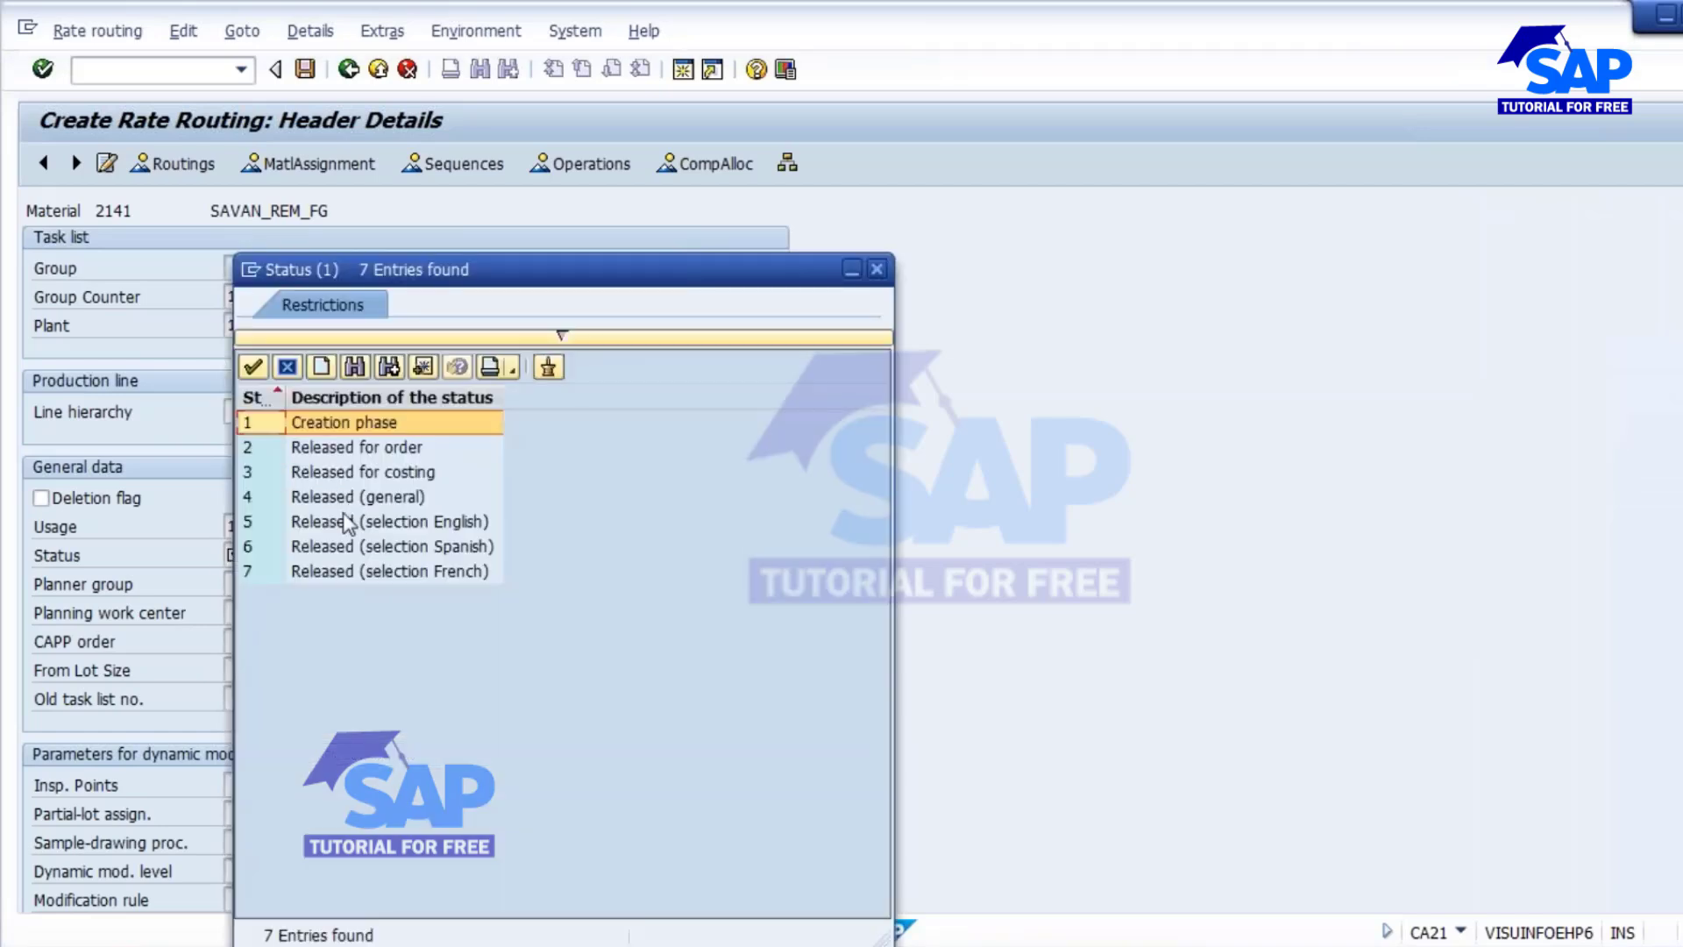
double_click(345, 497)
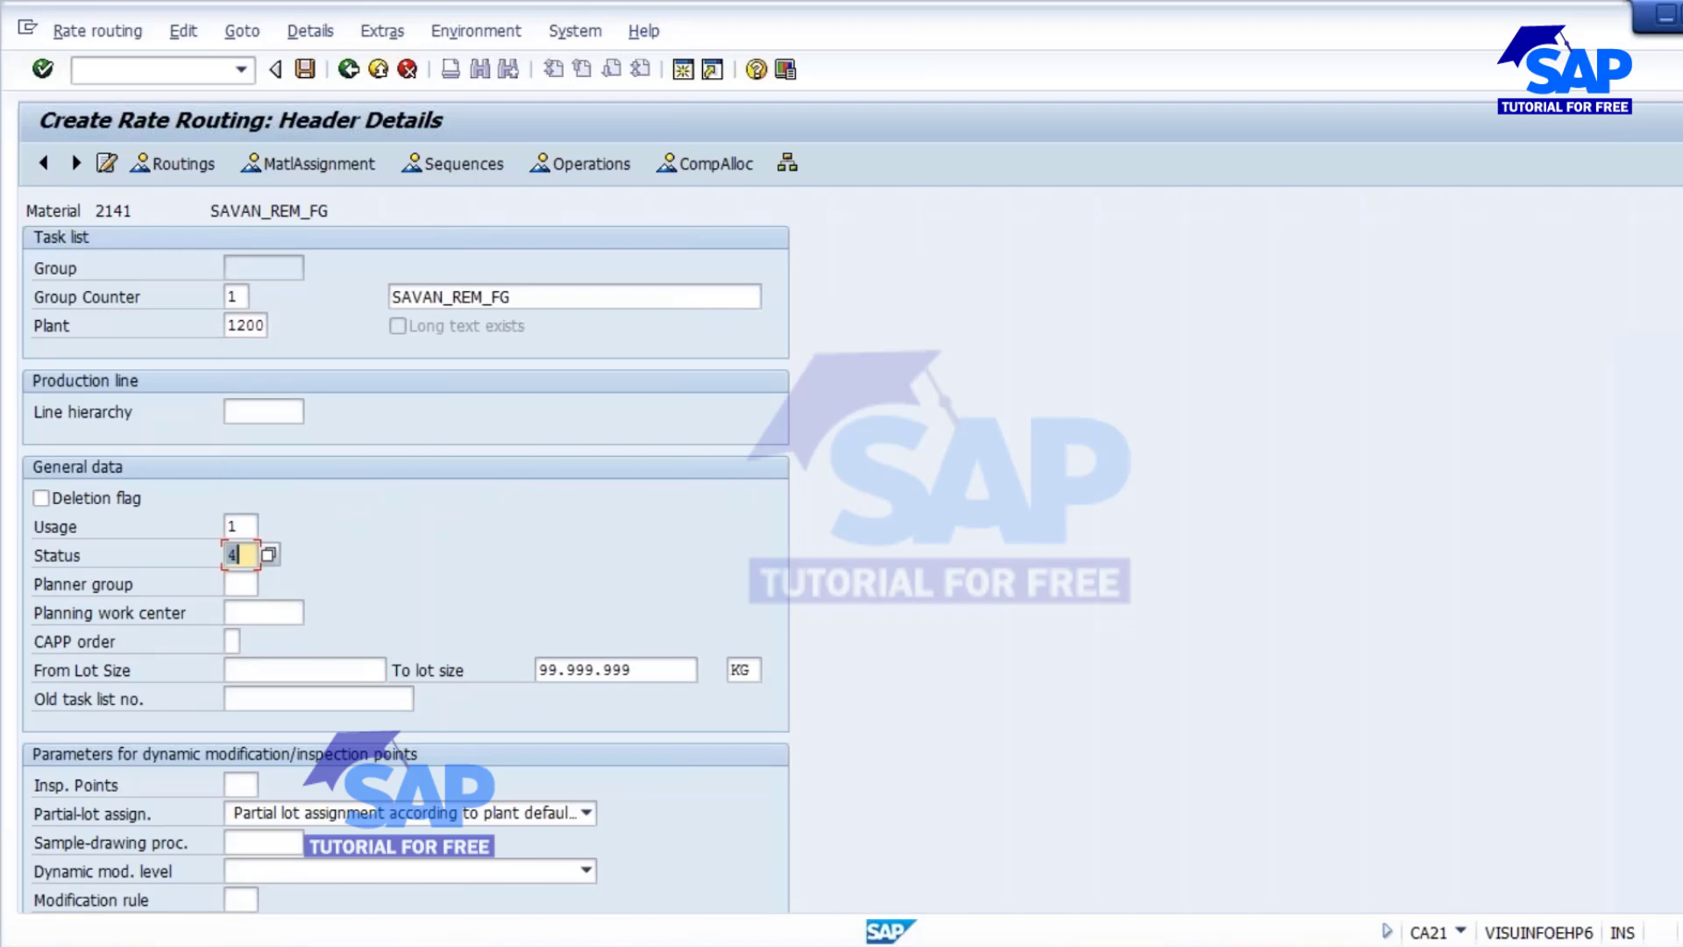
click(242, 668)
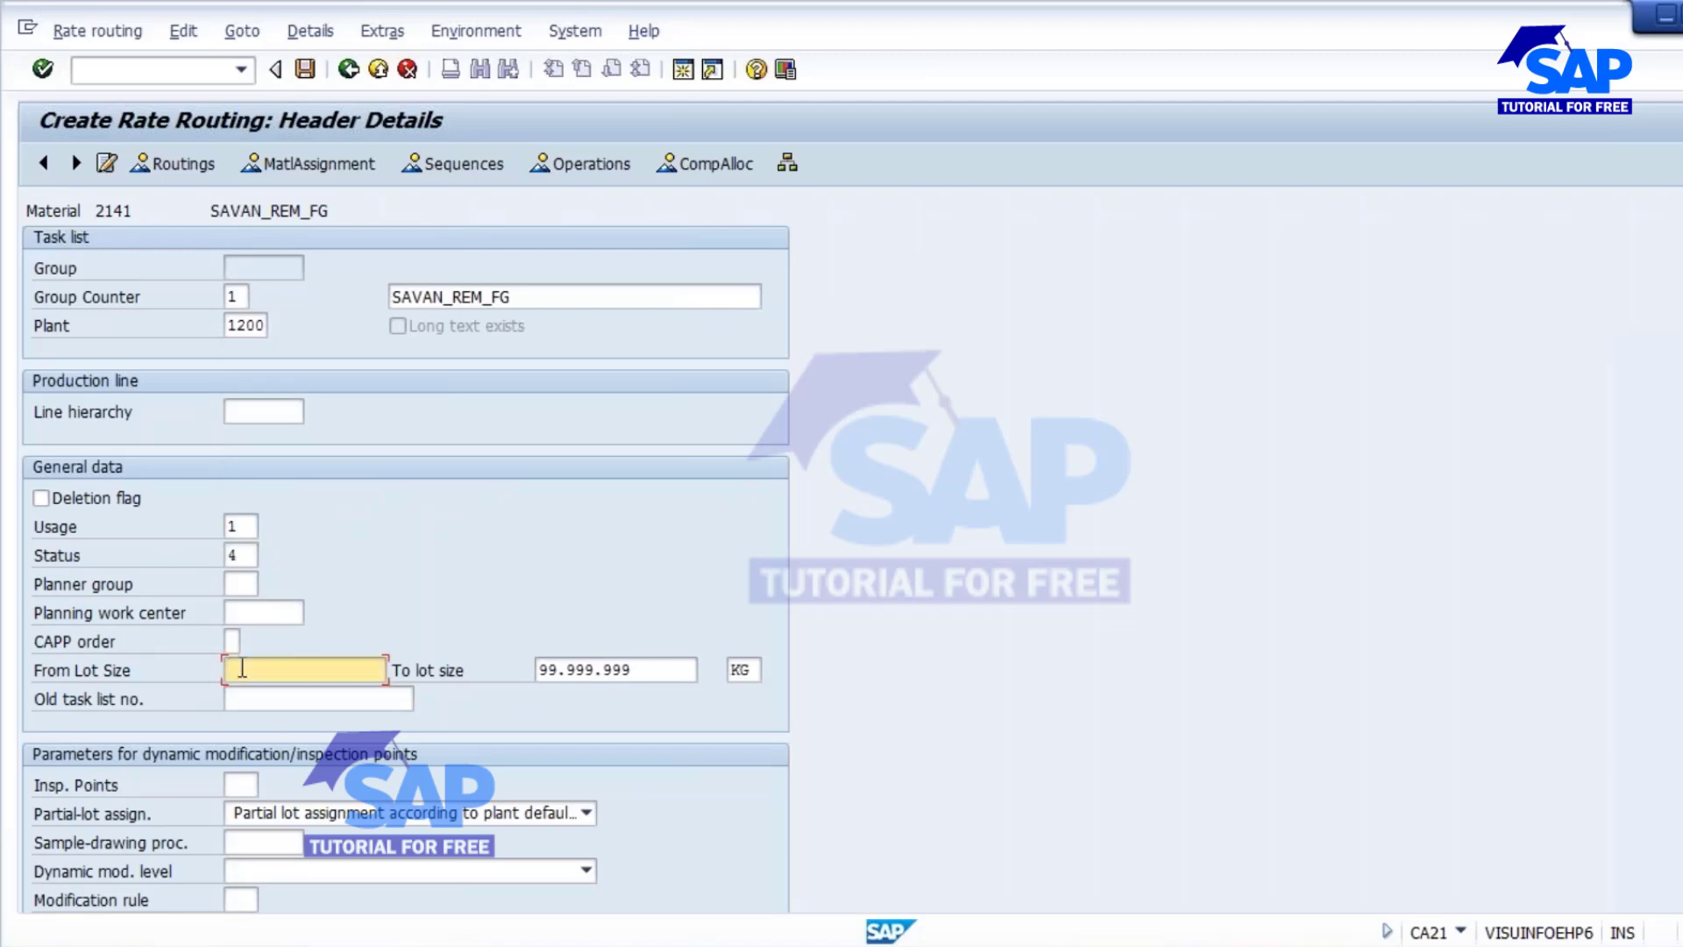
key(Return)
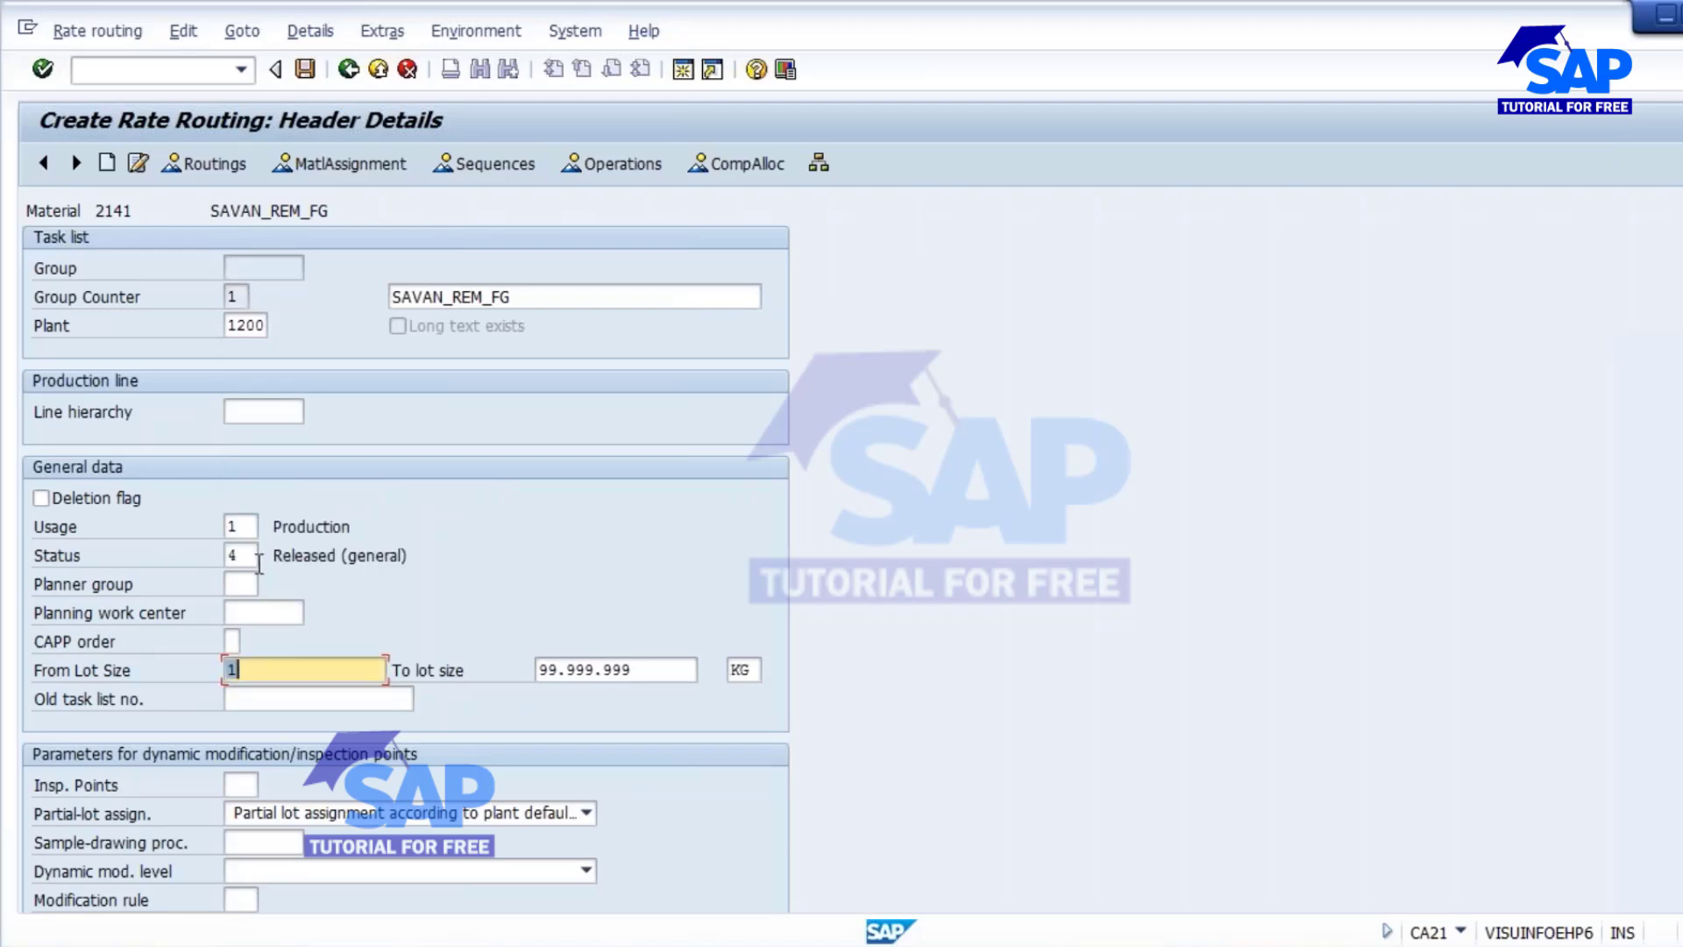
- Open the operation overview and assign production line SAVAN_11, copied from the Notepad notes, as work center of operation 0010
click(609, 164)
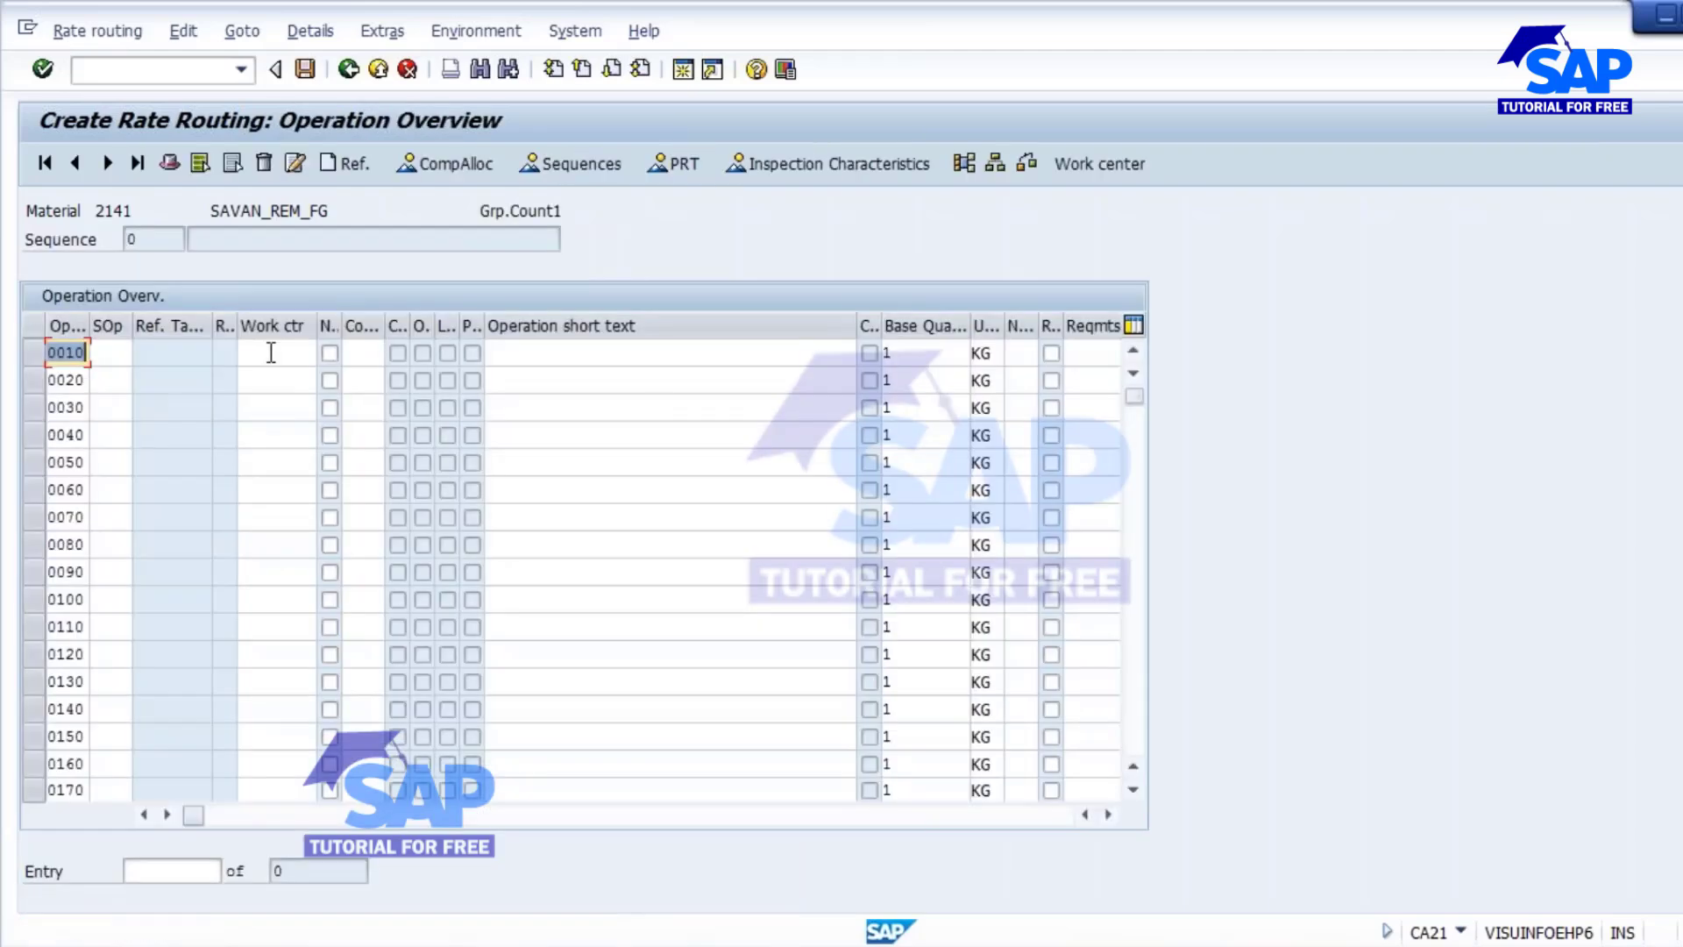
click(272, 352)
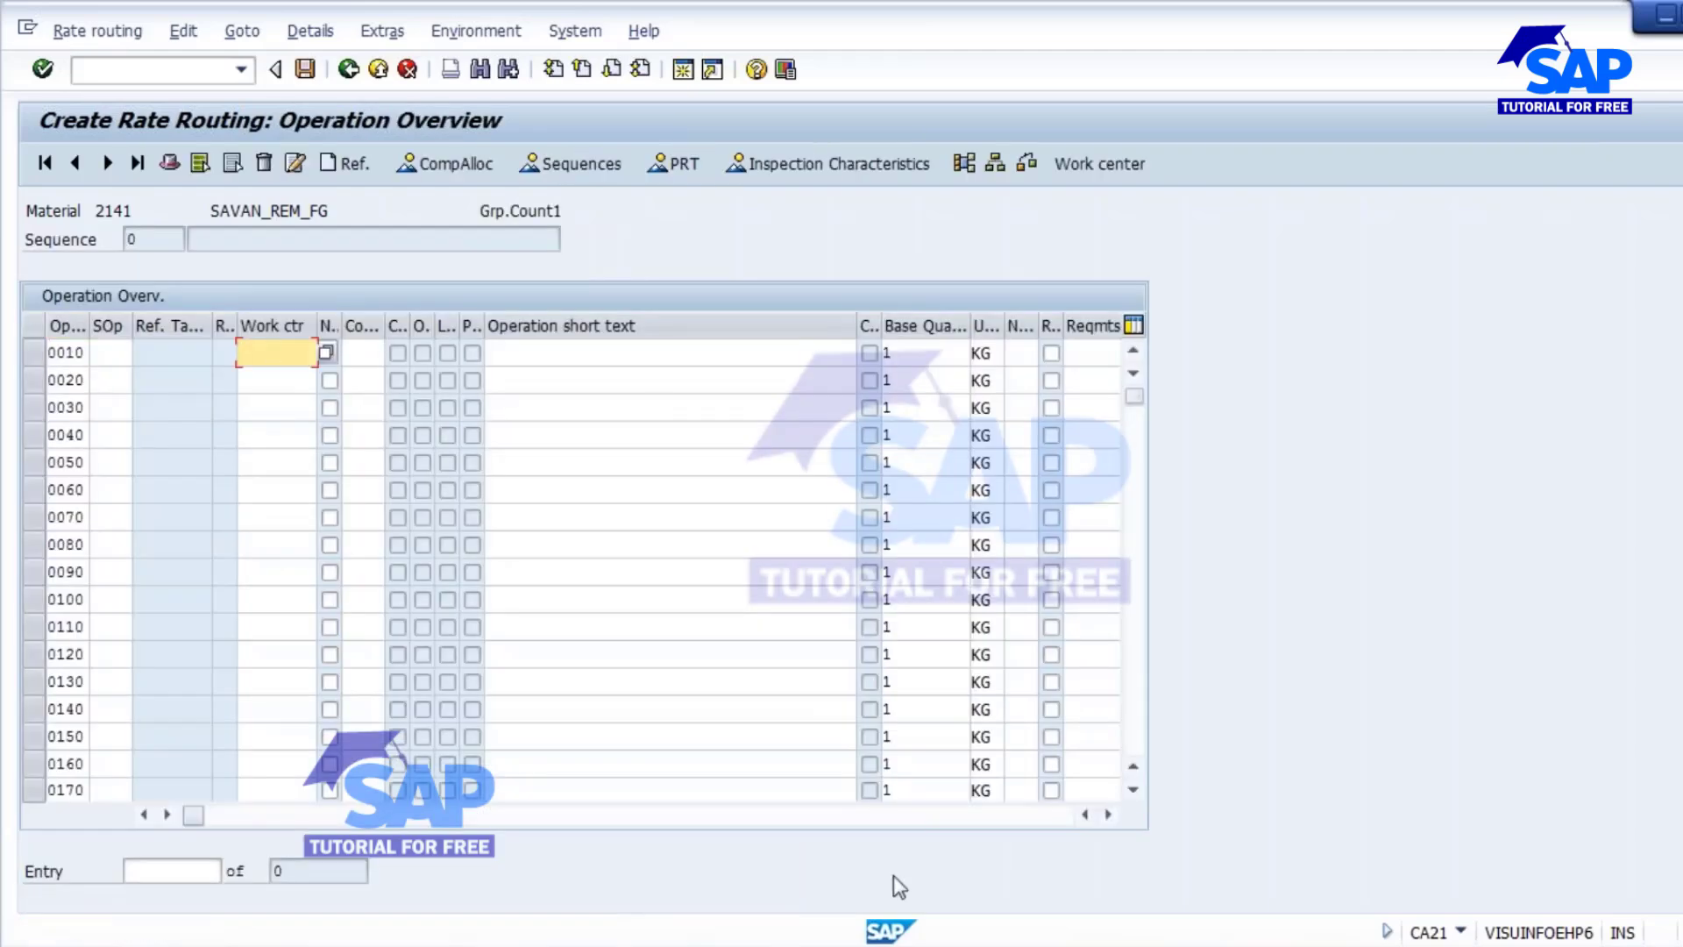
key(alt+Tab)
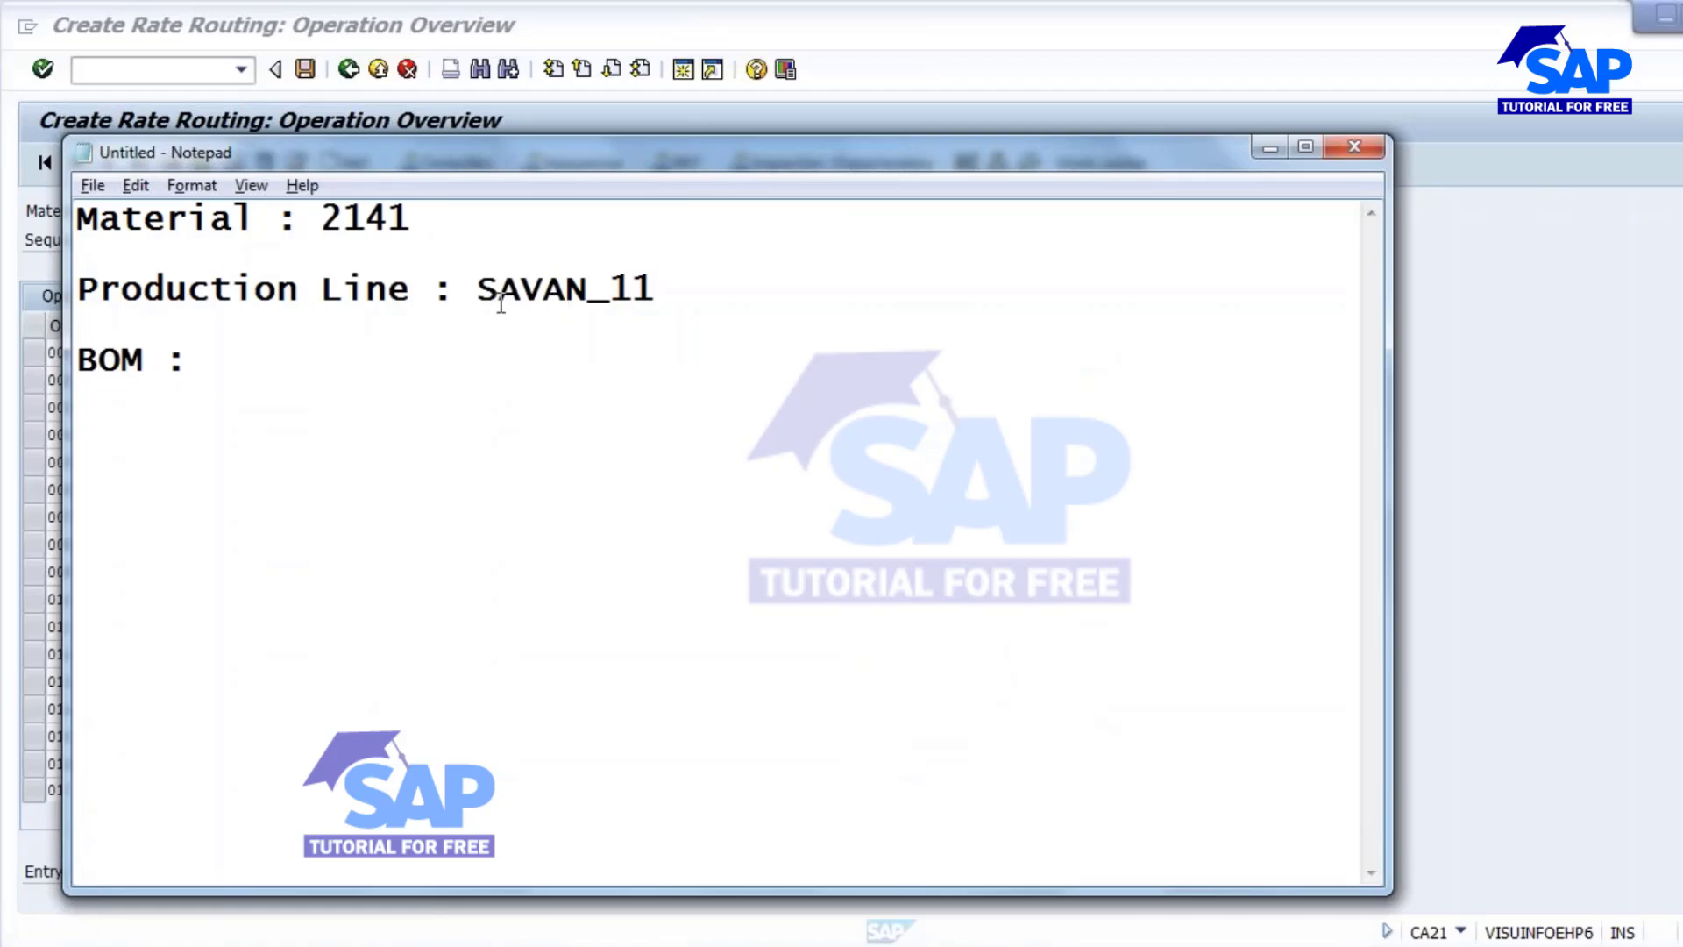
drag(476, 290, 658, 293)
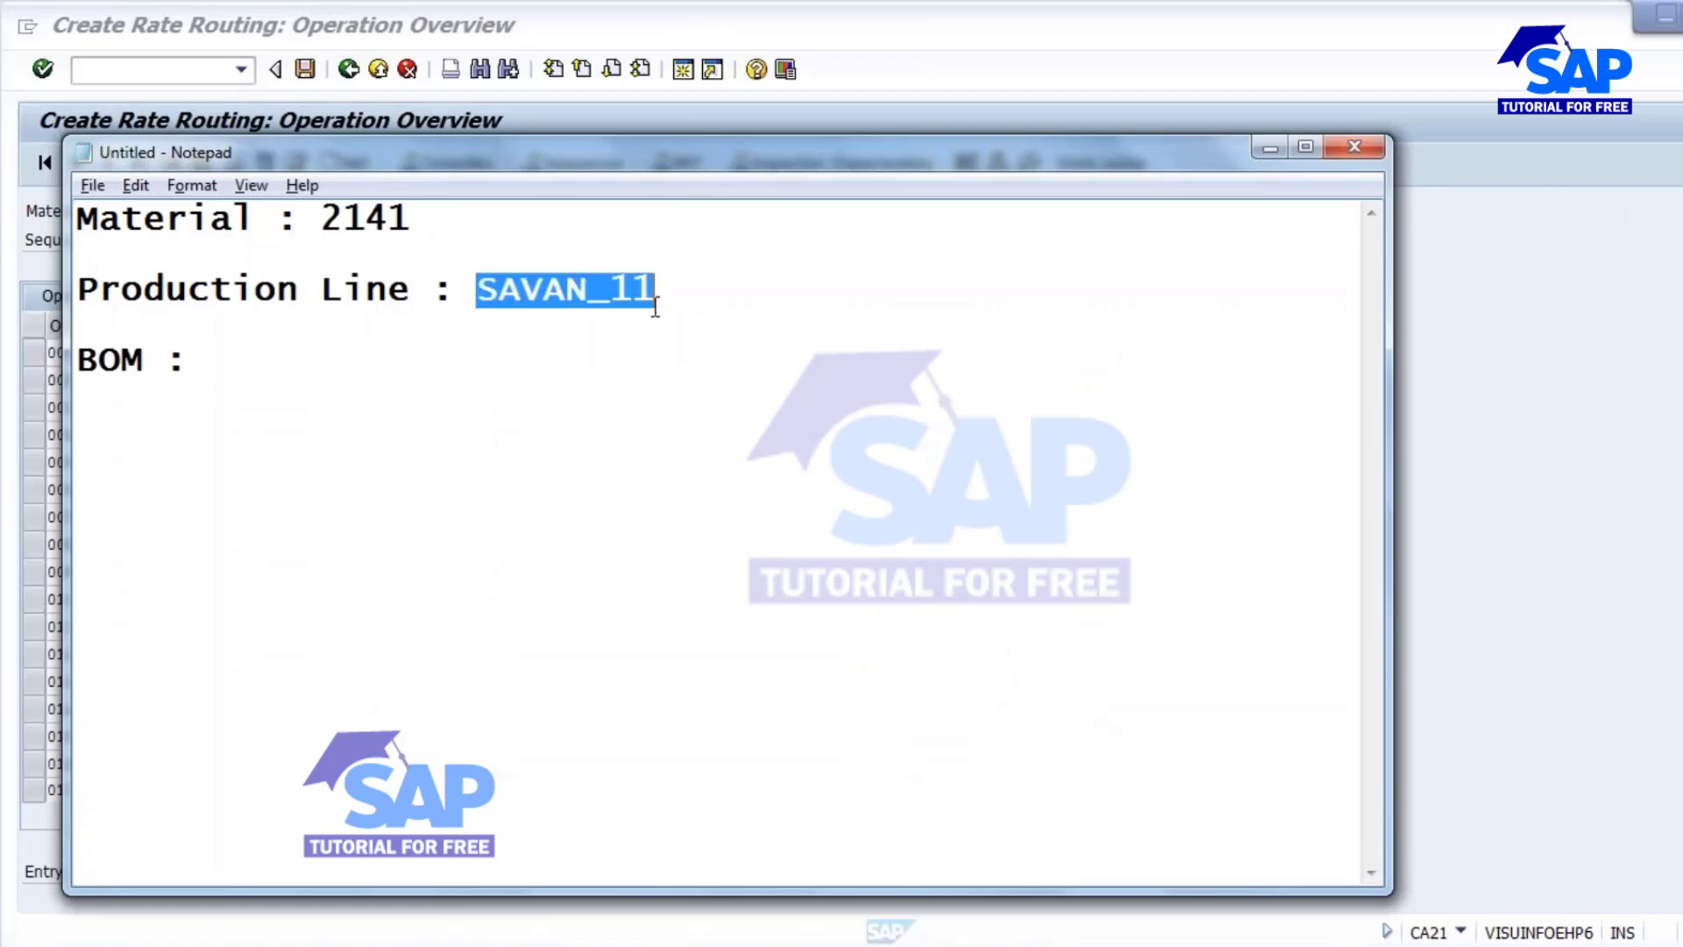
key(ctrl+c)
key(alt+Tab)
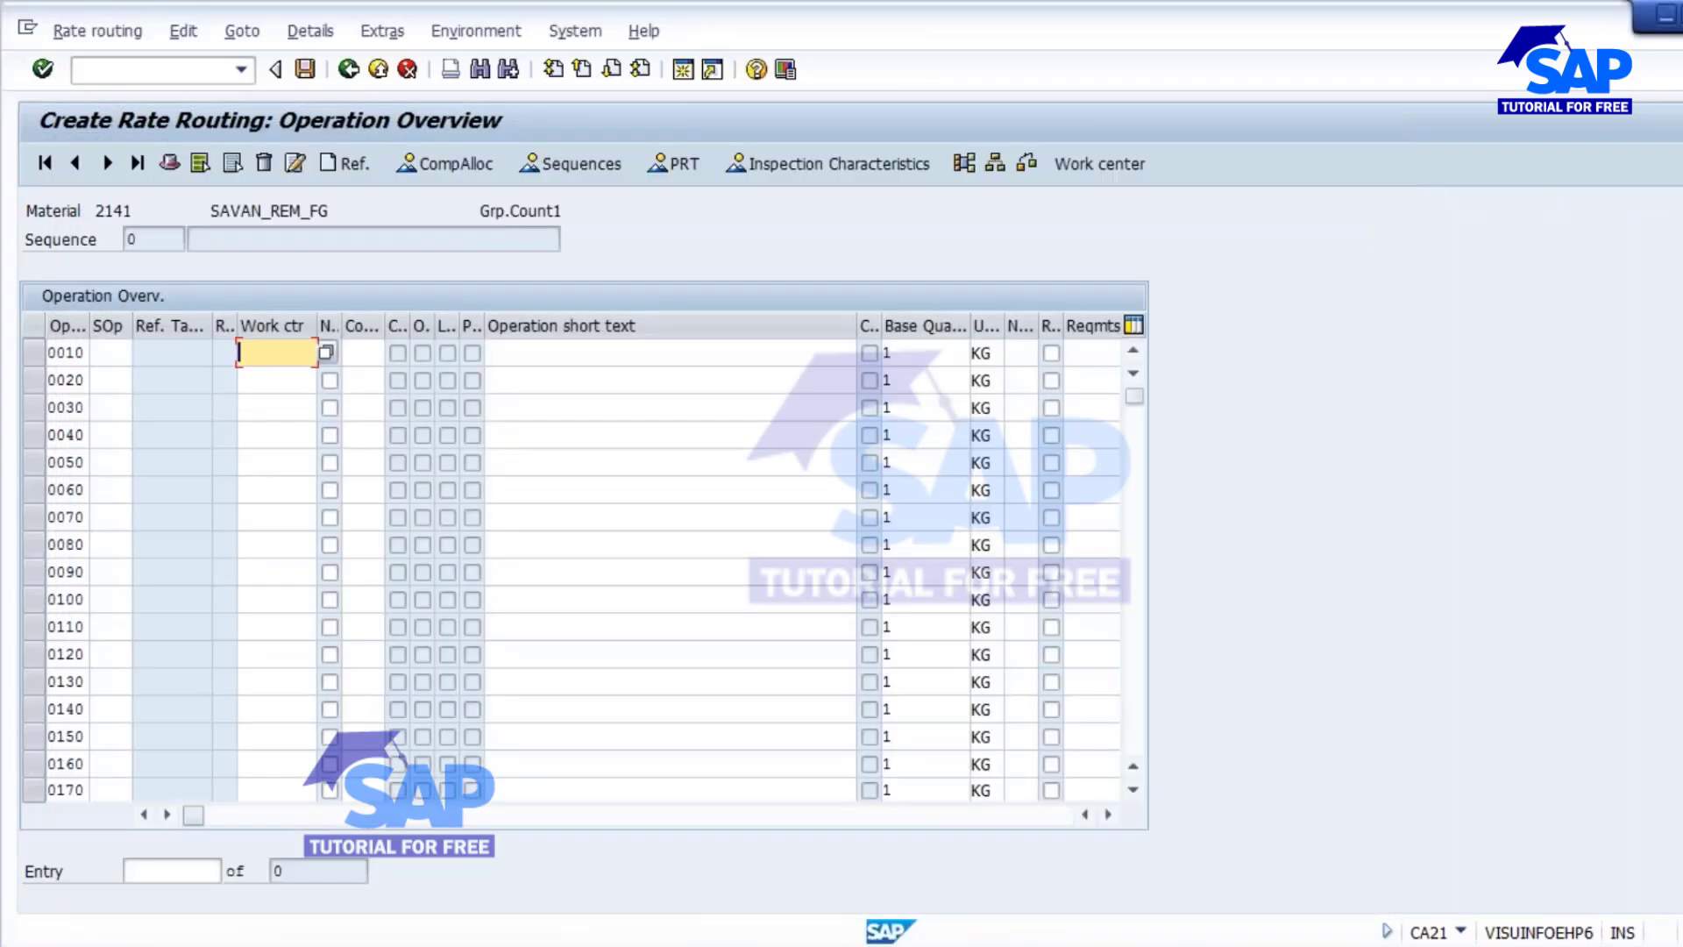
key(ctrl+v)
- Enter "Production operation" as the short text of operation 0010 and narrow the short text column
click(550, 373)
click(553, 354)
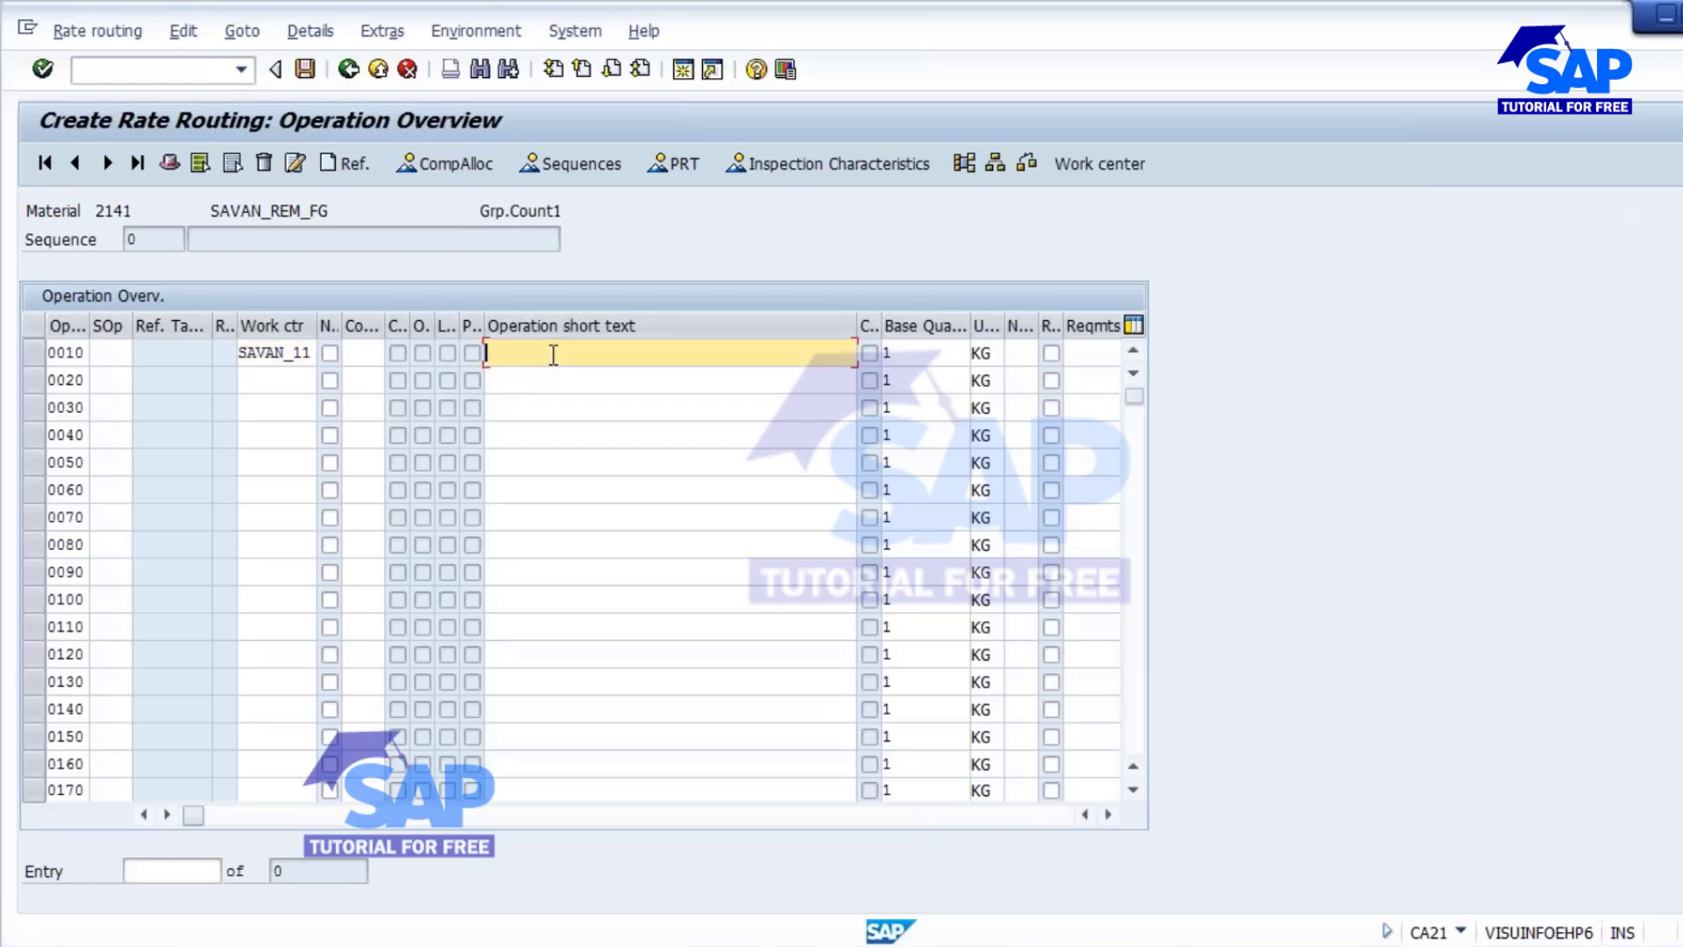
text(Product)
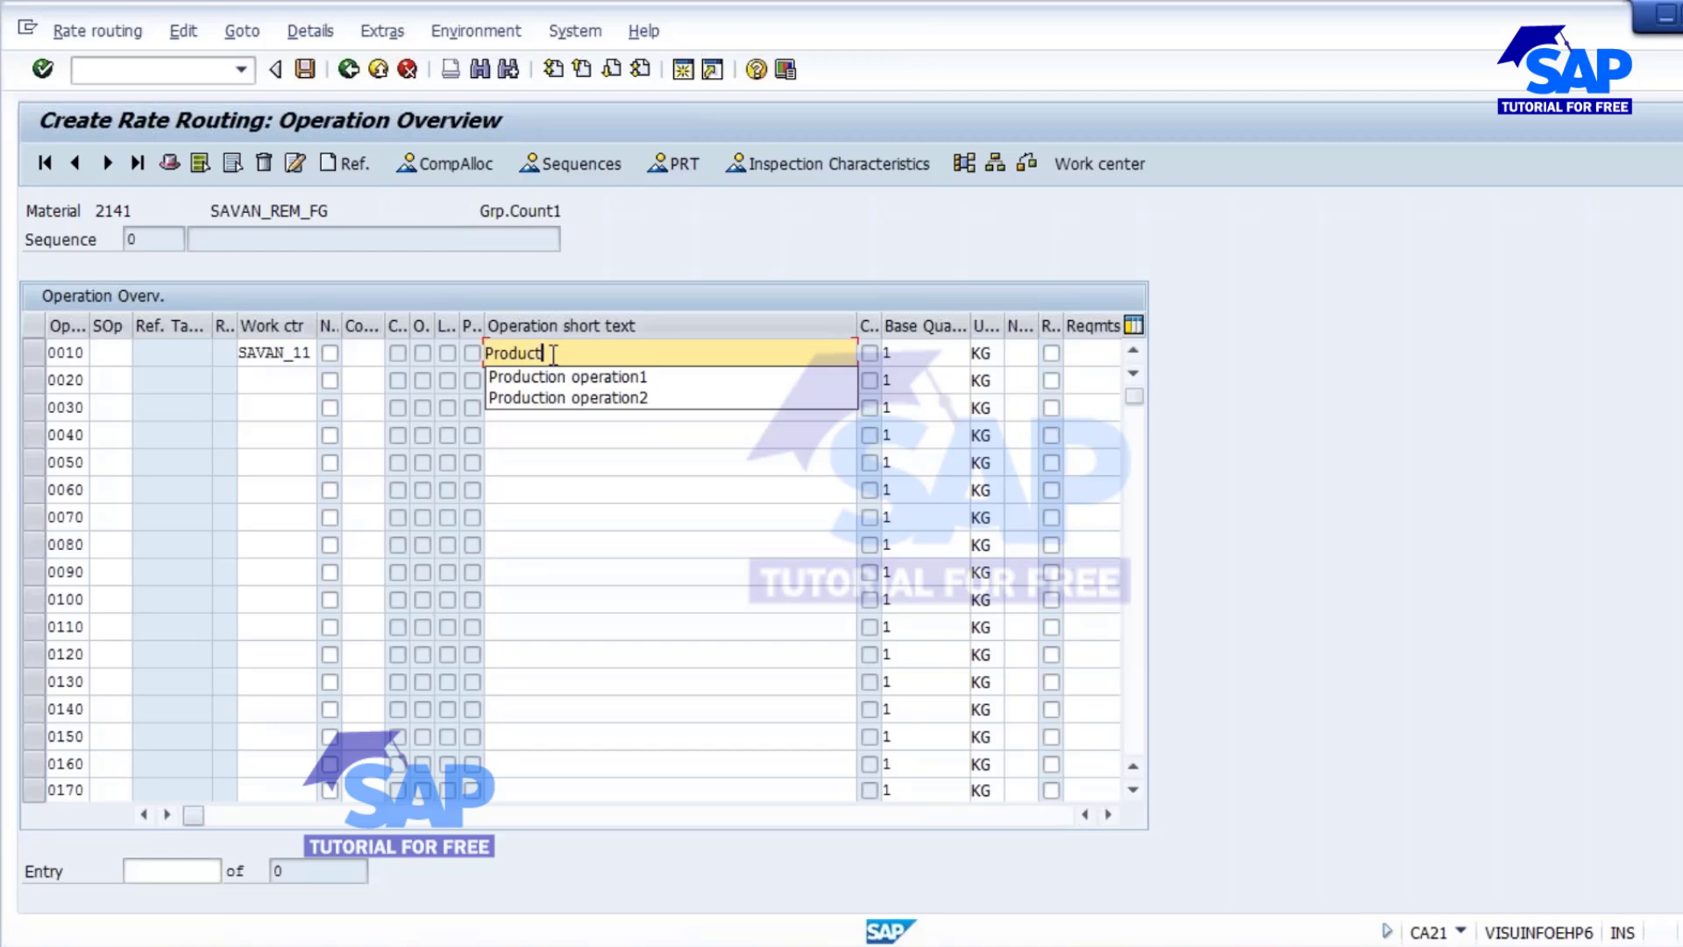
text(ion)
key(Down)
key(Return)
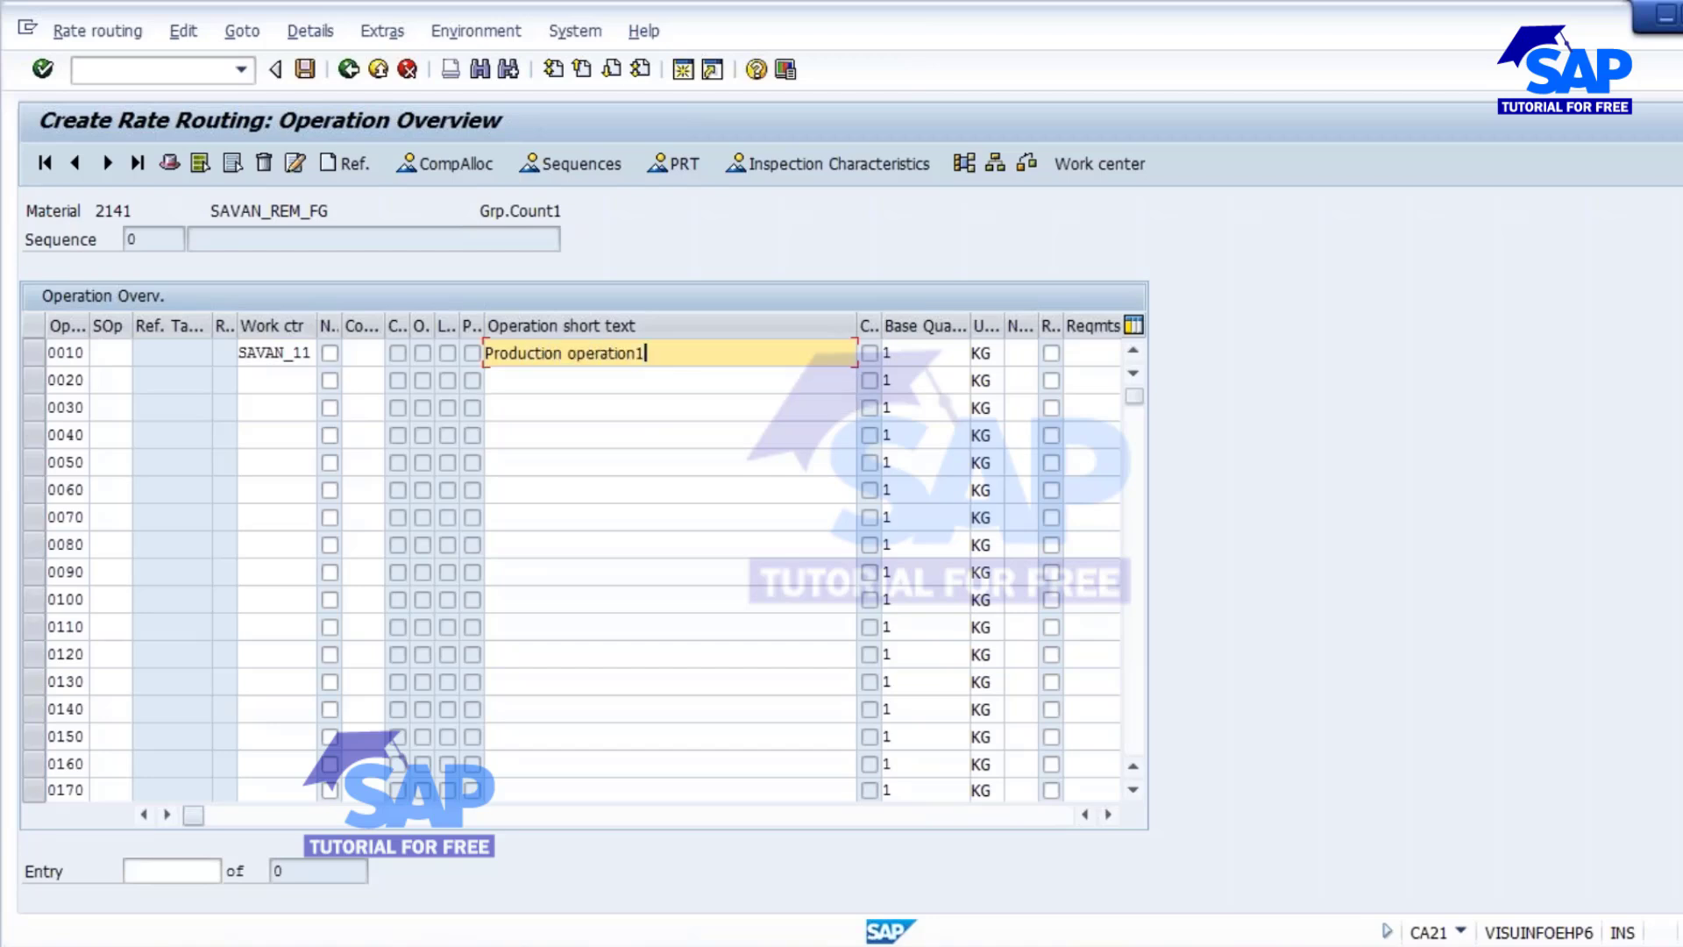
key(BackSpace)
key(Escape)
drag(857, 325, 664, 351)
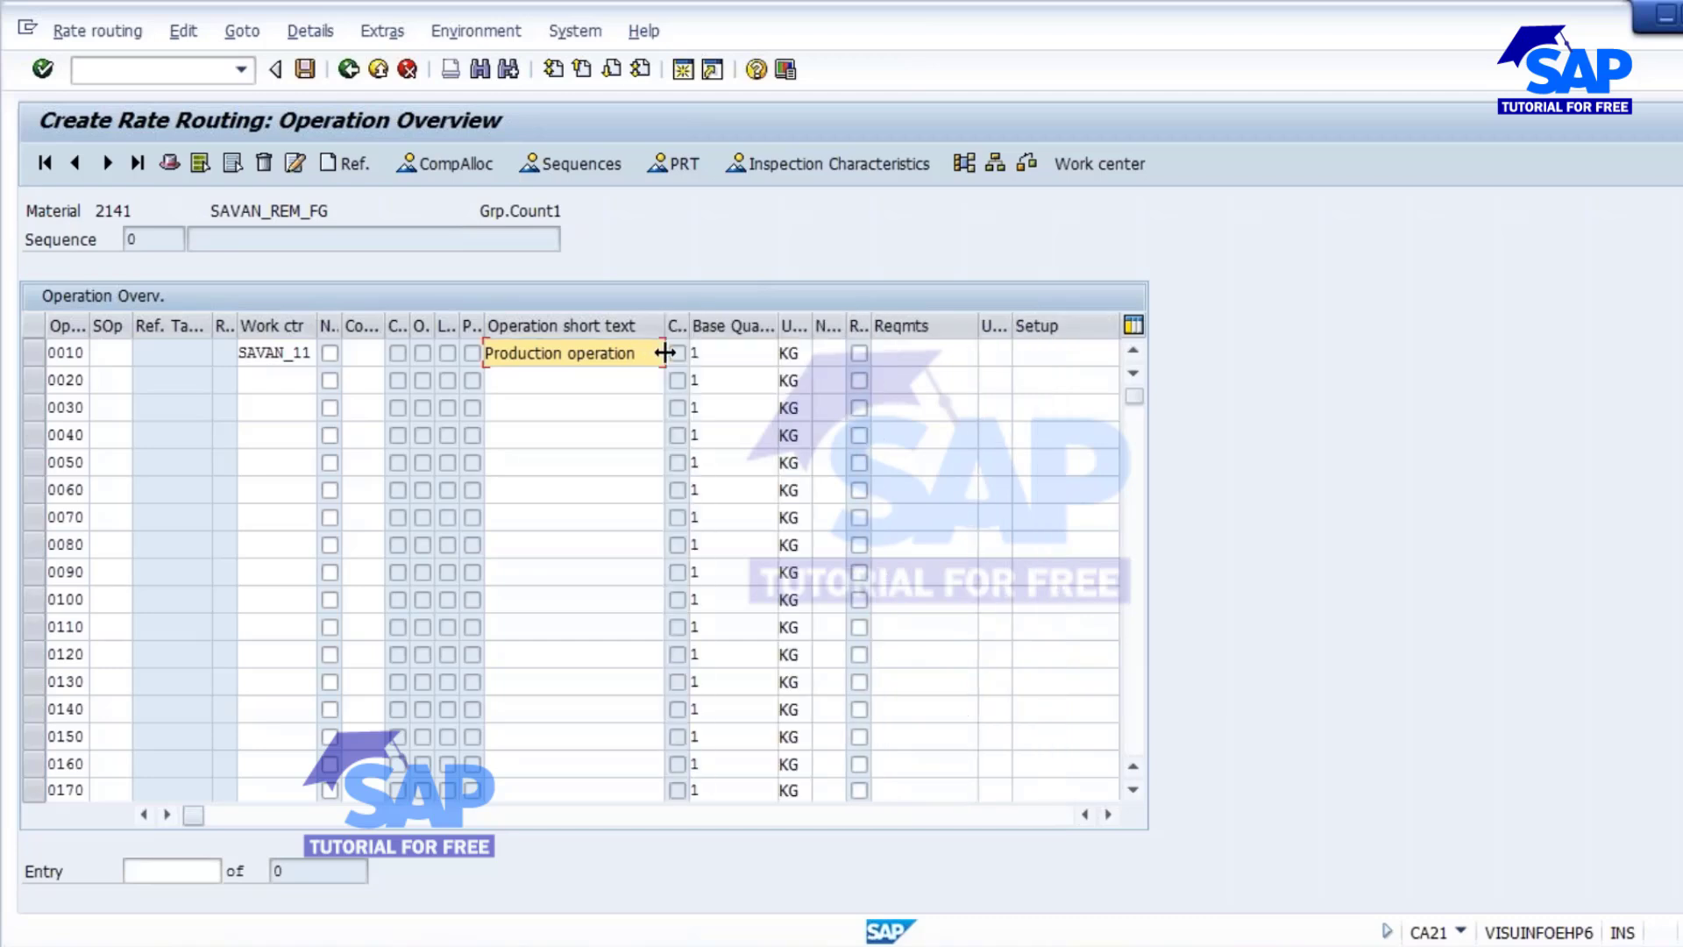
- Confirm operation 0010 and pass its standard value check with production time, setup and teardown left blank
key(Return)
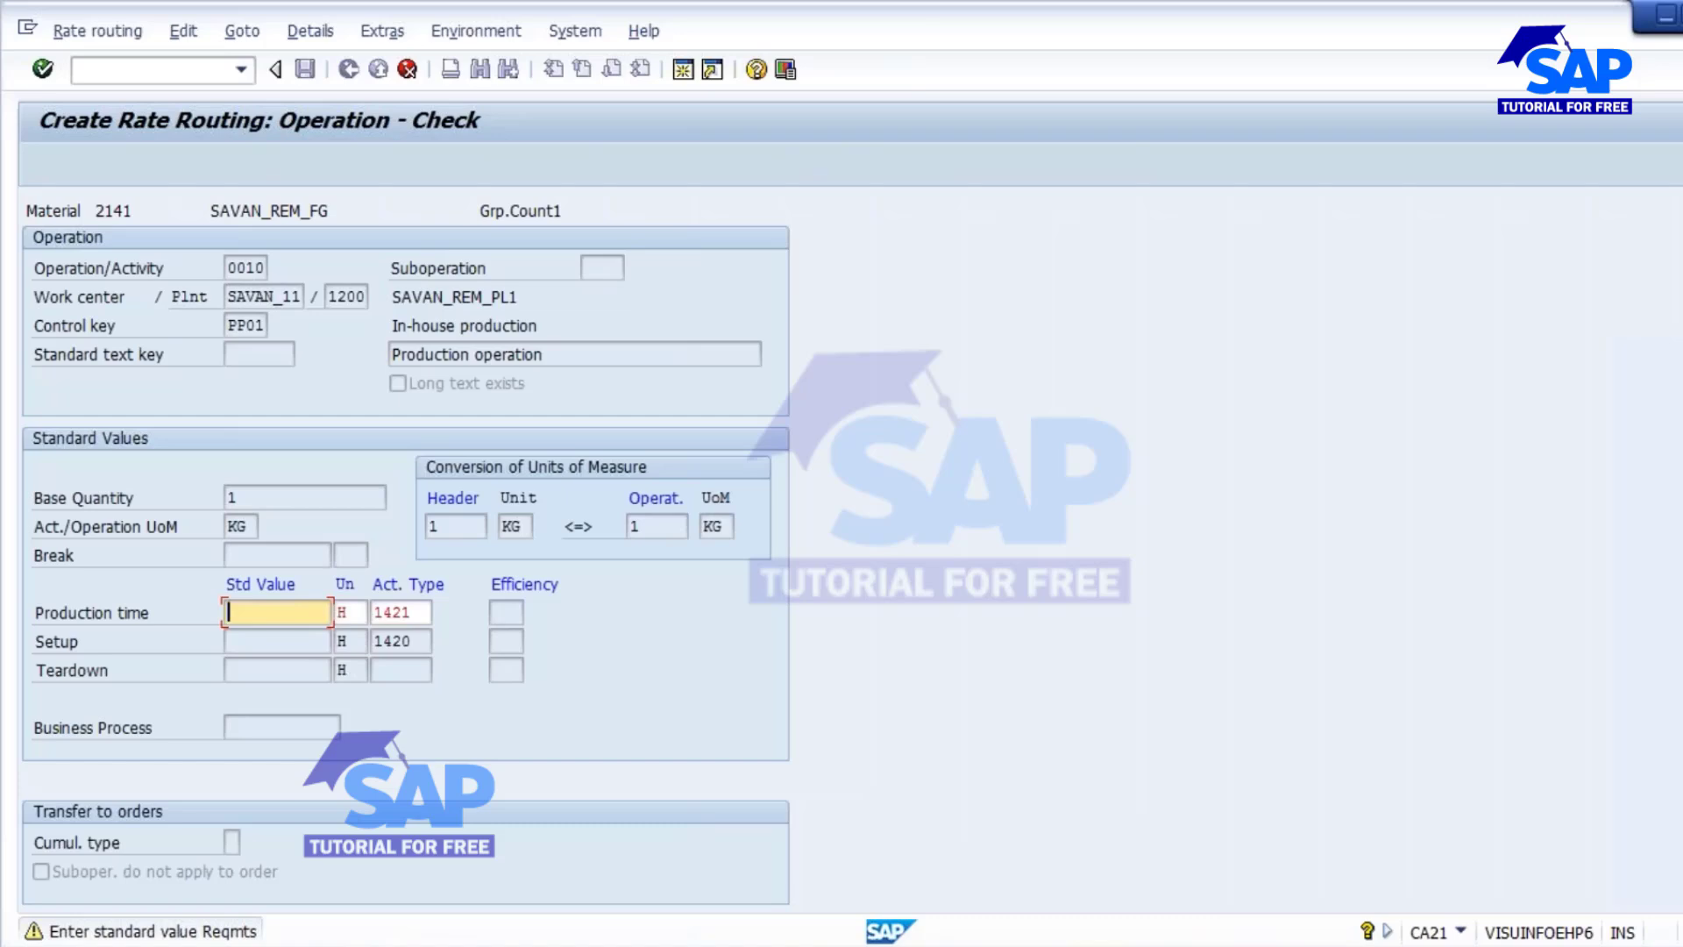
key(Return)
key(Return)
key(Return)
key(Return)
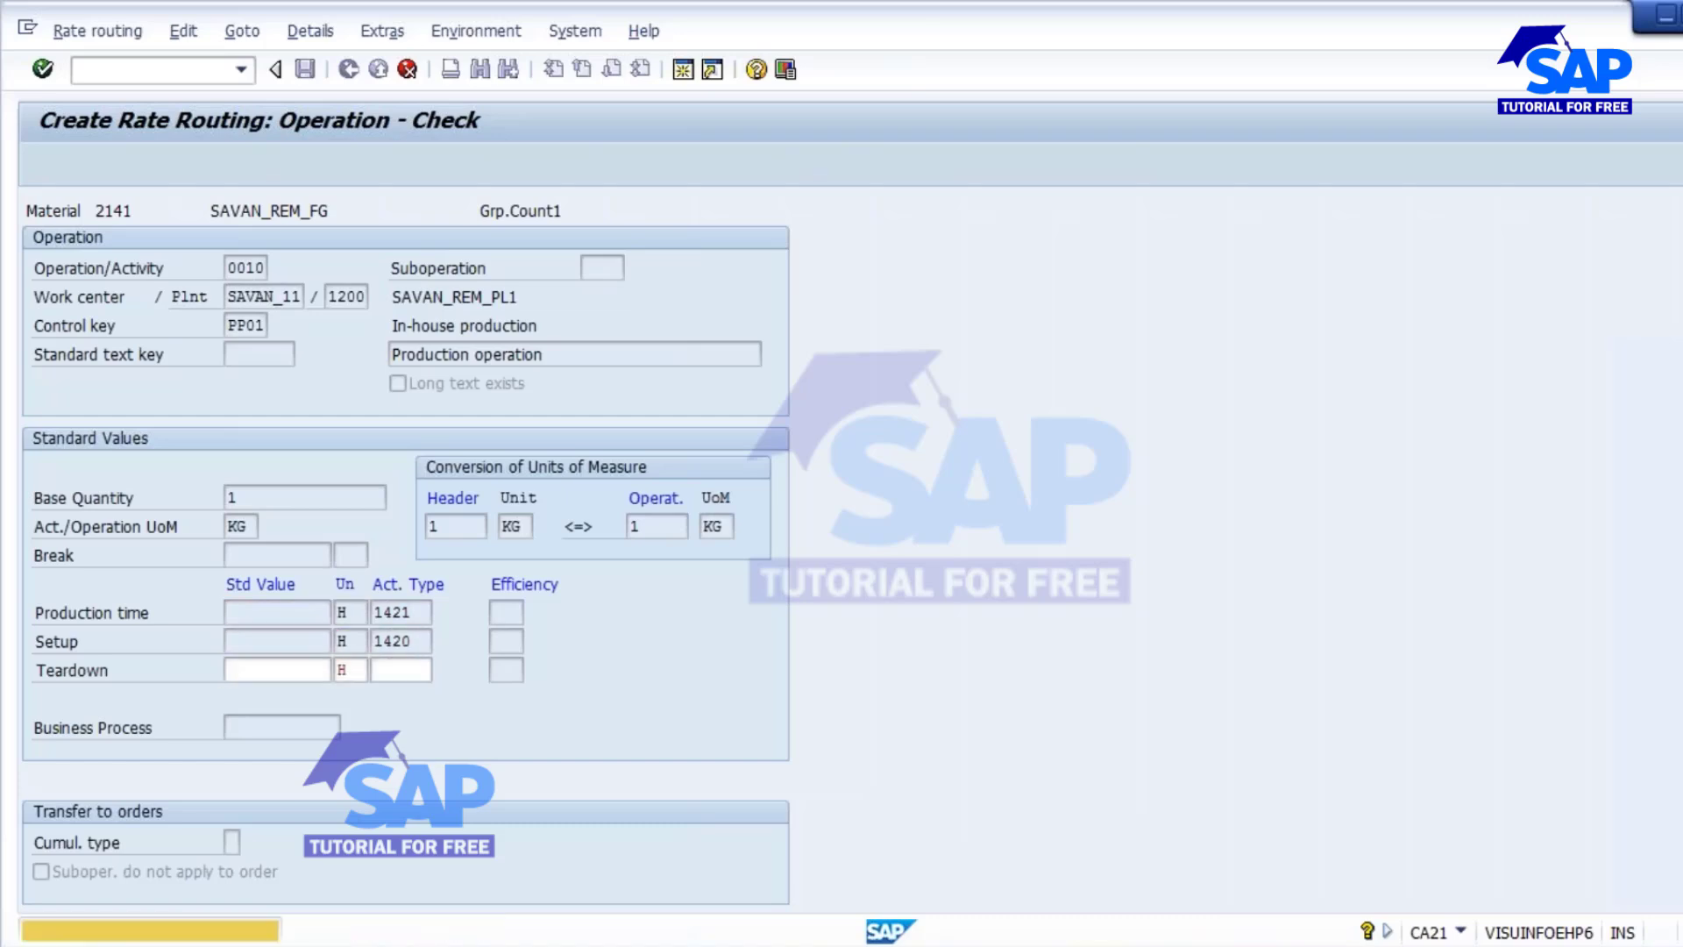
key(Return)
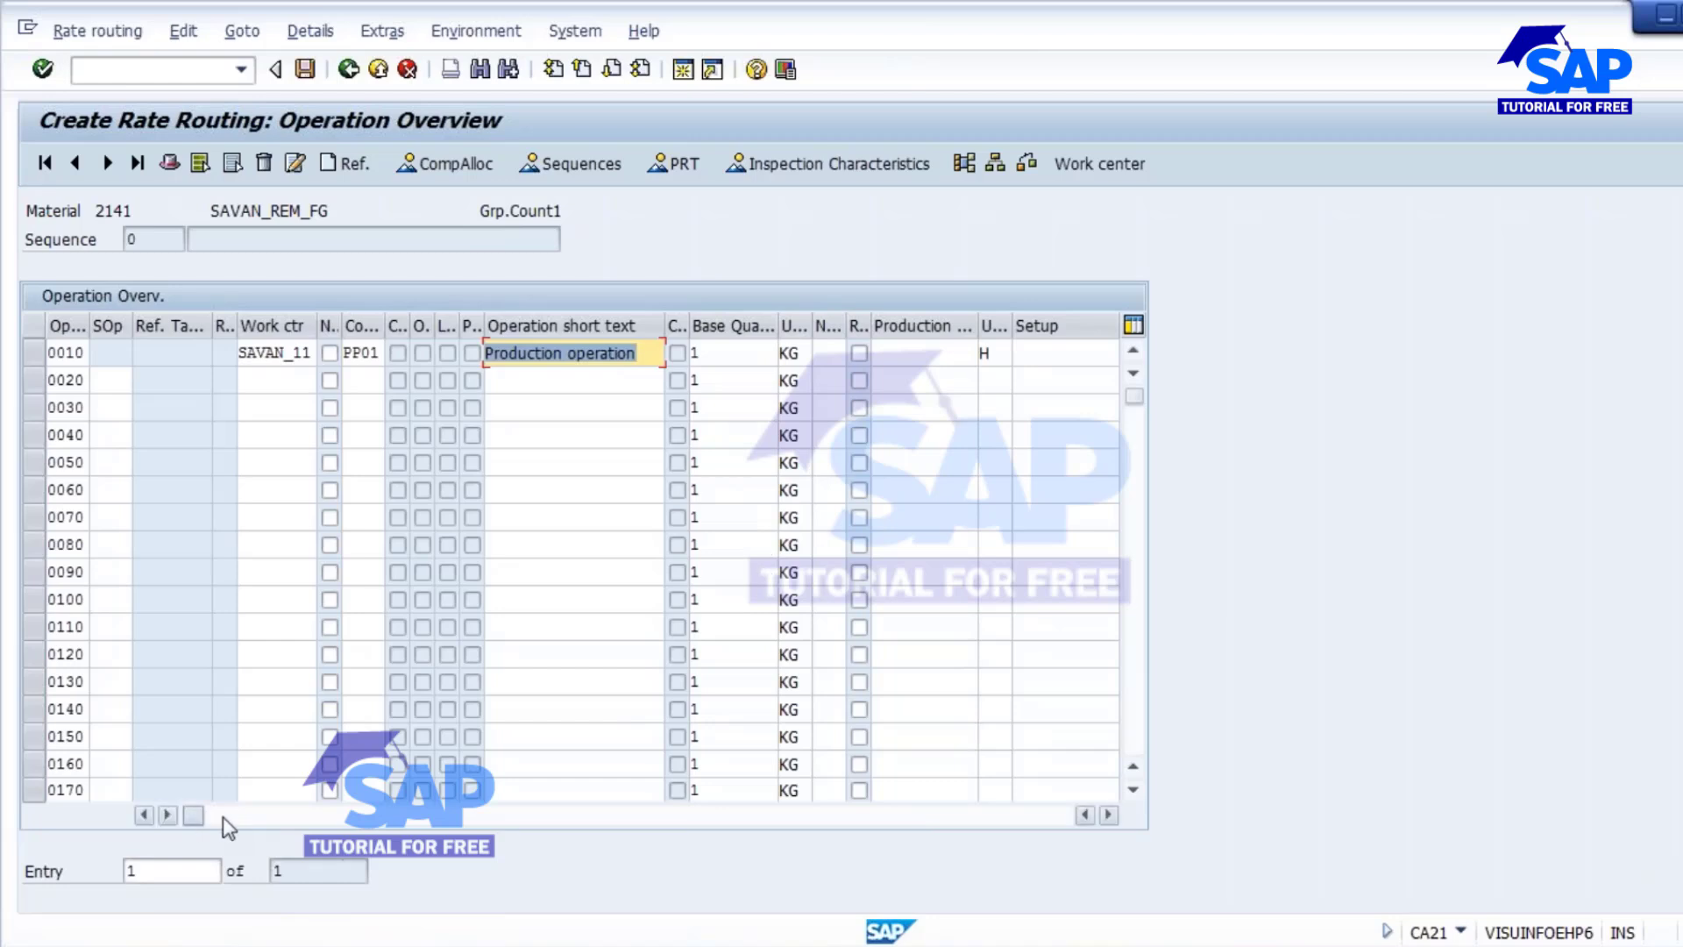
- Set the base quantity of operation 0010 to 100
drag(197, 816, 307, 818)
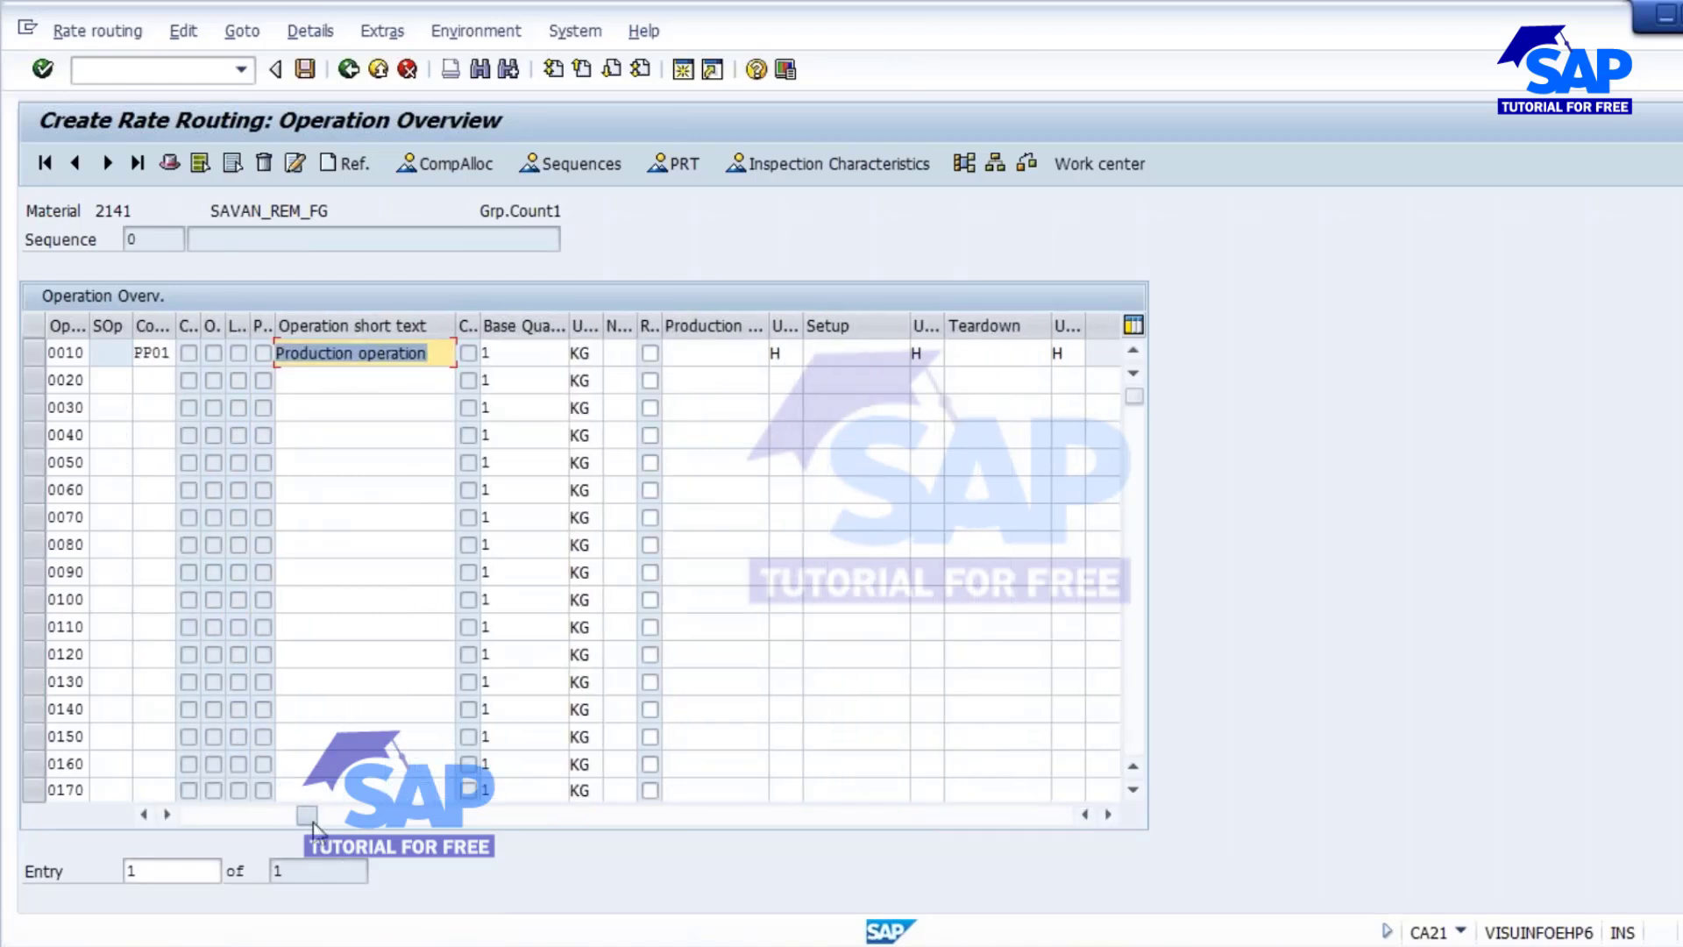
click(868, 353)
click(999, 352)
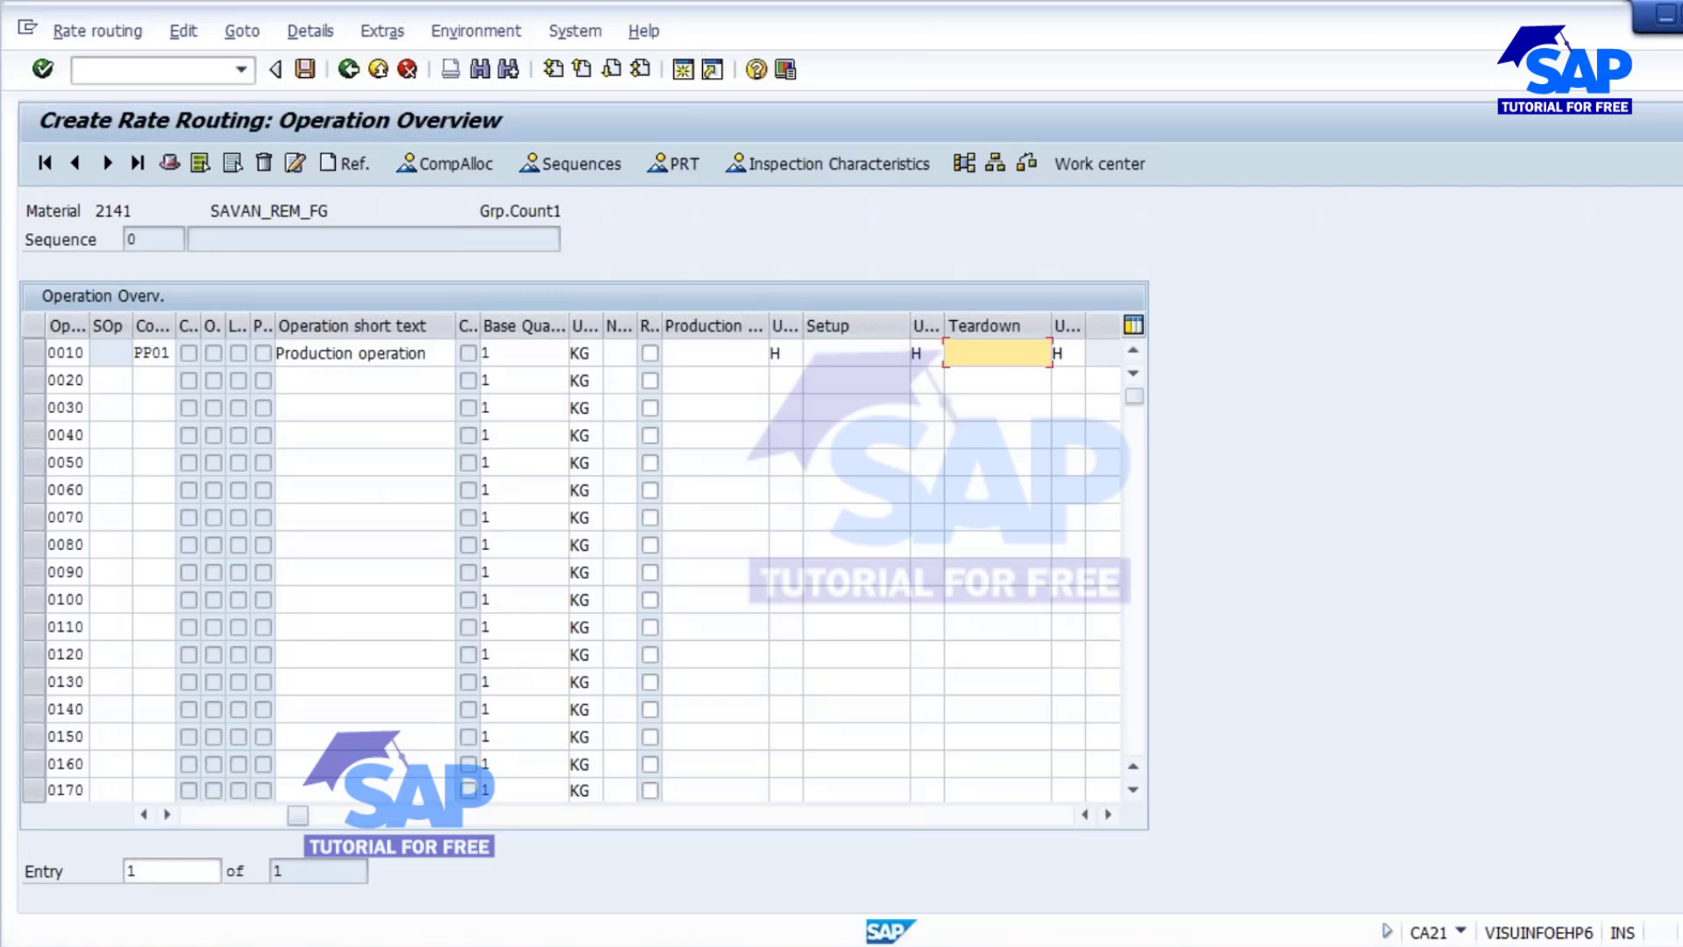
click(515, 355)
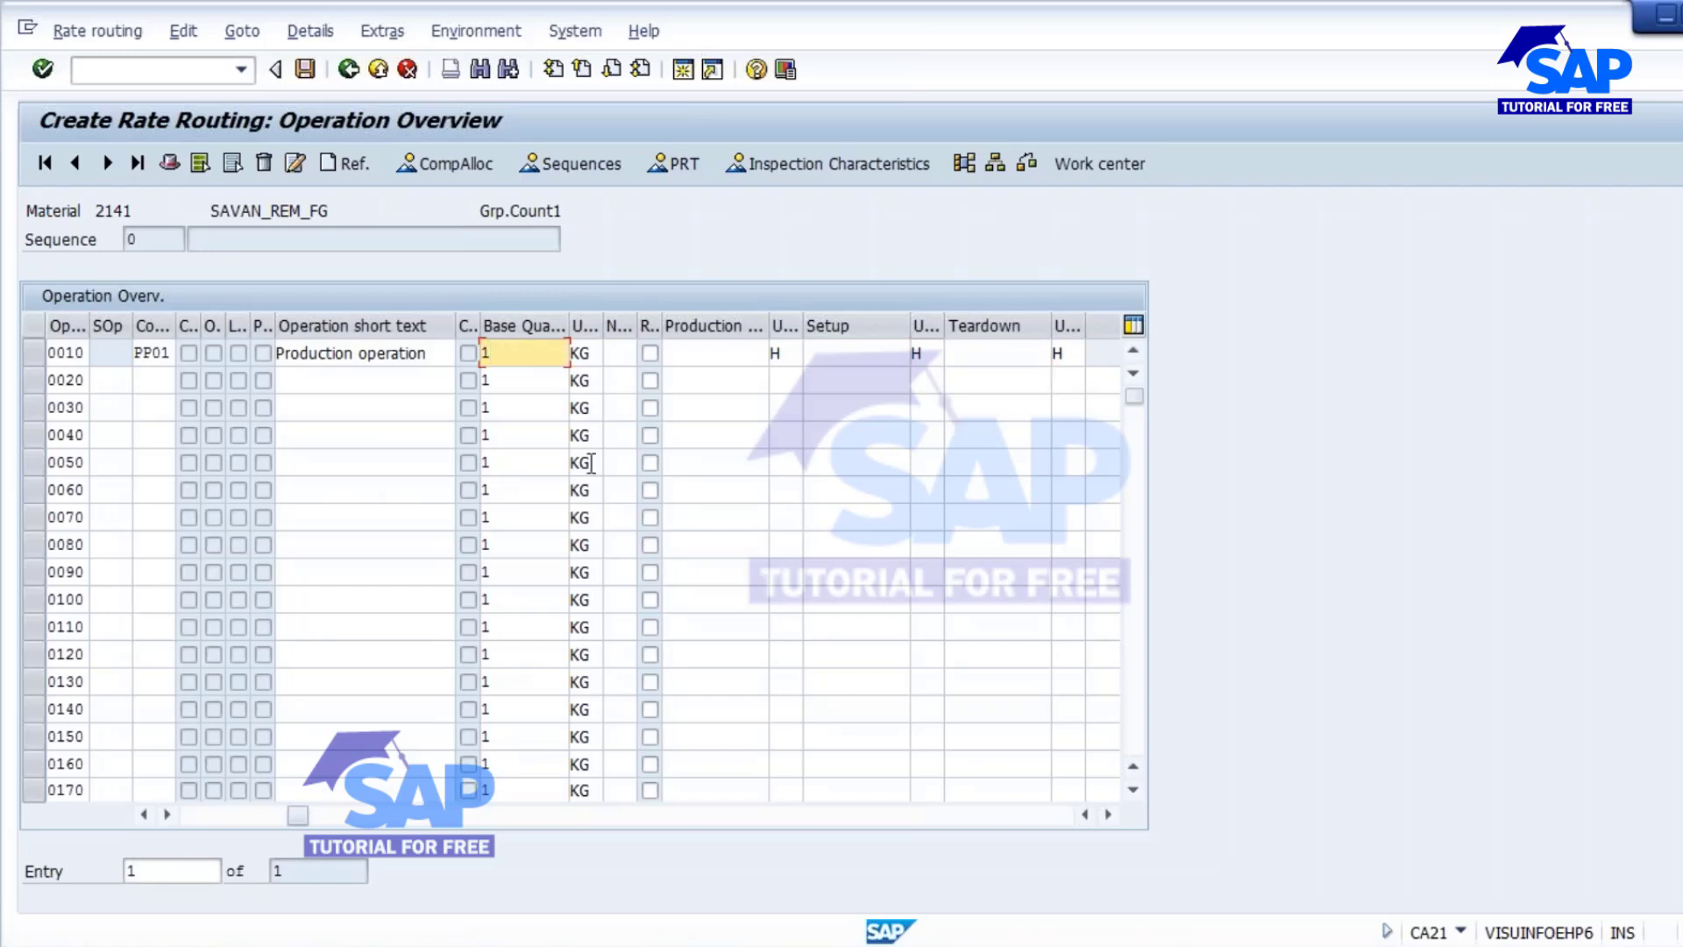
text(00)
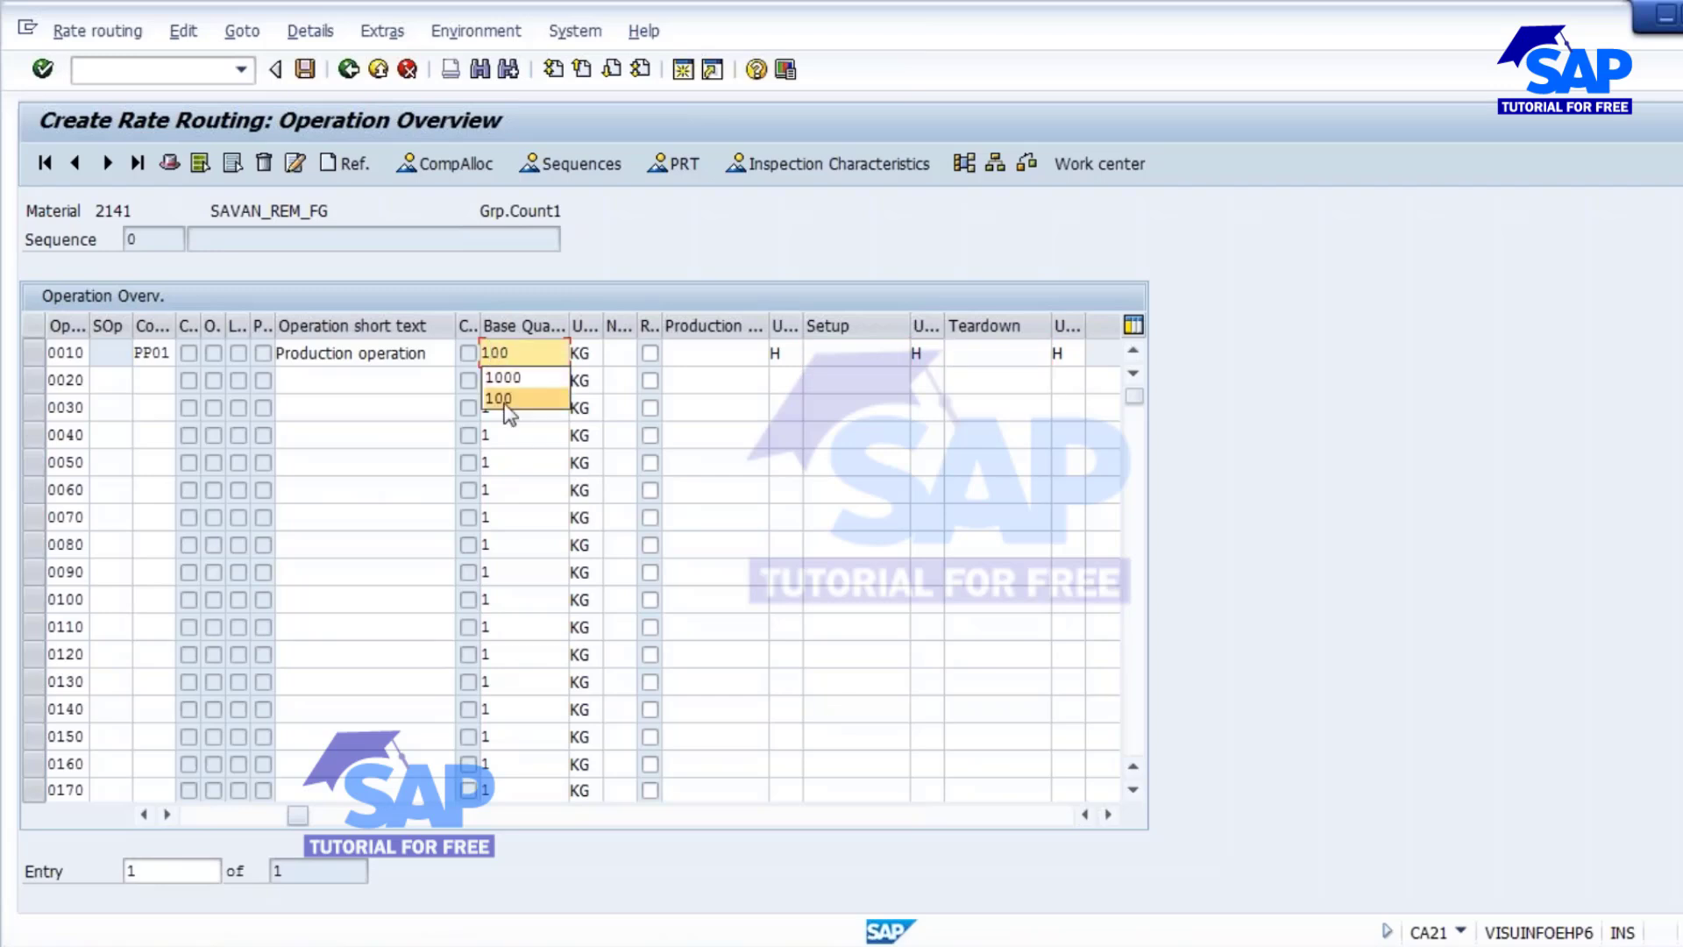
click(506, 402)
- Set the production time of operation 0010 to 2 H and pass the standard value check with setup and teardown left blank
click(691, 352)
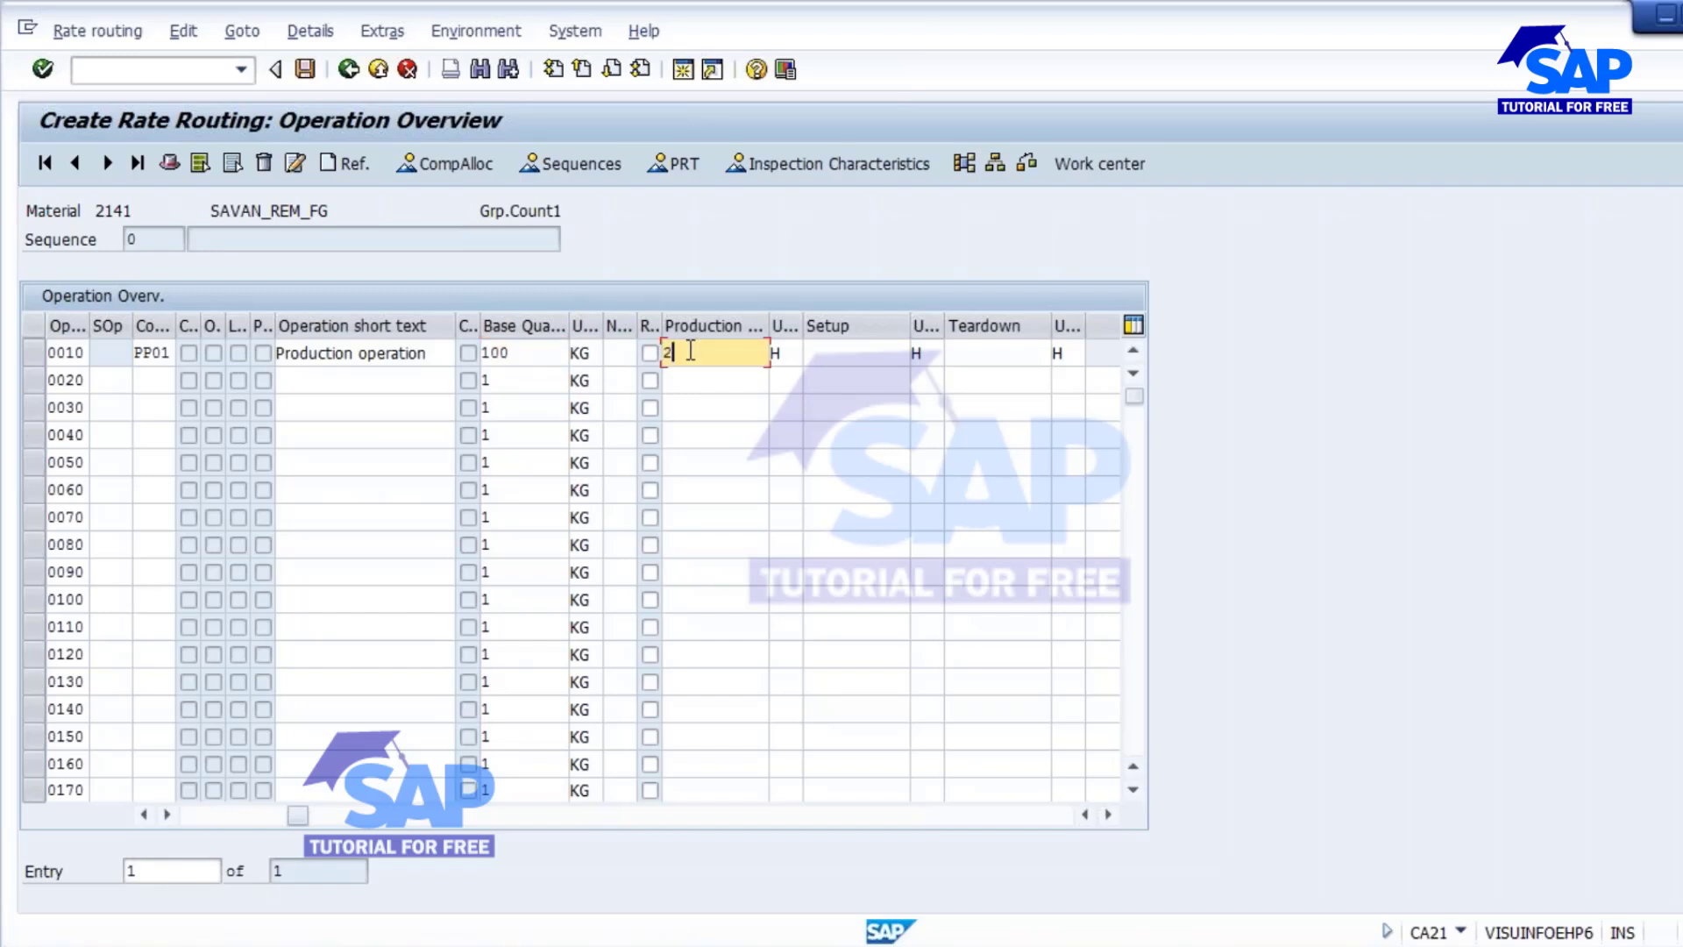
text(2)
key(Return)
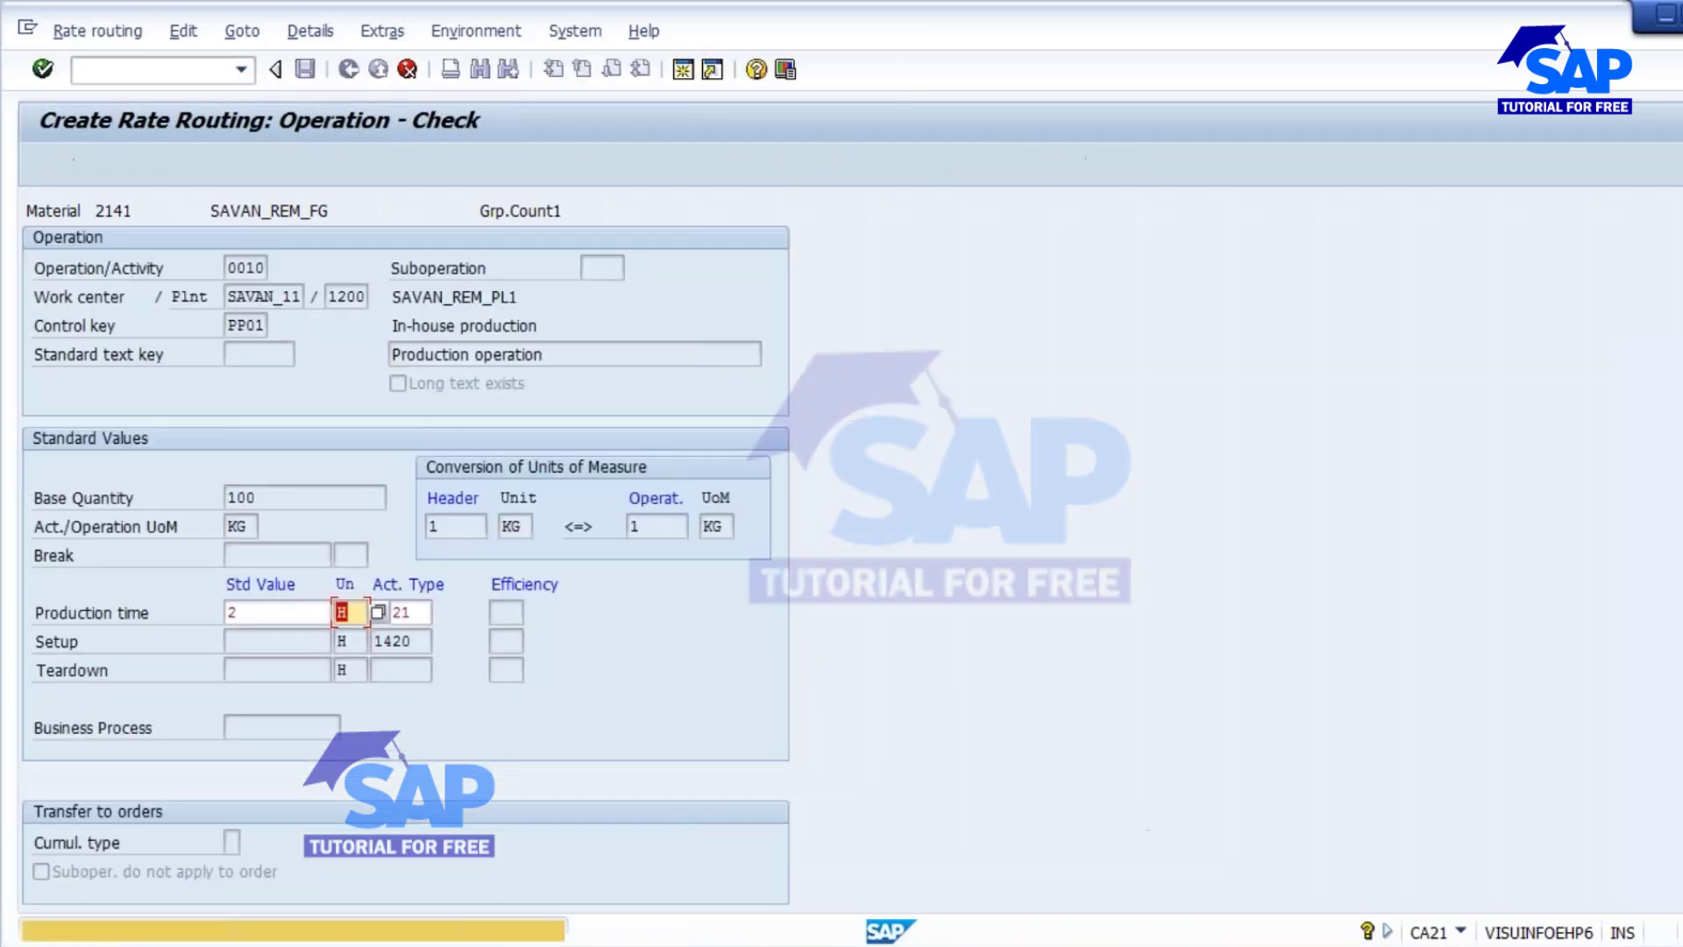
key(Return)
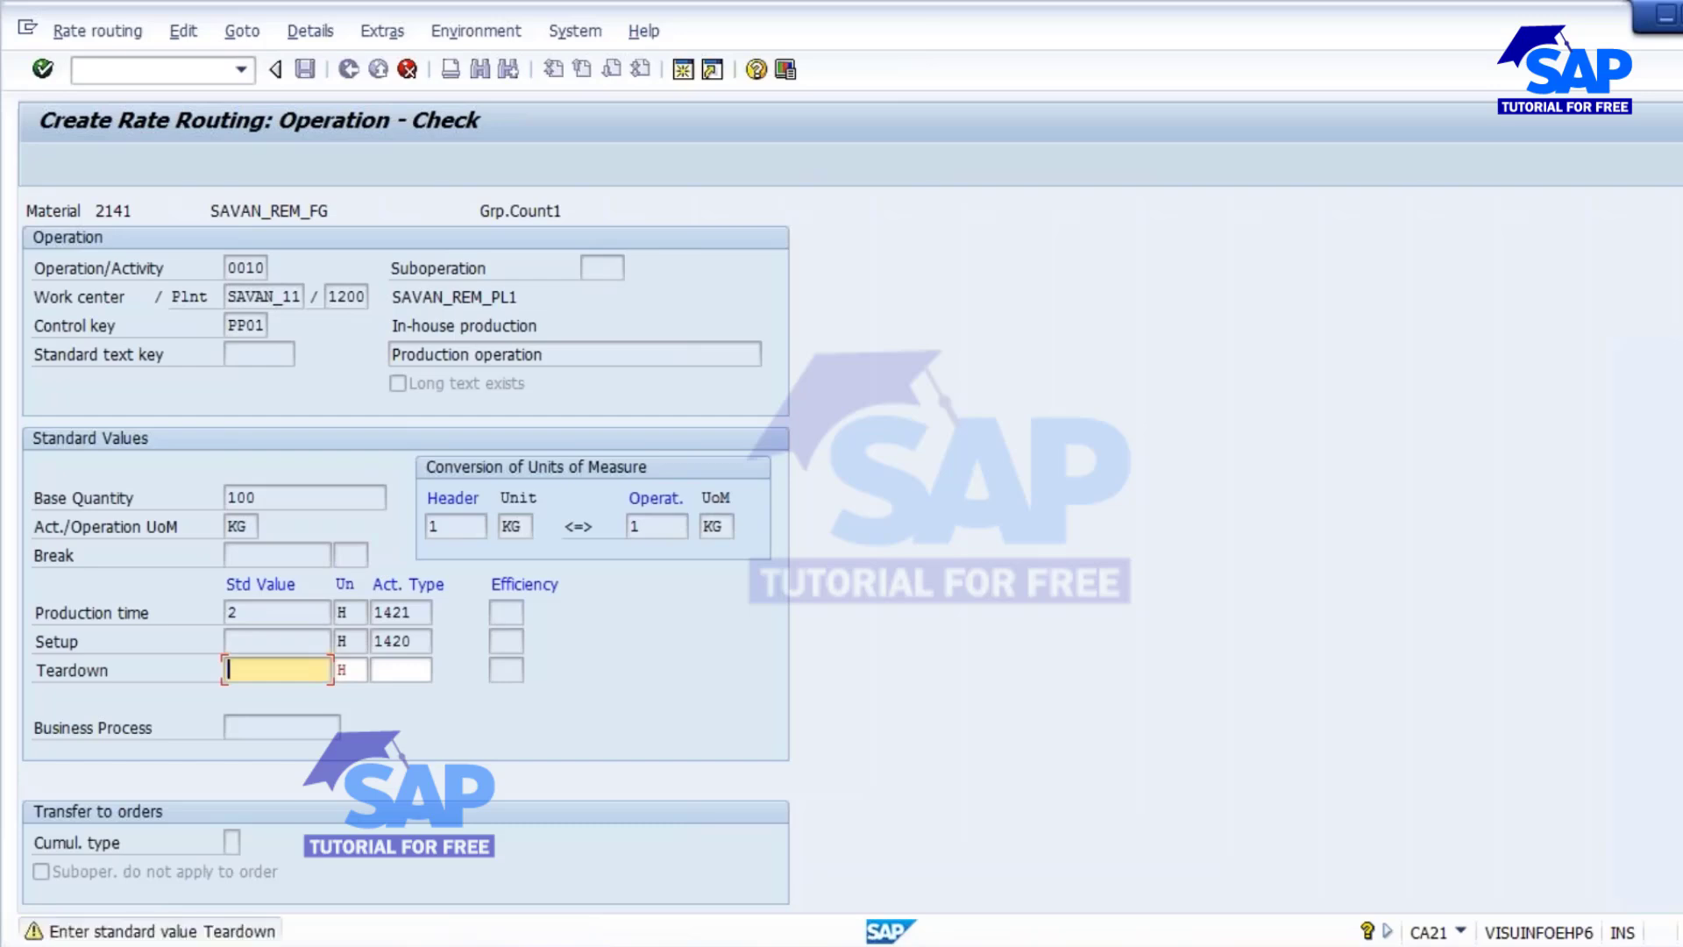
key(Return)
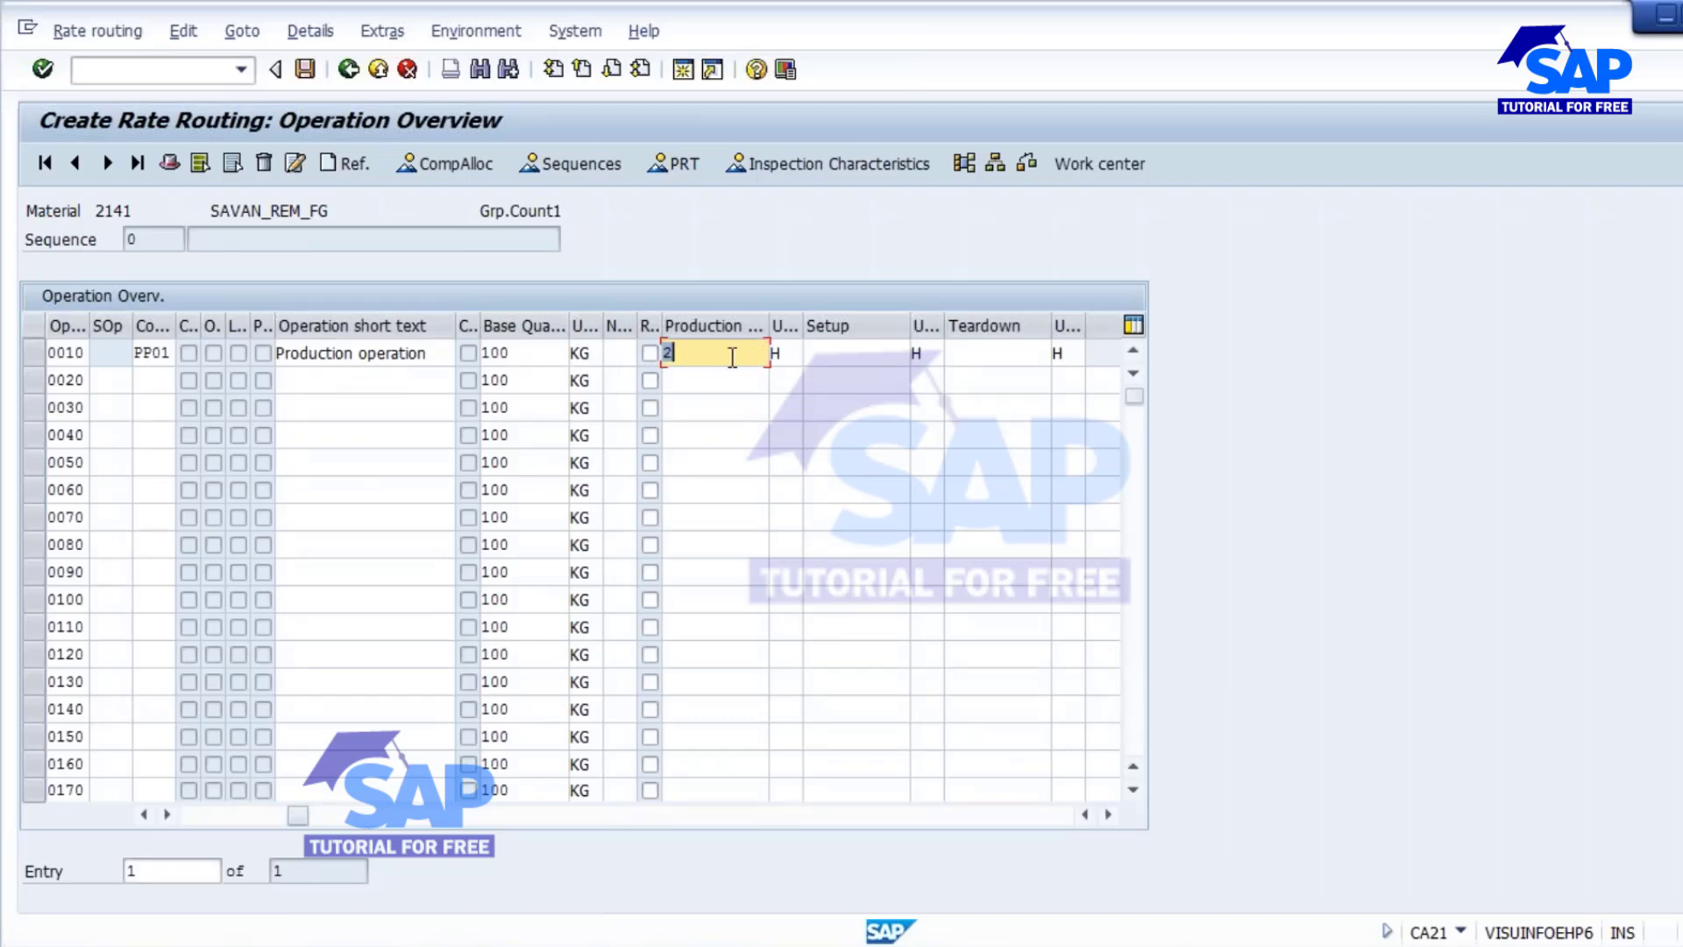
- Review the base quantity, standard values and work center of operation 0010, and save the rate routing
click(680, 358)
drag(533, 355, 482, 353)
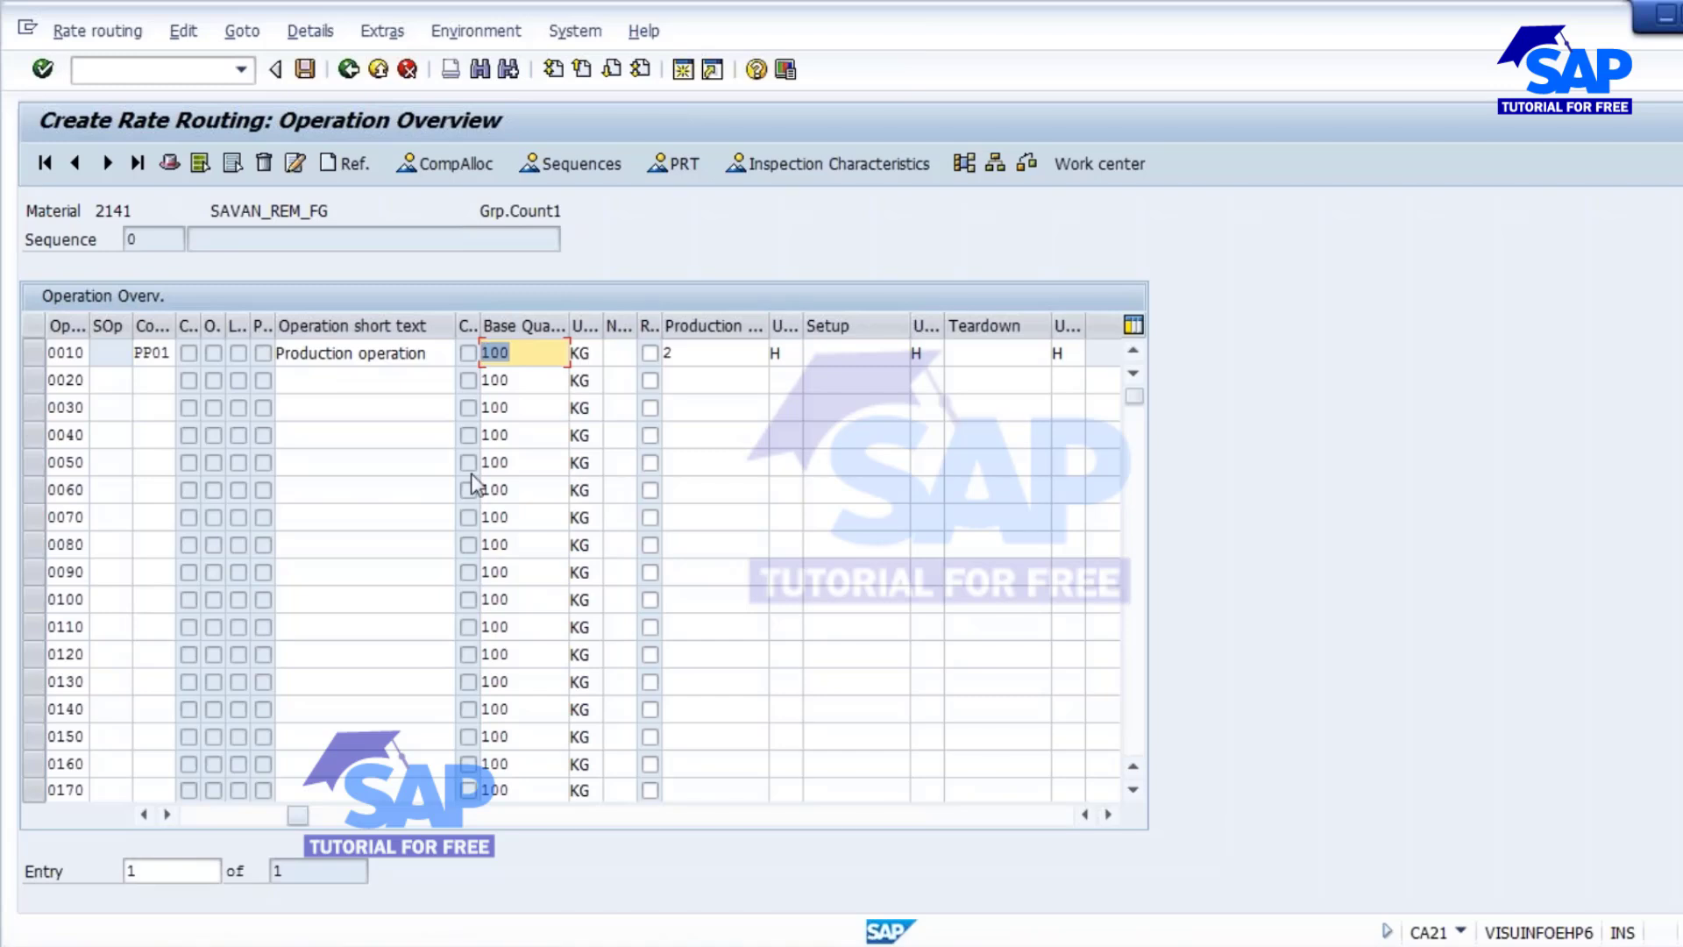
click(852, 356)
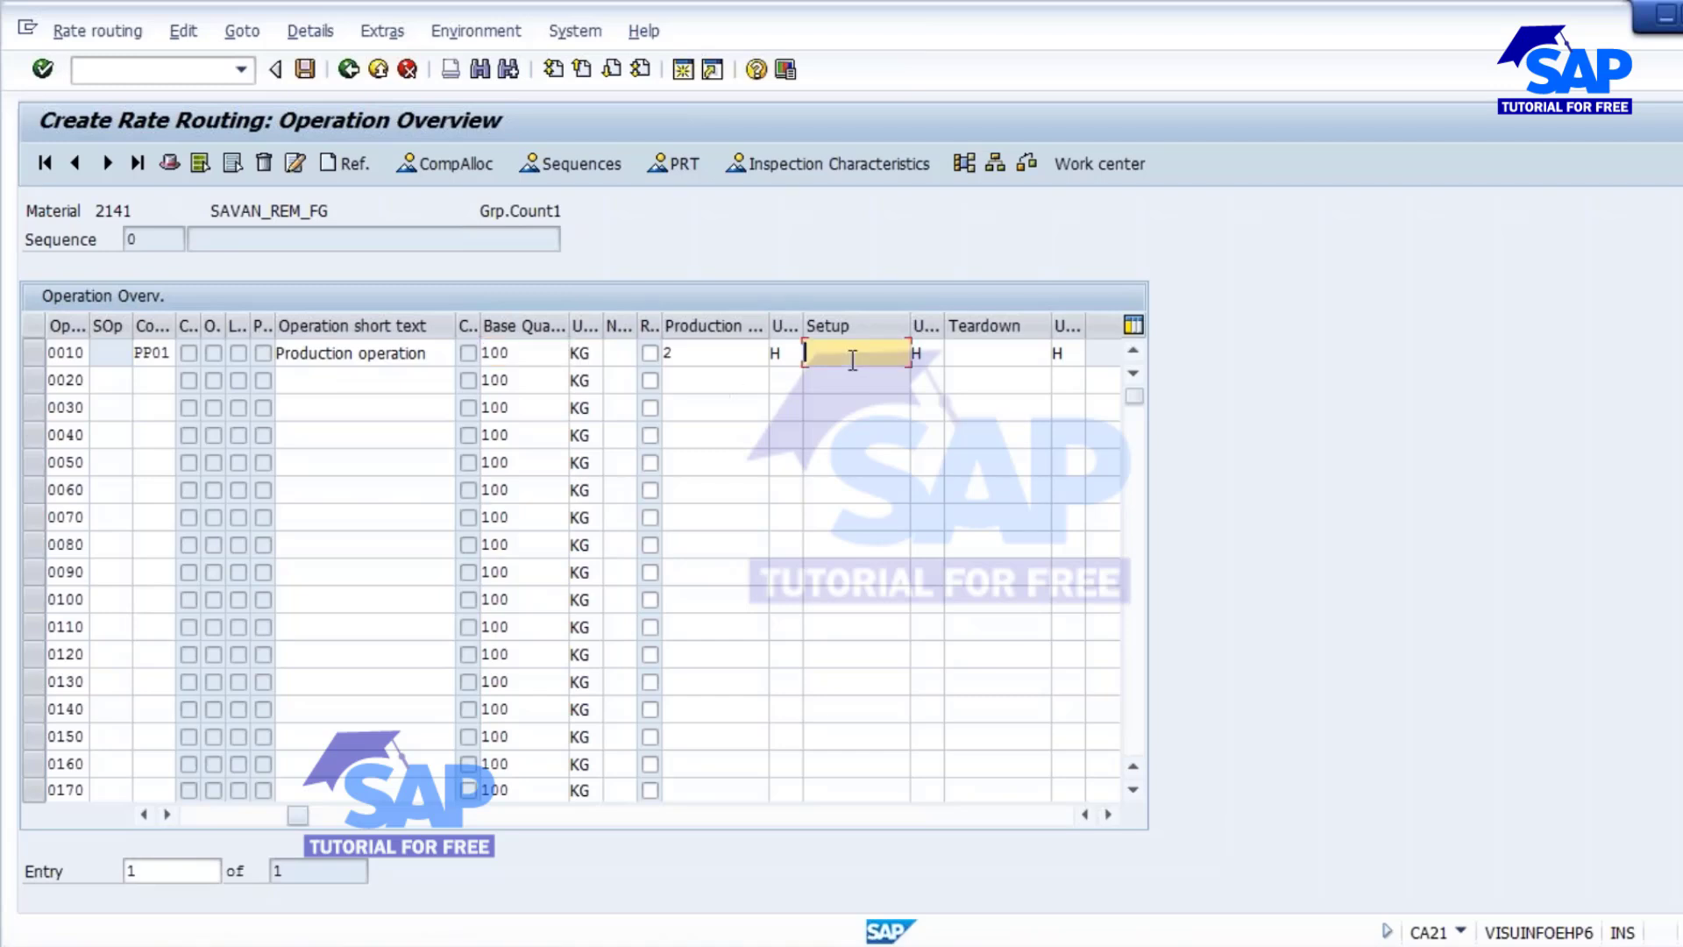
click(993, 354)
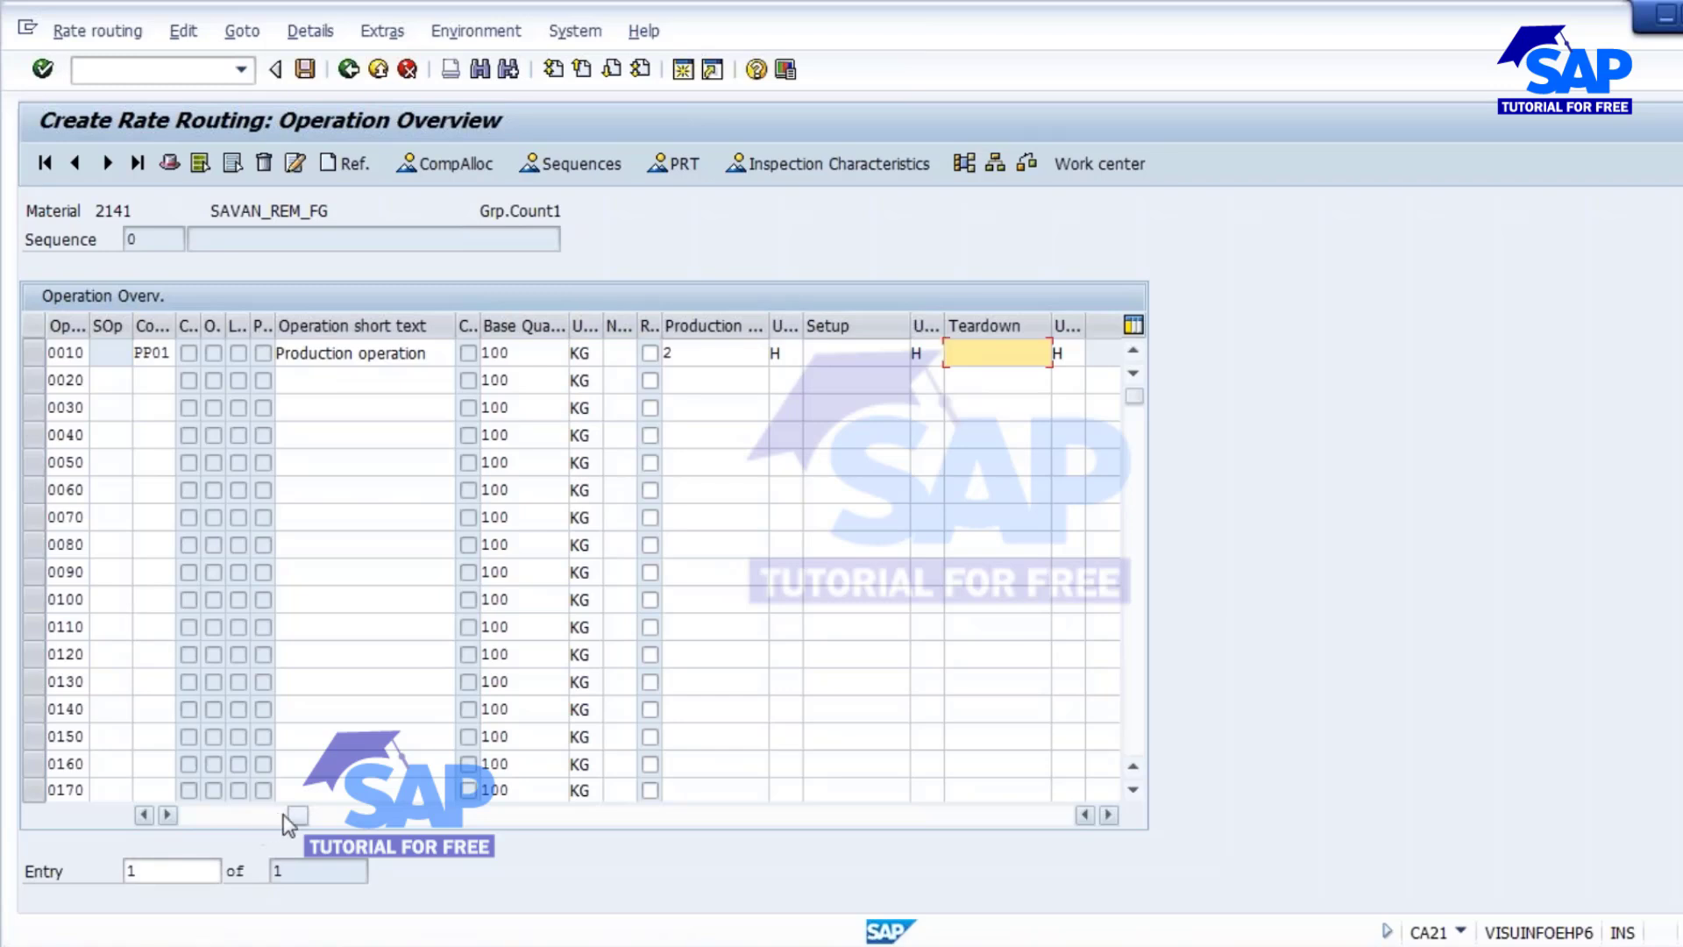
drag(291, 822, 191, 817)
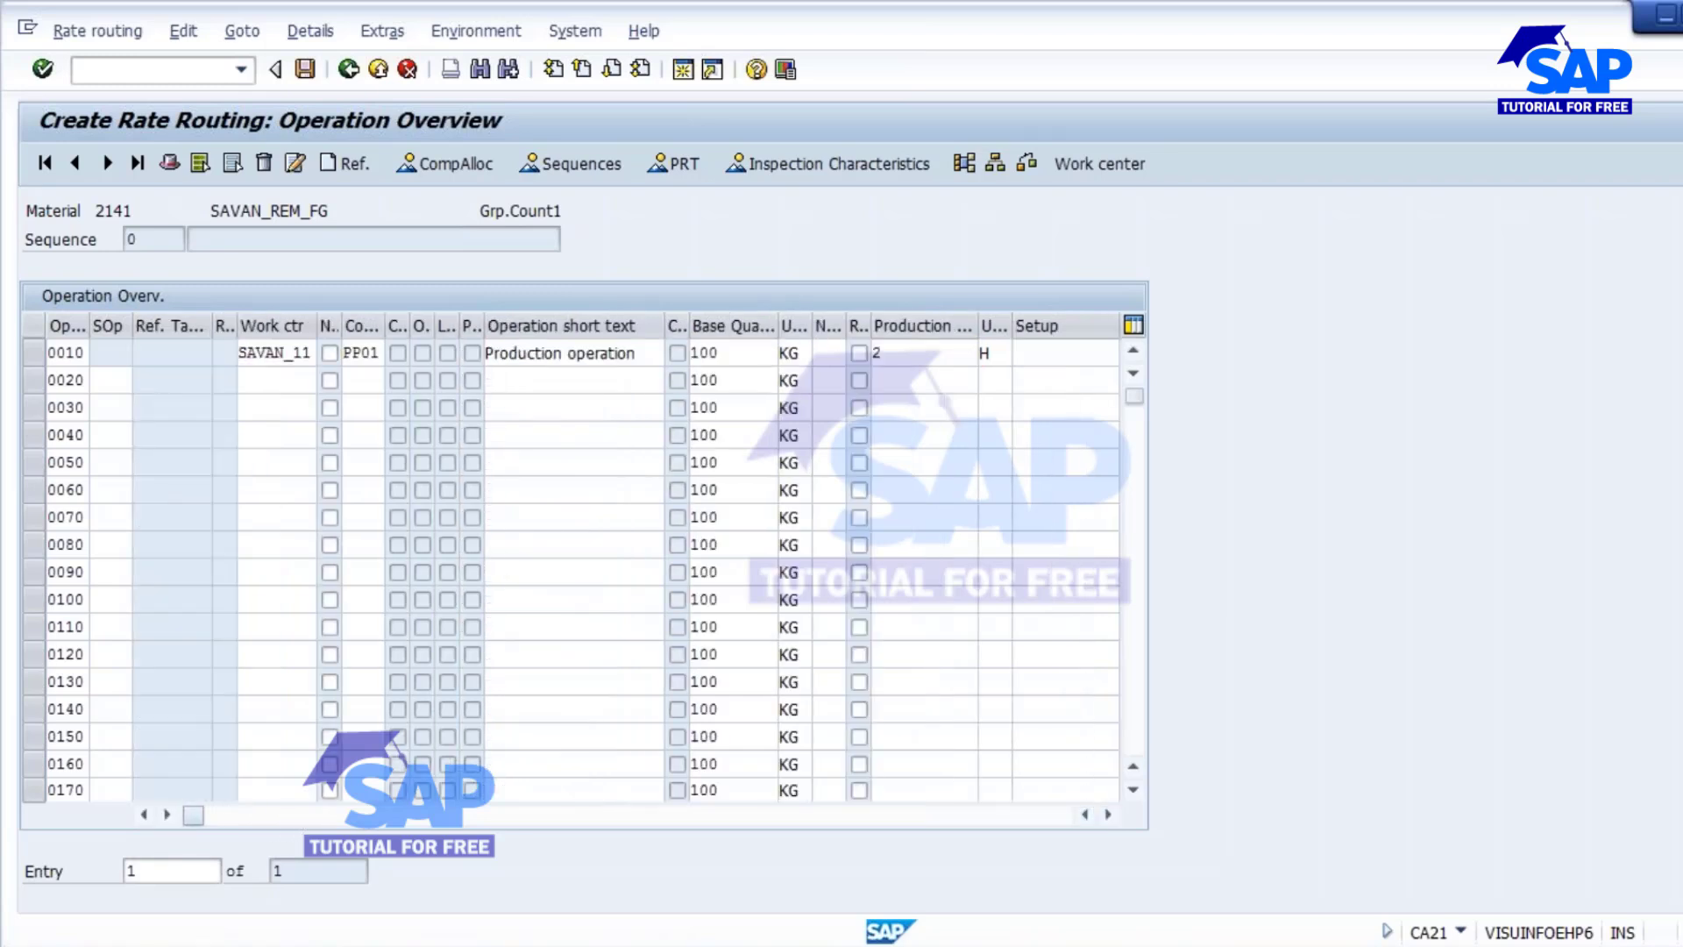
click(38, 351)
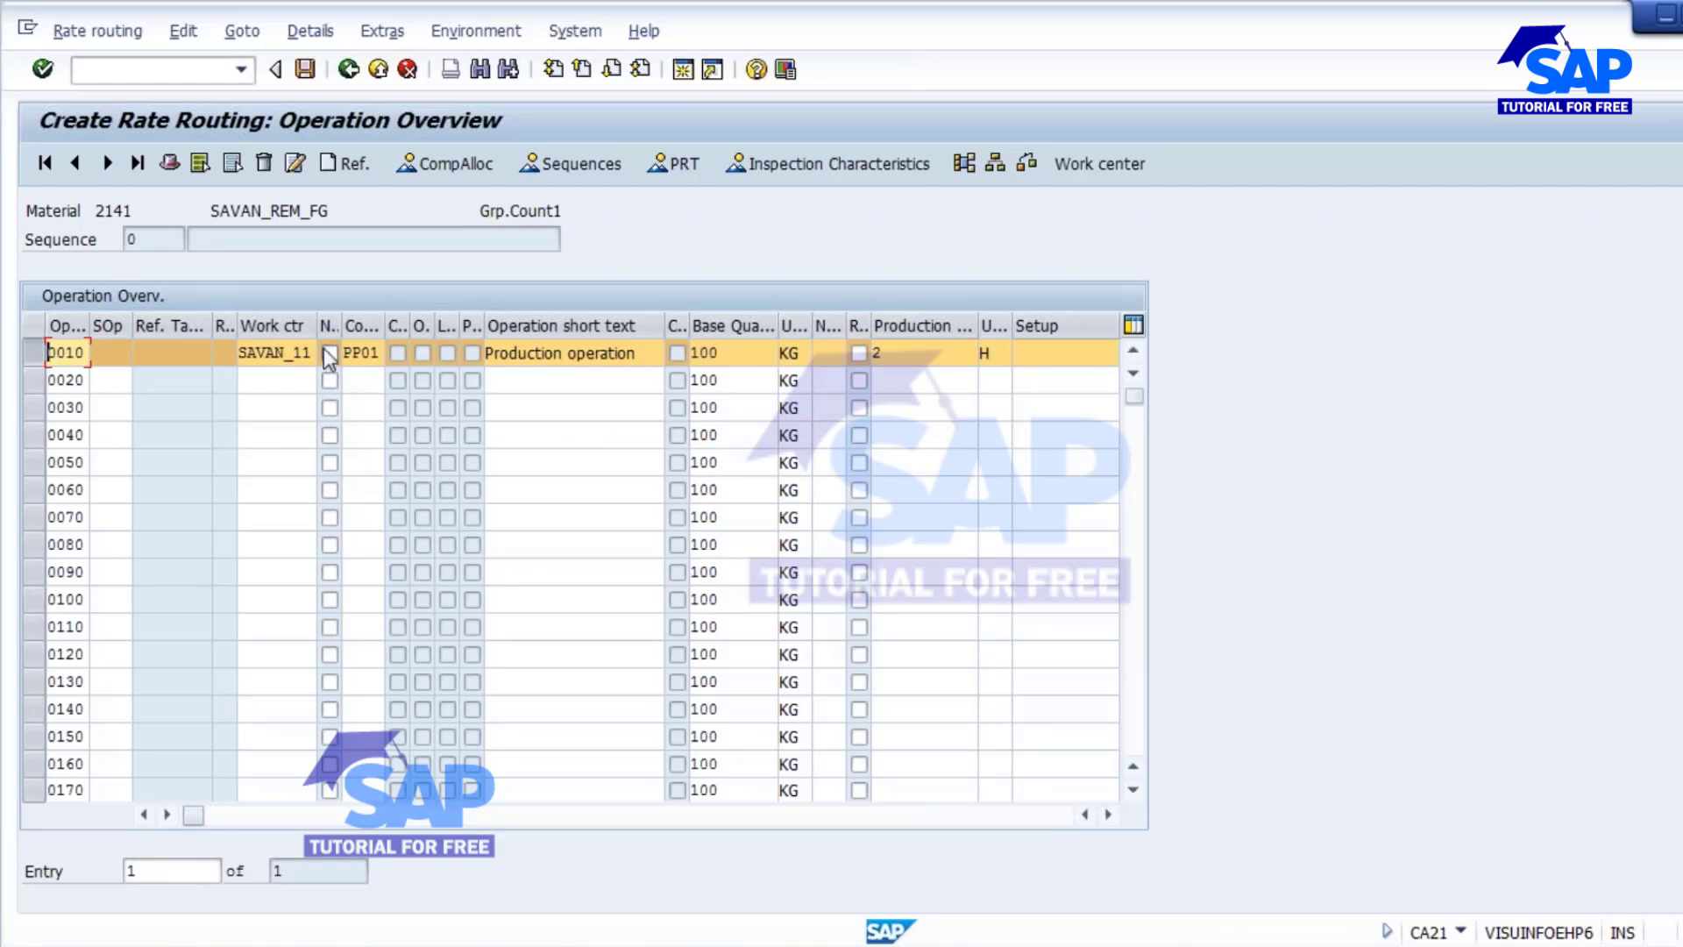
click(275, 352)
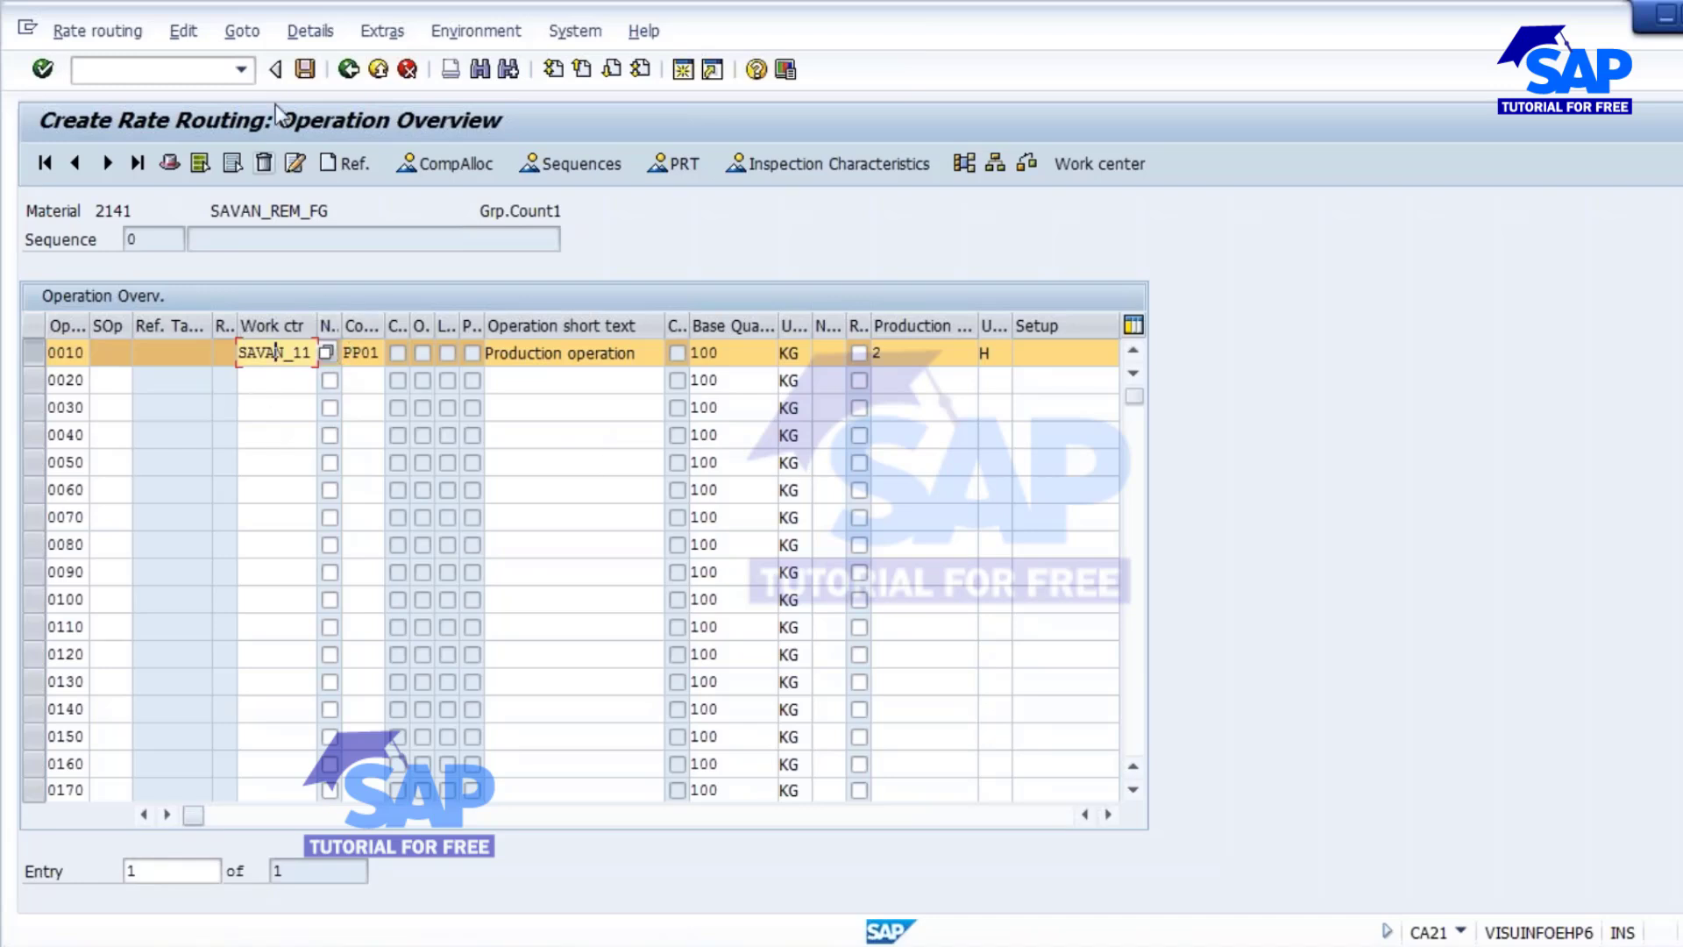
click(305, 69)
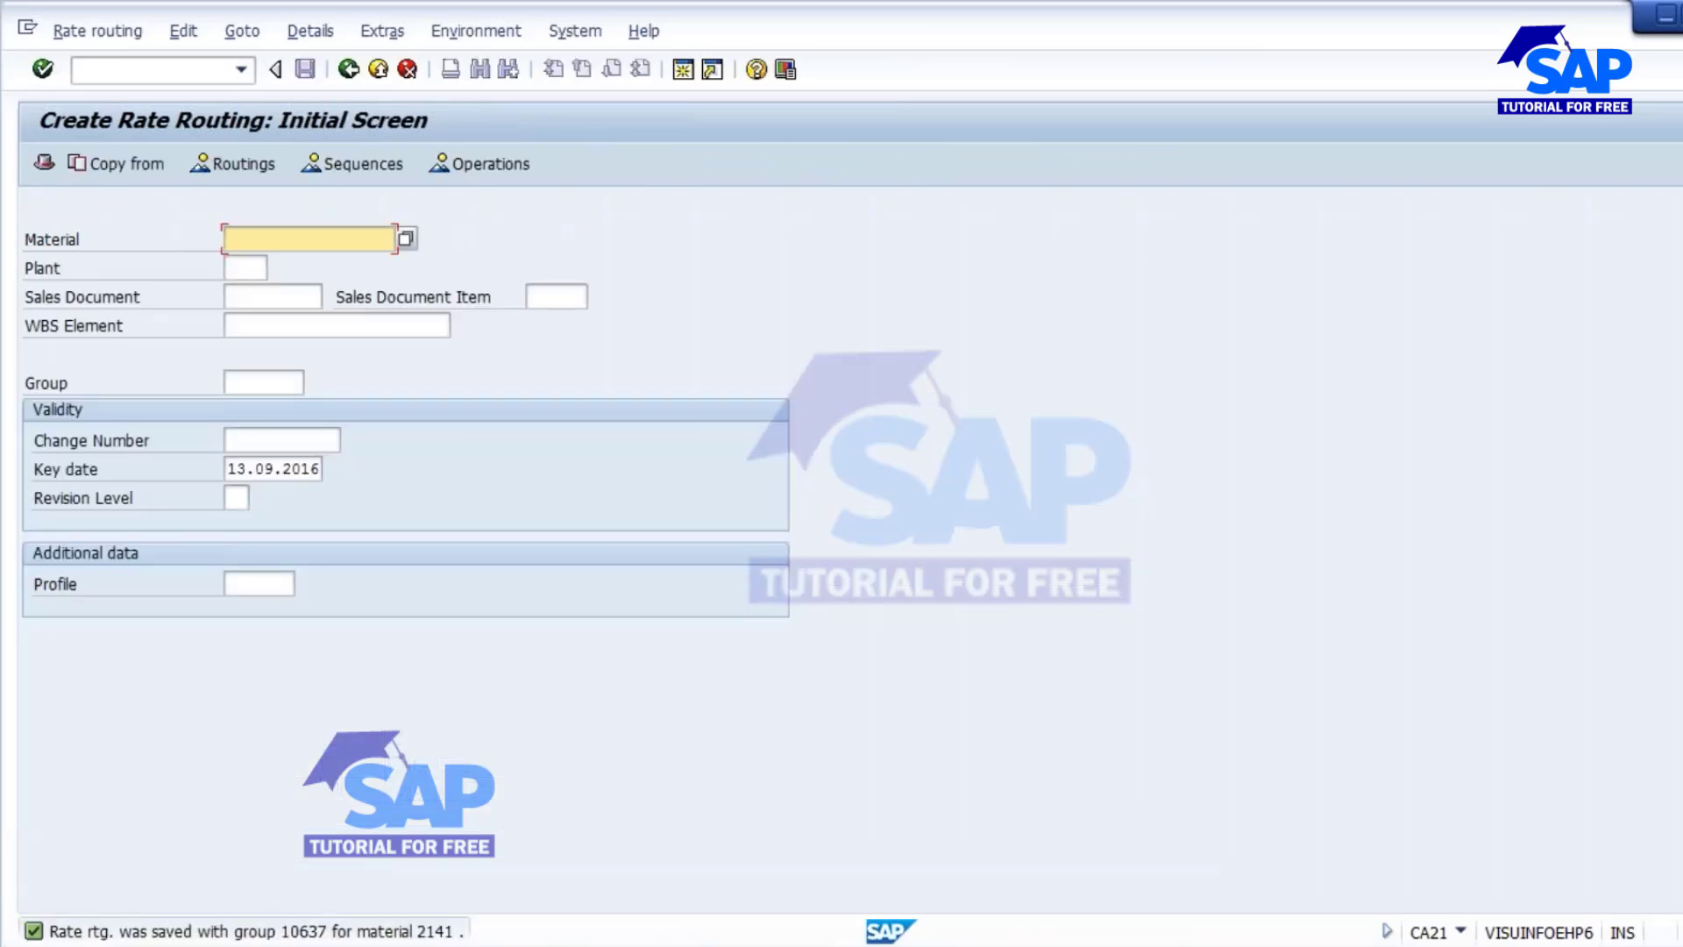
- Switch to the Notepad notes and add a "Rate Routing :" line below the BOM entry
key(alt+Tab)
click(249, 375)
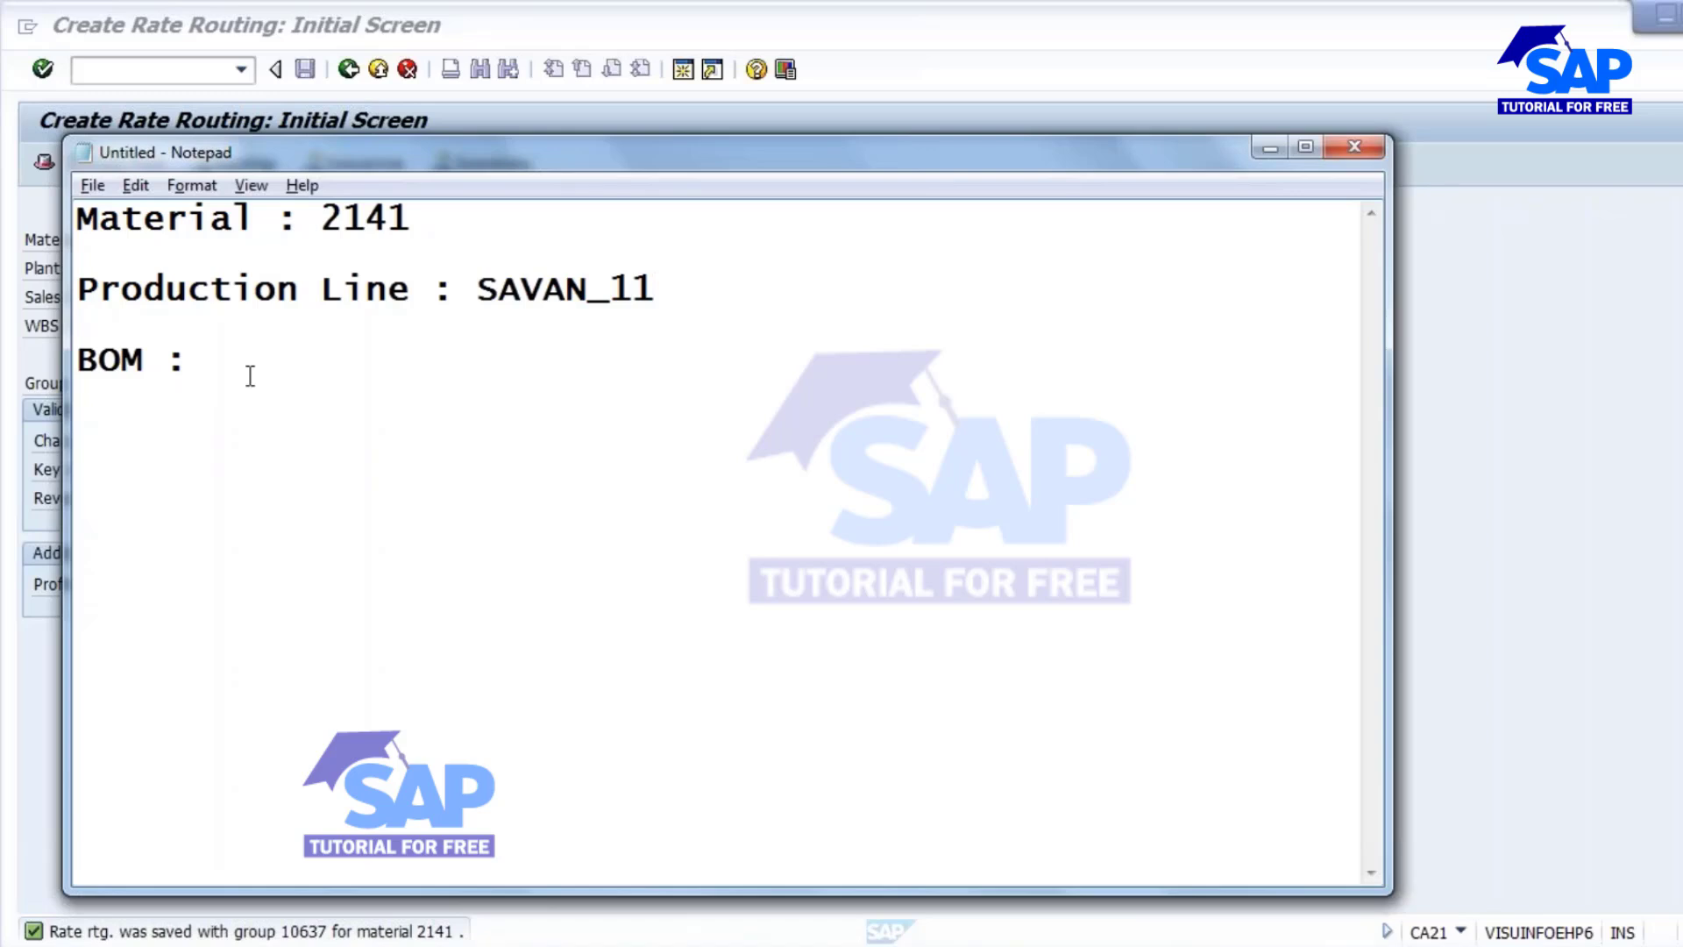
key(Return)
text(Rate )
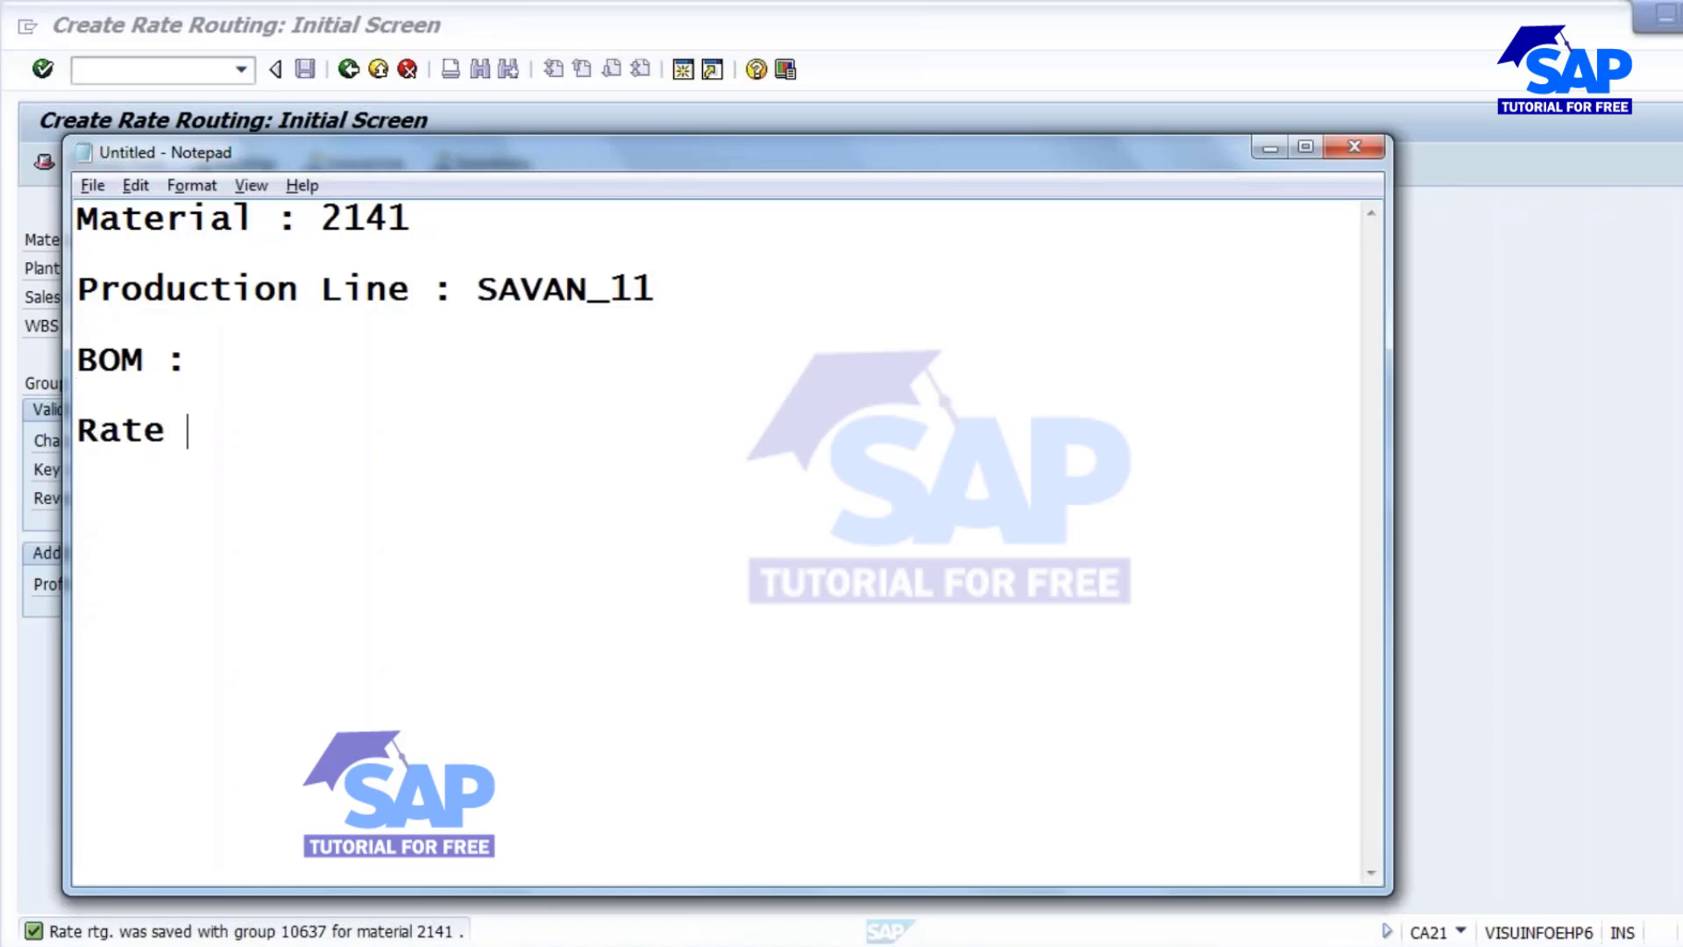
text(Routing :)
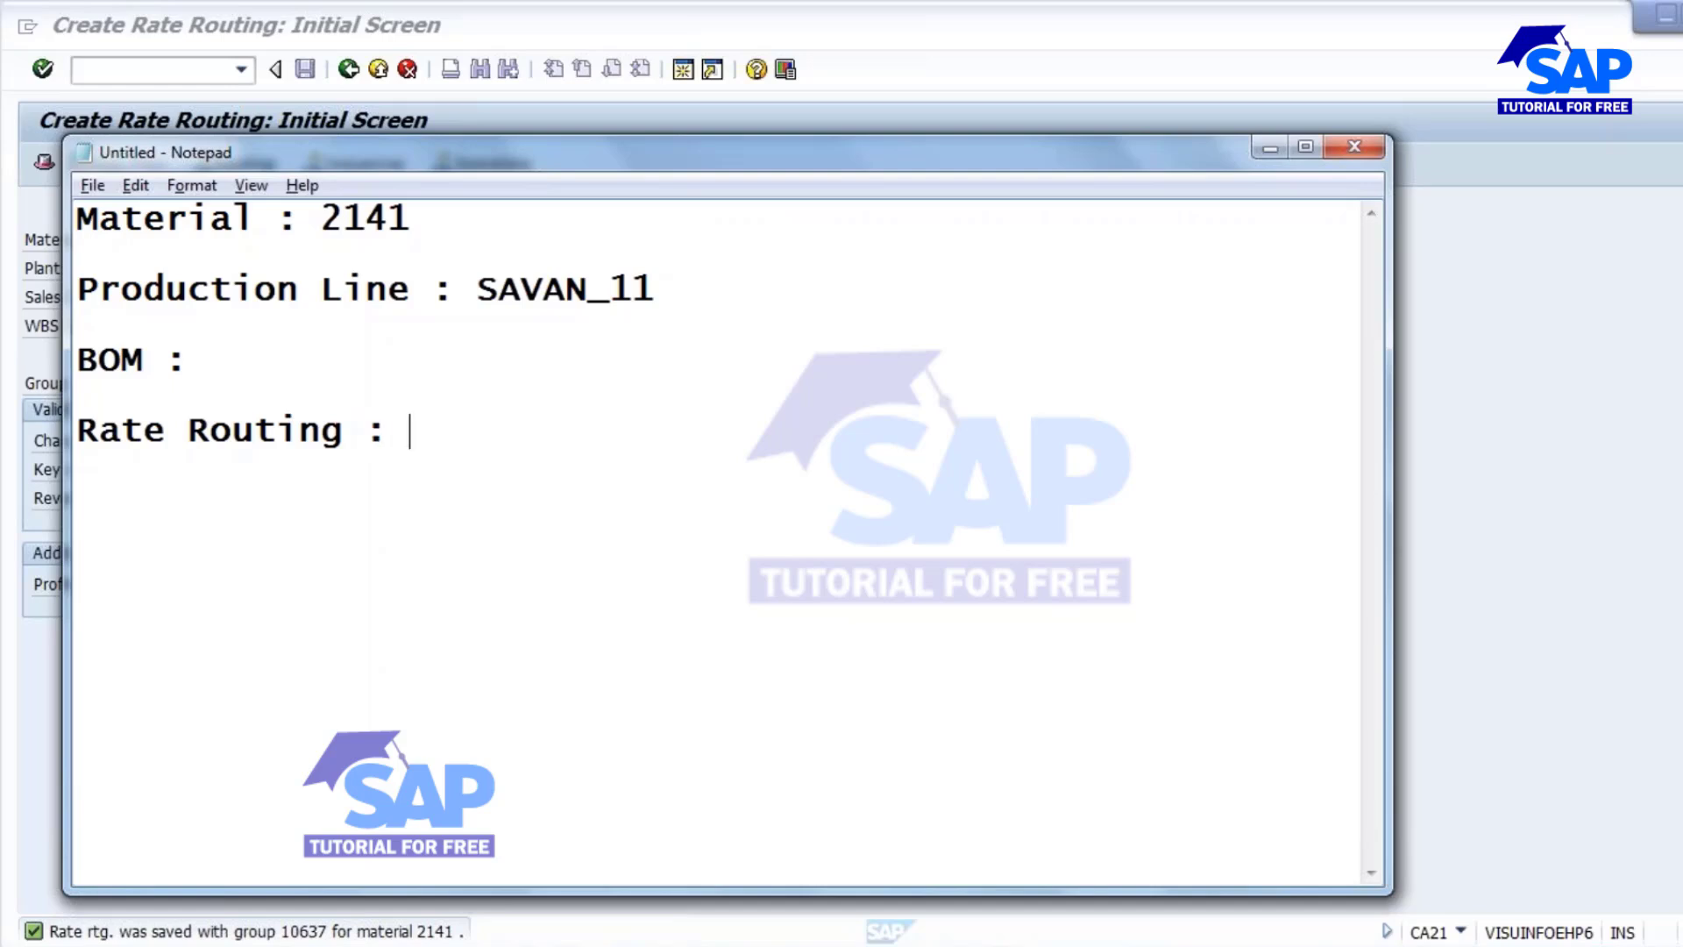
- Add the line "Production Version : BOM & Routing" below the Rate Routing entry and highlight its BOM and Routing words
key(Return)
text(Porductio)
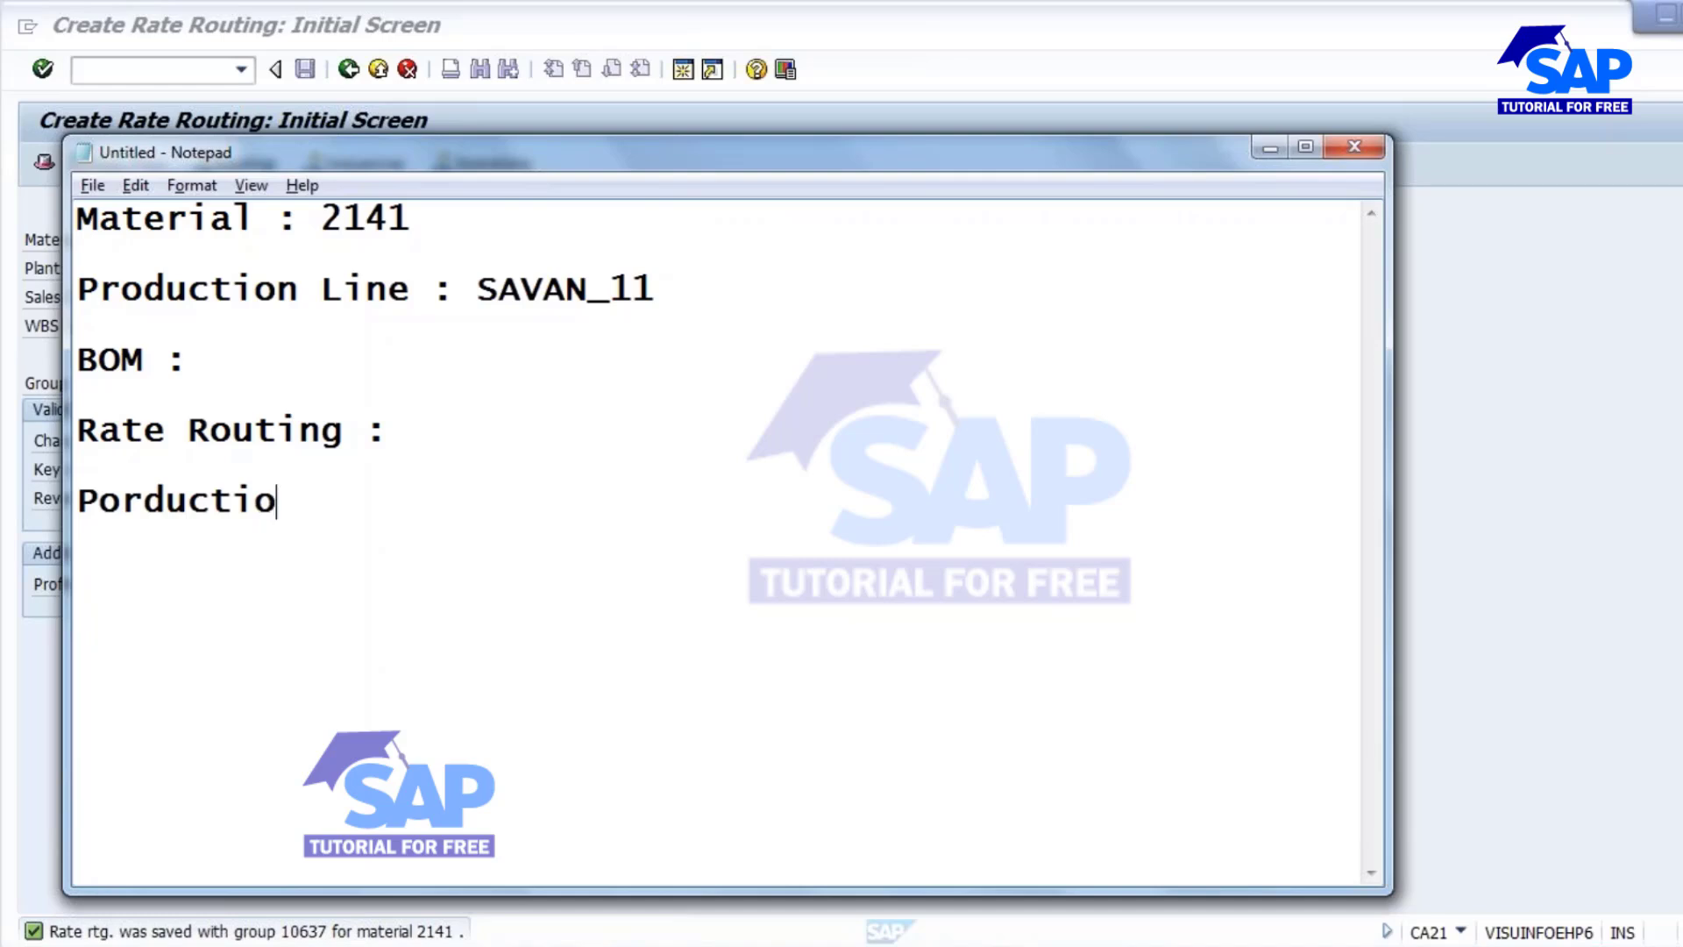
key(BackSpace)
key(BackSpace)
key(BackSpace)
key(BackSpace)
key(BackSpace)
key(BackSpace)
key(BackSpace)
key(BackSpace)
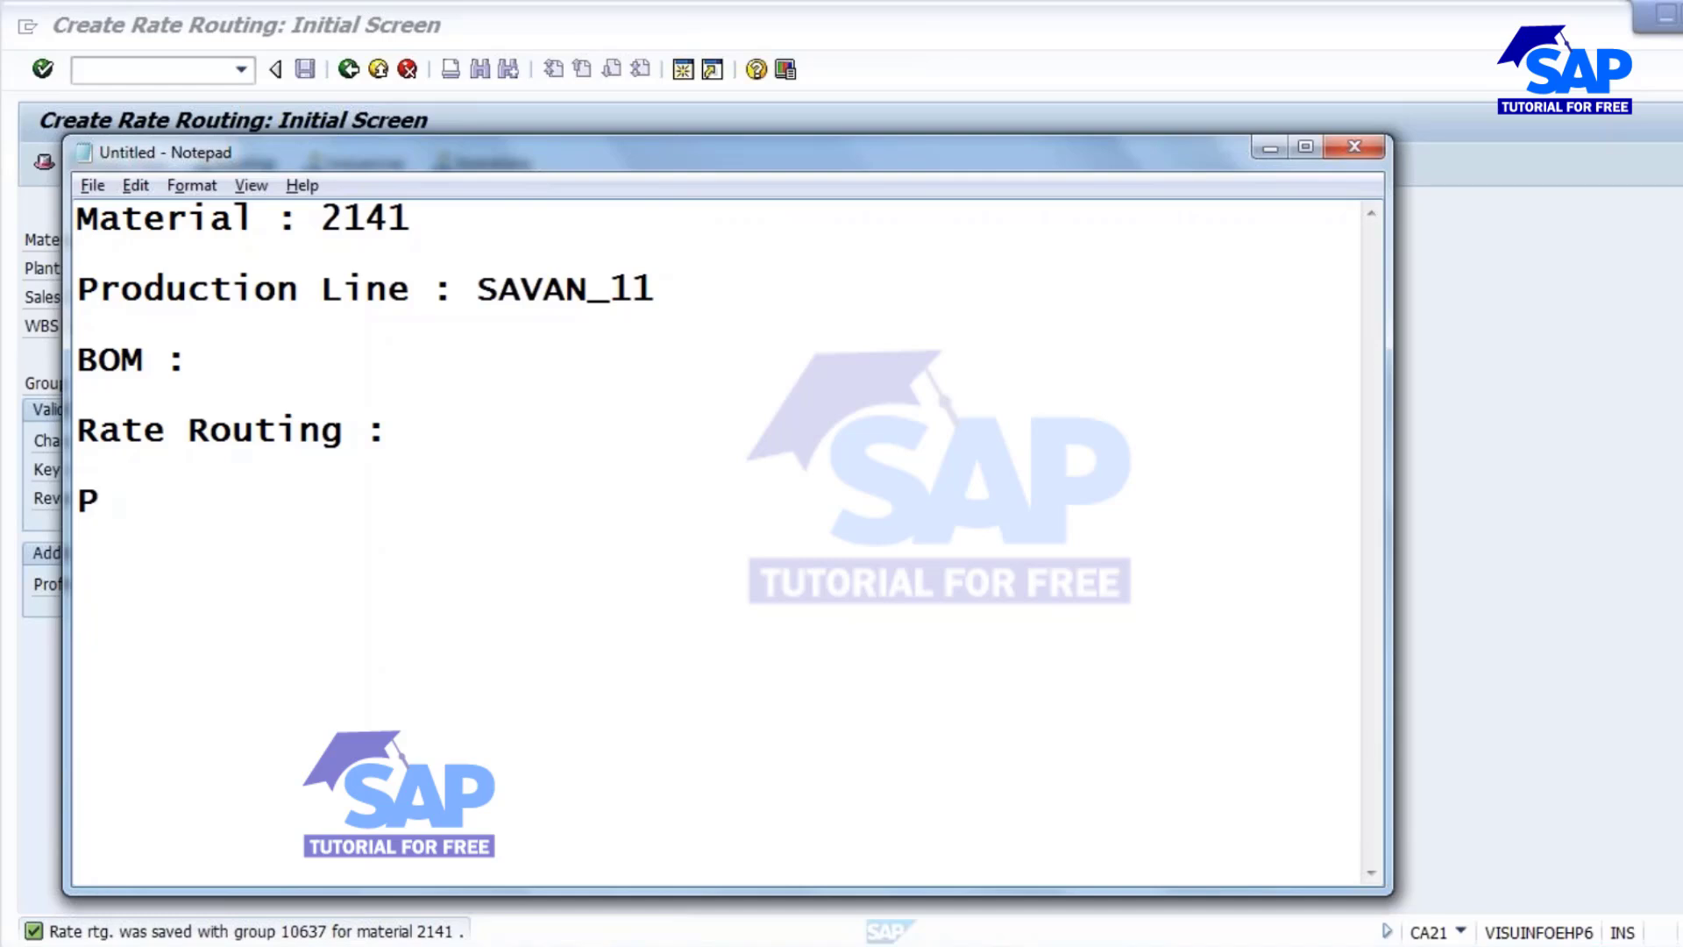
text(roduci)
key(BackSpace)
text(t)
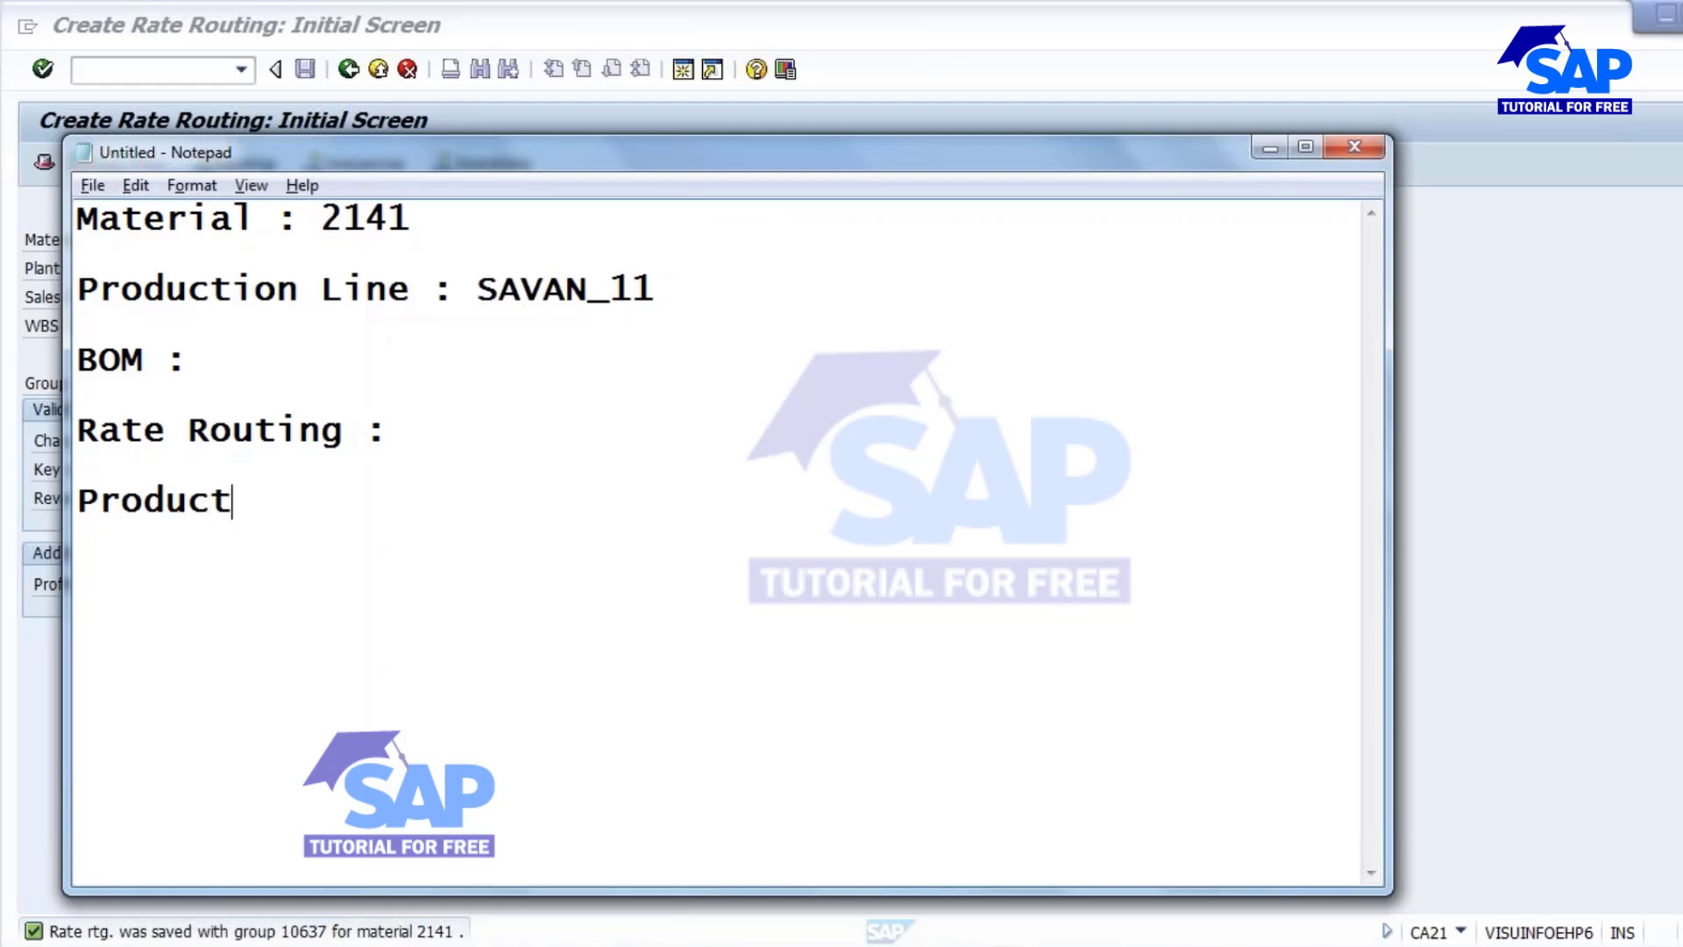
text(ion Vers)
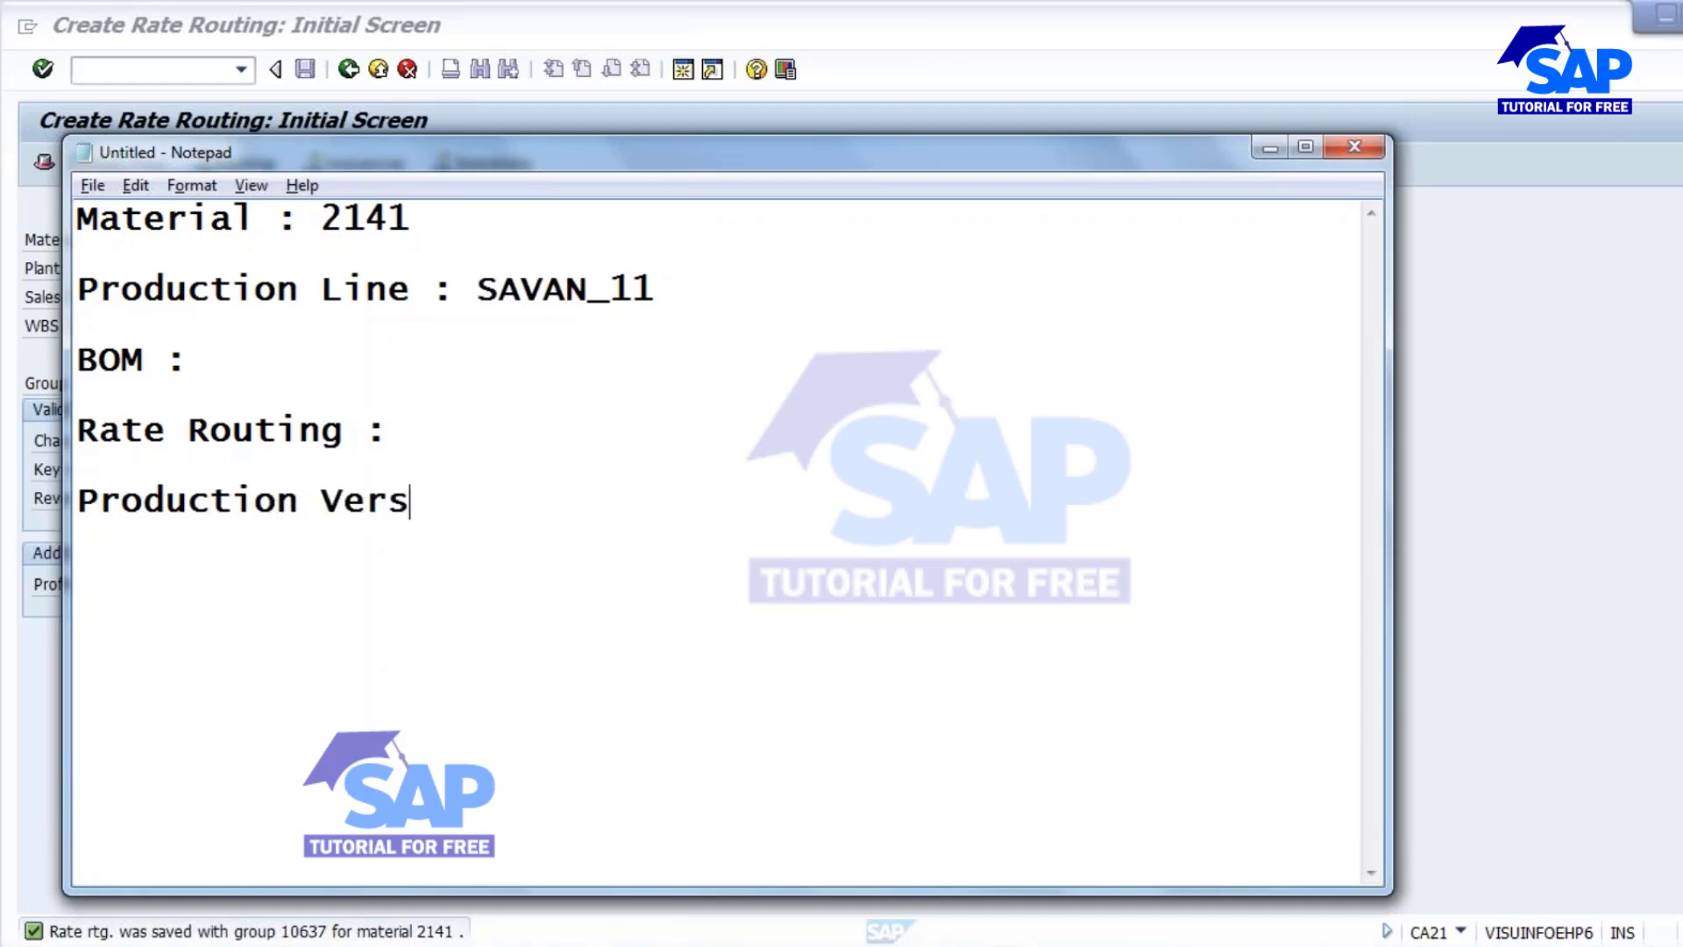
text(ion : BOM )
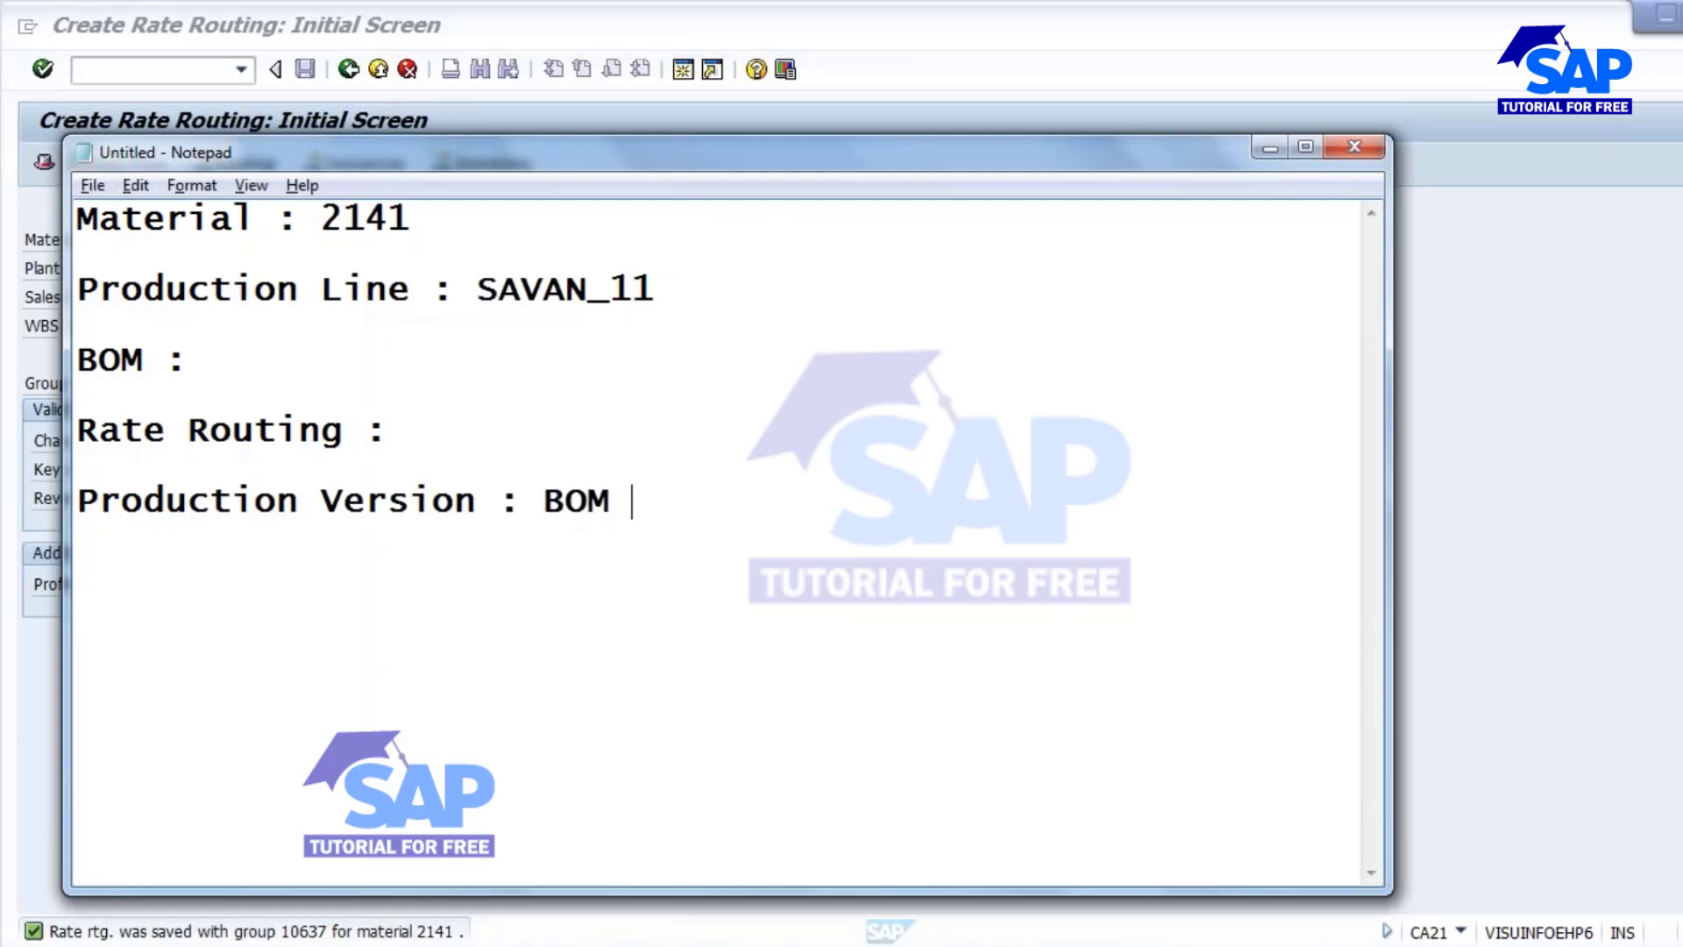
text(& Routin)
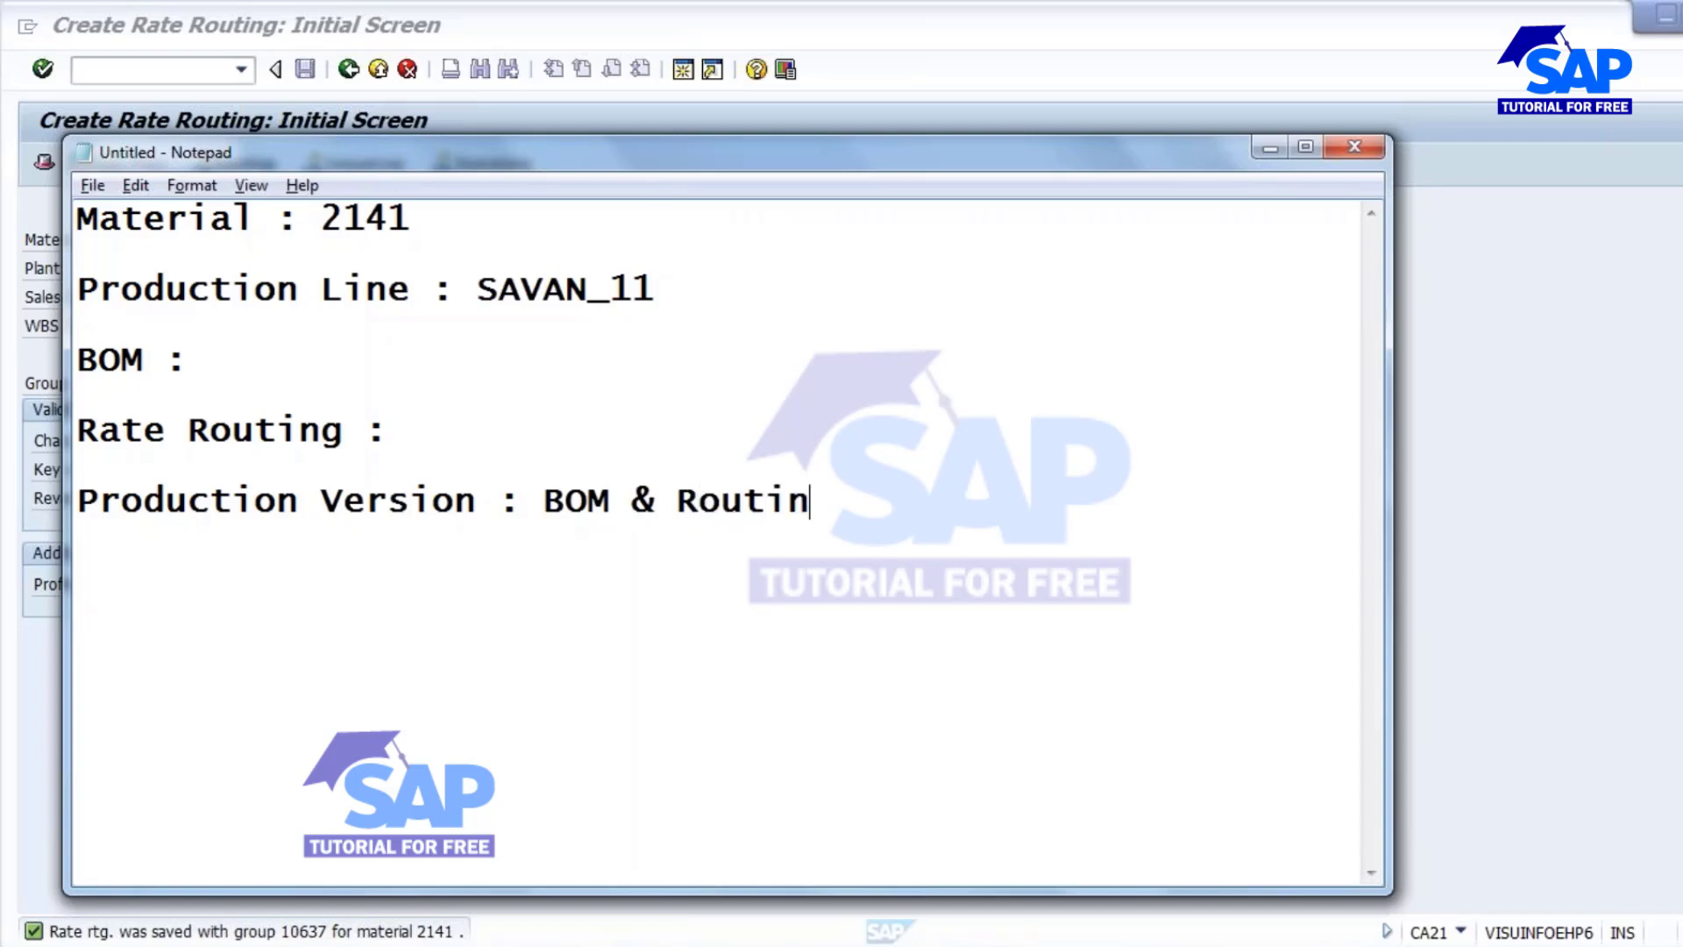
text(g)
drag(545, 504, 831, 507)
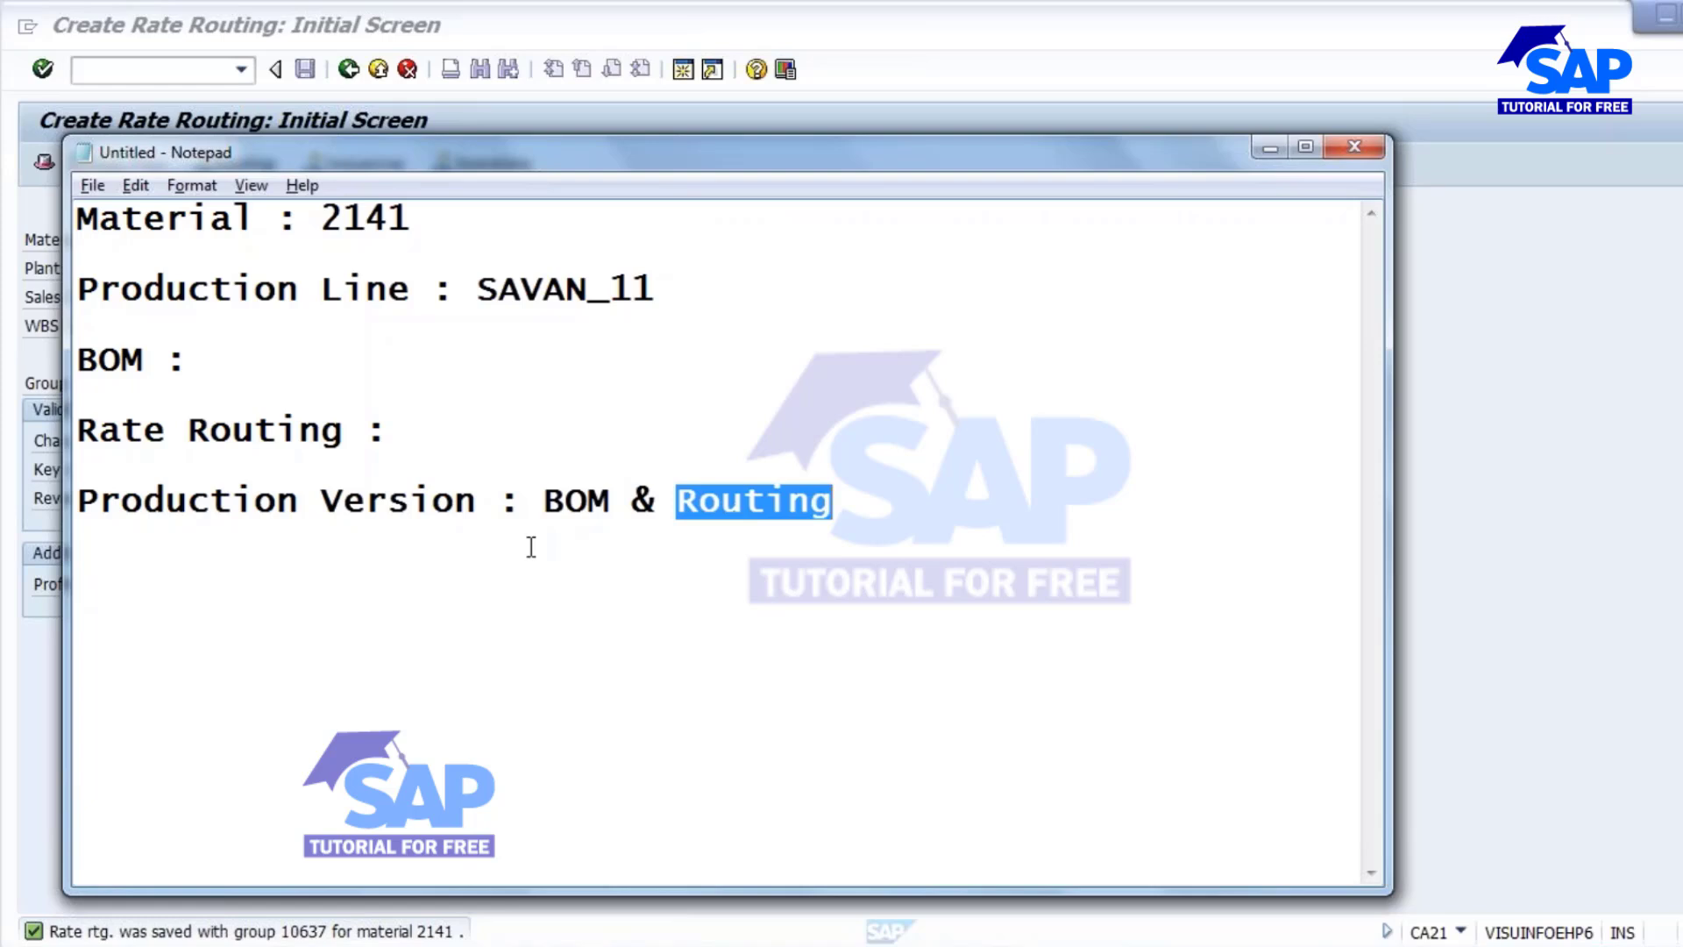
- Switch to the SAP PP course syllabus in Word, examine the Production version topic under PP-PI, and return to Notepad
click(668, 944)
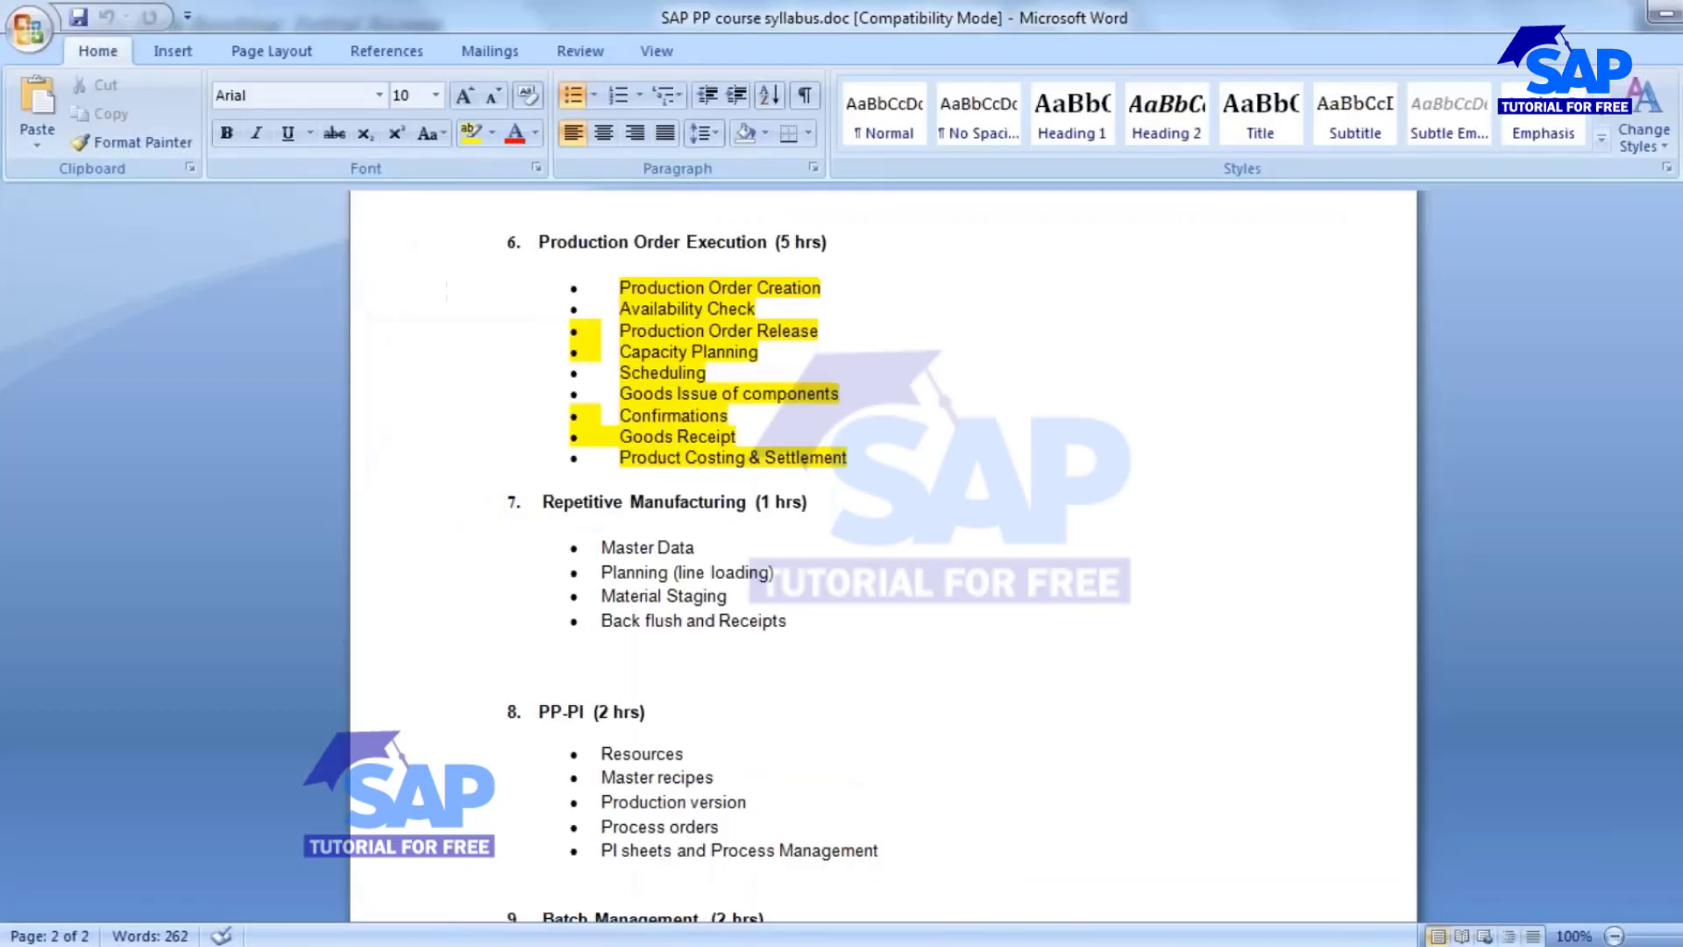
drag(603, 801, 759, 802)
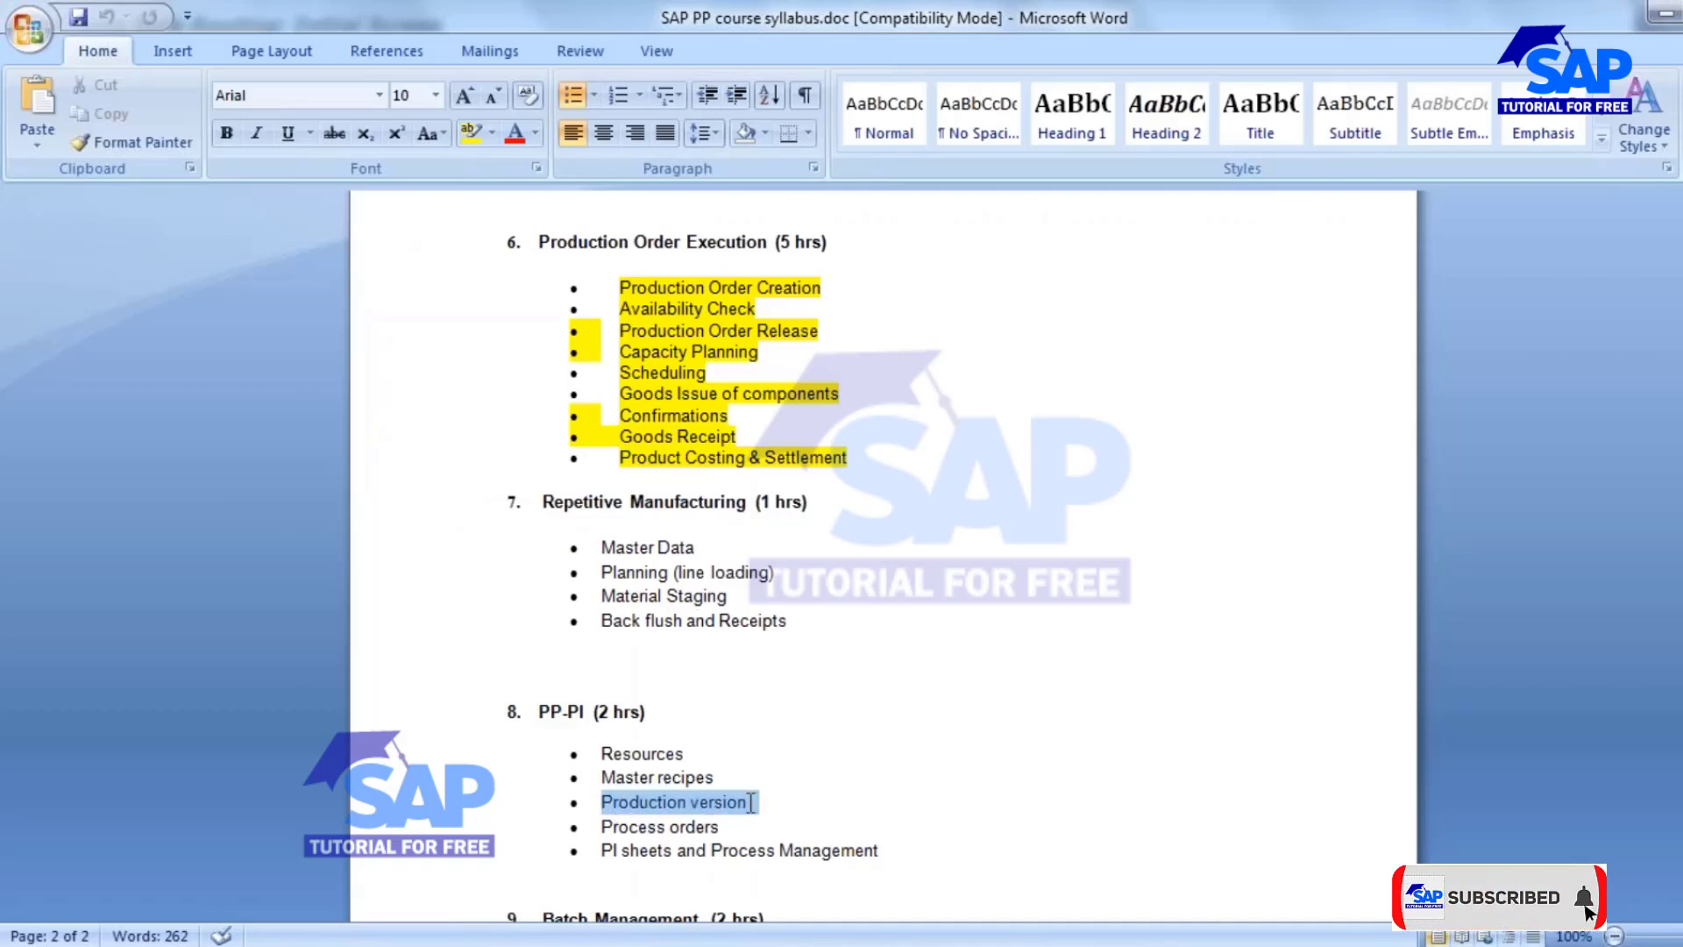
click(659, 824)
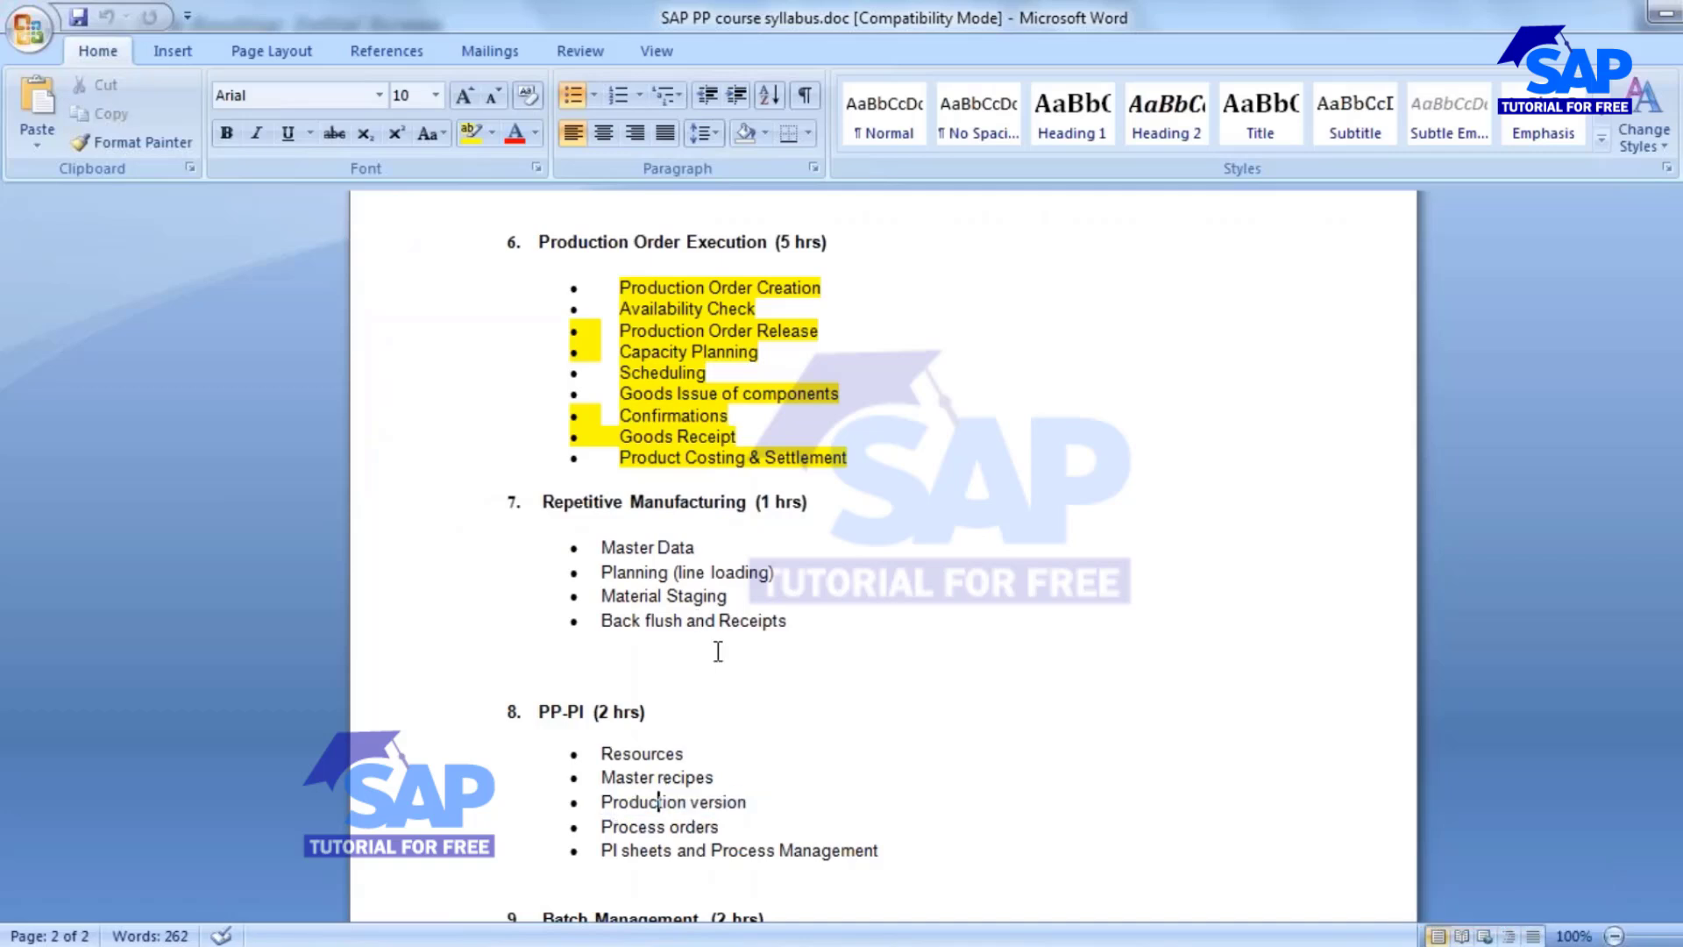
key(alt+Tab)
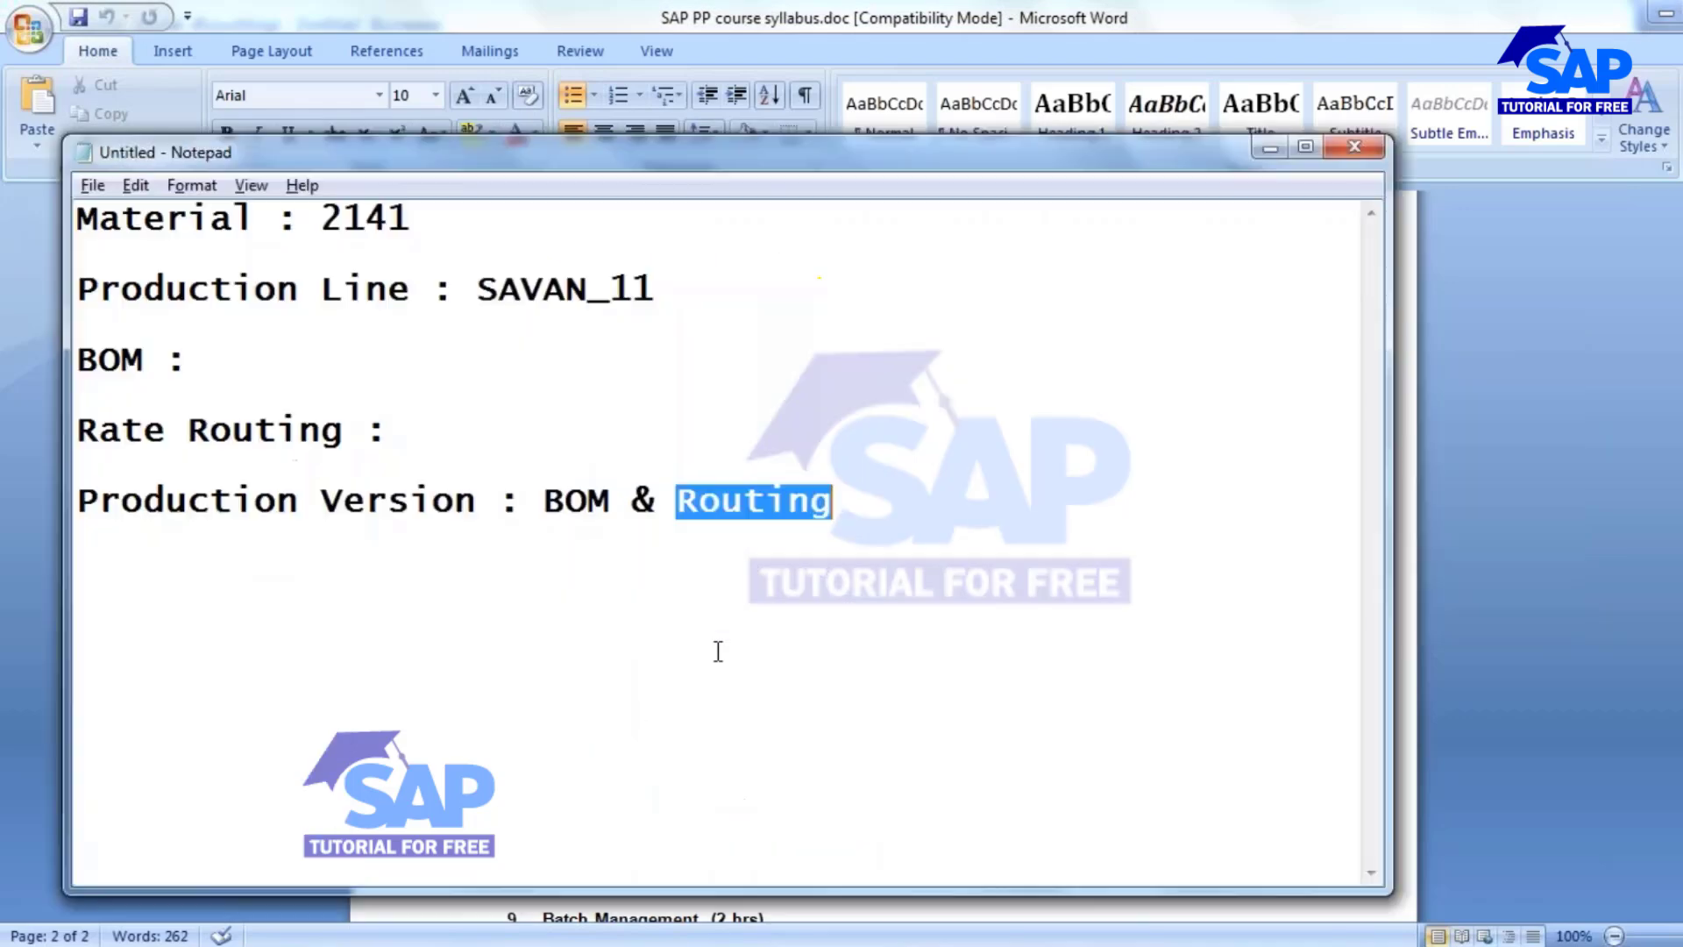
- Switch to the repetitive manufacturing presentation in PowerPoint and show the Production Version slide full screen
click(973, 945)
scroll(144, 854, down, 2)
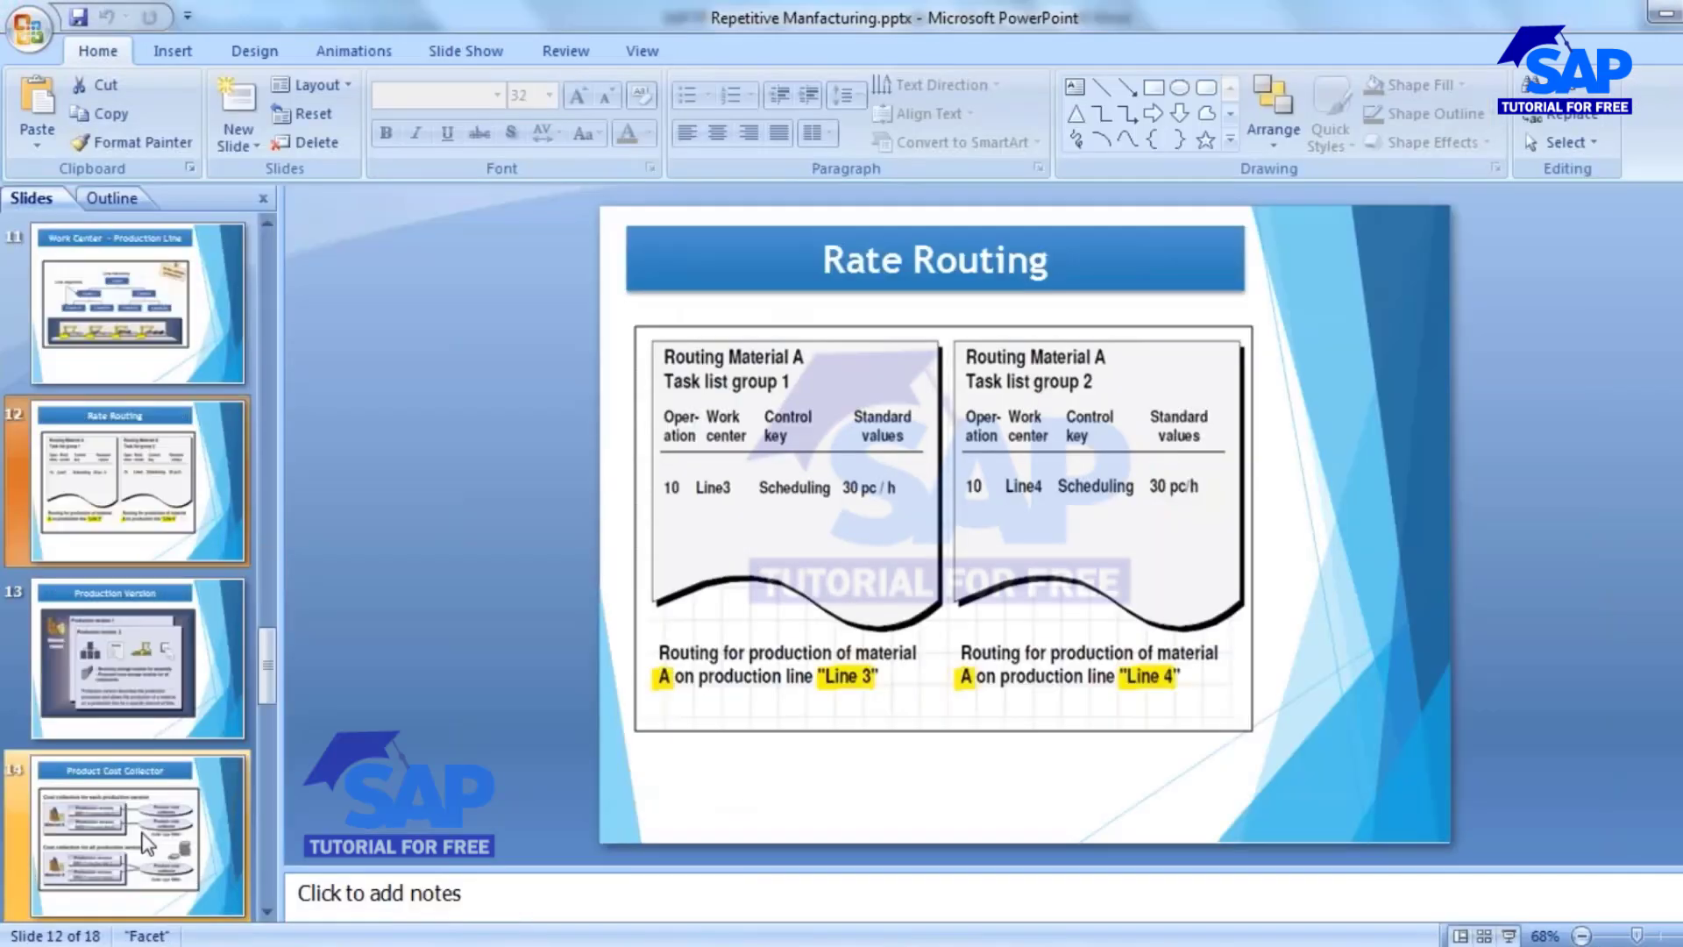
click(107, 656)
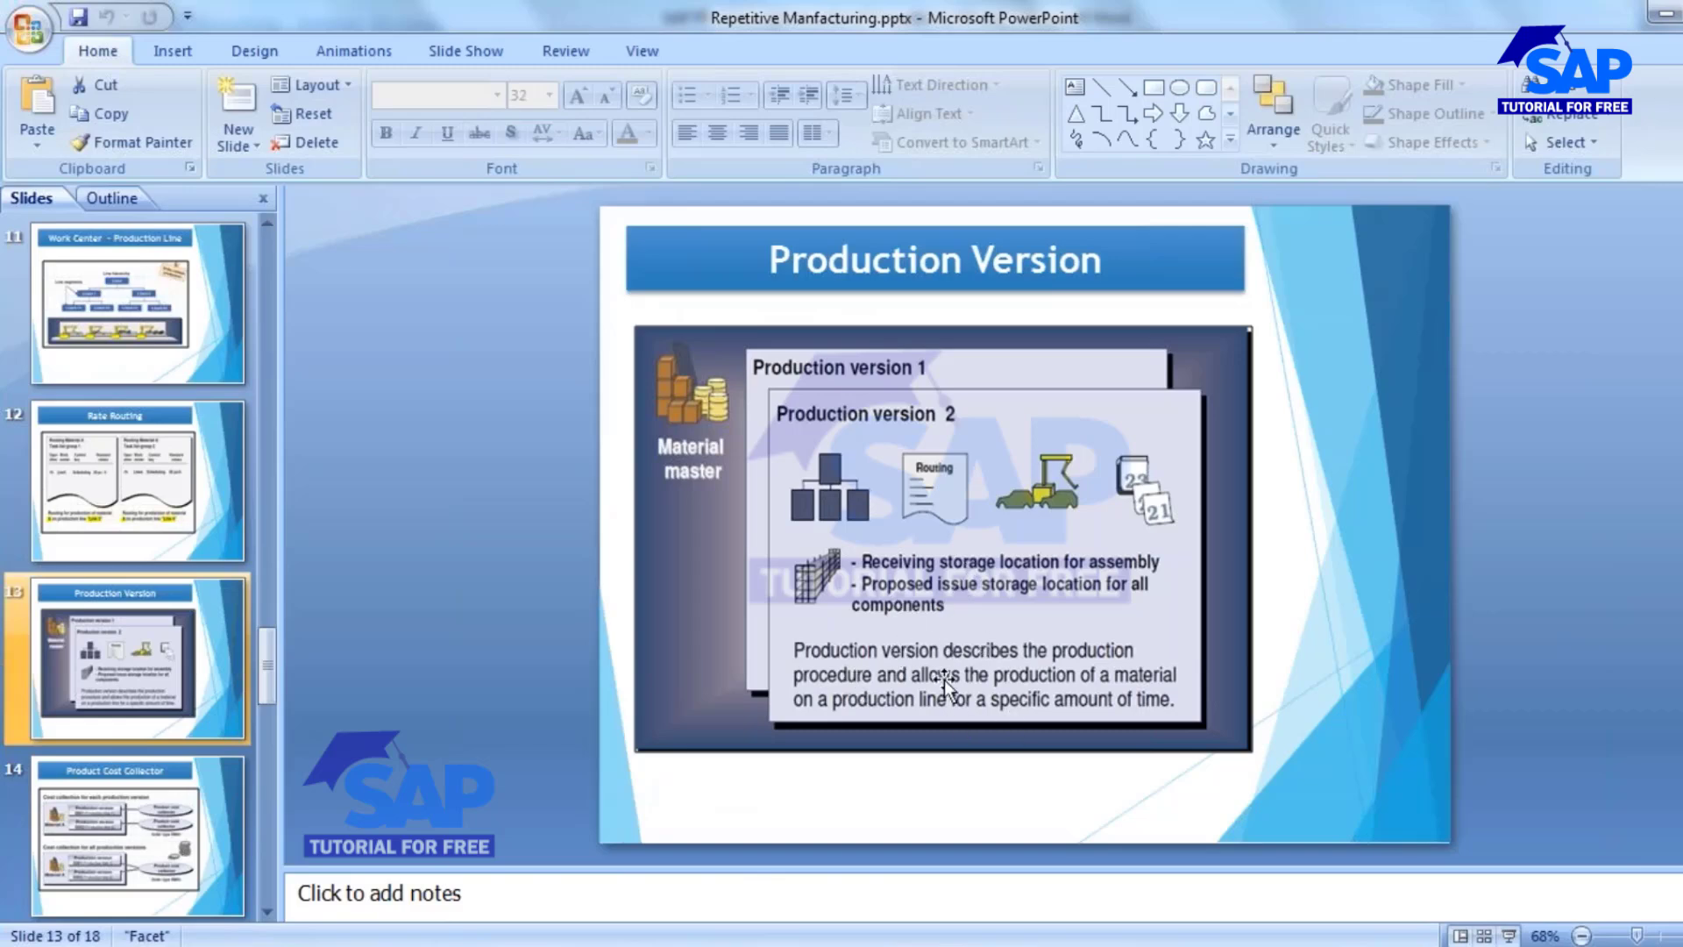
click(1509, 935)
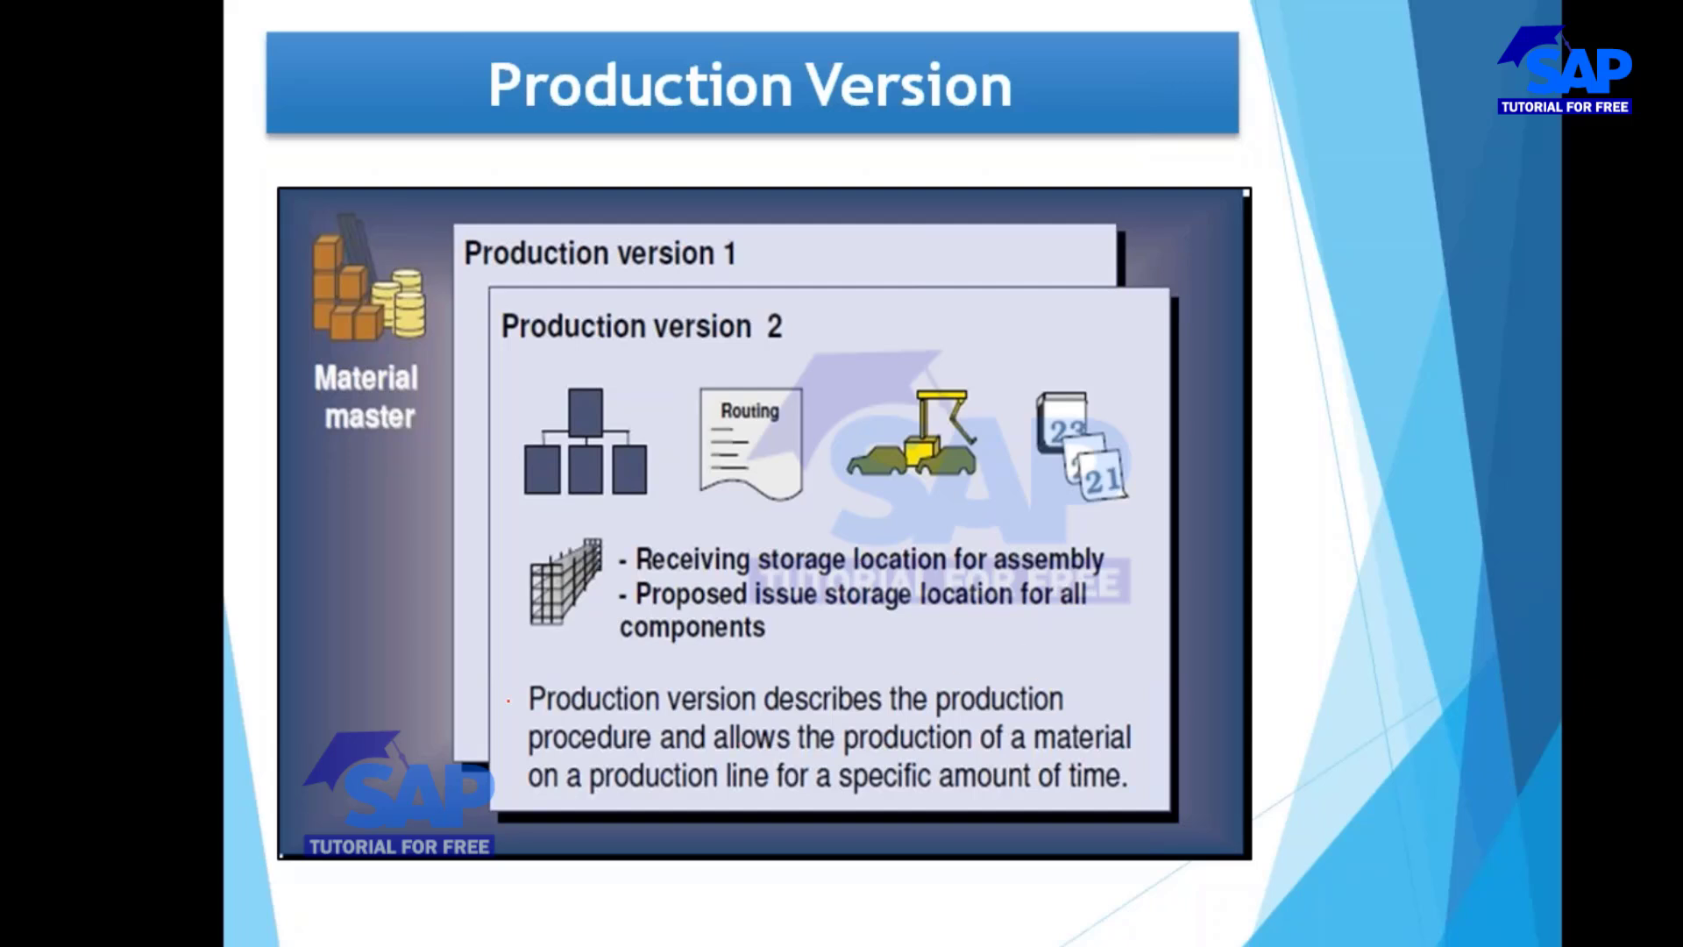
- Draw a check mark beside the production version description and circle the BOM structure and Routing icons in red
drag(533, 719, 612, 671)
mouse_move(522, 370)
mouse_down()
mouse_move(658, 478)
mouse_move(502, 360)
mouse_up()
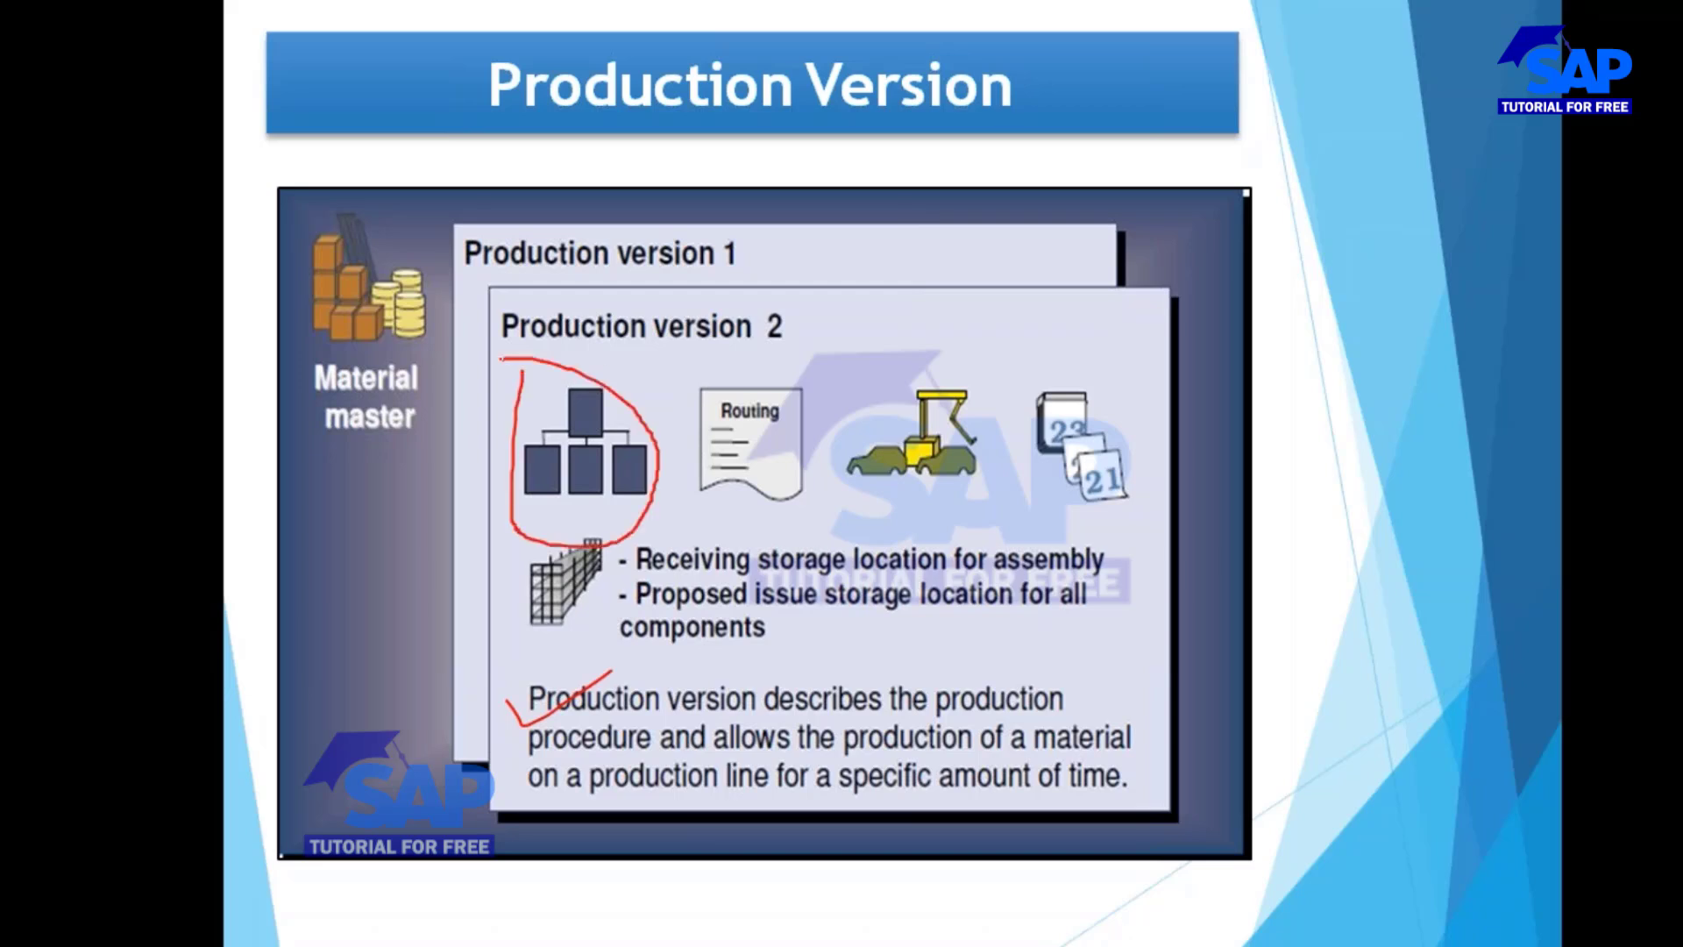
mouse_move(659, 354)
mouse_down()
mouse_move(644, 430)
mouse_move(855, 429)
mouse_move(684, 344)
mouse_up()
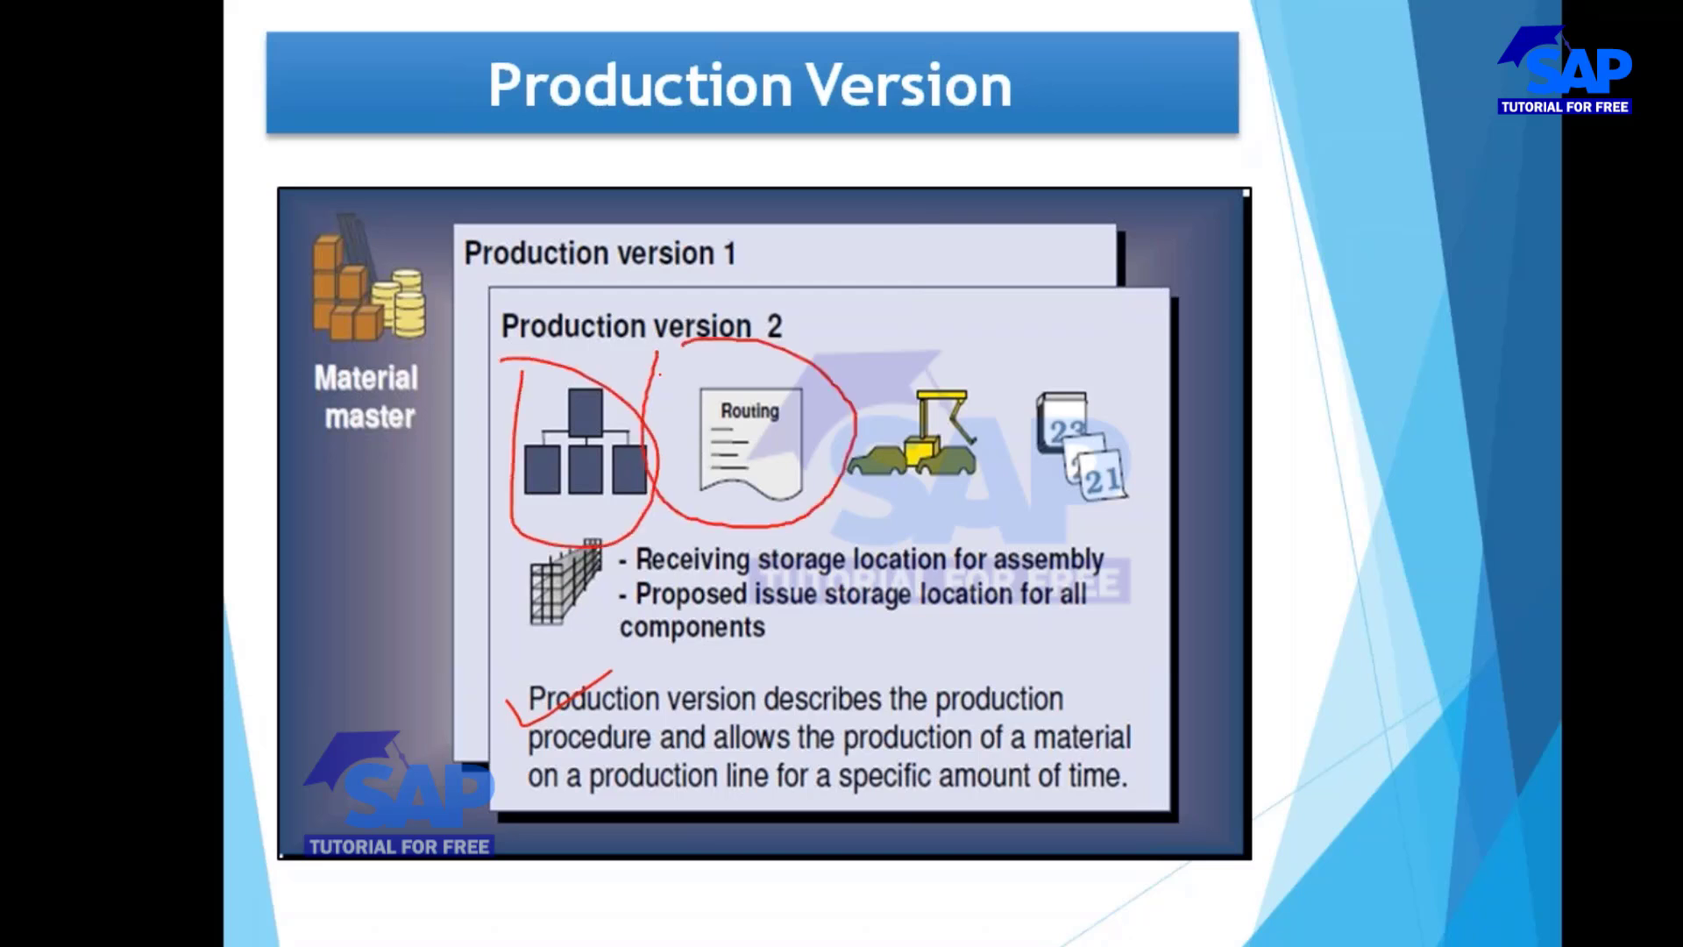
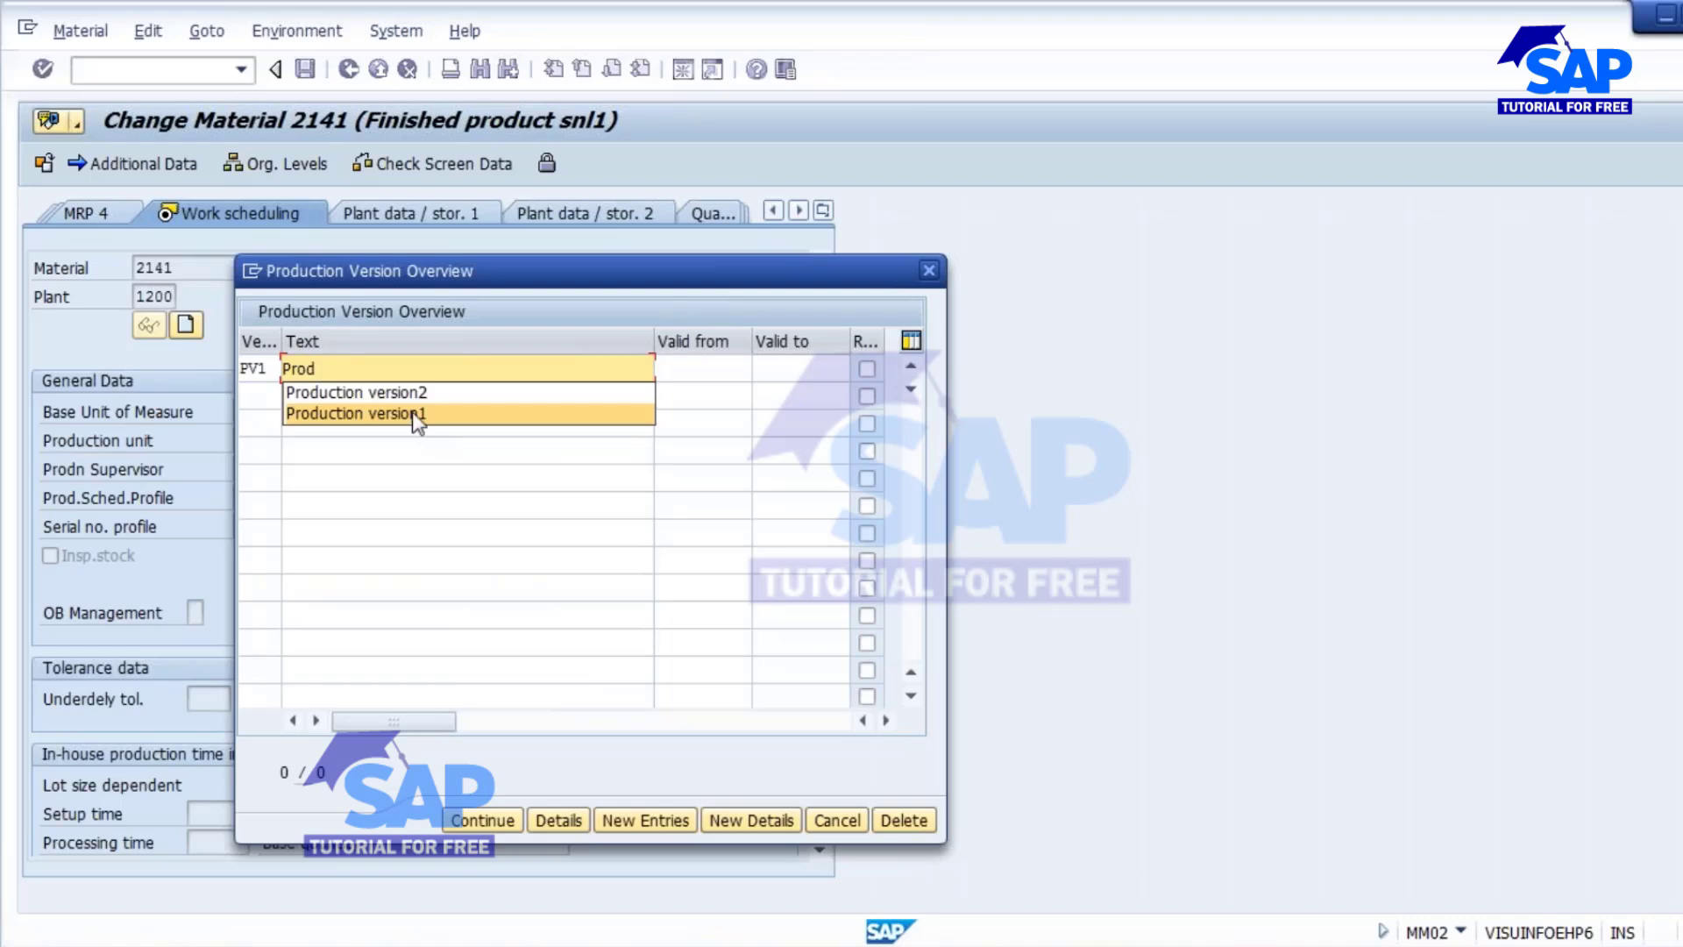
- Describe production version PV1 as "Production on Line1" in the production version overview
click(413, 416)
key(BackSpace)
key(BackSpace)
key(BackSpace)
key(BackSpace)
key(BackSpace)
key(BackSpace)
key(BackSpace)
key(BackSpace)
text(on Li)
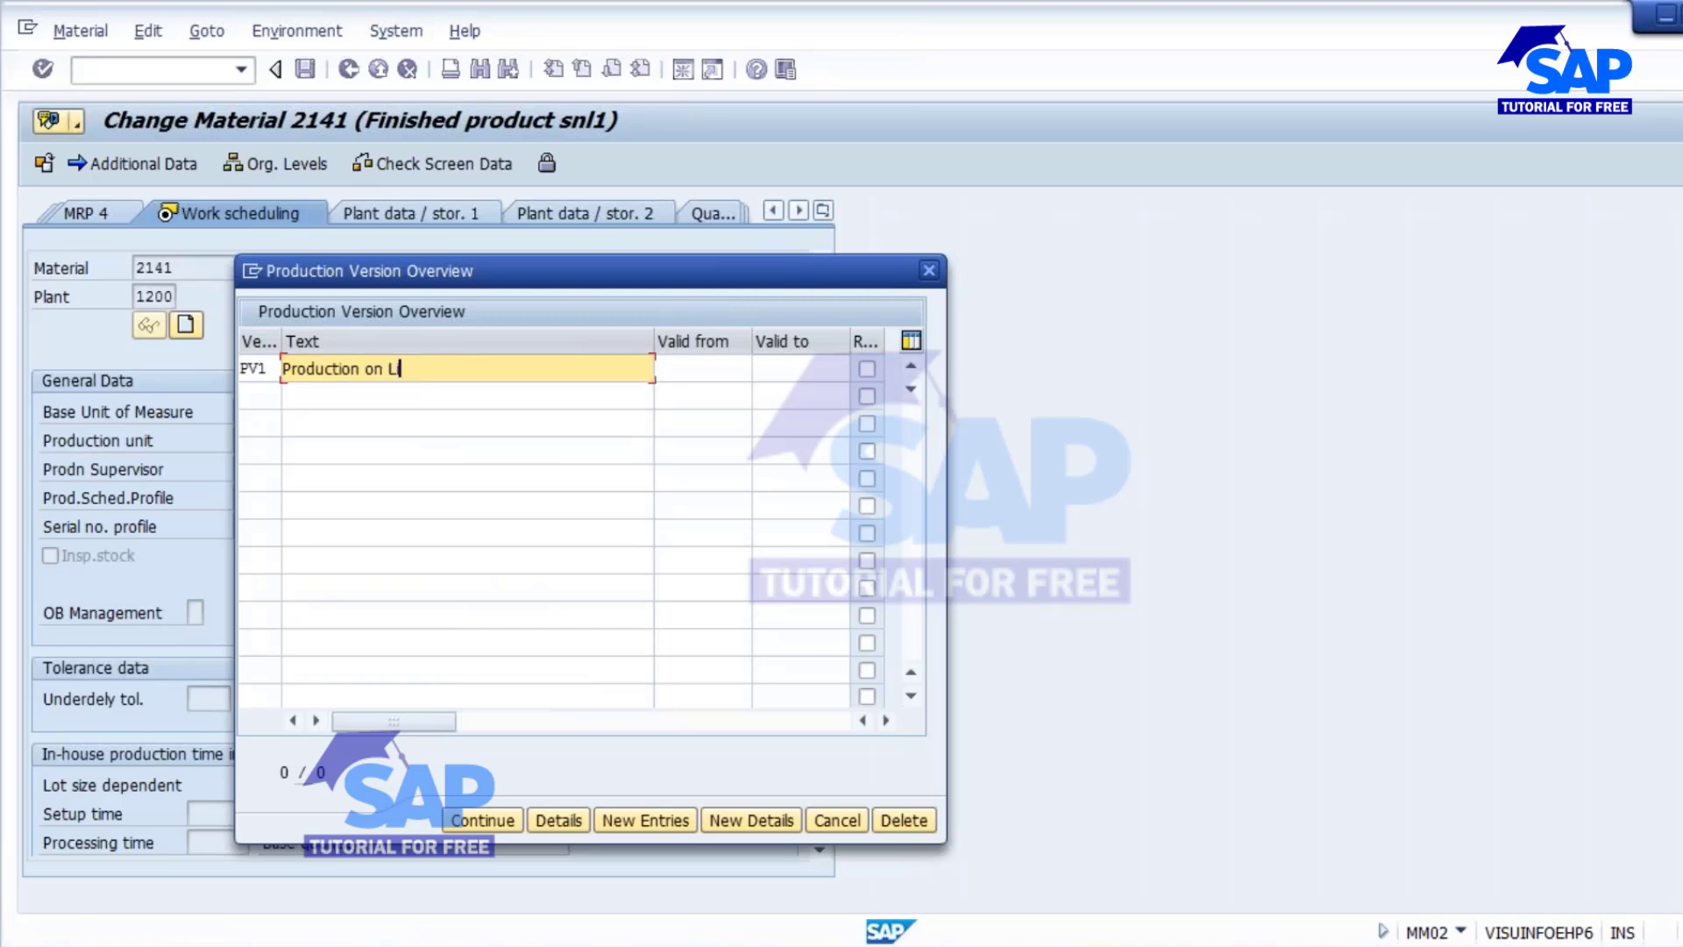
text(ne1)
key(Tab)
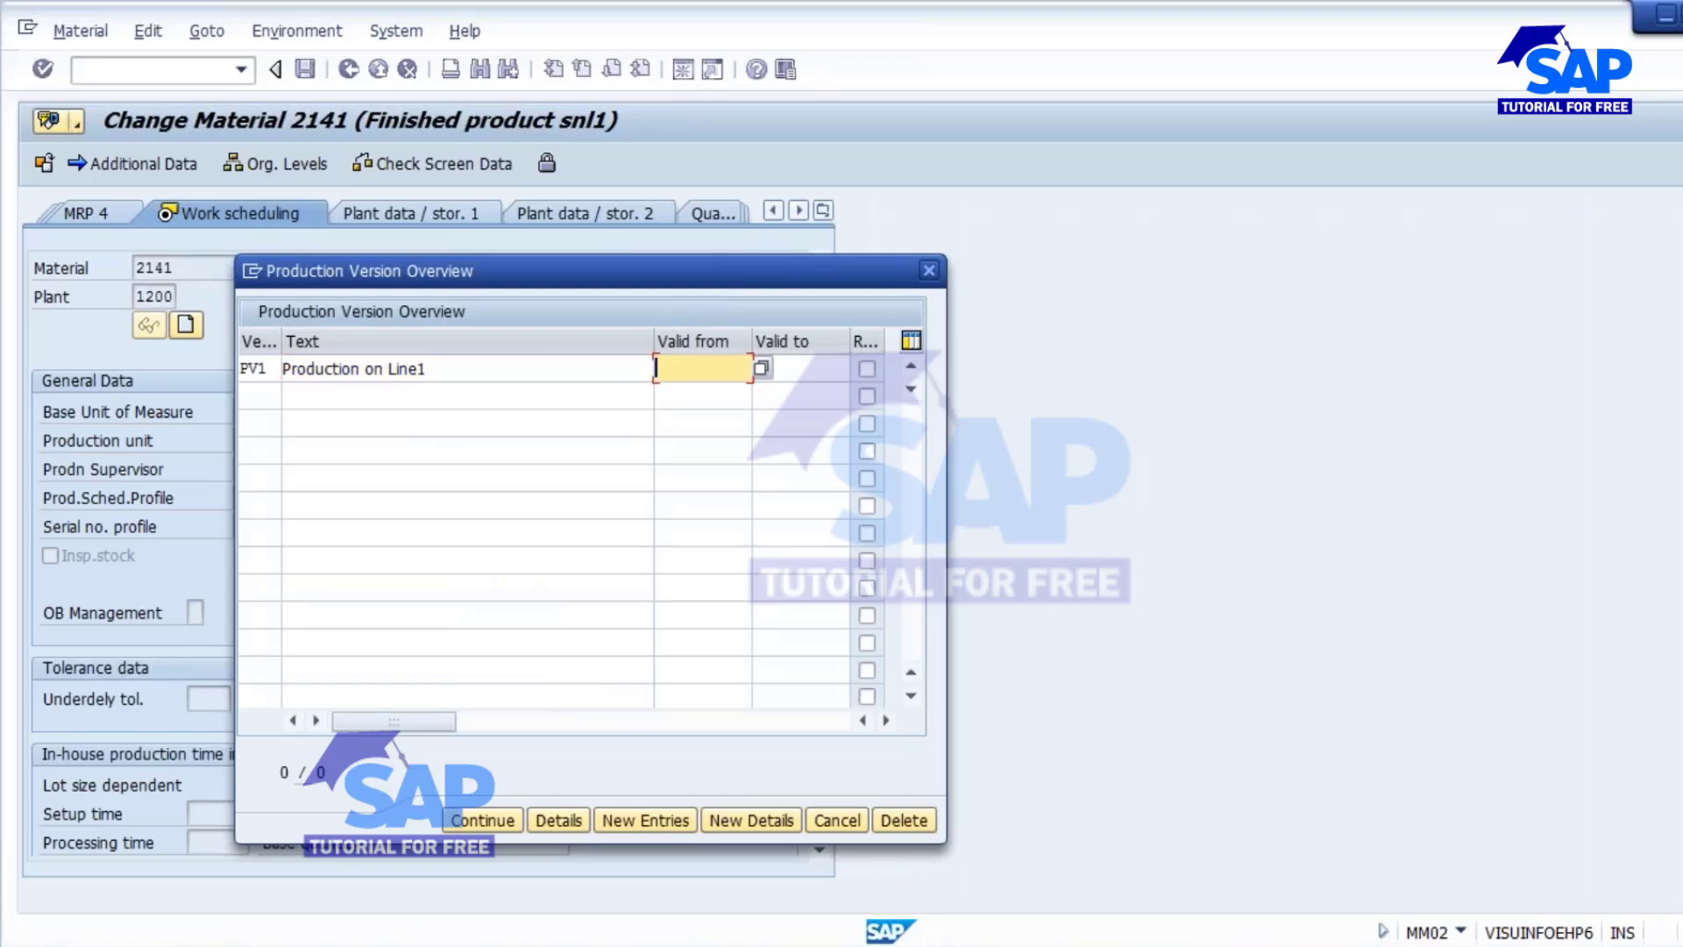
- Set PV1's validity period from 13.09.2016 to 31.12.9999
text(13.)
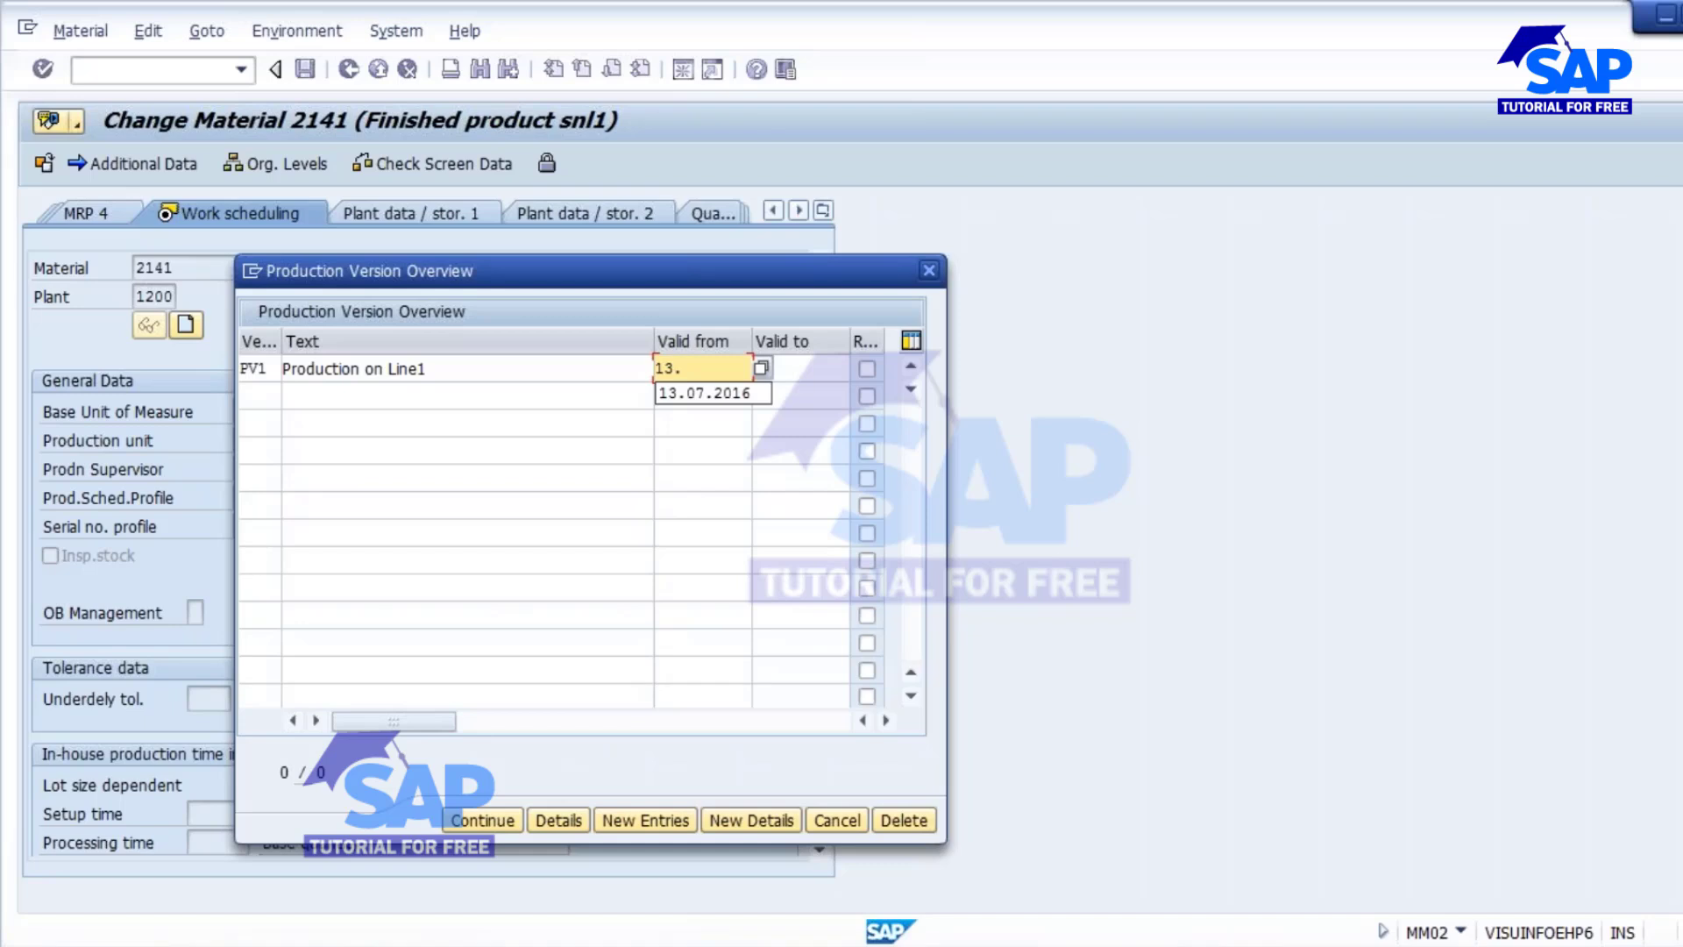
text(09.)
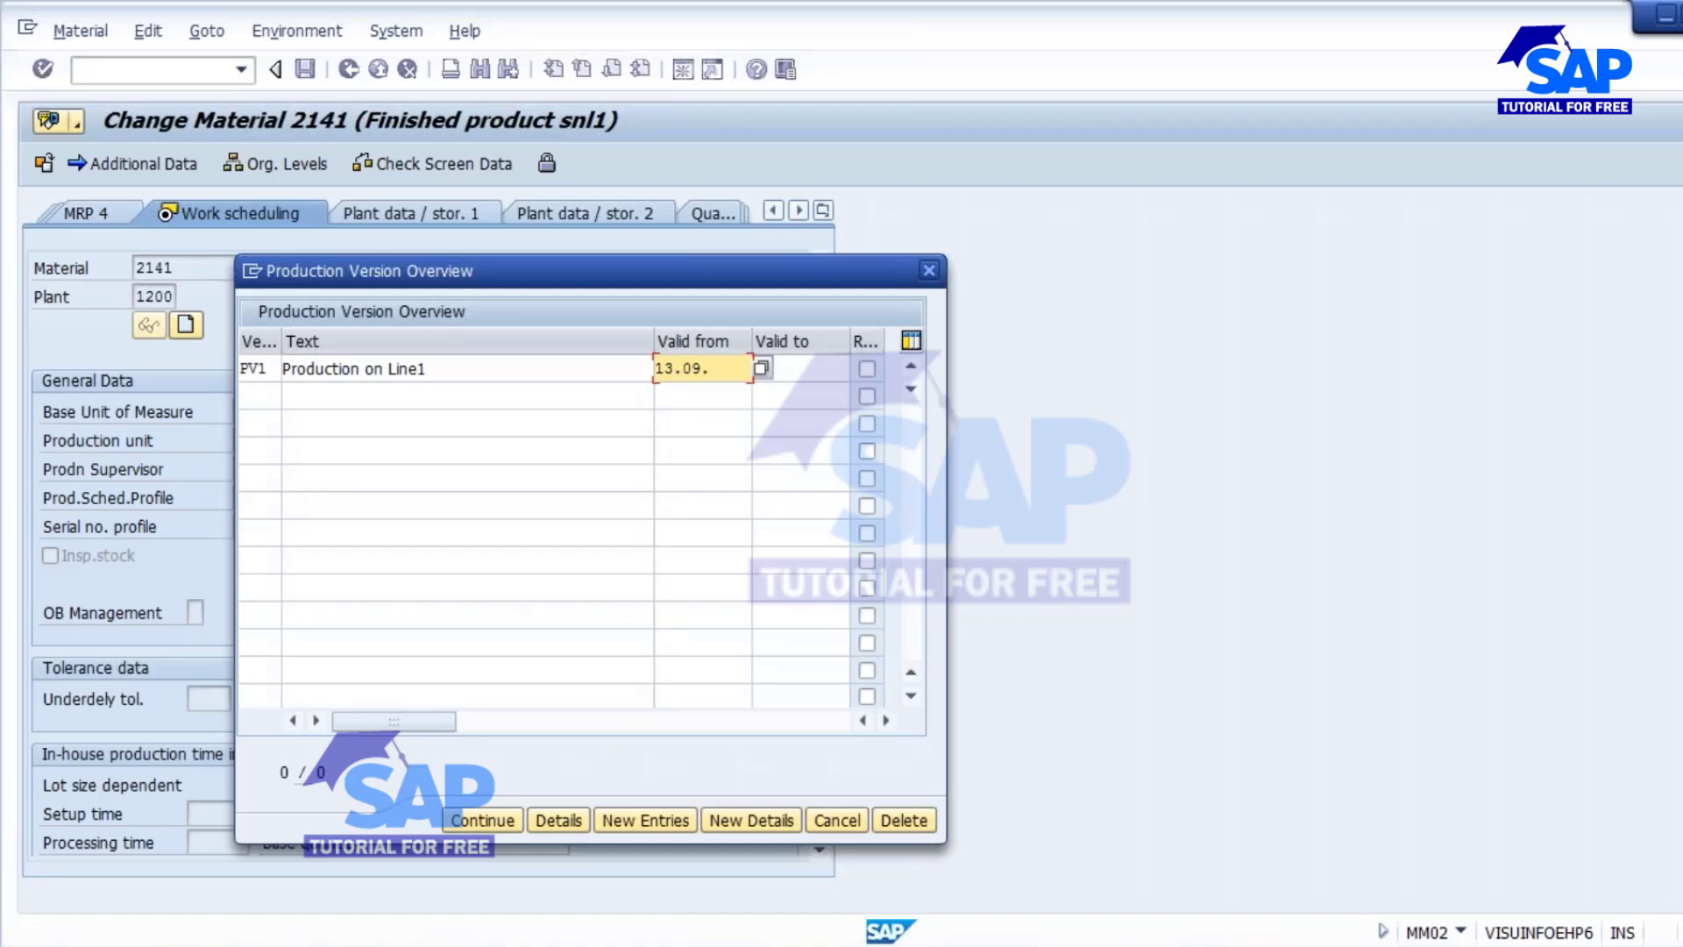
text(2016)
key(Tab)
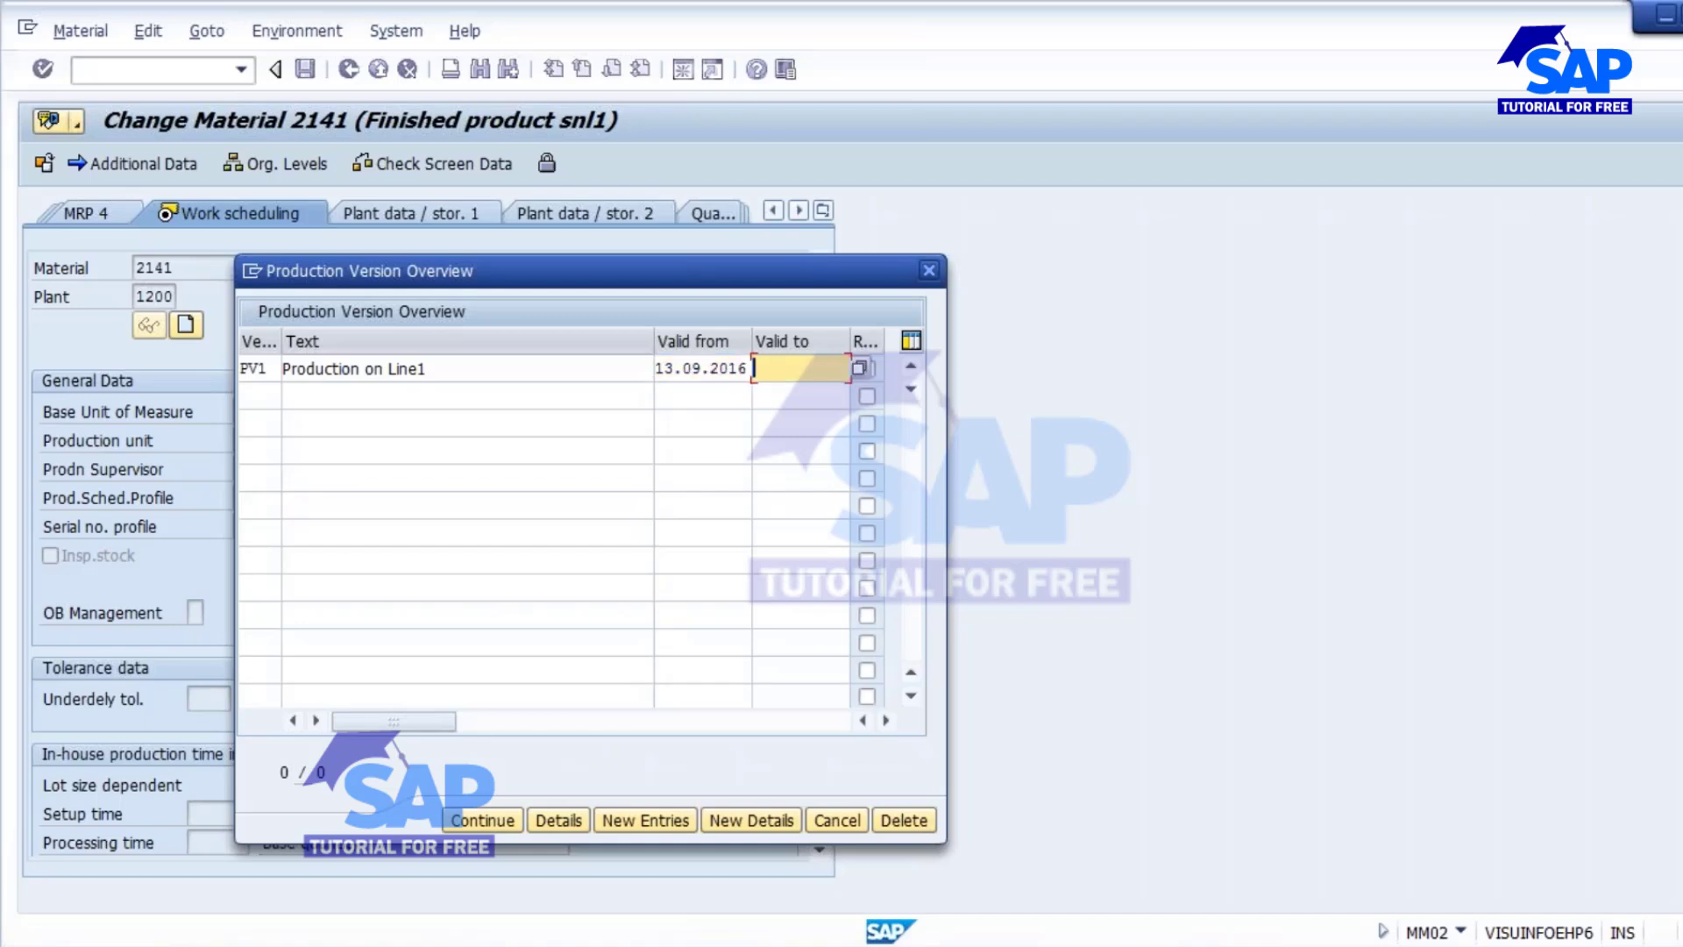
text(31.12.)
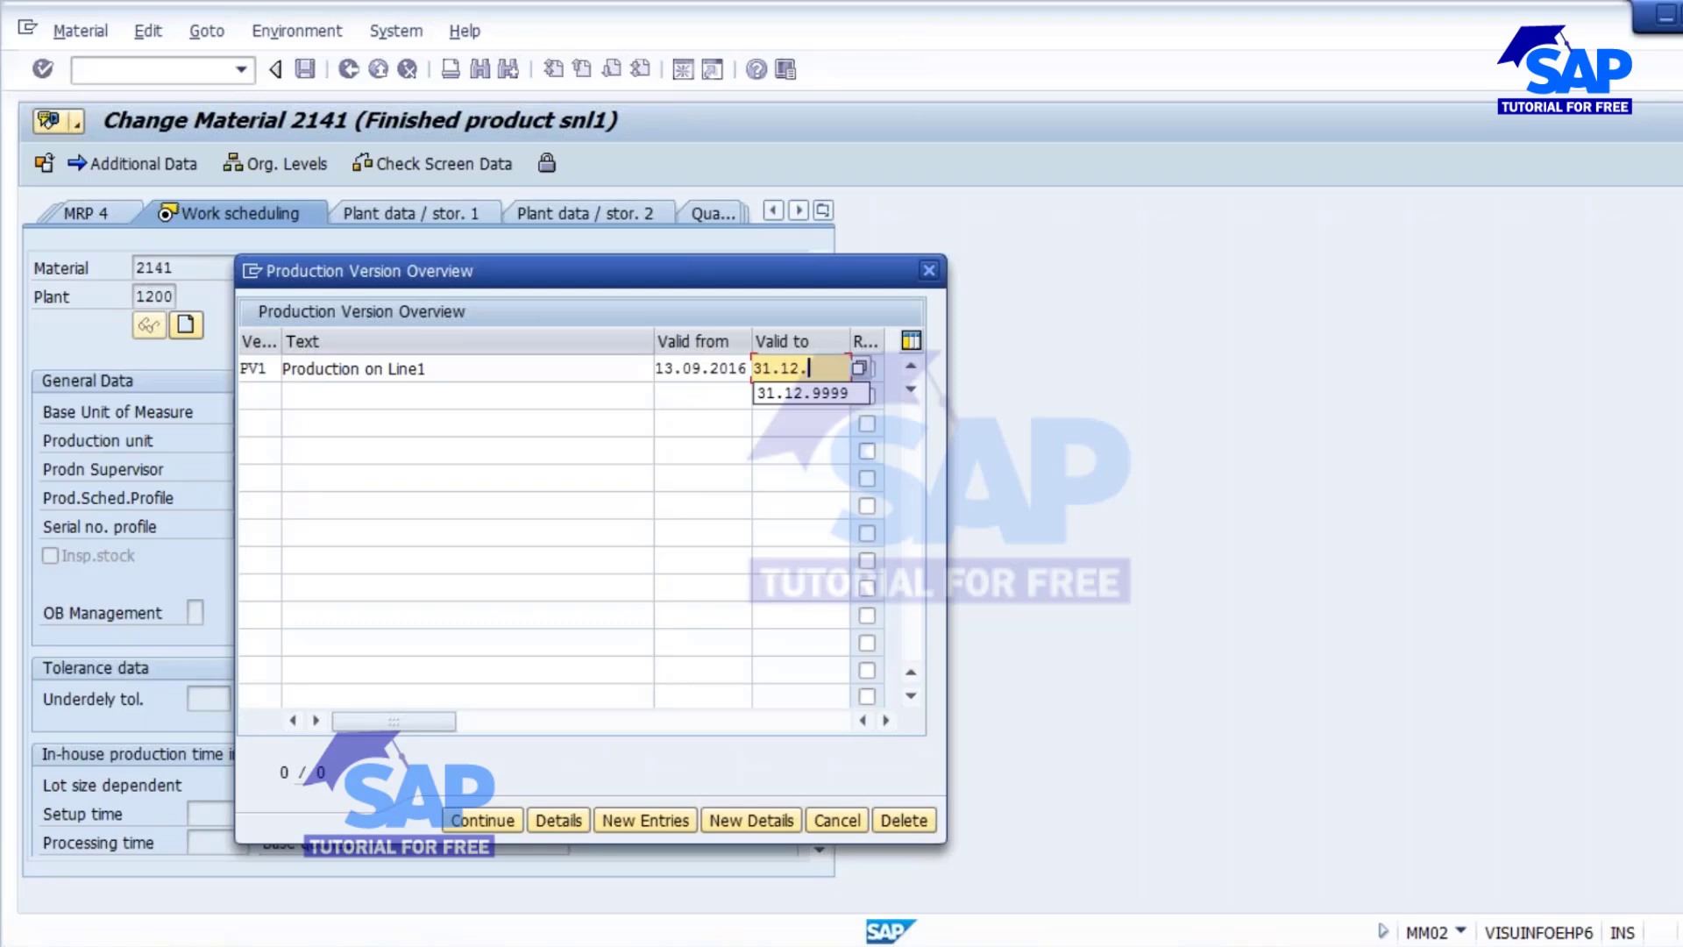
text(9999)
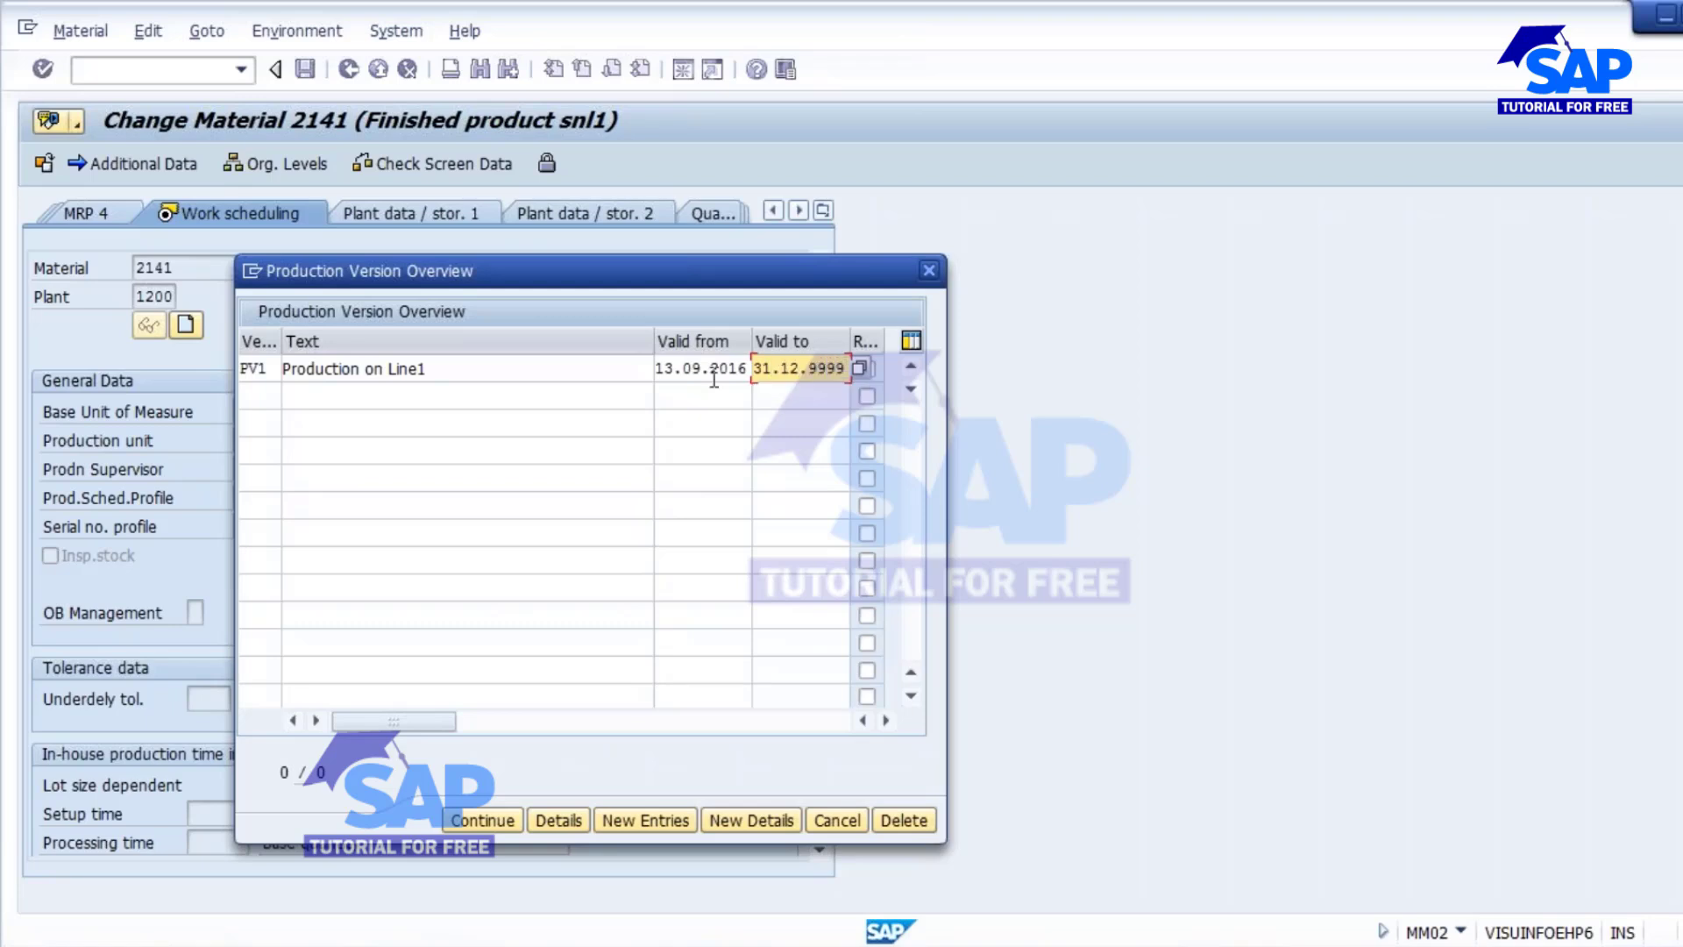
- Open the detail view of production version PV1 and move its dialog so that it is fully visible
click(392, 369)
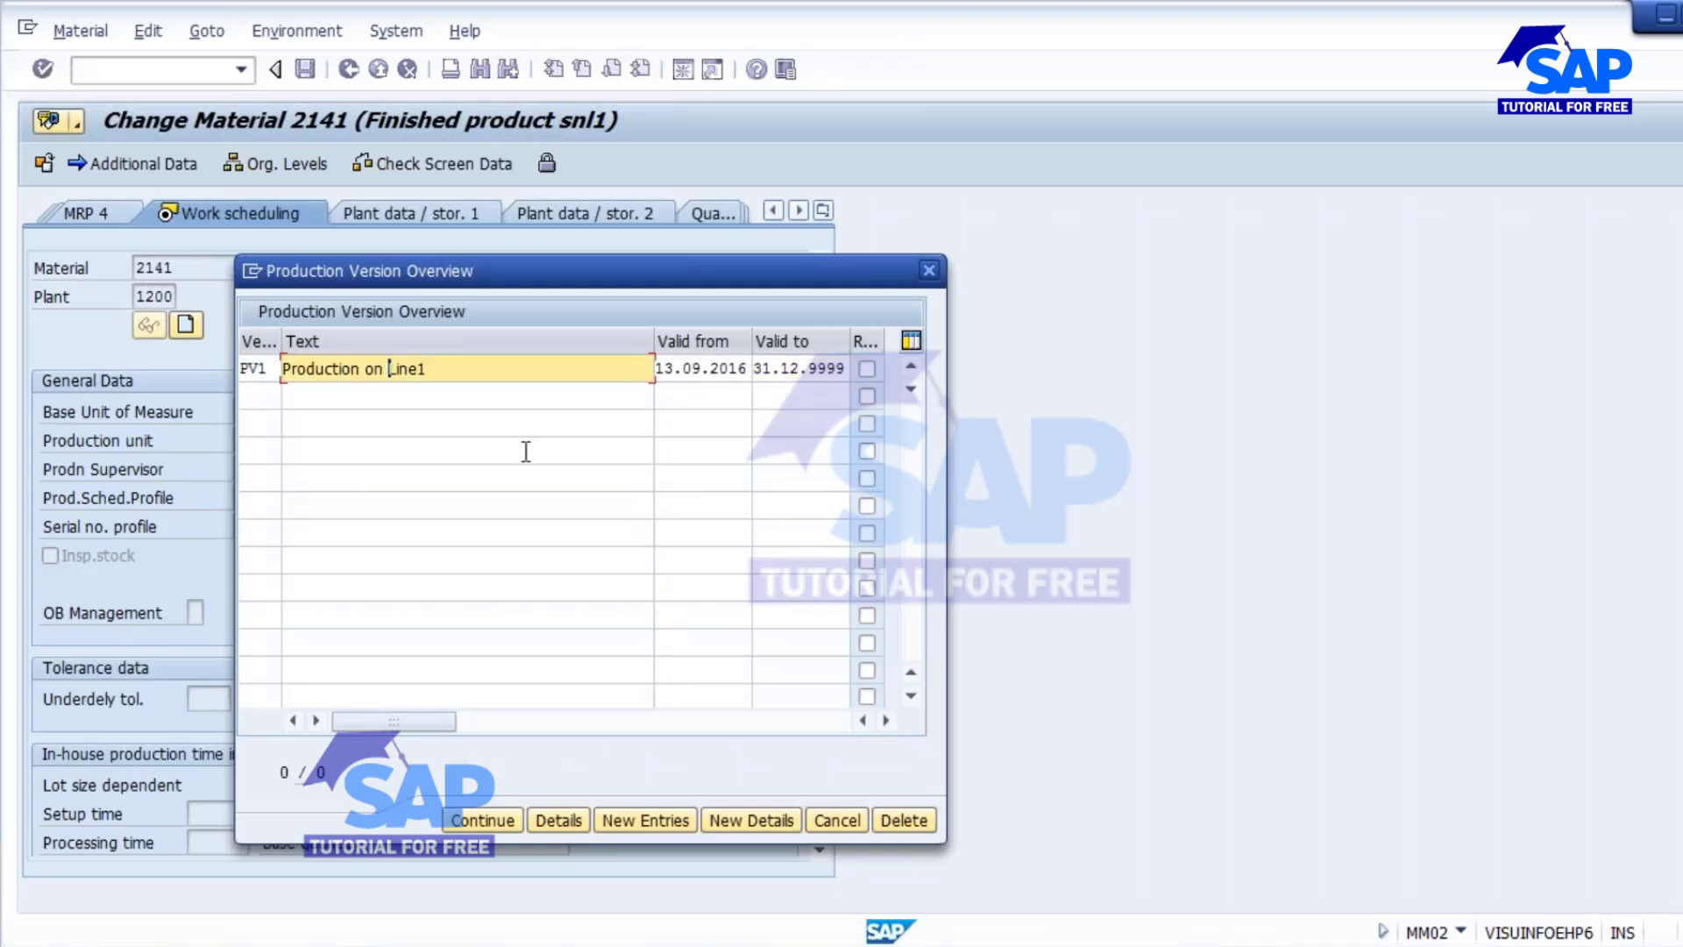
click(561, 819)
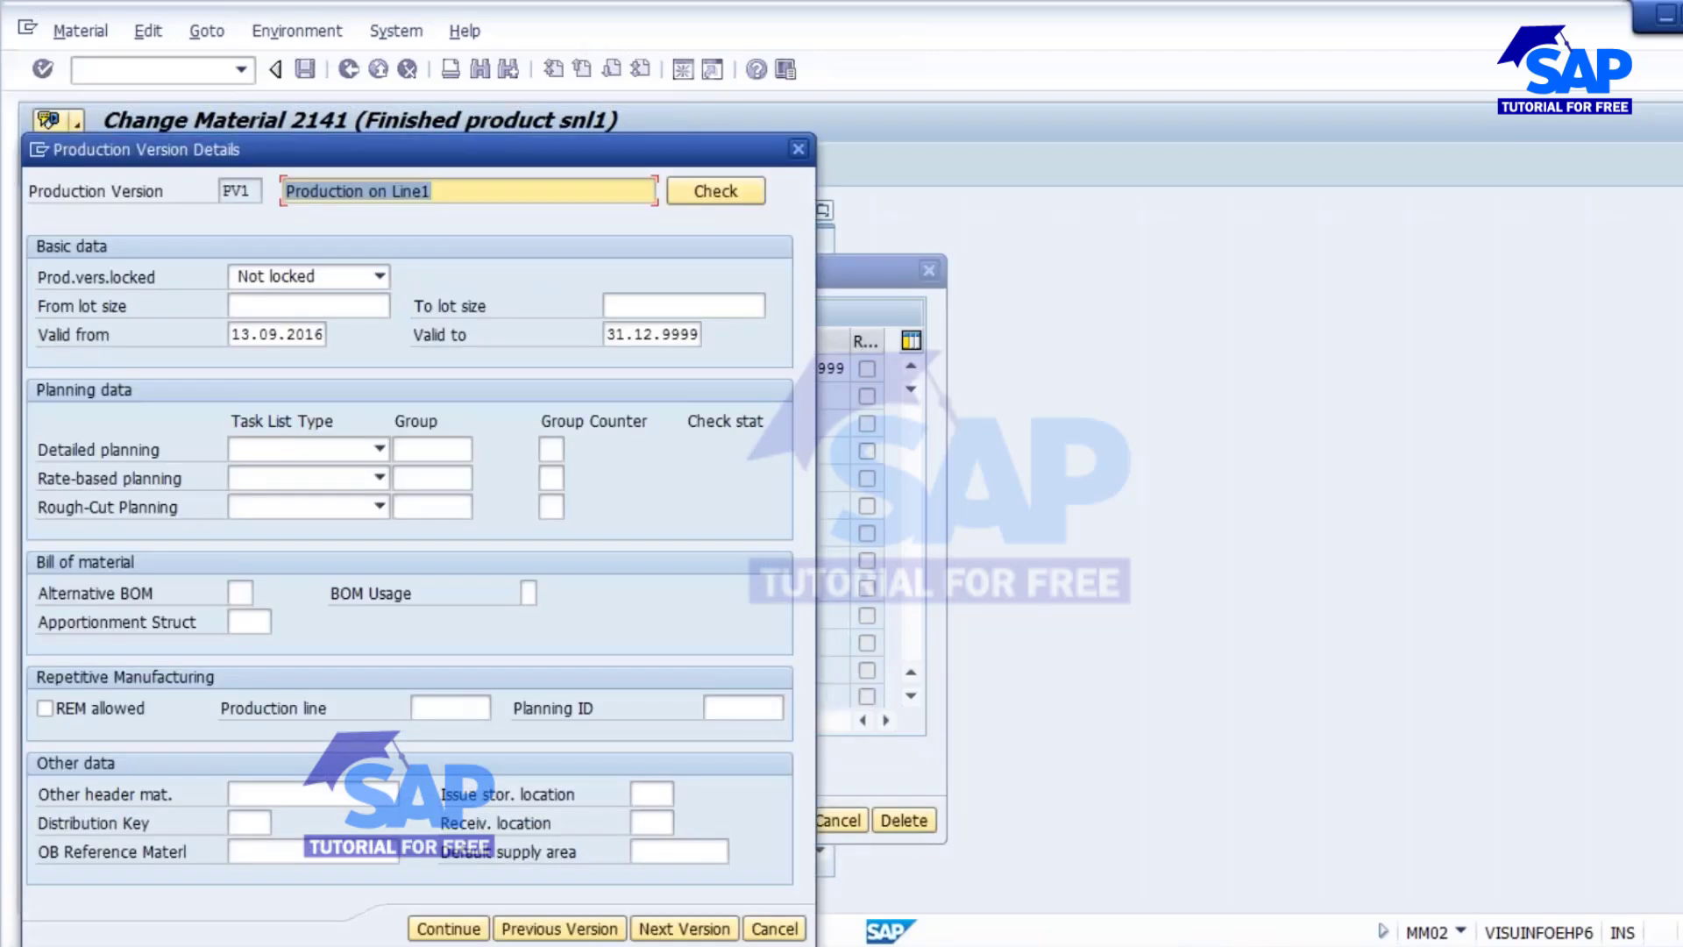
drag(549, 143, 750, 97)
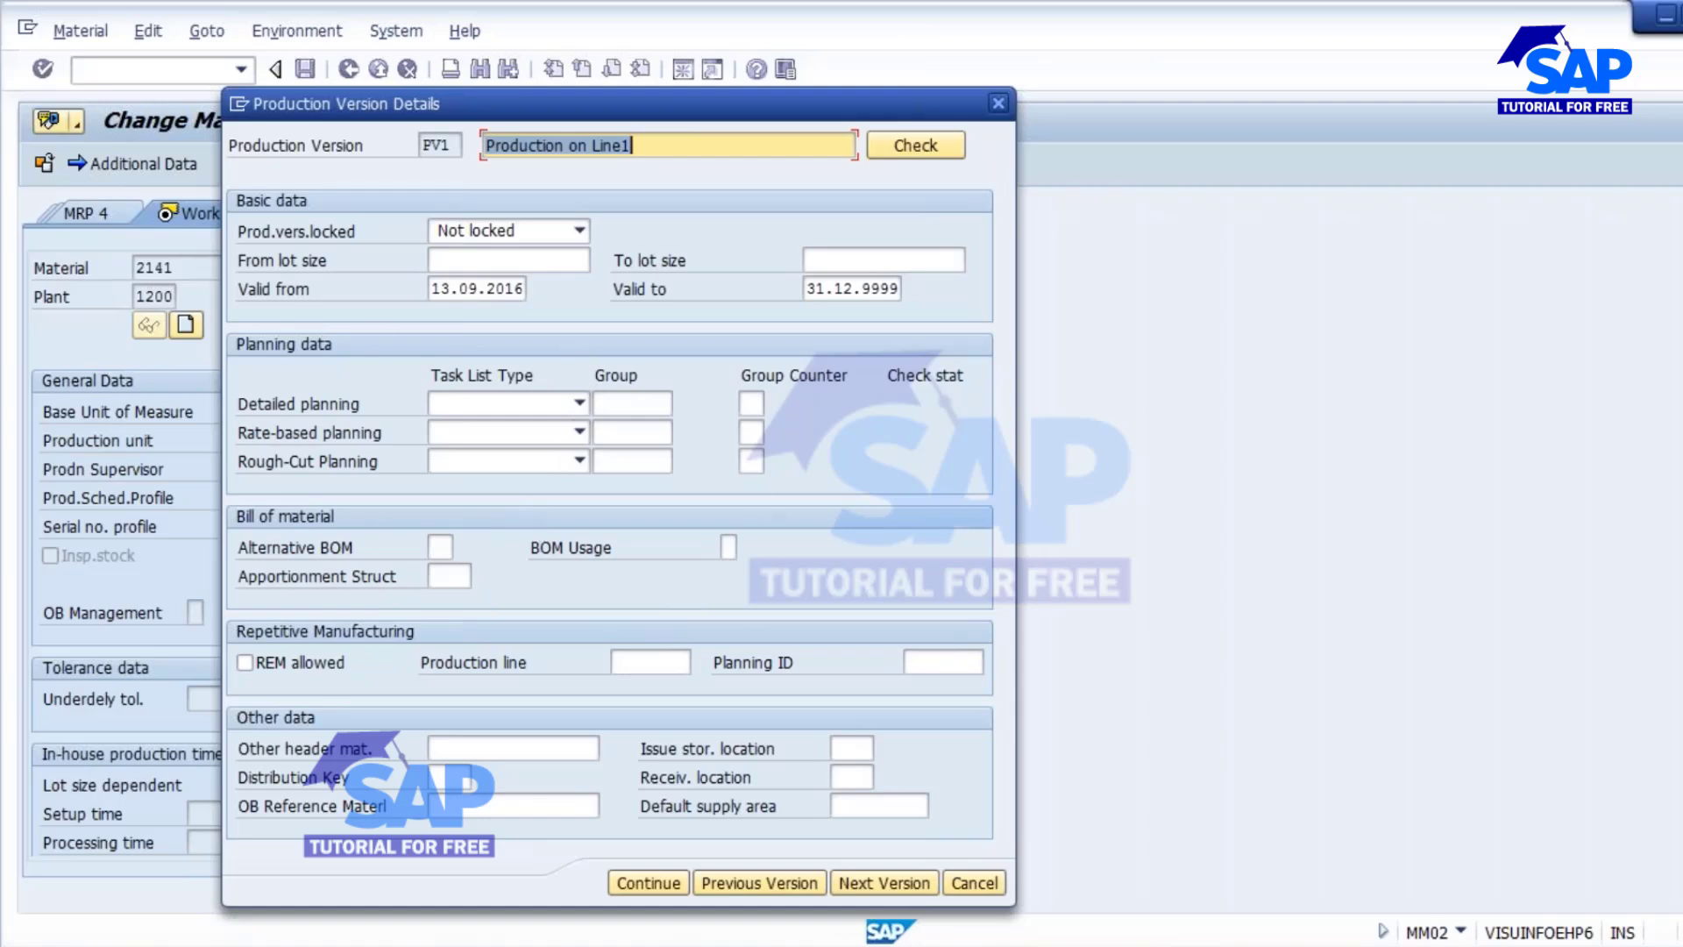
- Switch to Notepad and reword the Production Version note to read "combination of BOM & Routing"
key(alt+Tab)
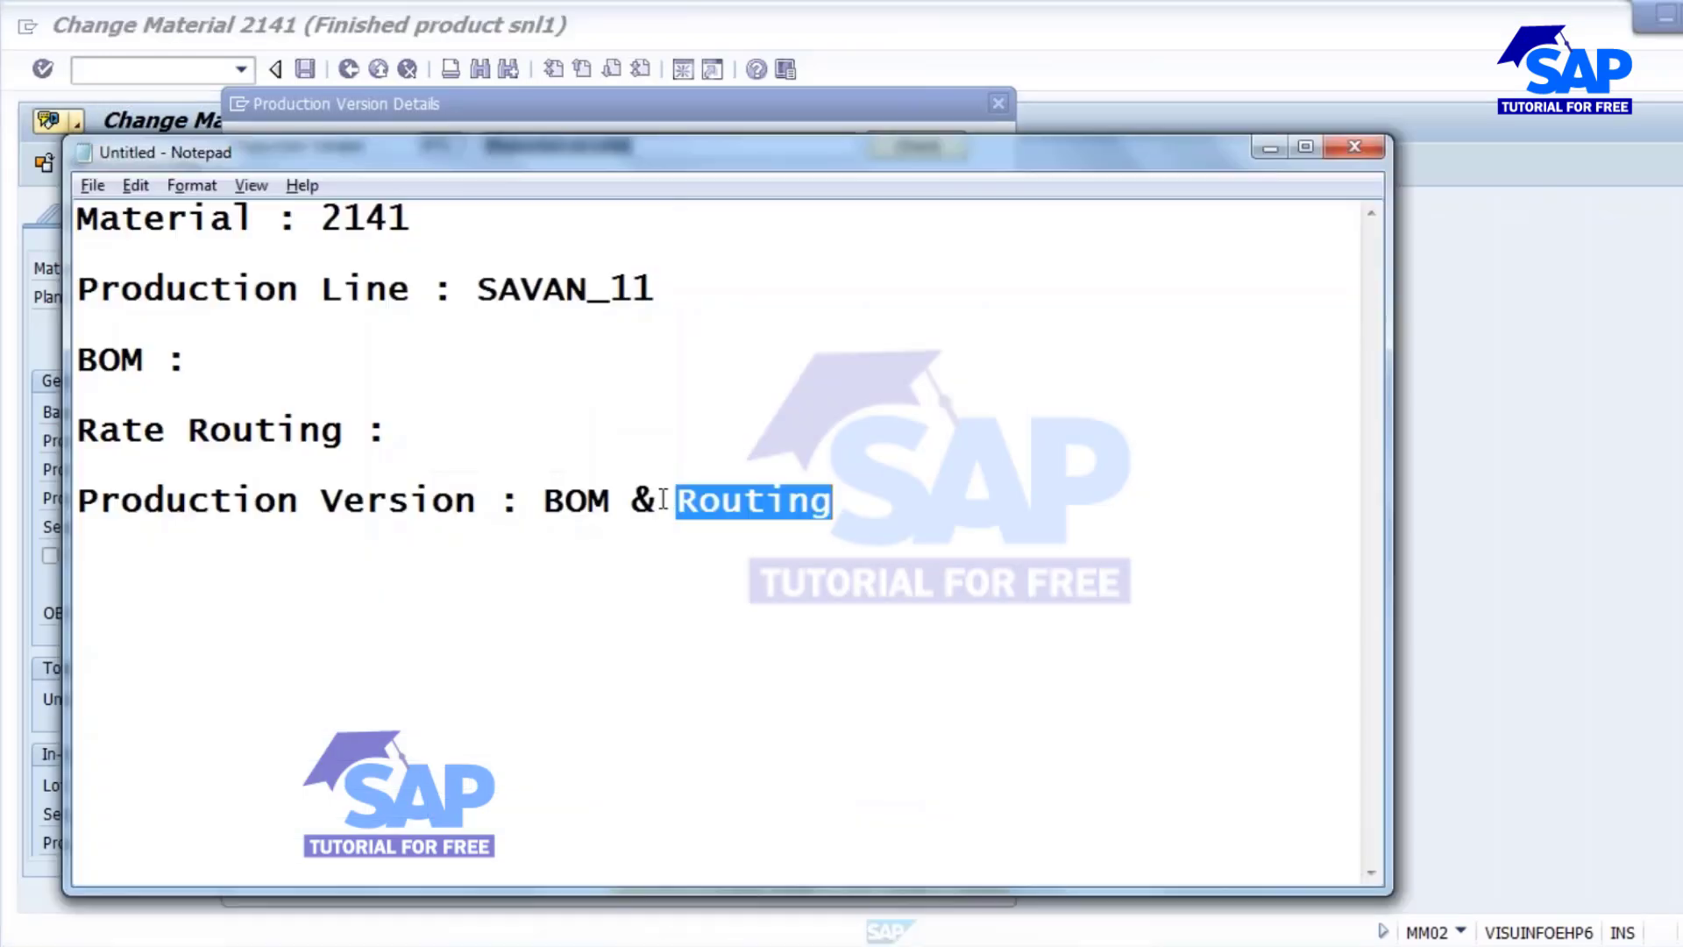
click(656, 502)
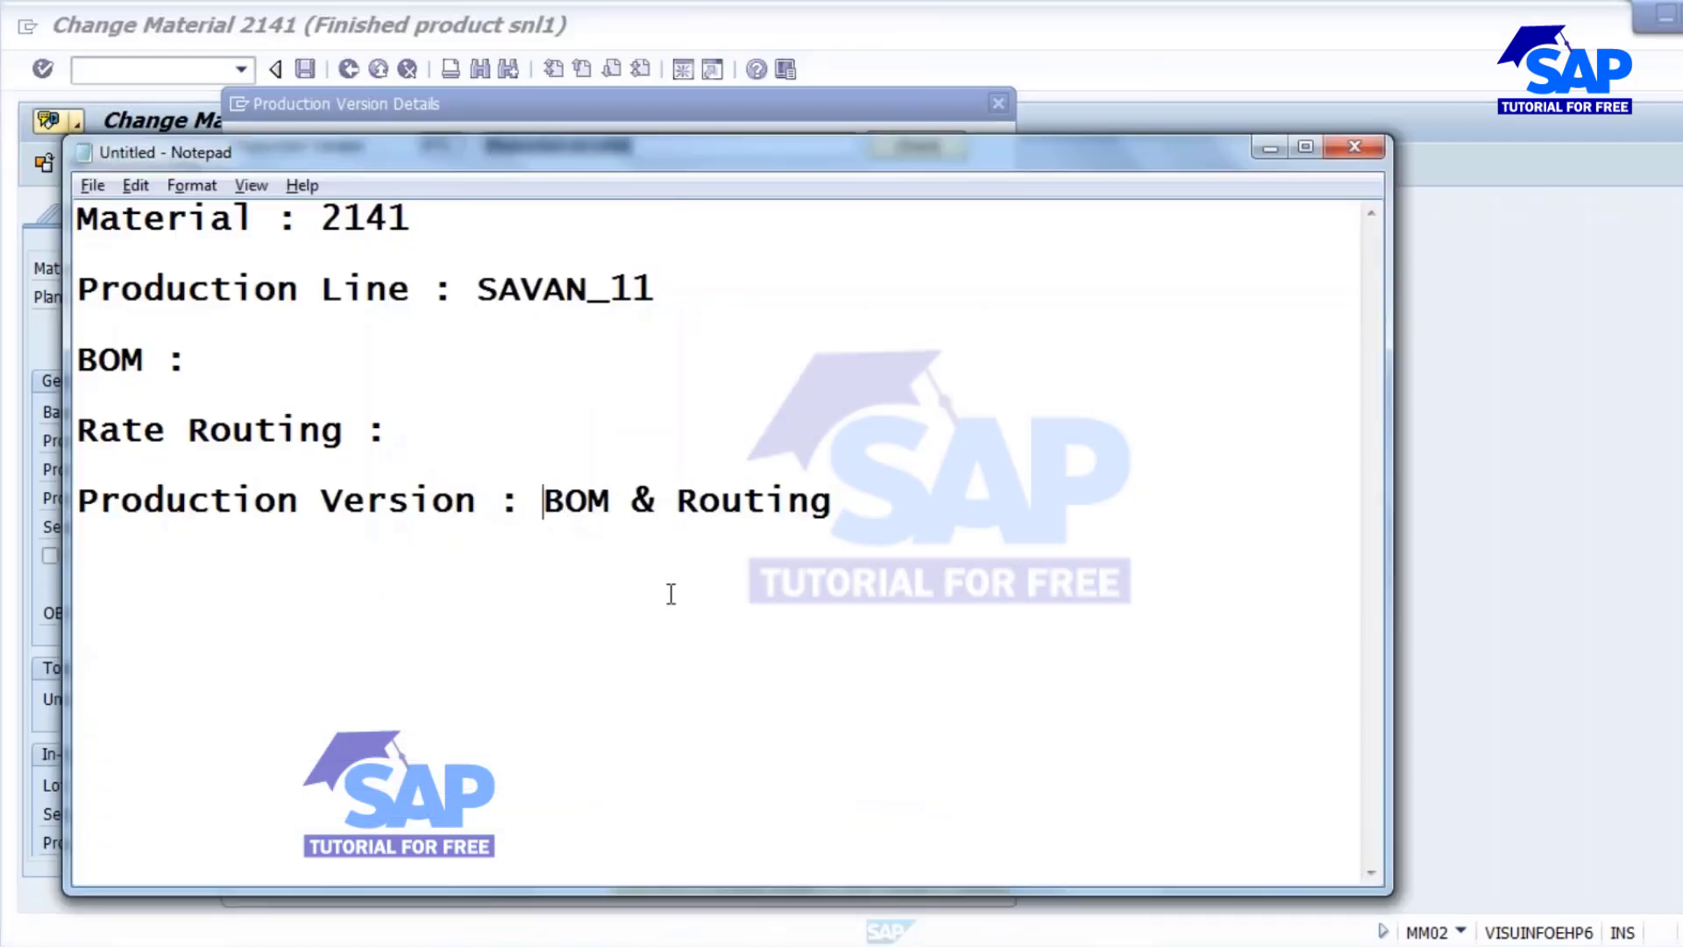
text(comb)
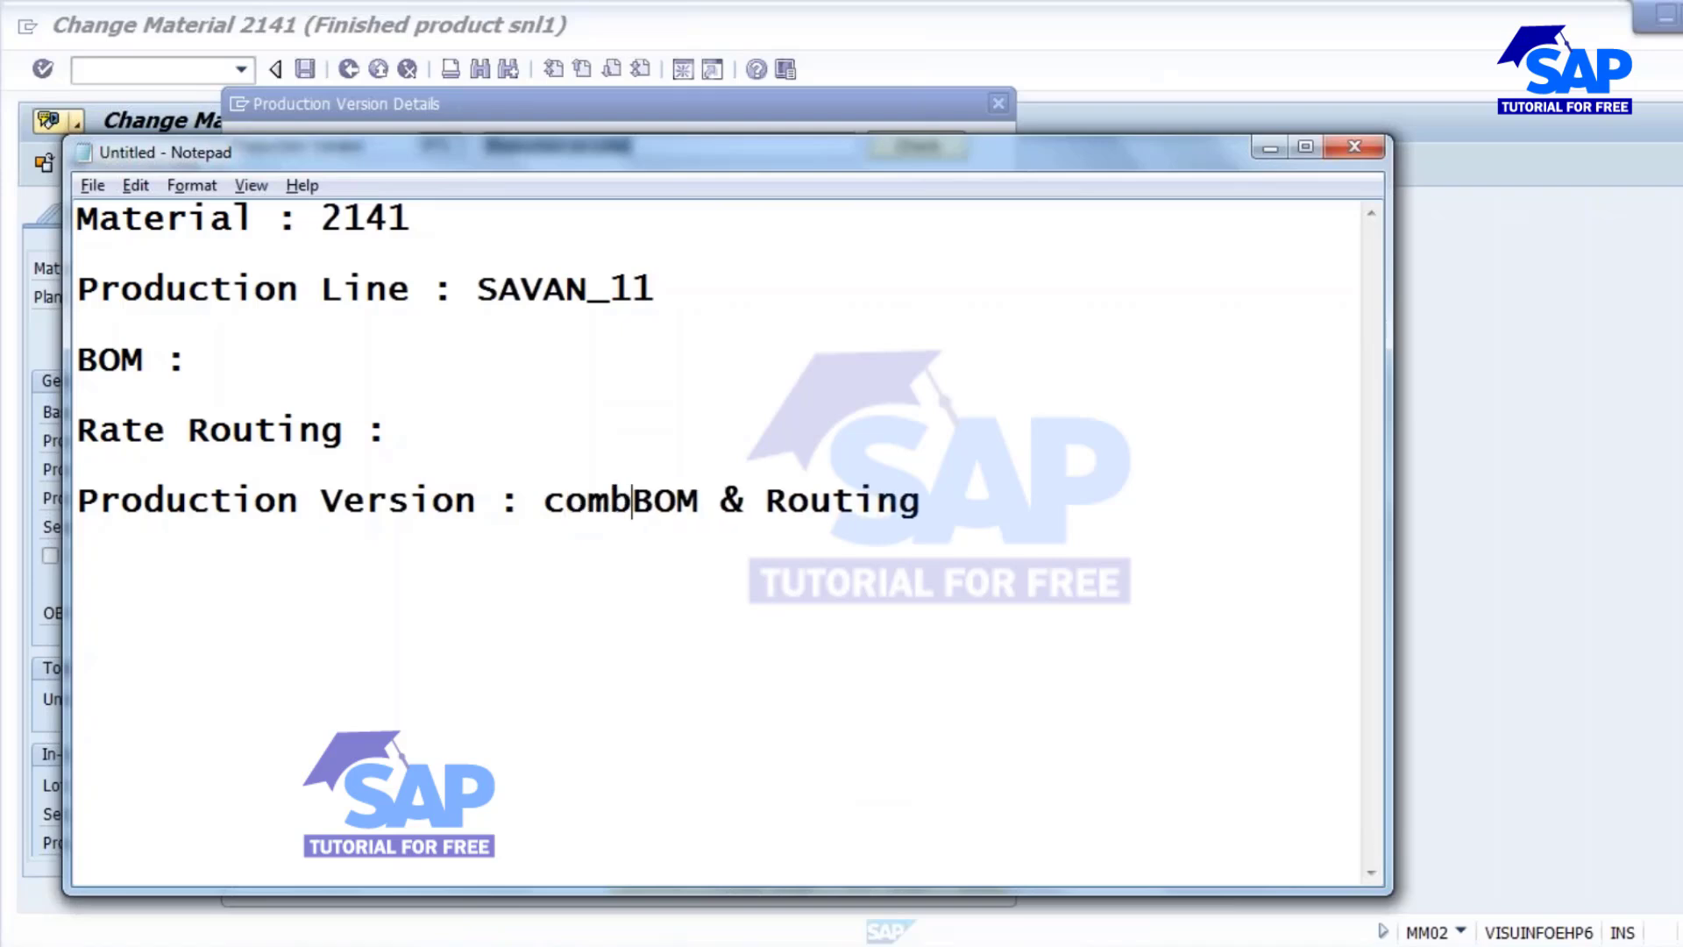
text(ination )
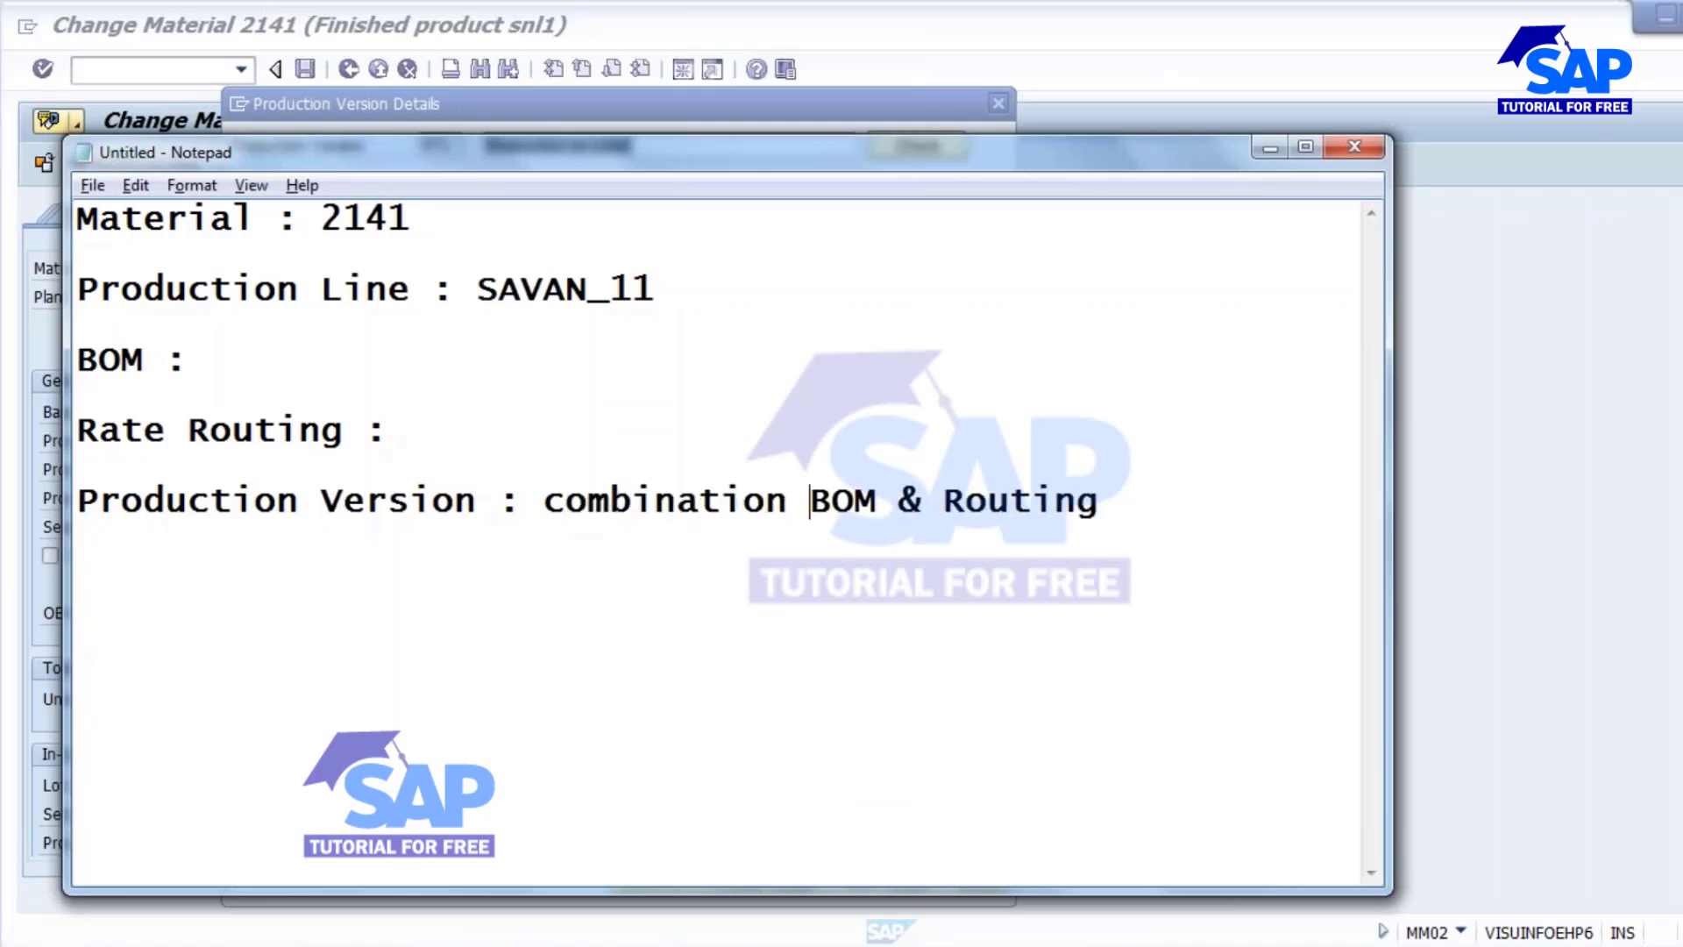
text(of)
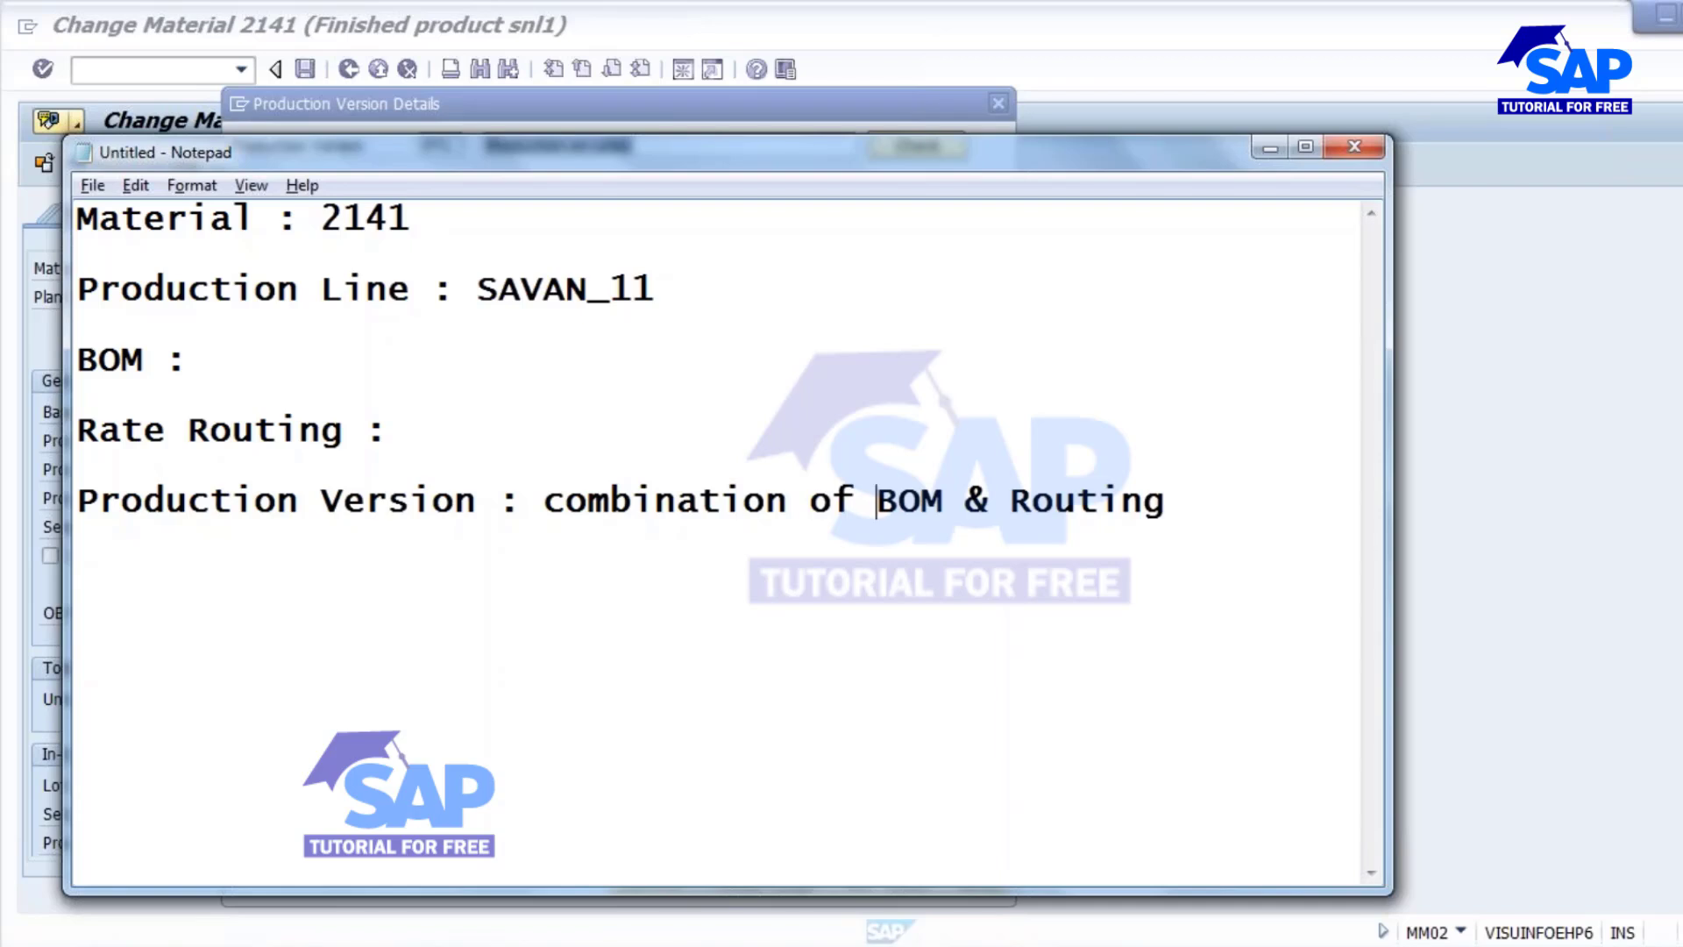
- Return to the SAP production version details and assign alternative BOM 01 with BOM usage 1
key(alt+Tab)
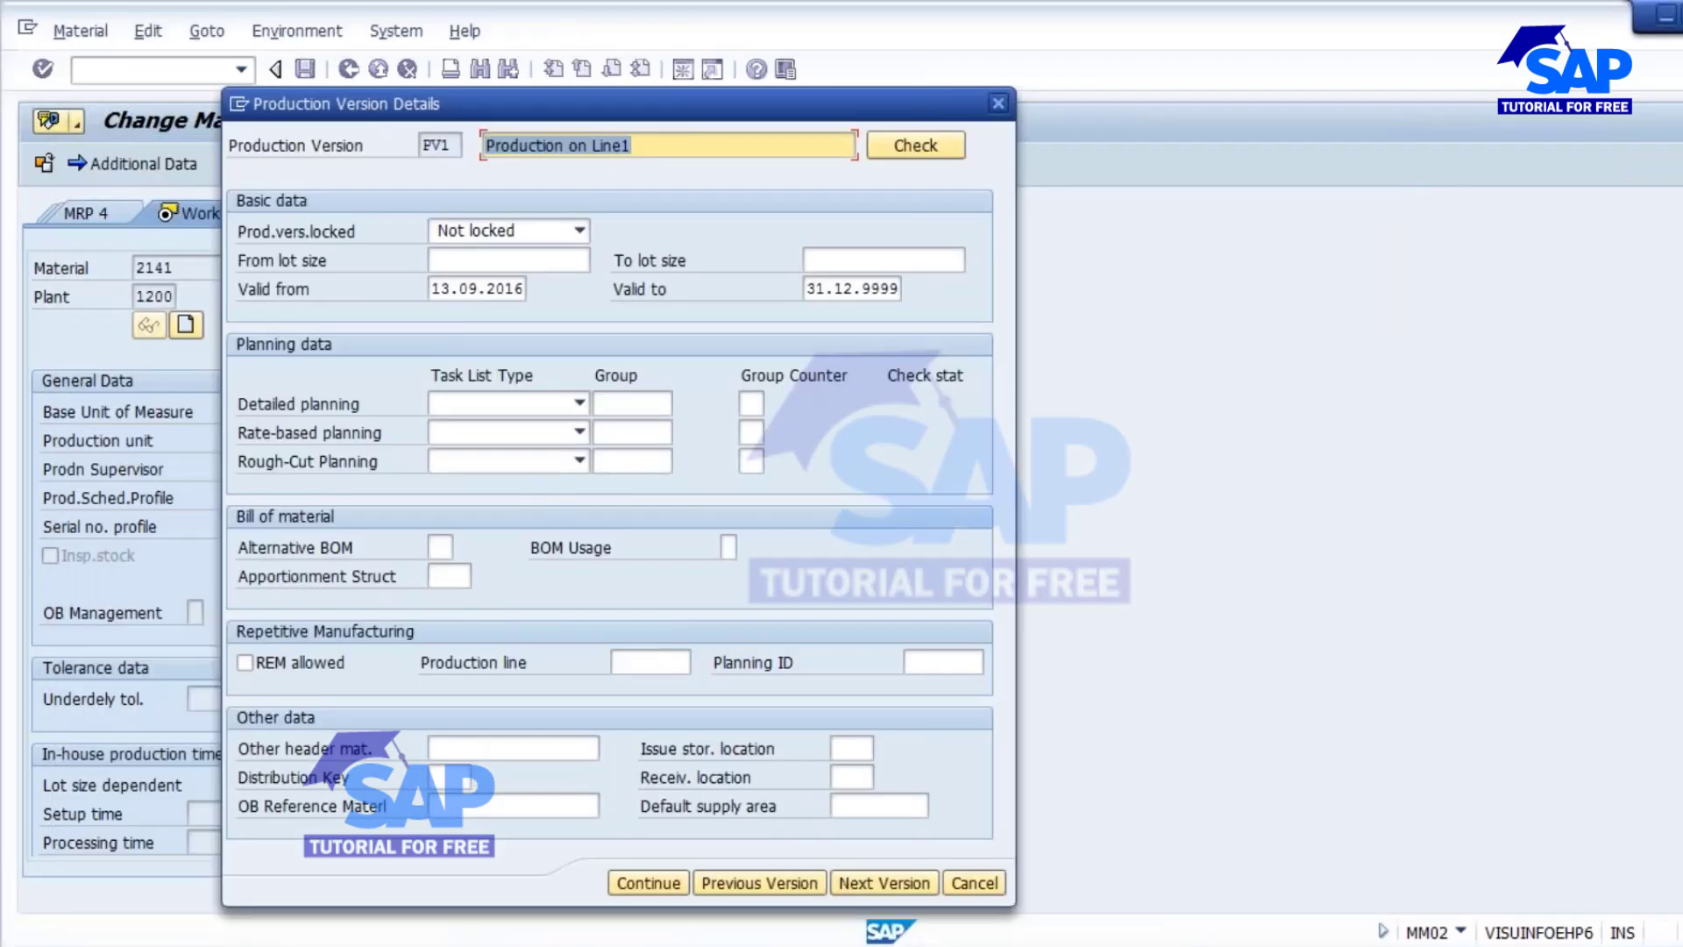
click(439, 548)
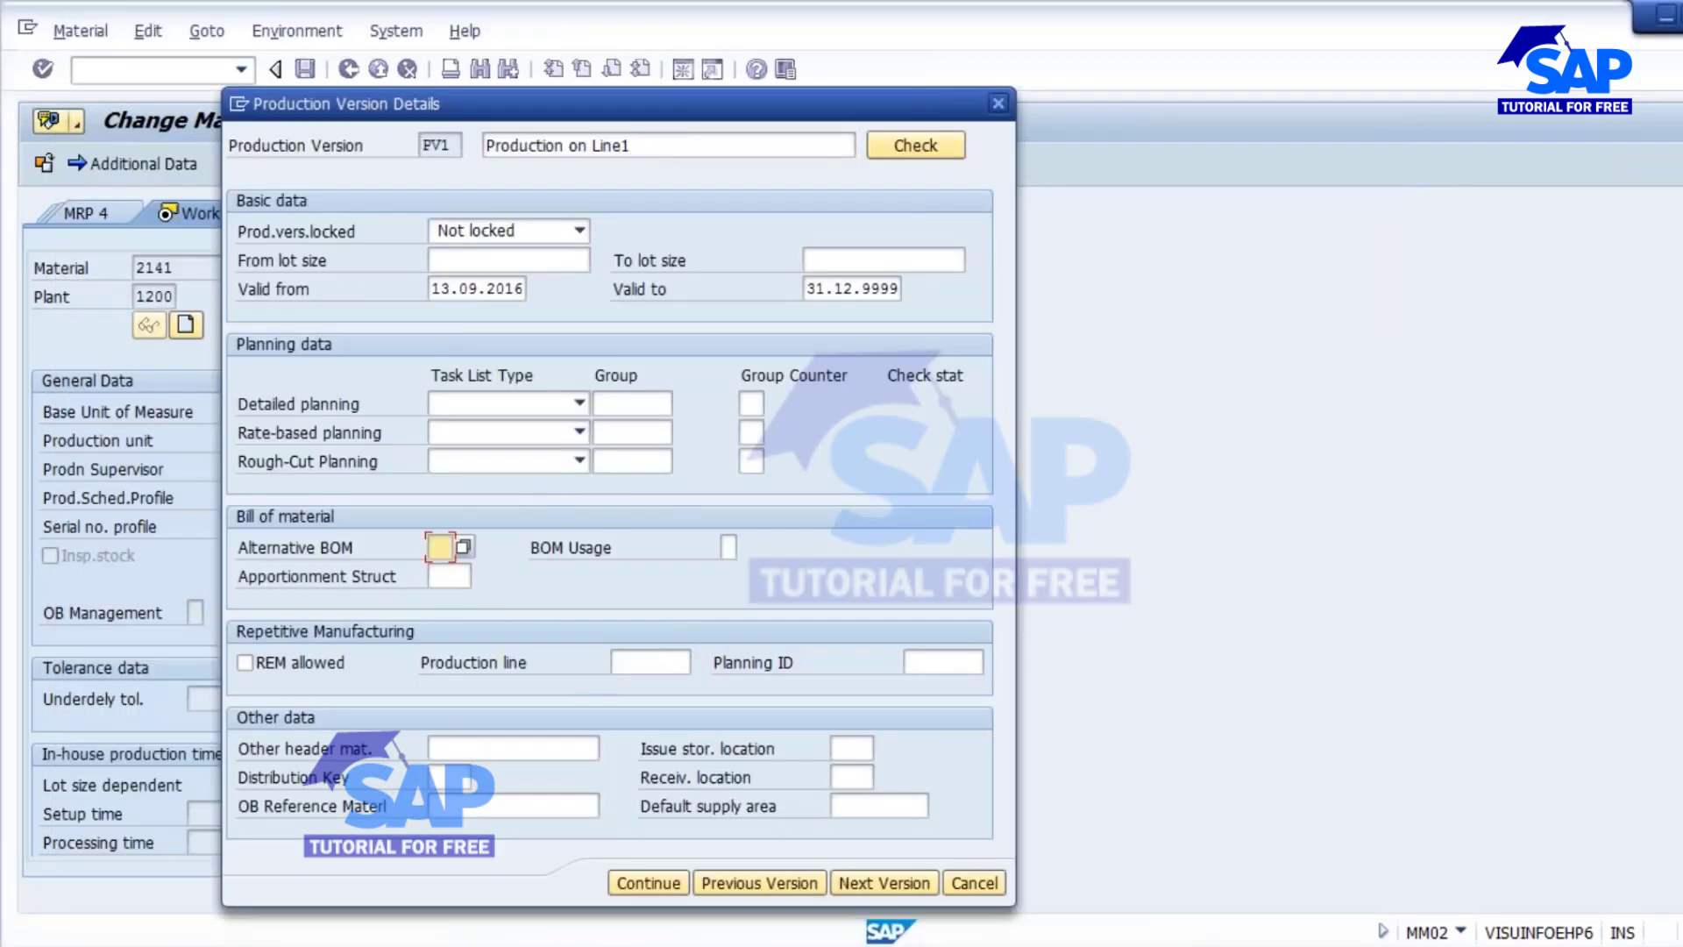
text(01)
click(728, 547)
text(1)
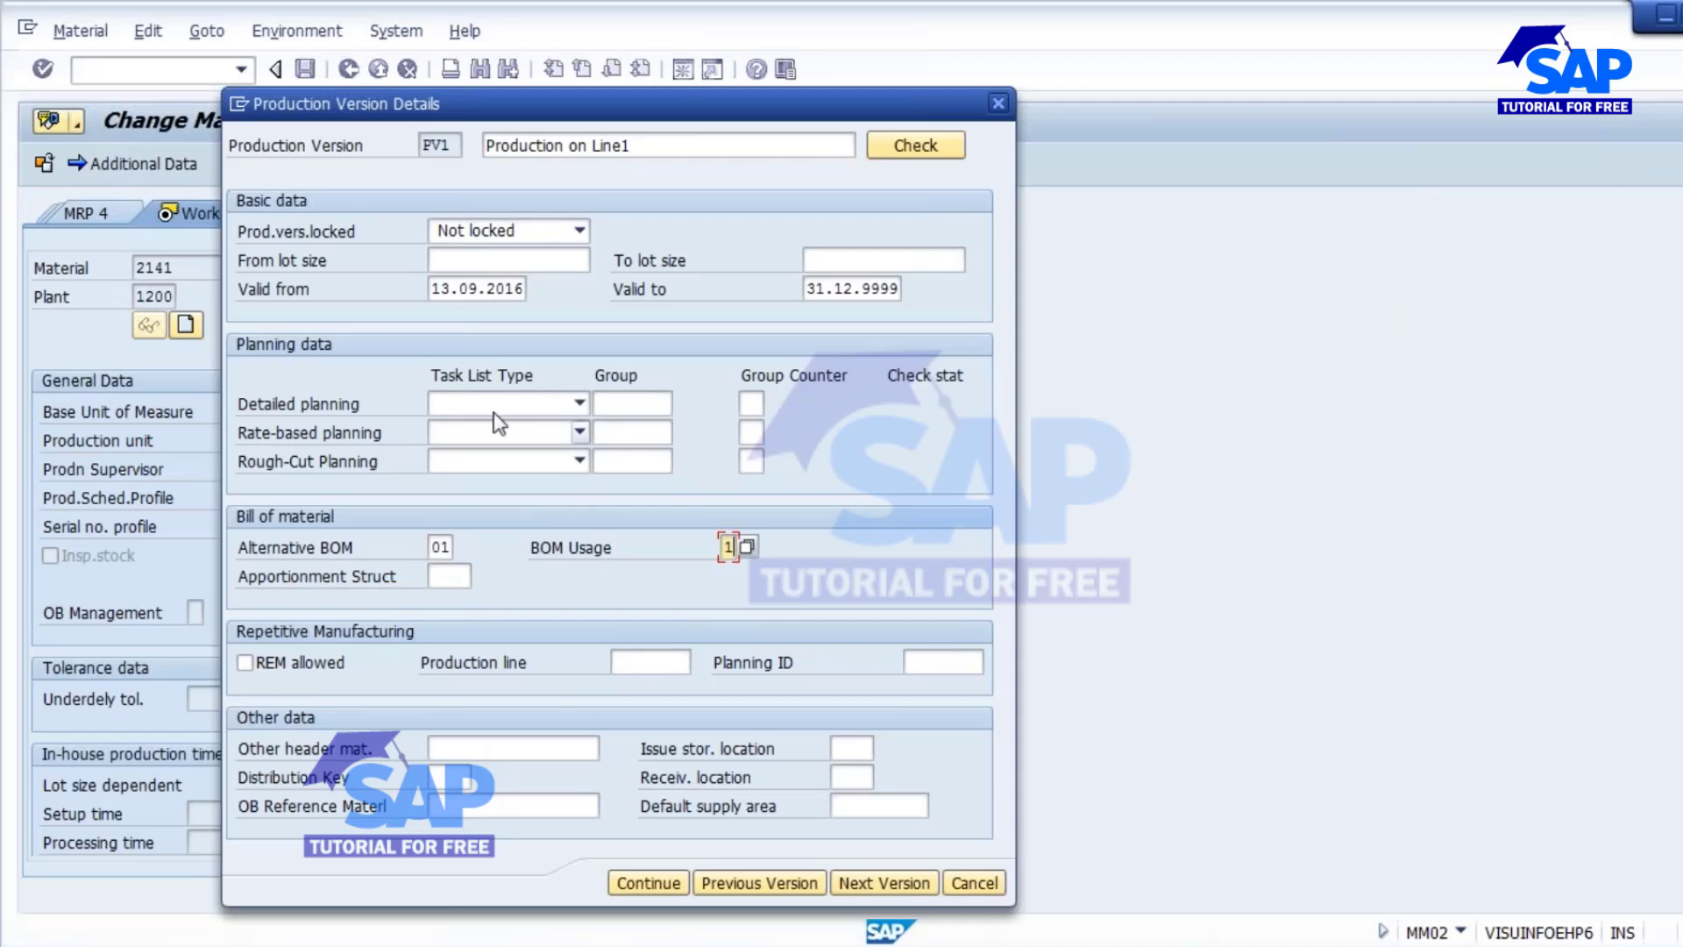
- Choose R Rate Routing as the task list type for rate-based planning
click(580, 432)
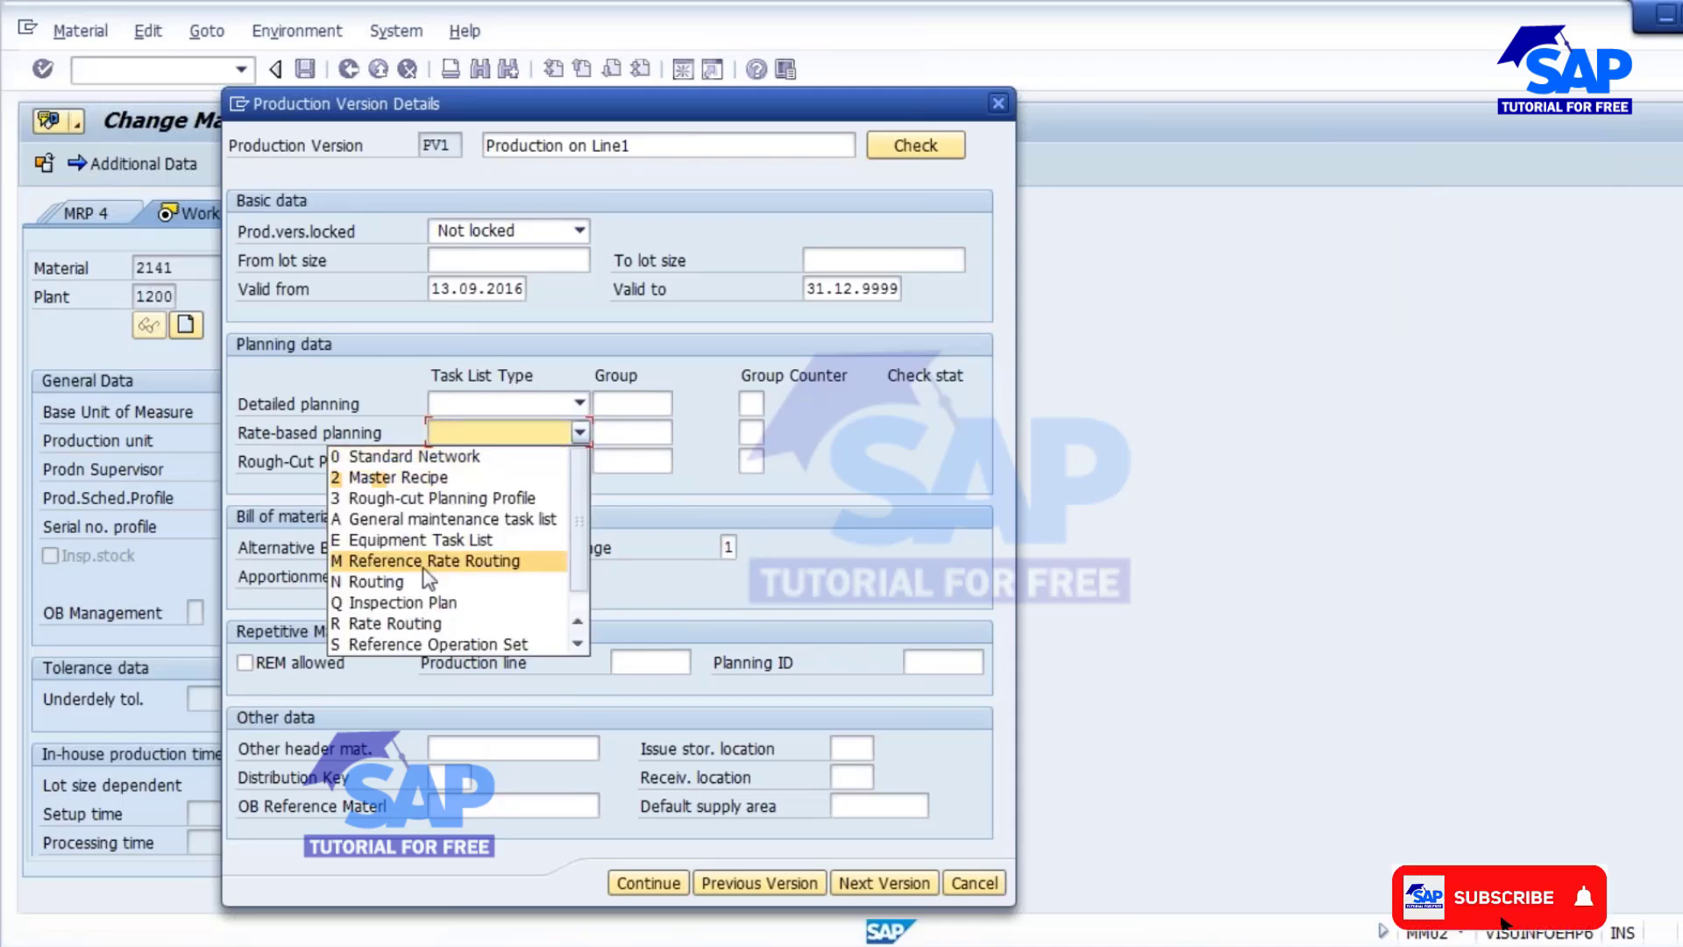
click(419, 624)
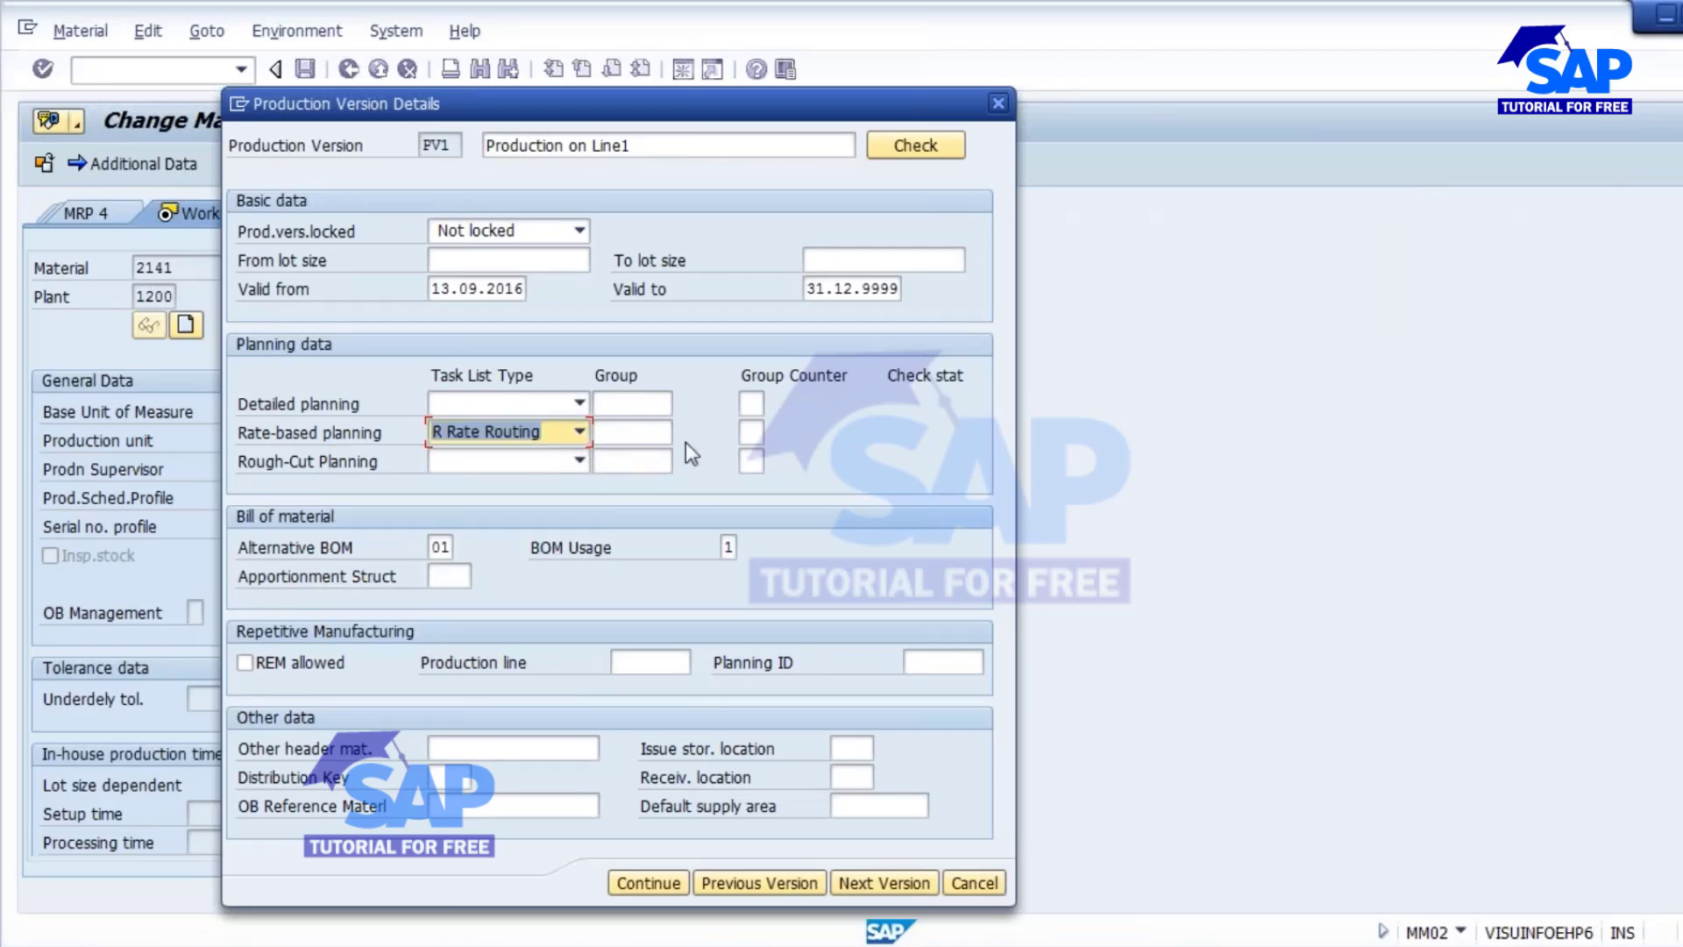
key(Tab)
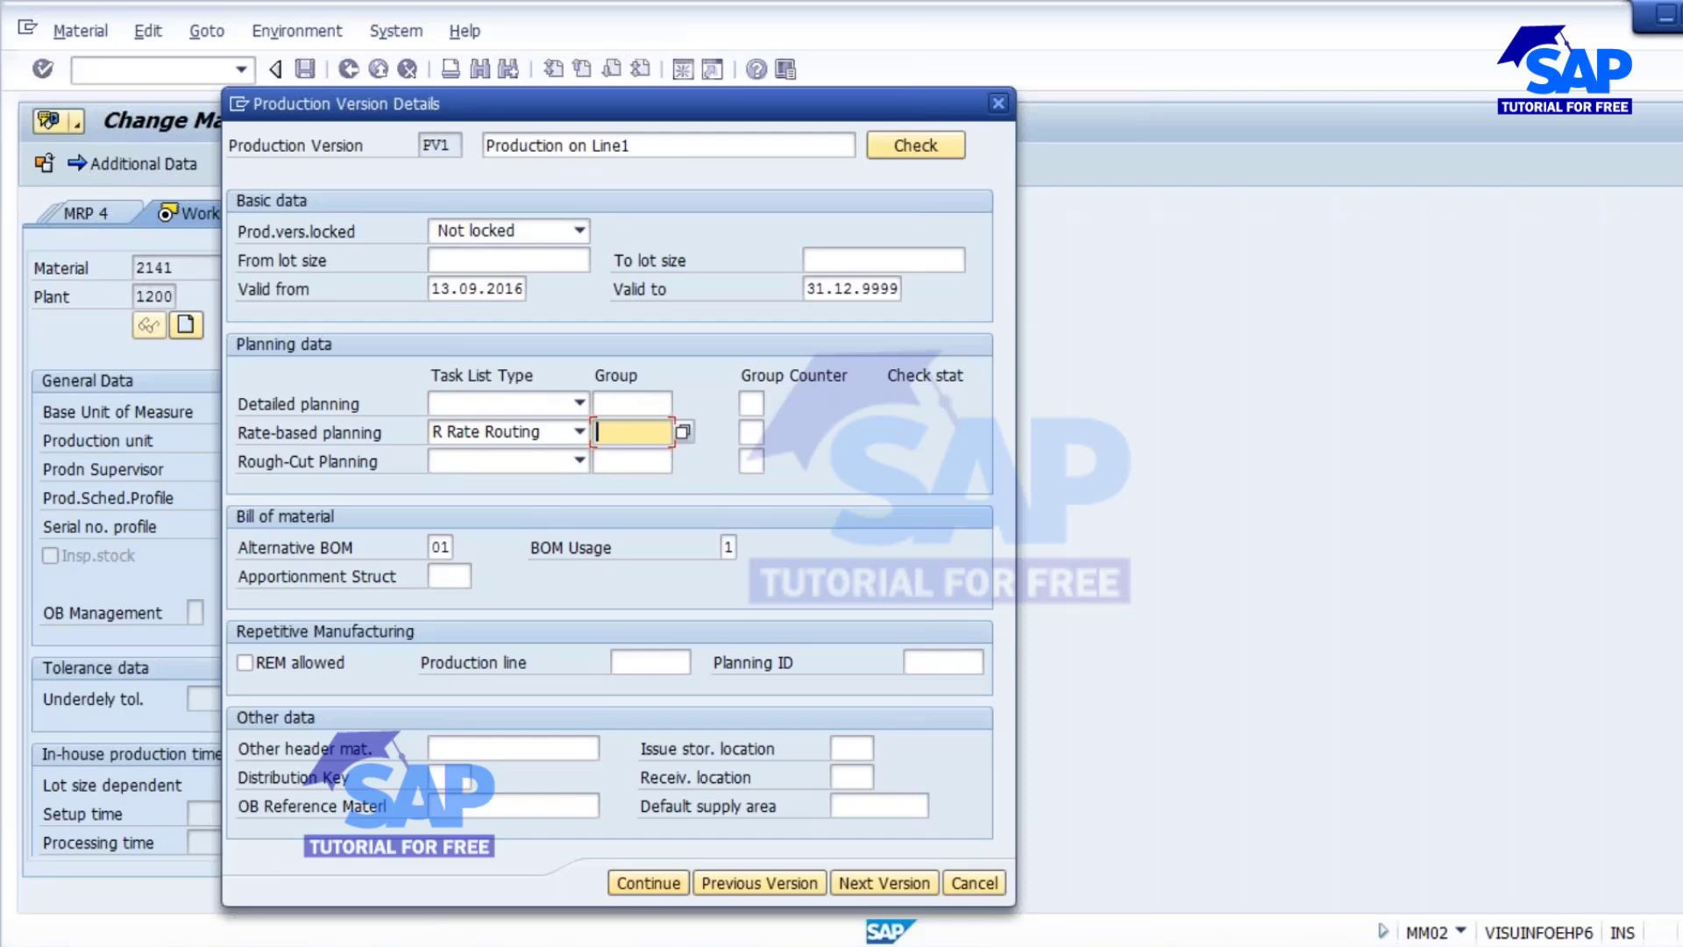
- In the other SAP session, run CA23 for material 2141 in plant 1200 and check the routing header's group and group counter
click(1224, 809)
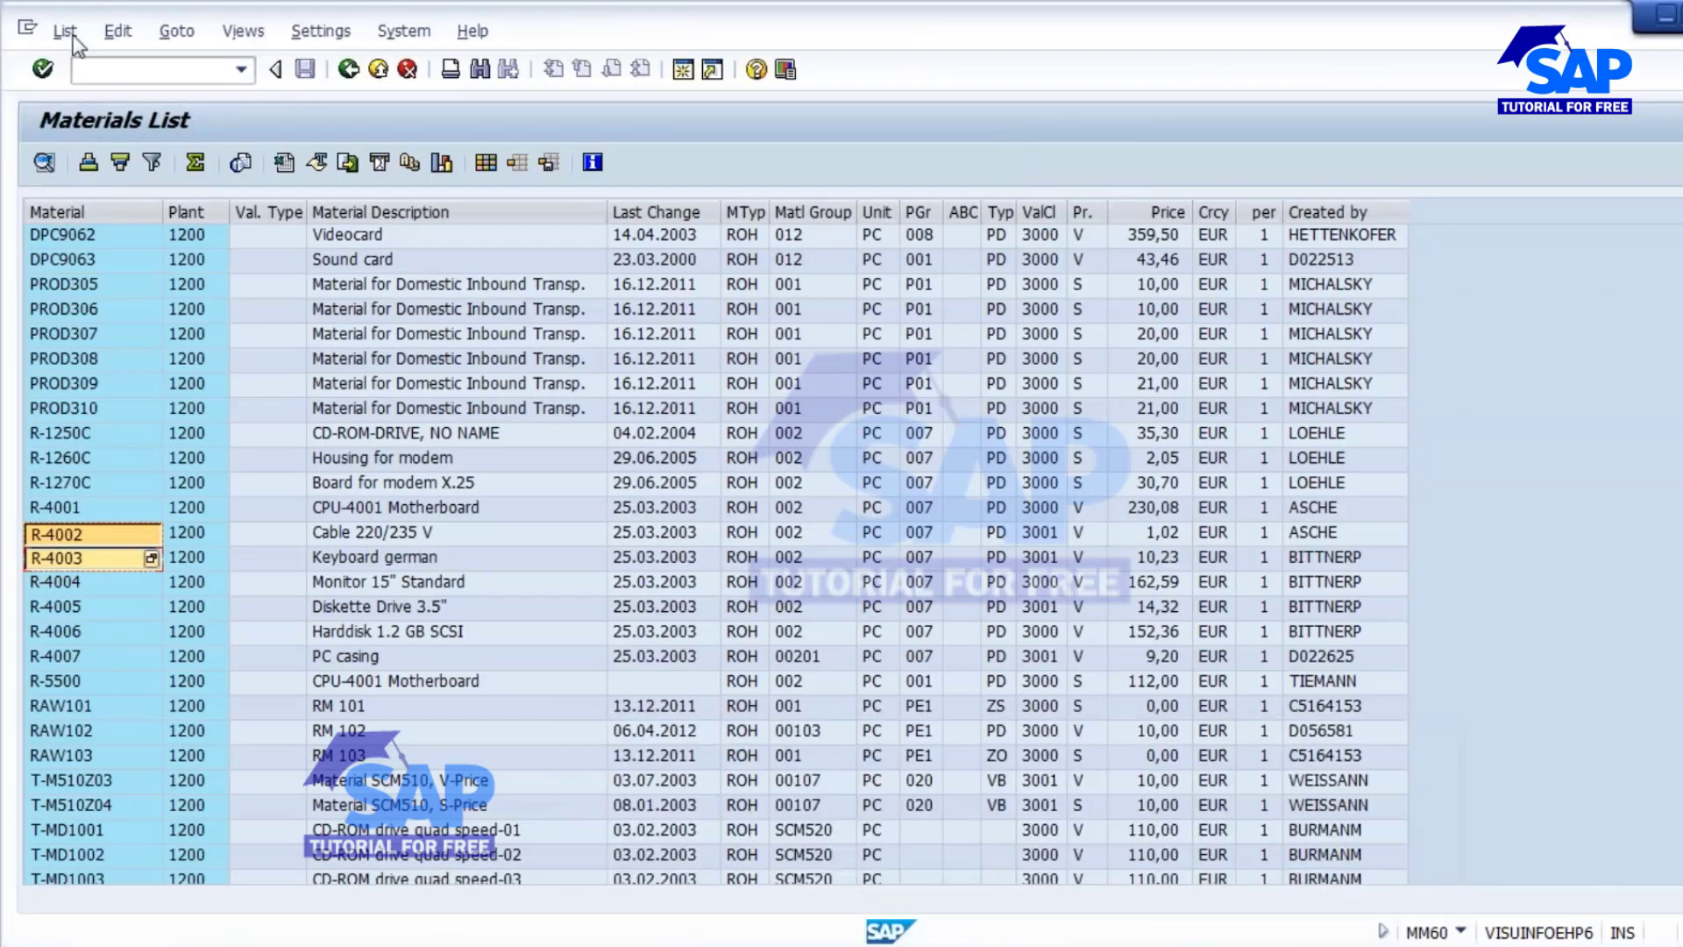
text(/nca23)
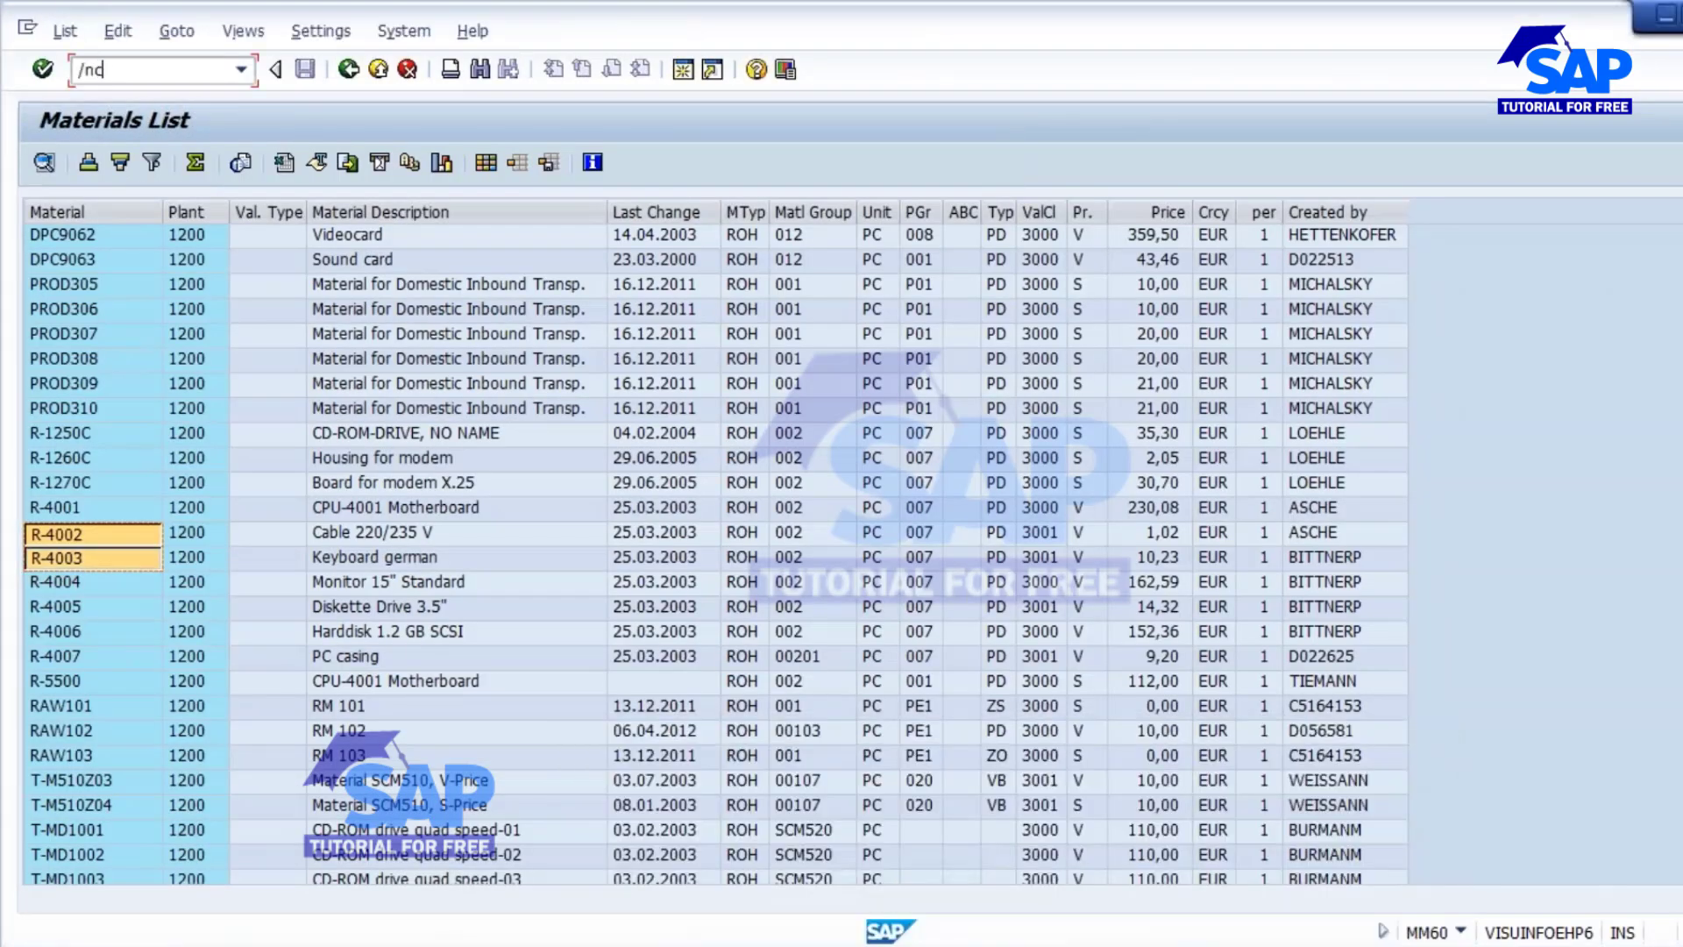
key(Return)
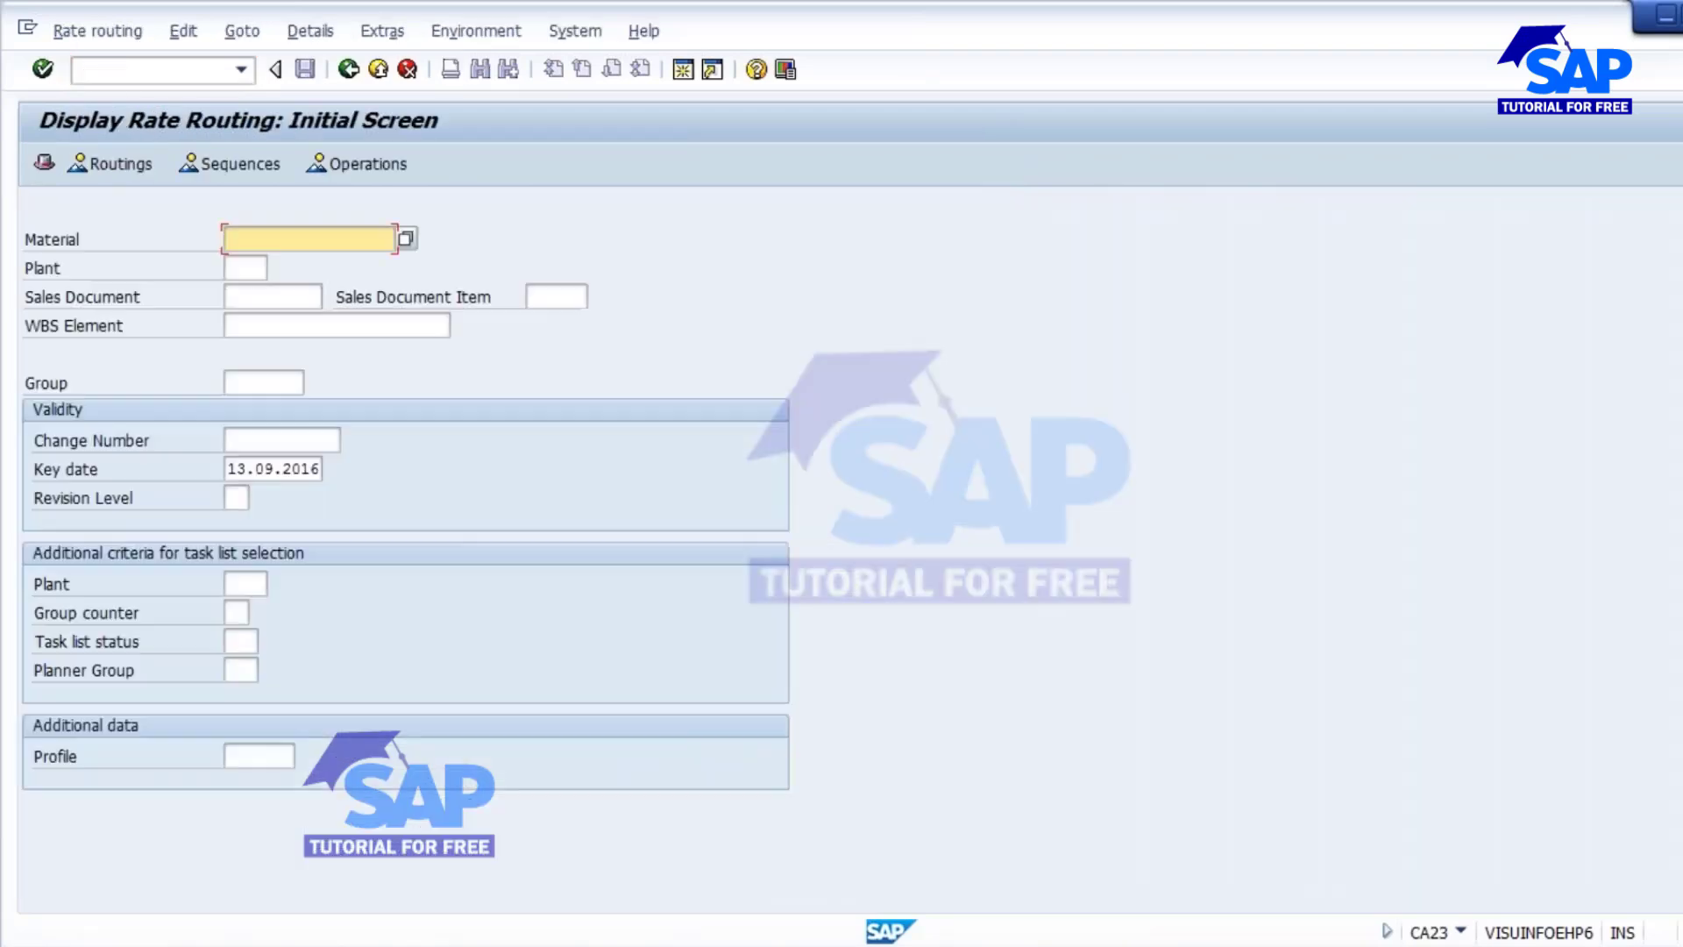
text(2141)
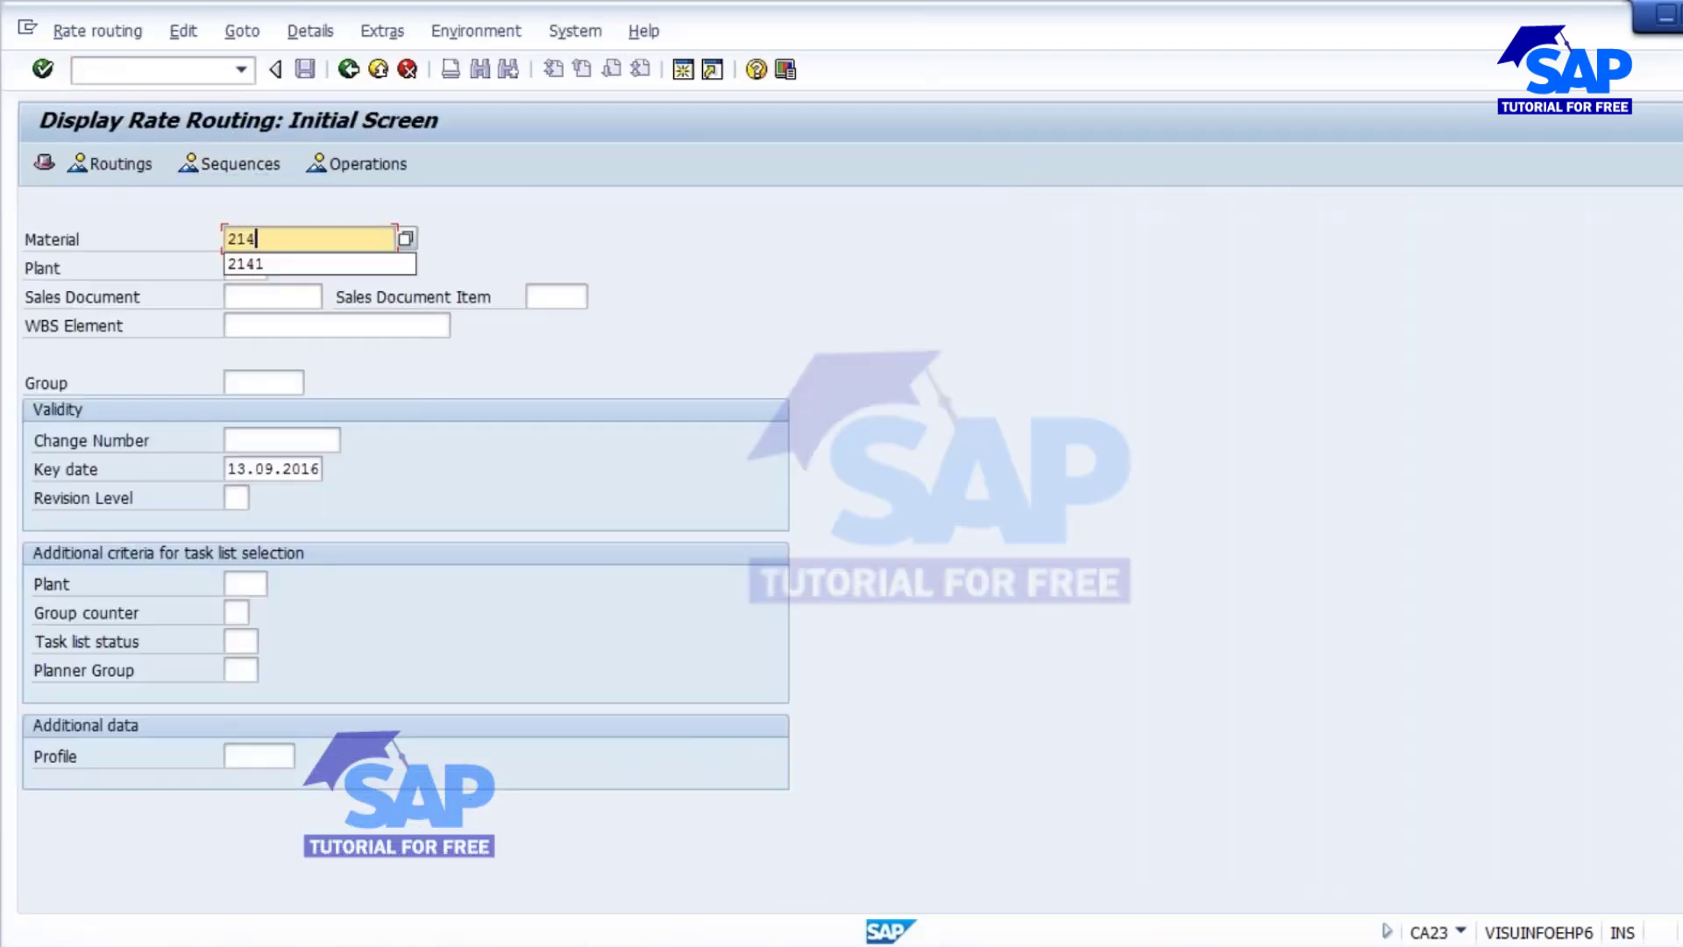
key(Tab)
text(1200)
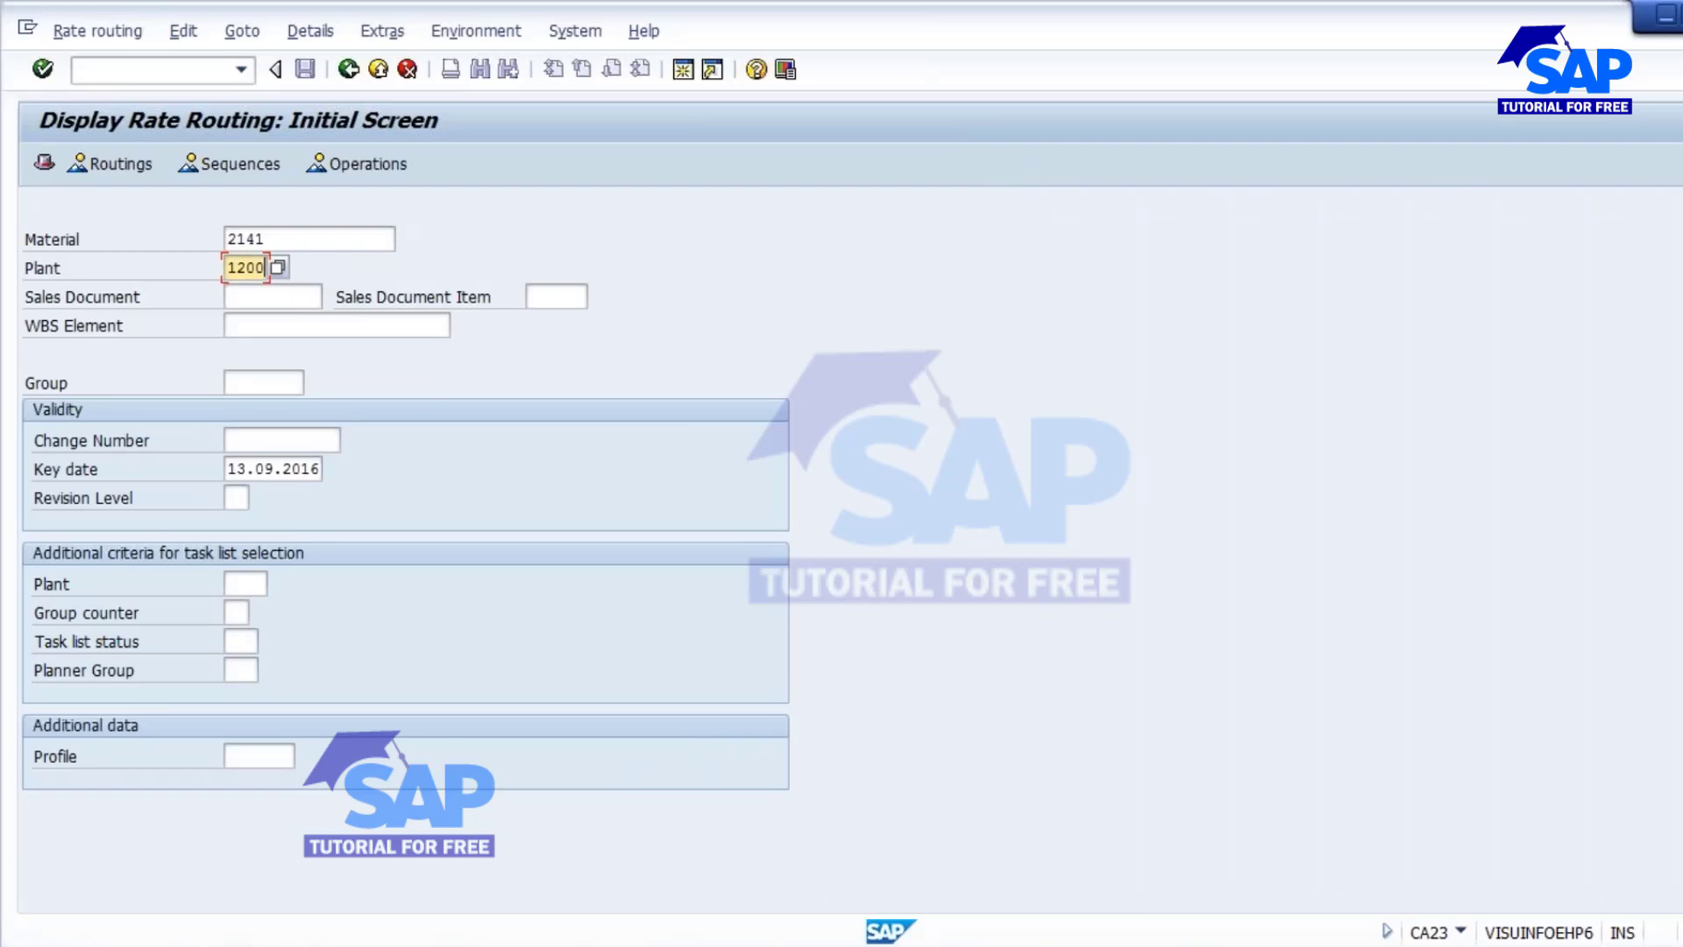
key(Return)
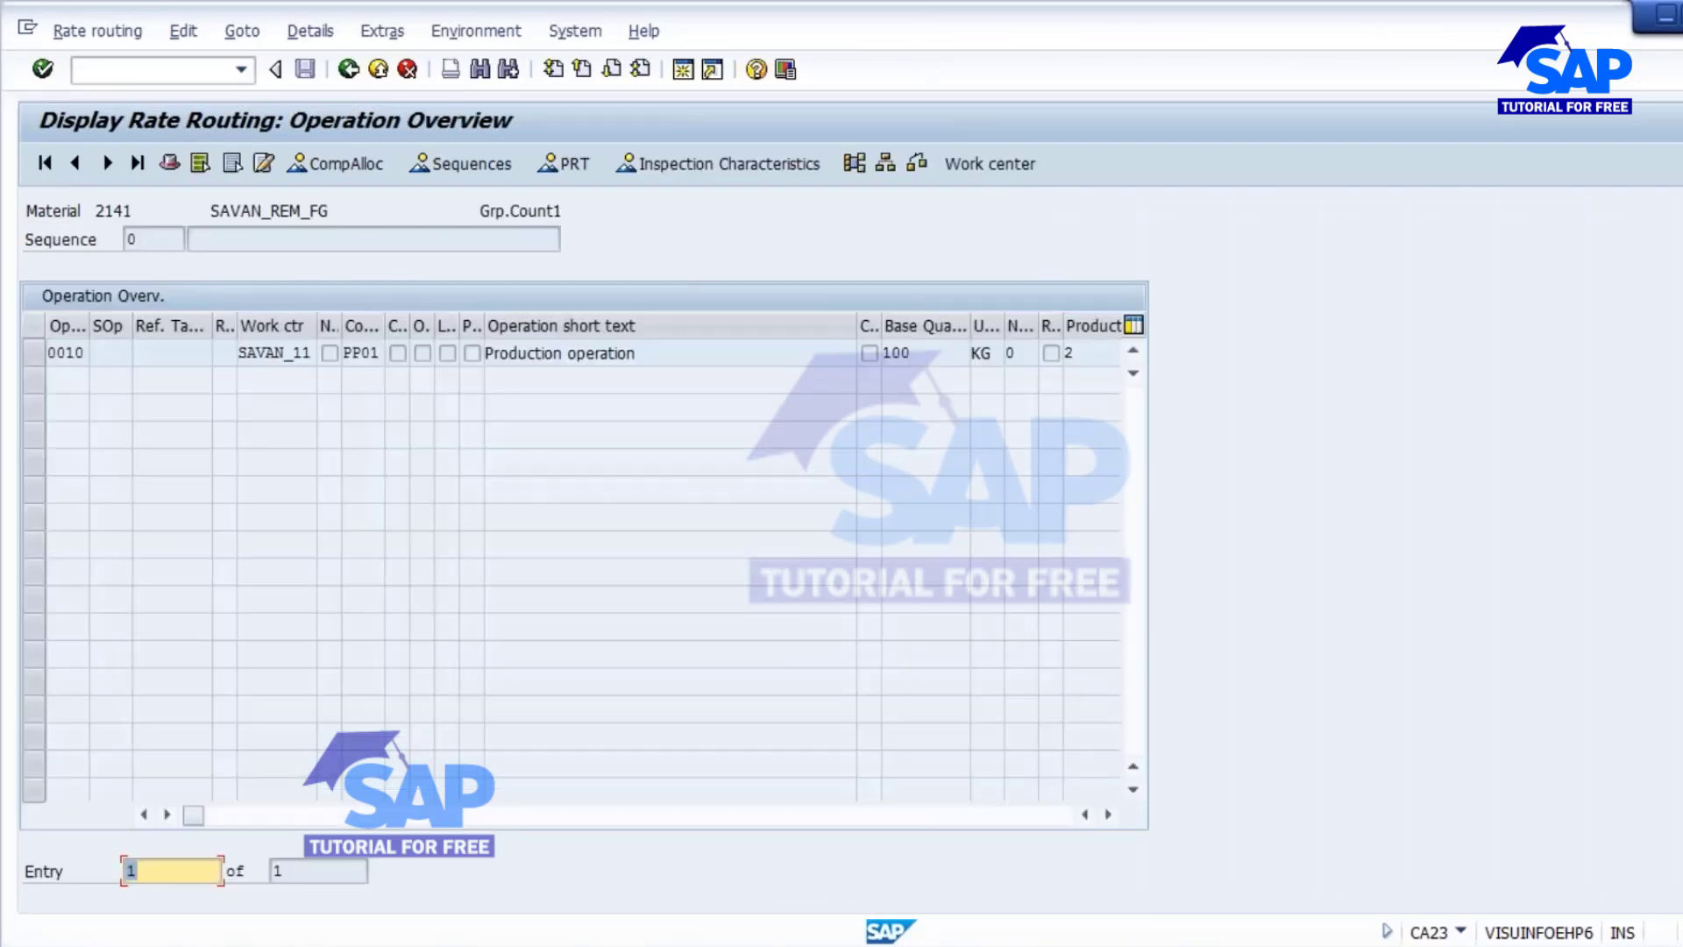
click(170, 161)
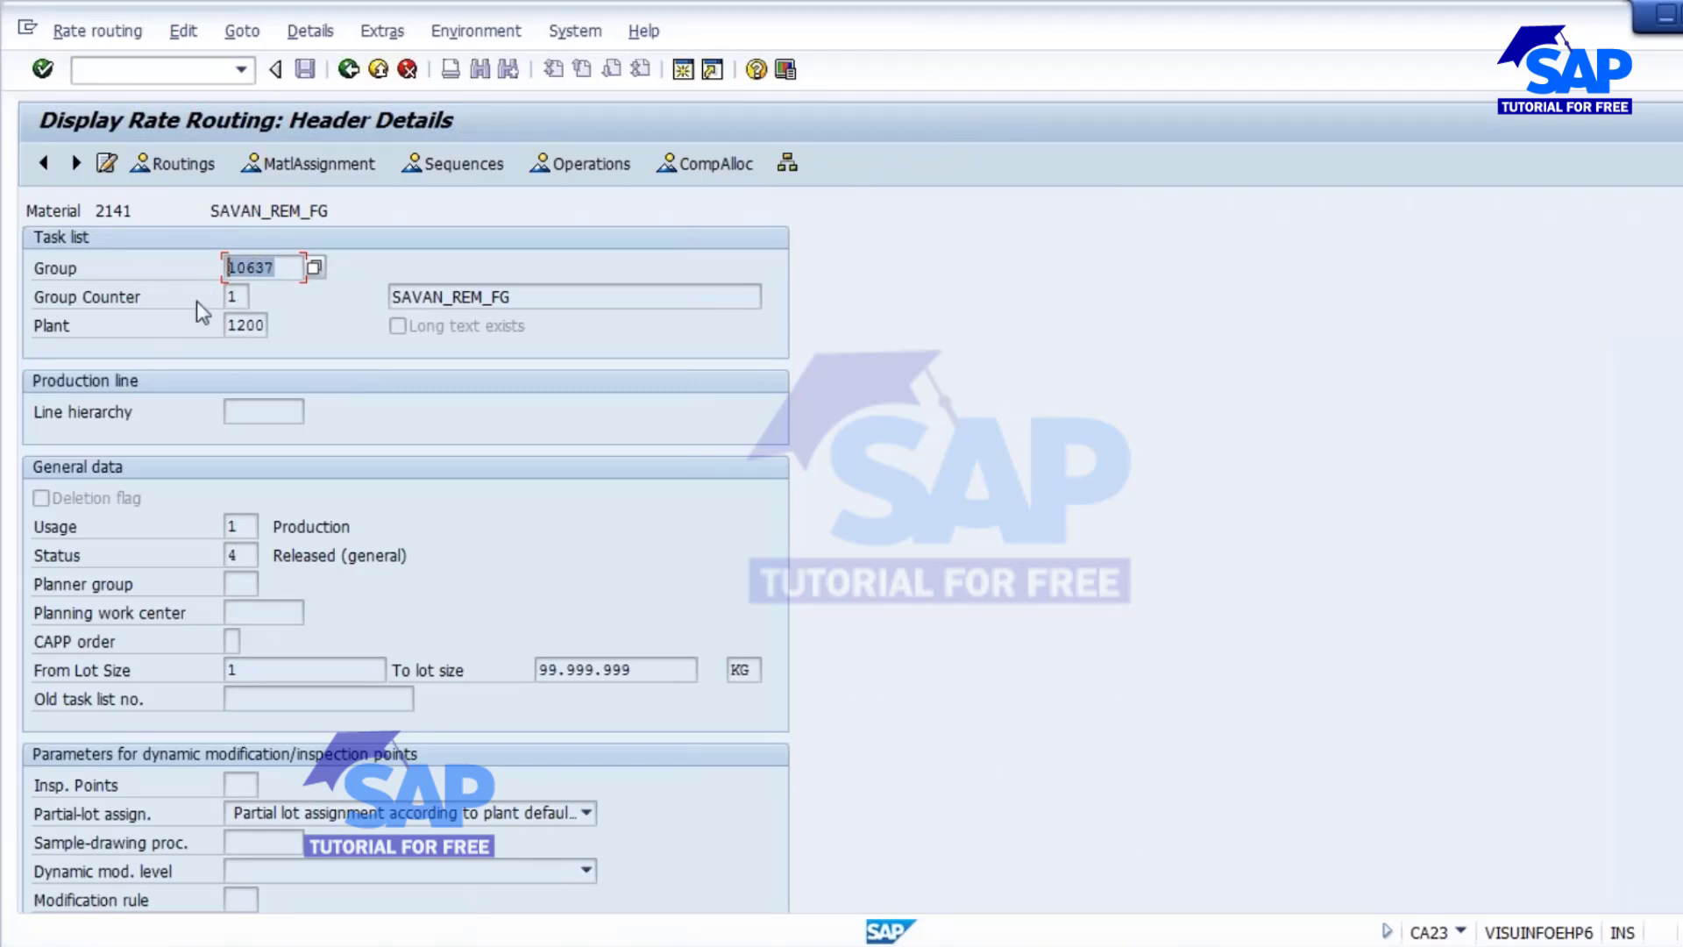
key(Tab)
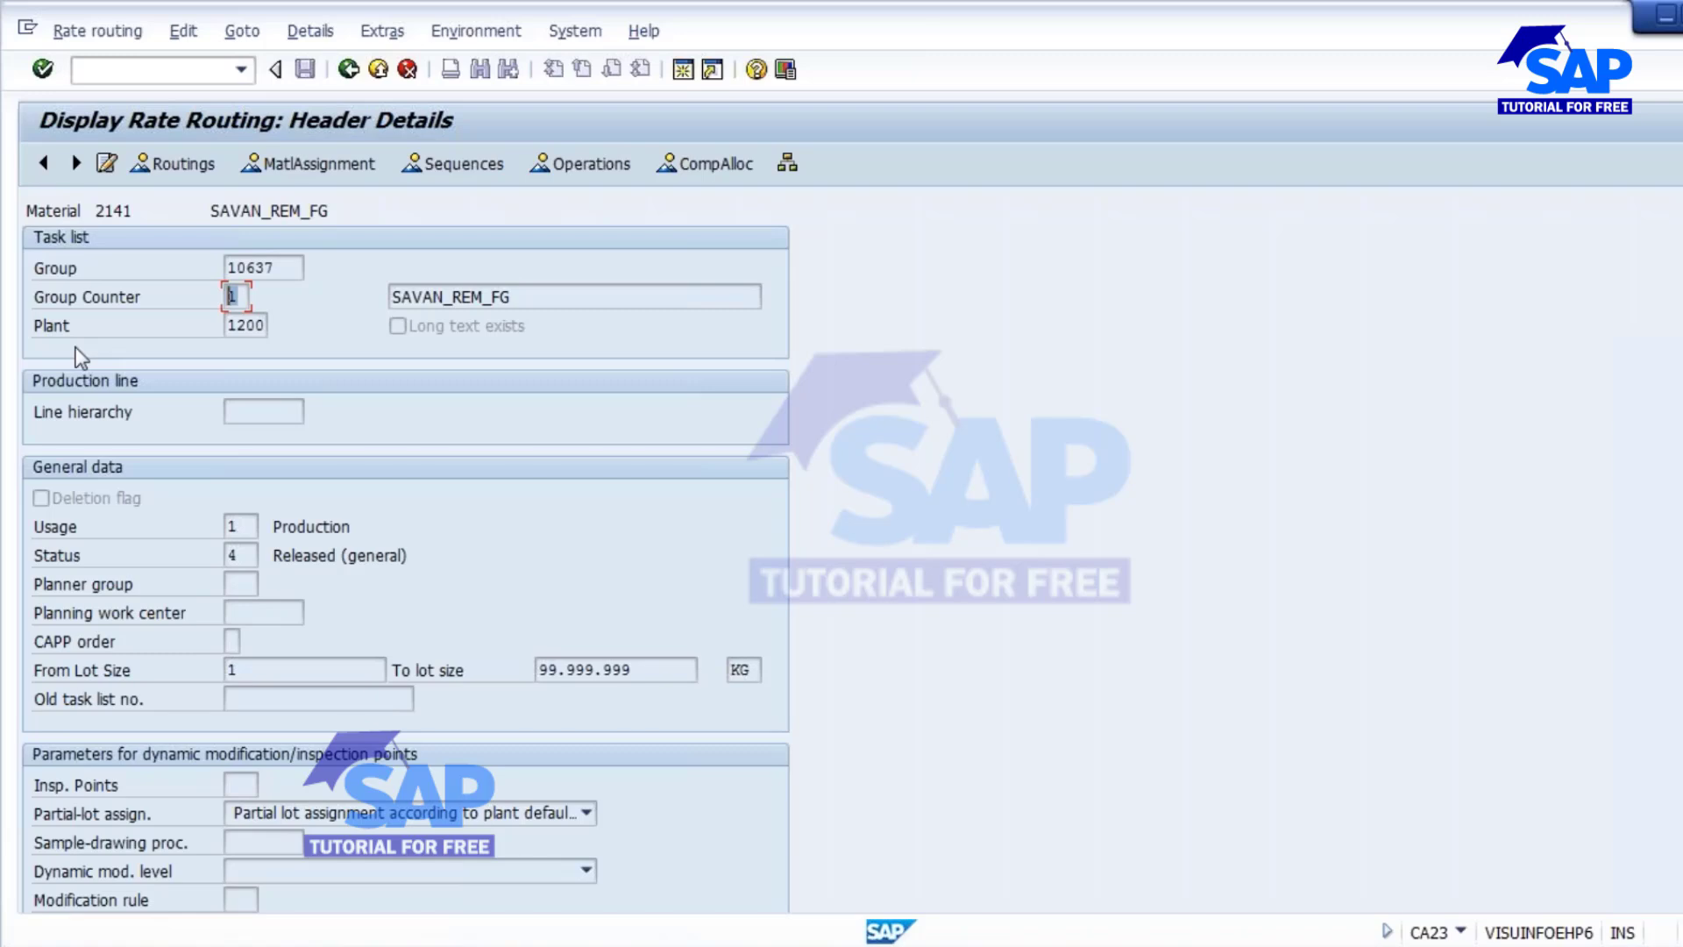
- Back in the production version details, enter group 10637 and group counter 1 for rate-based planning
key(alt+Tab)
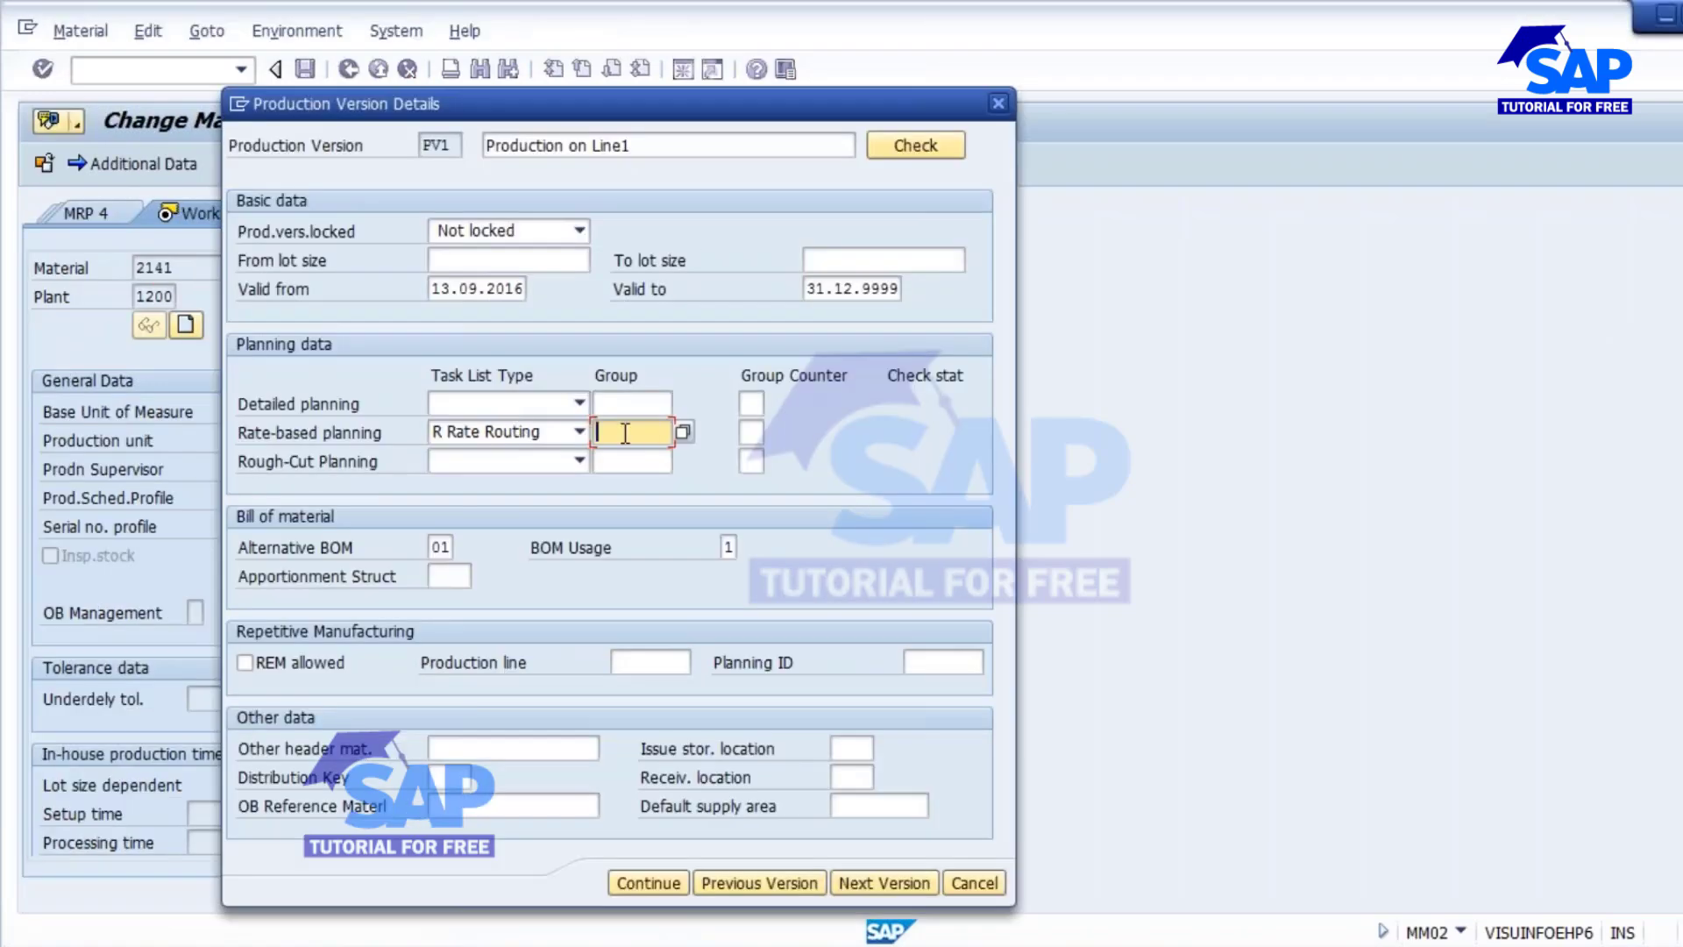
text(10637)
click(751, 431)
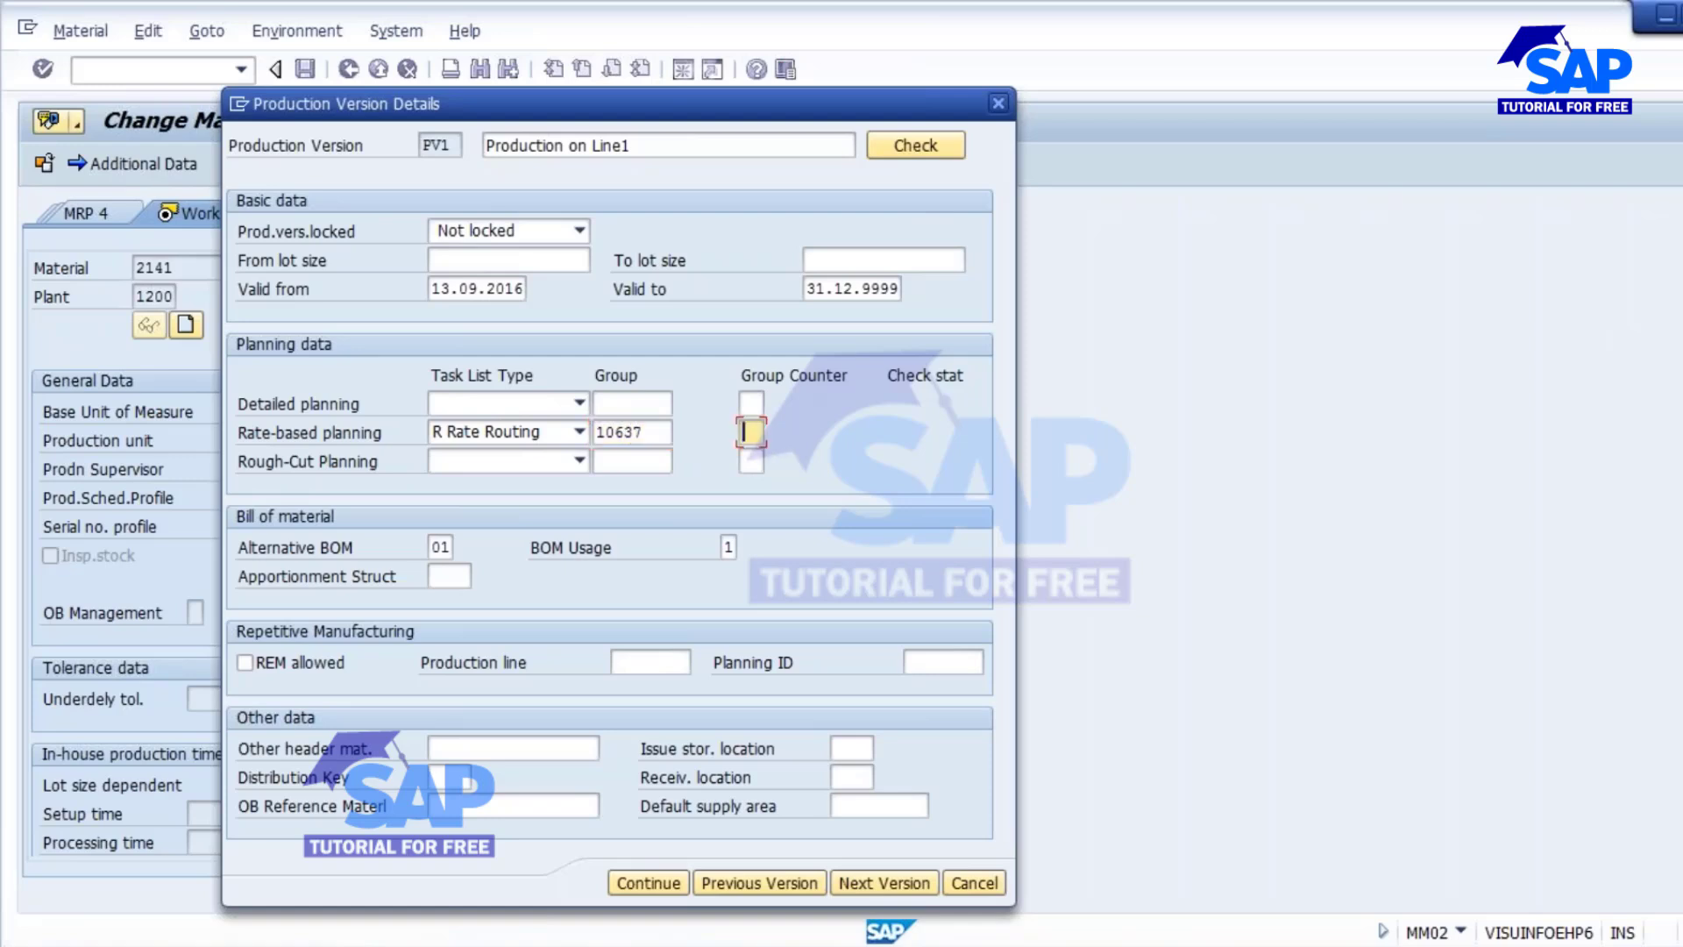
text(1)
- Set the production version's lot size range from 1 to 99.999.999, copying the upper limit from the rate routing header
click(500, 258)
text(1)
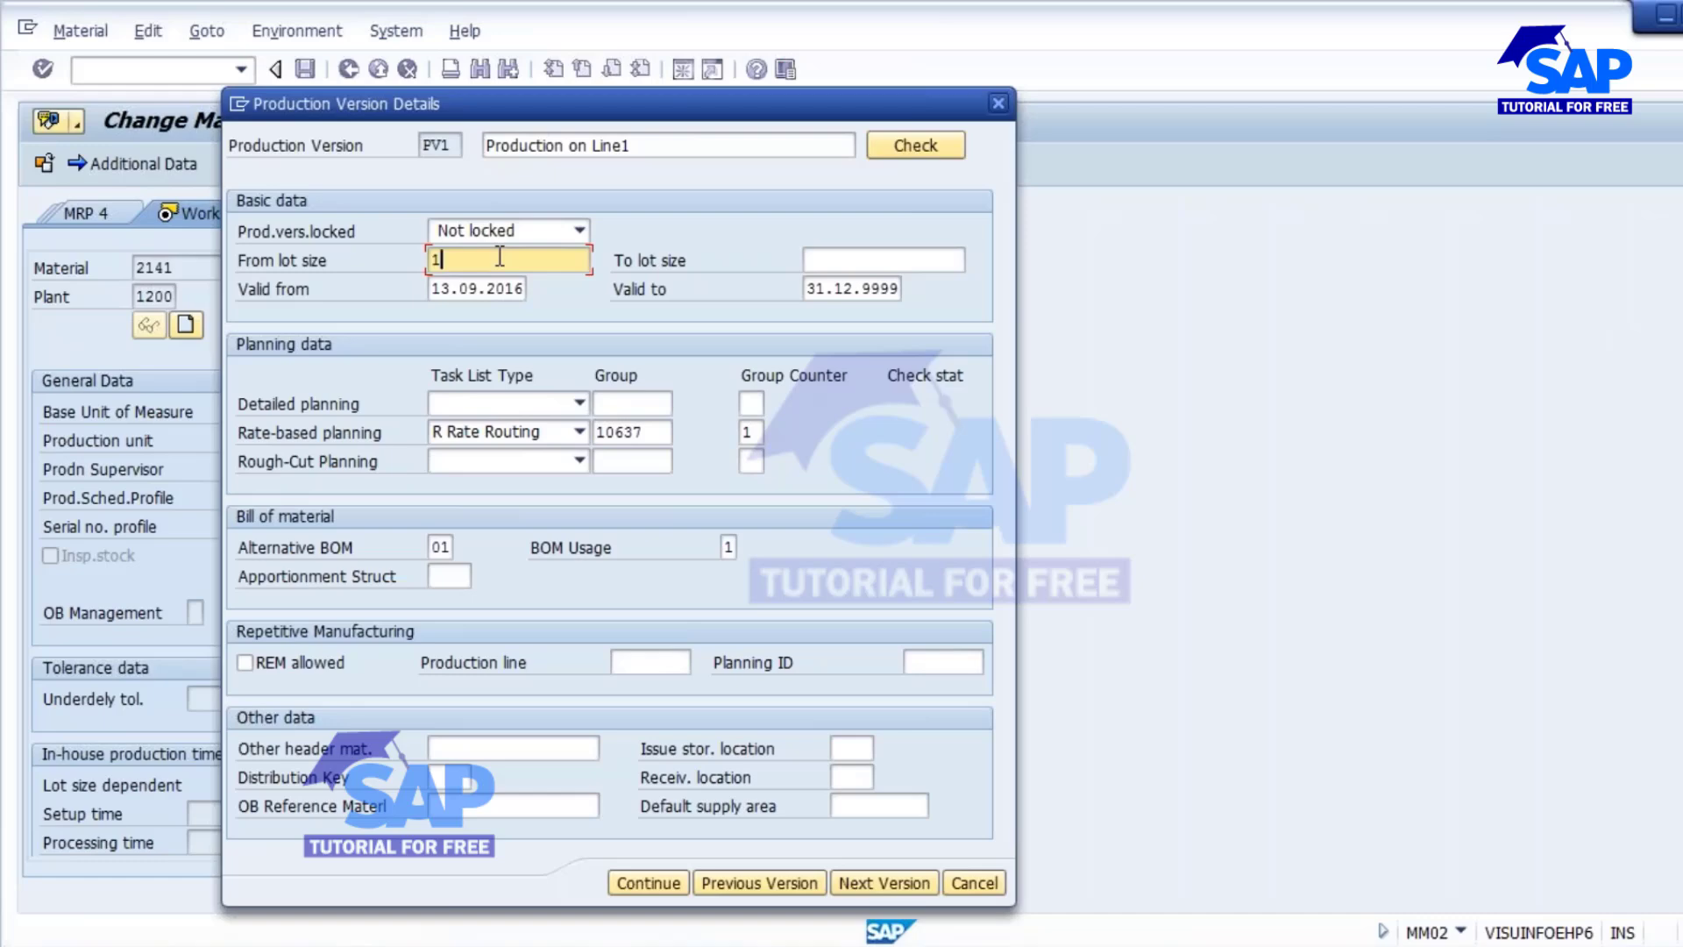
click(879, 260)
key(alt+Tab)
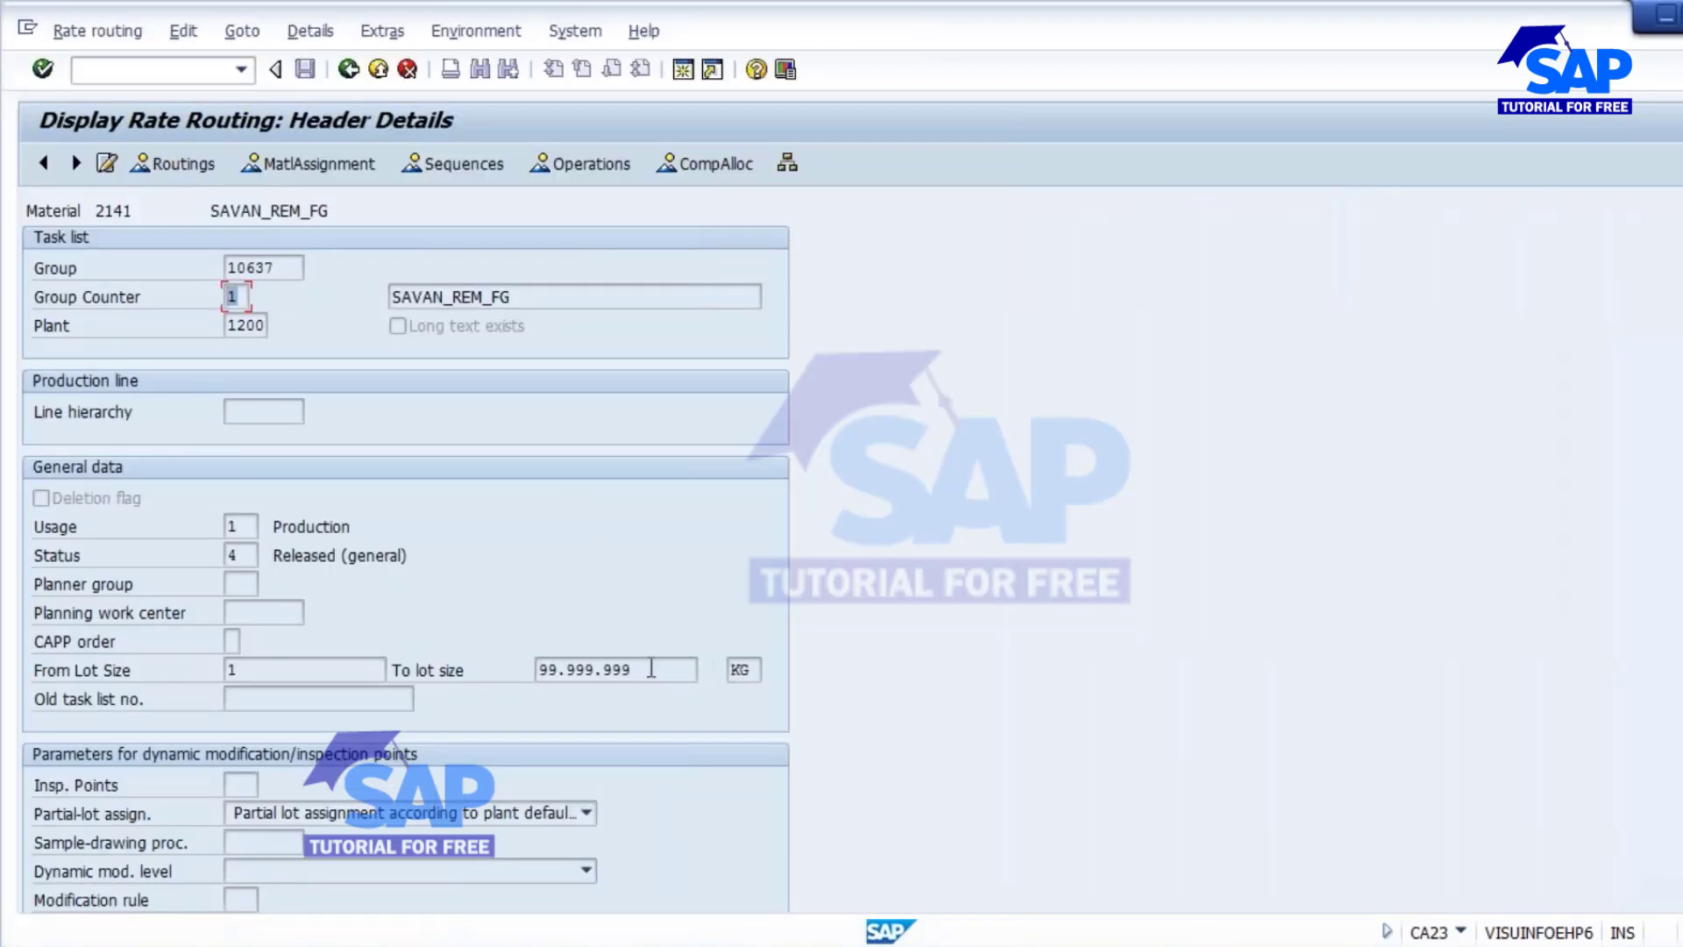
drag(642, 669, 491, 659)
key(ctrl+c)
key(alt+Tab)
key(ctrl+v)
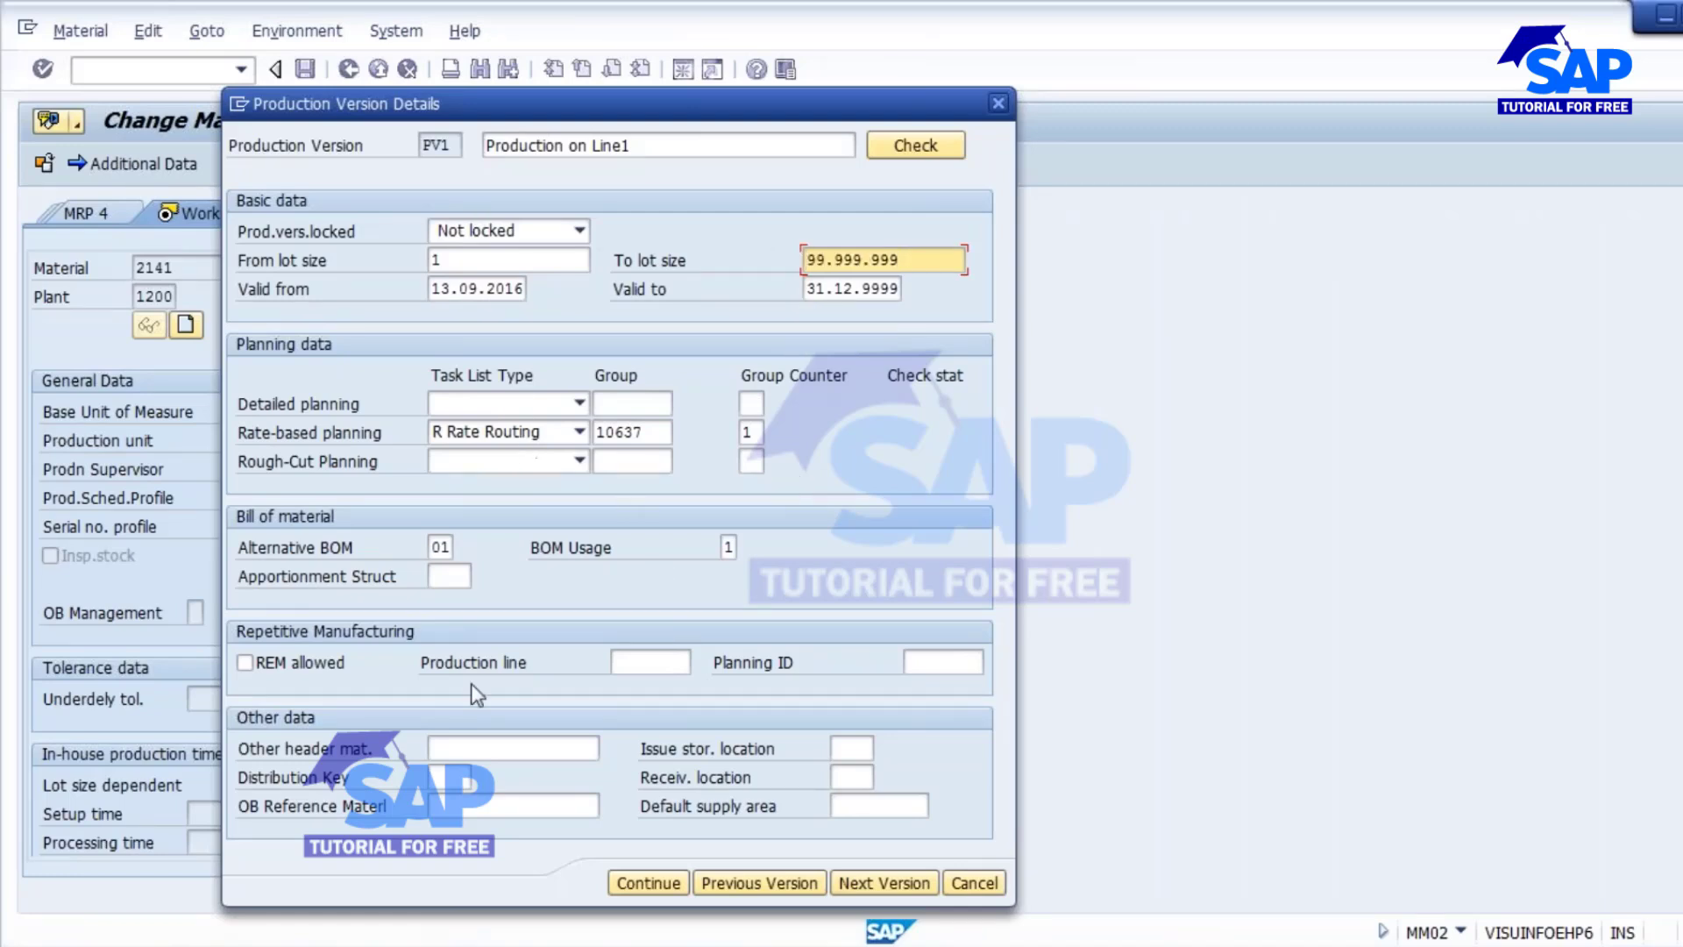
- Allow repetitive manufacturing for the production version and enter production line SAVAN_11, copied from the Notepad notes
click(256, 664)
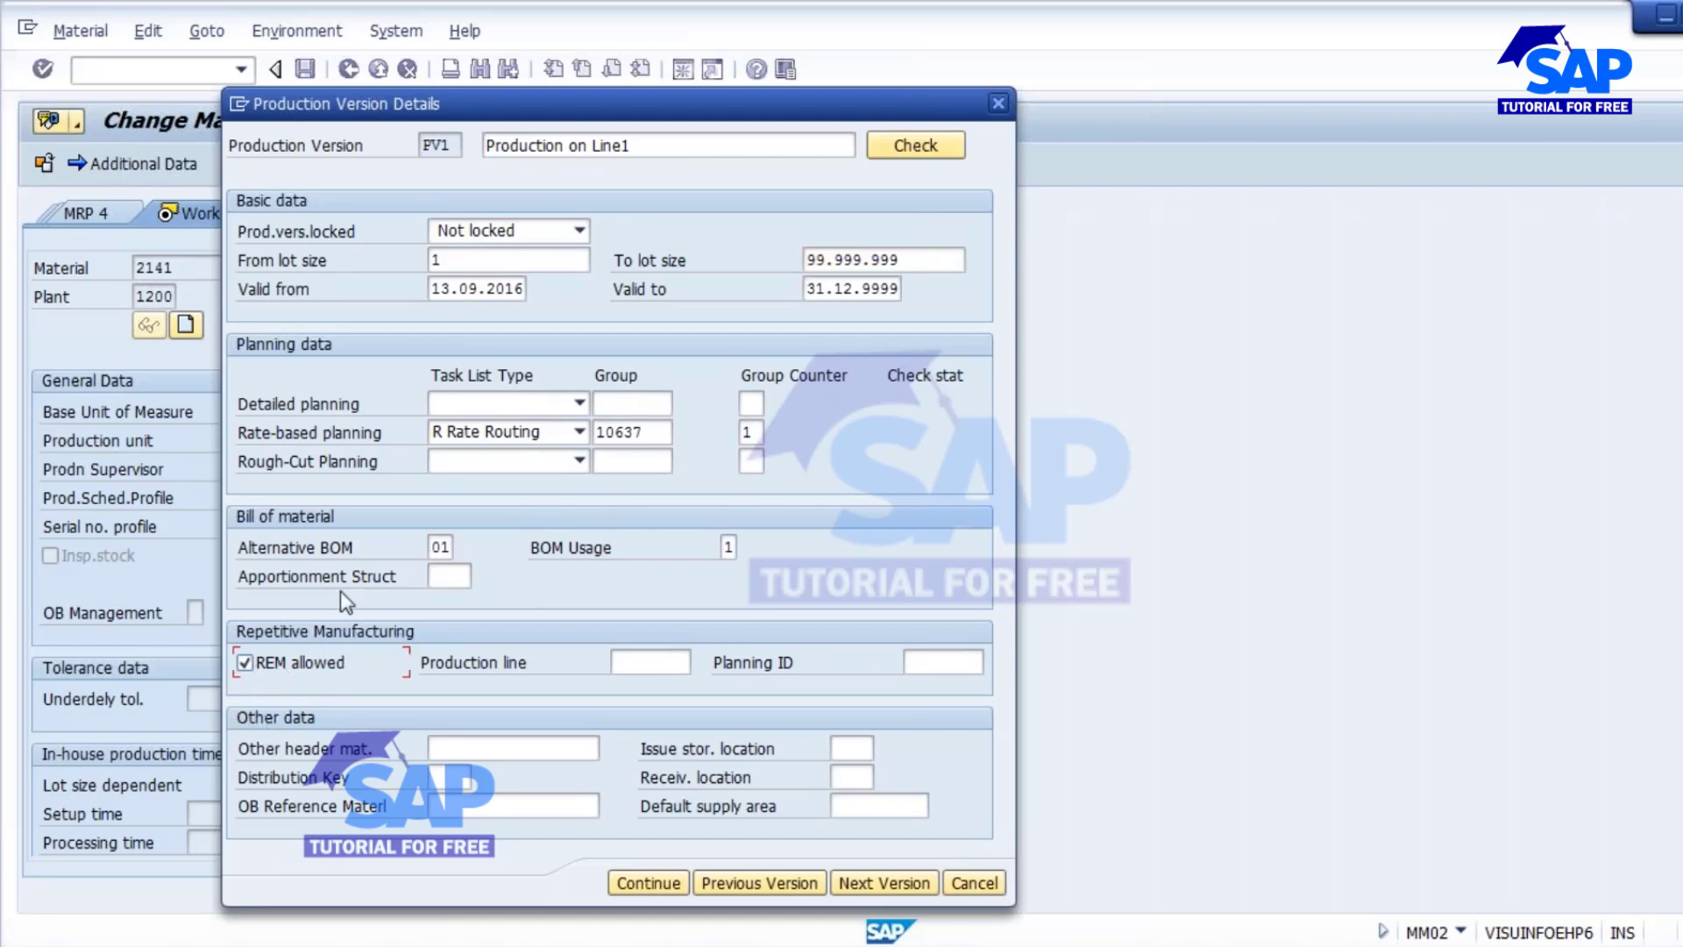
click(665, 668)
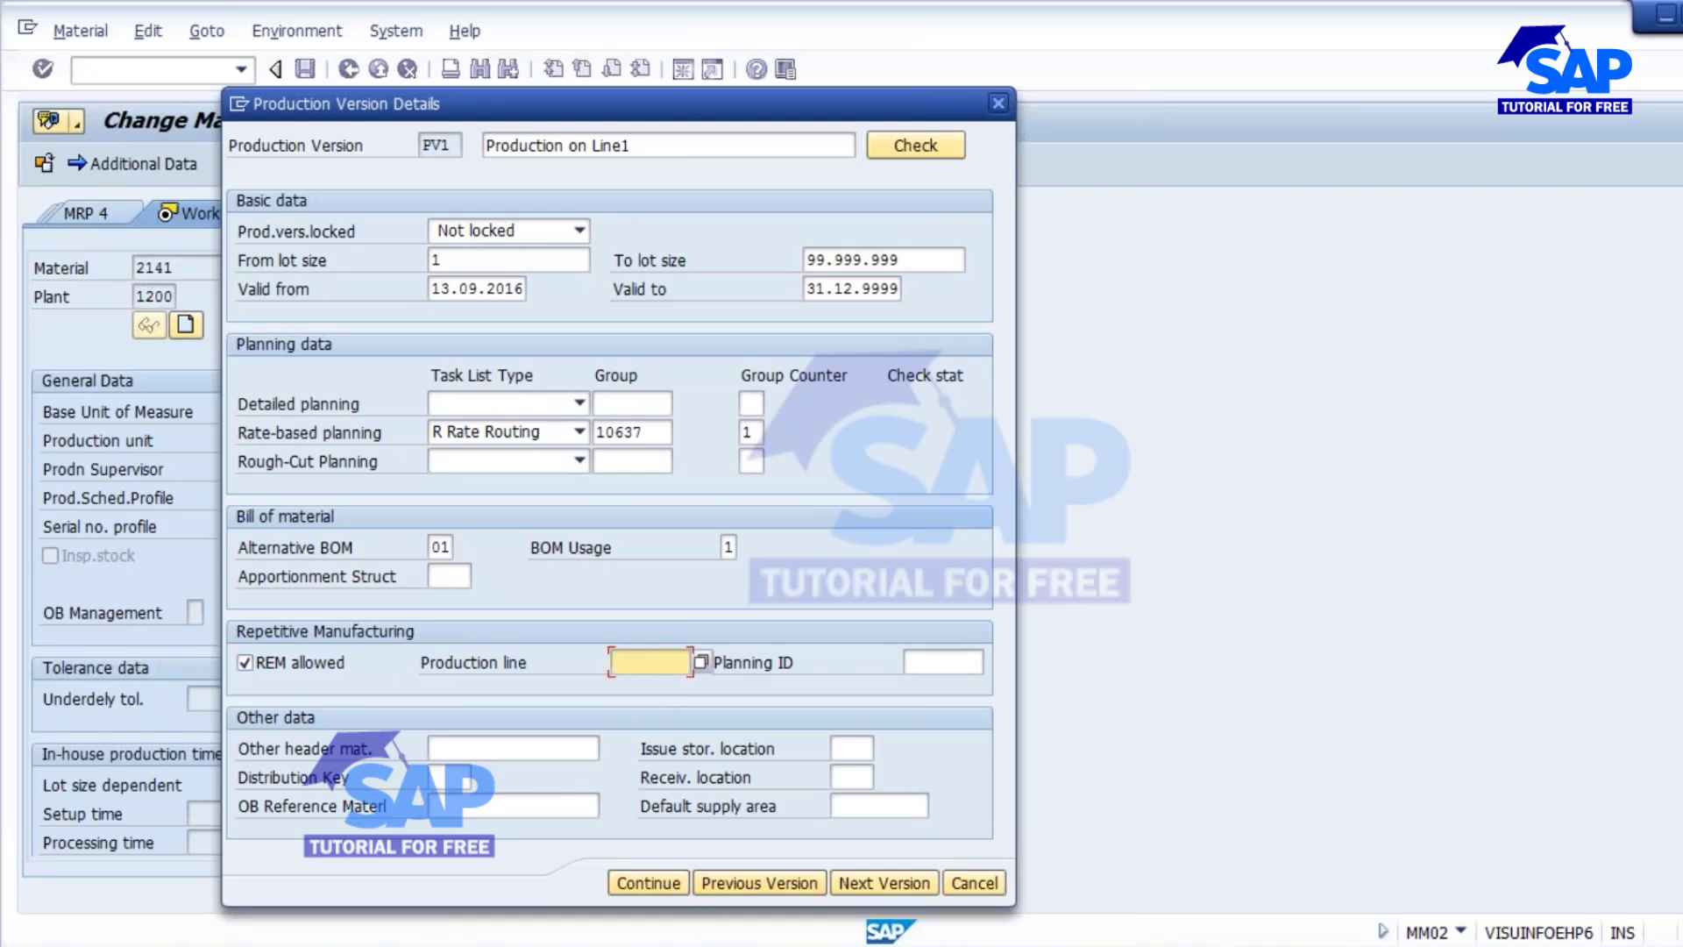
key(alt+Tab)
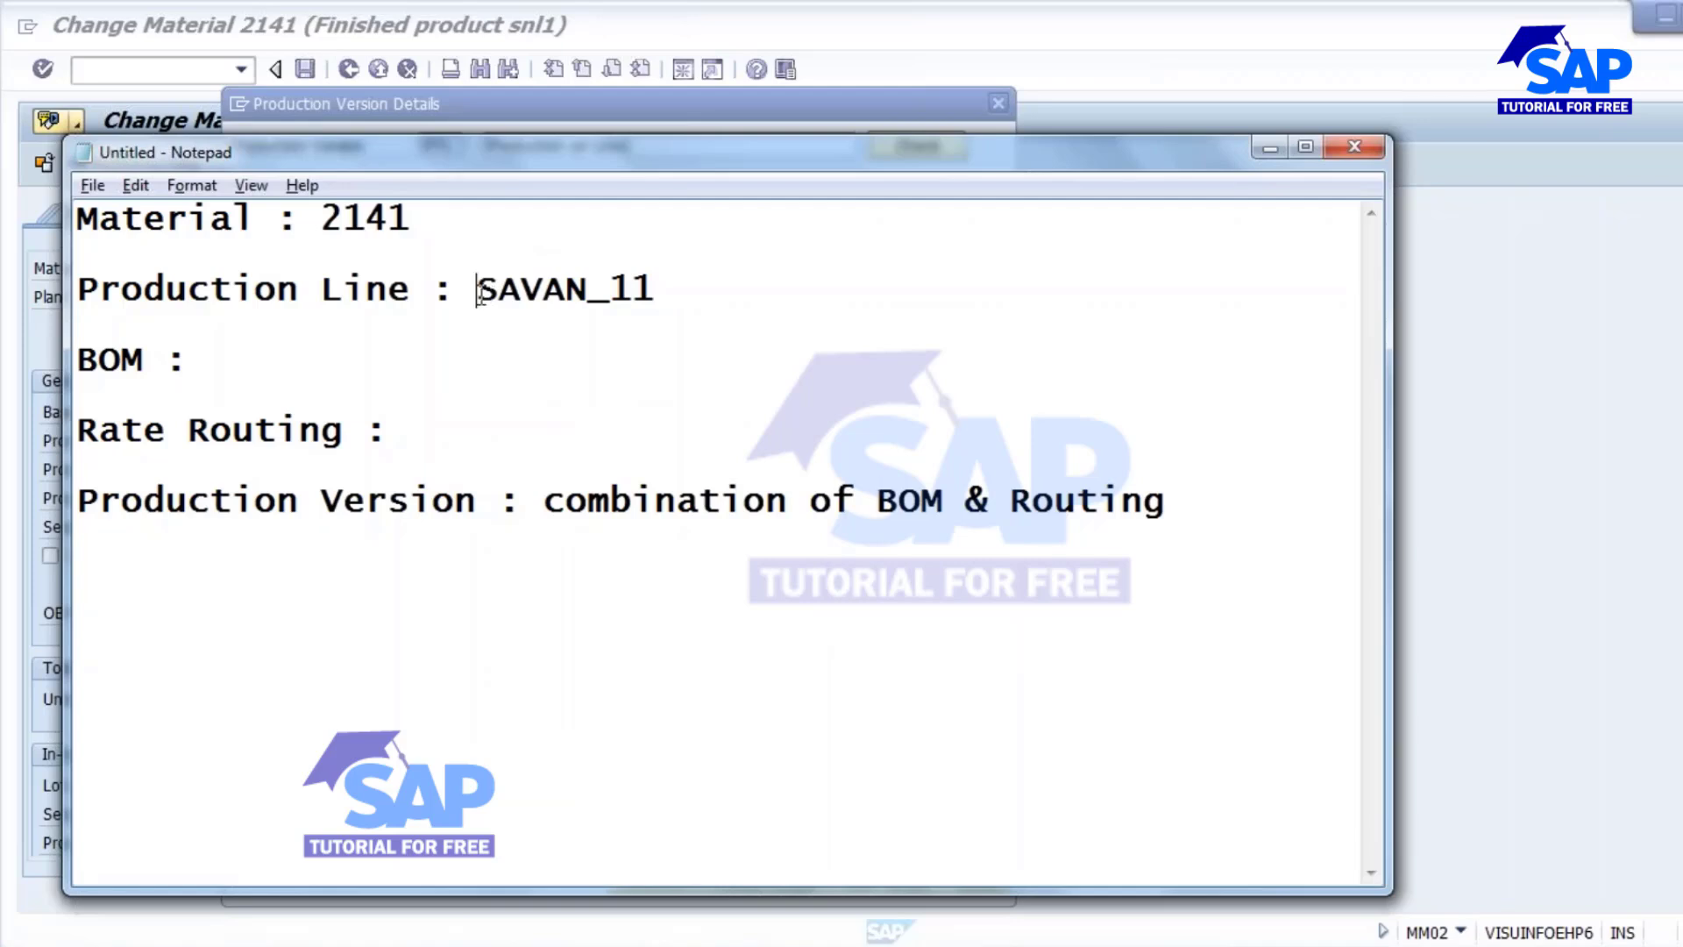
drag(477, 289, 656, 289)
key(alt+Tab)
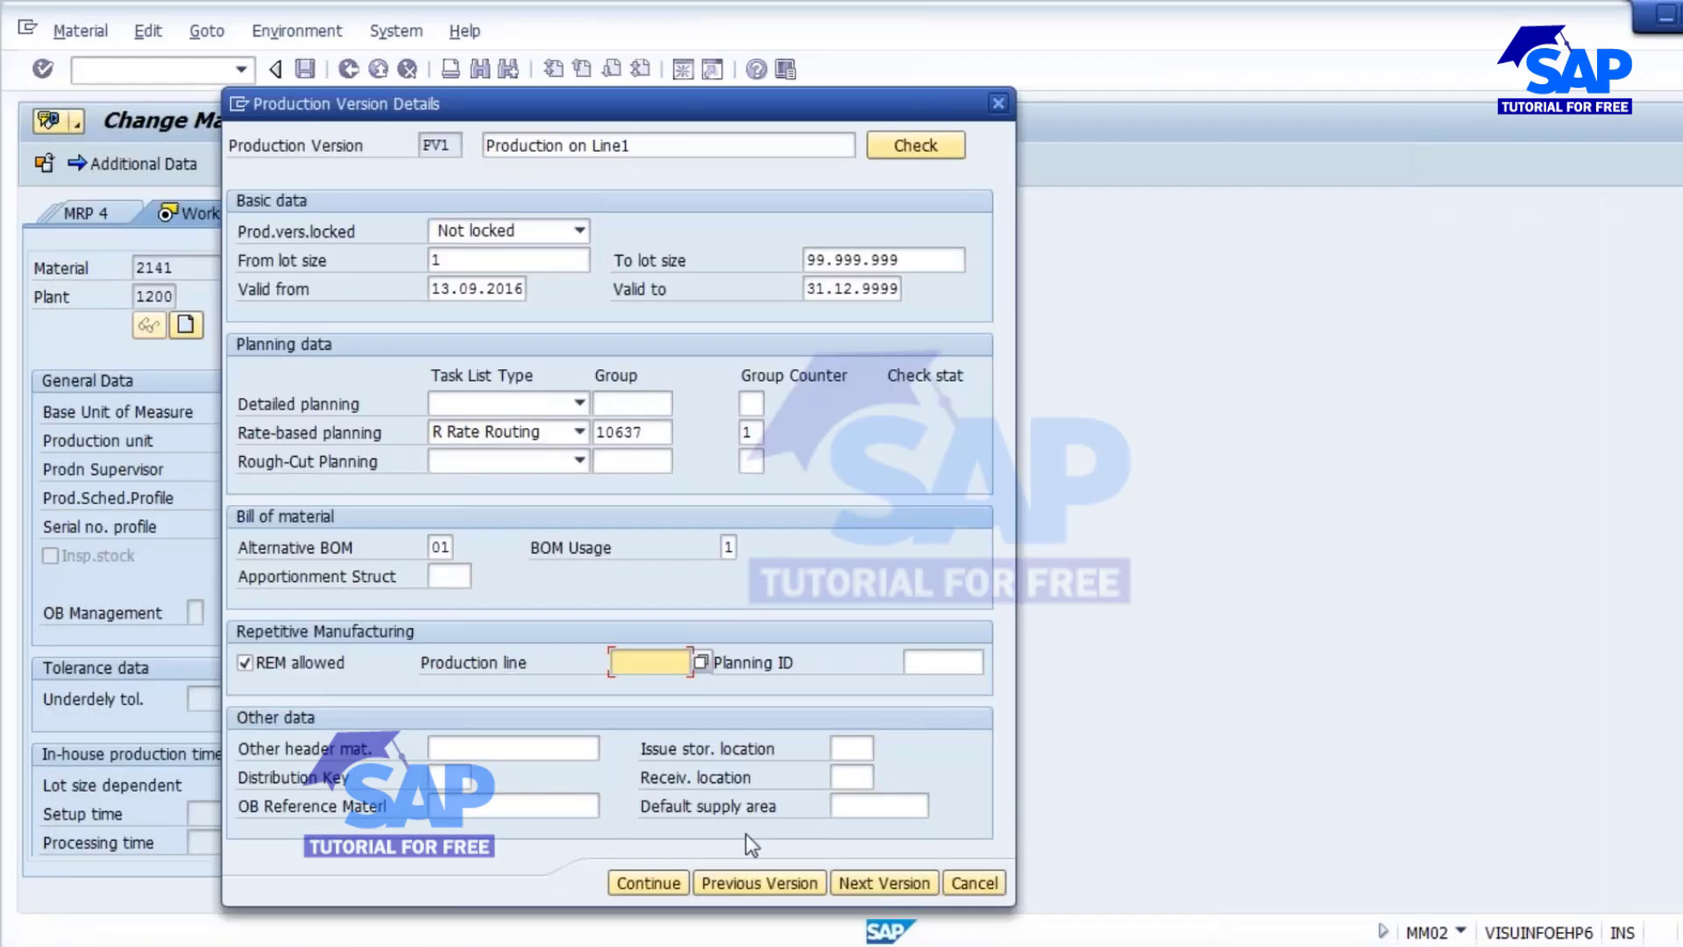
key(ctrl+v)
click(855, 749)
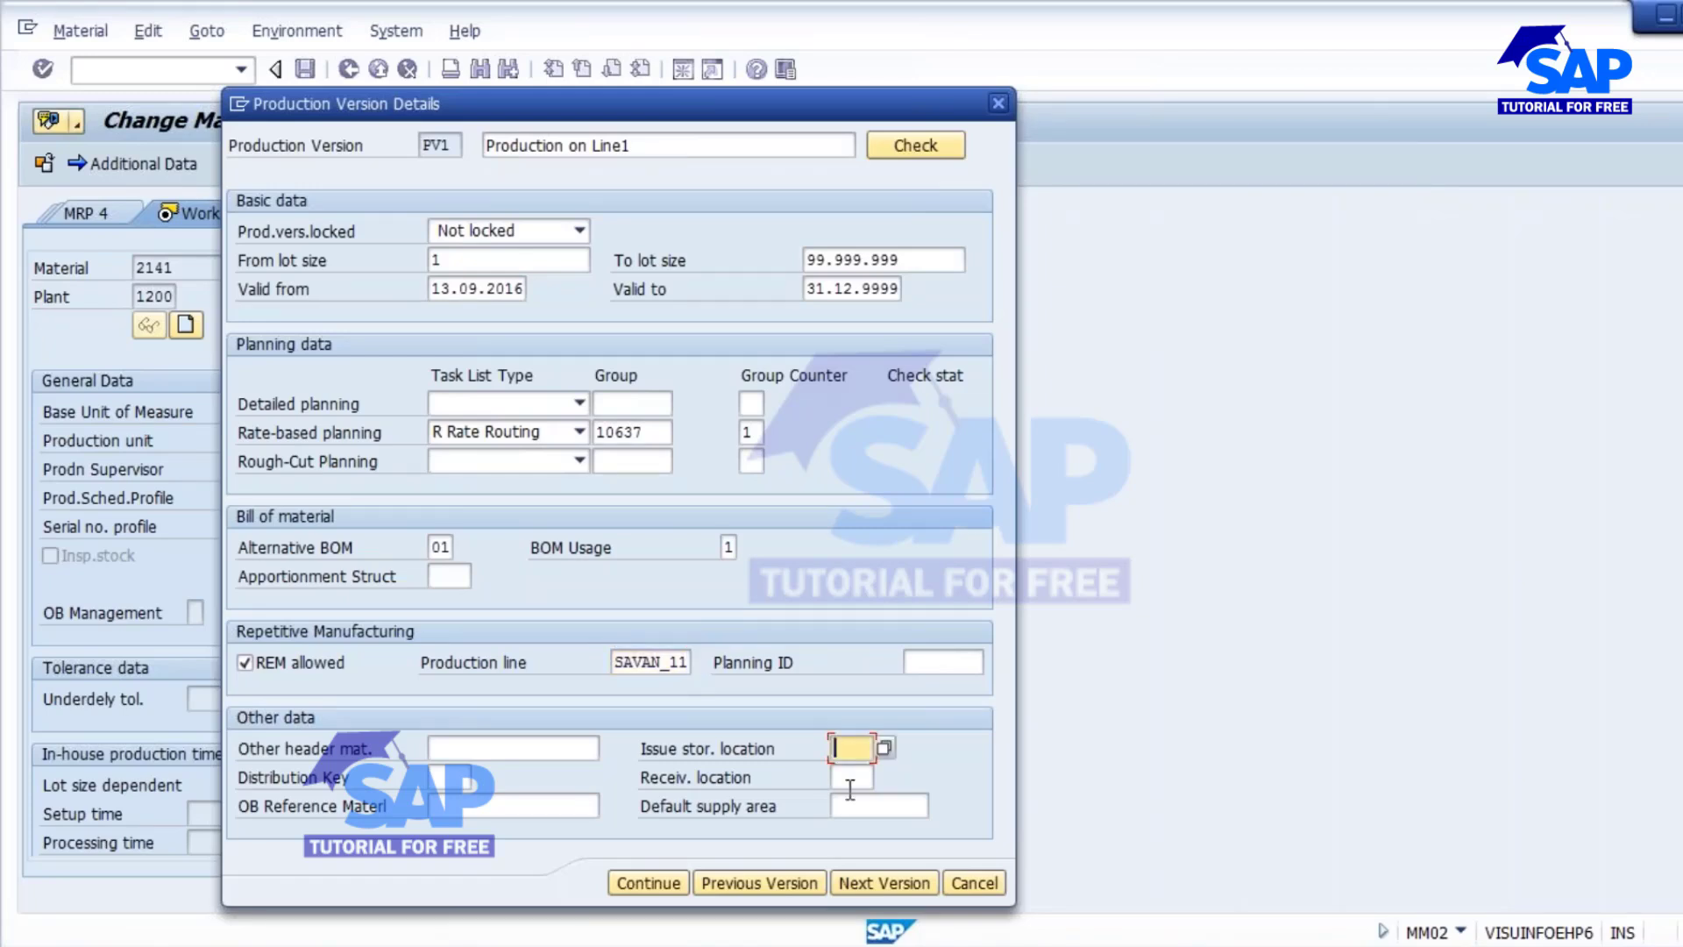
click(851, 778)
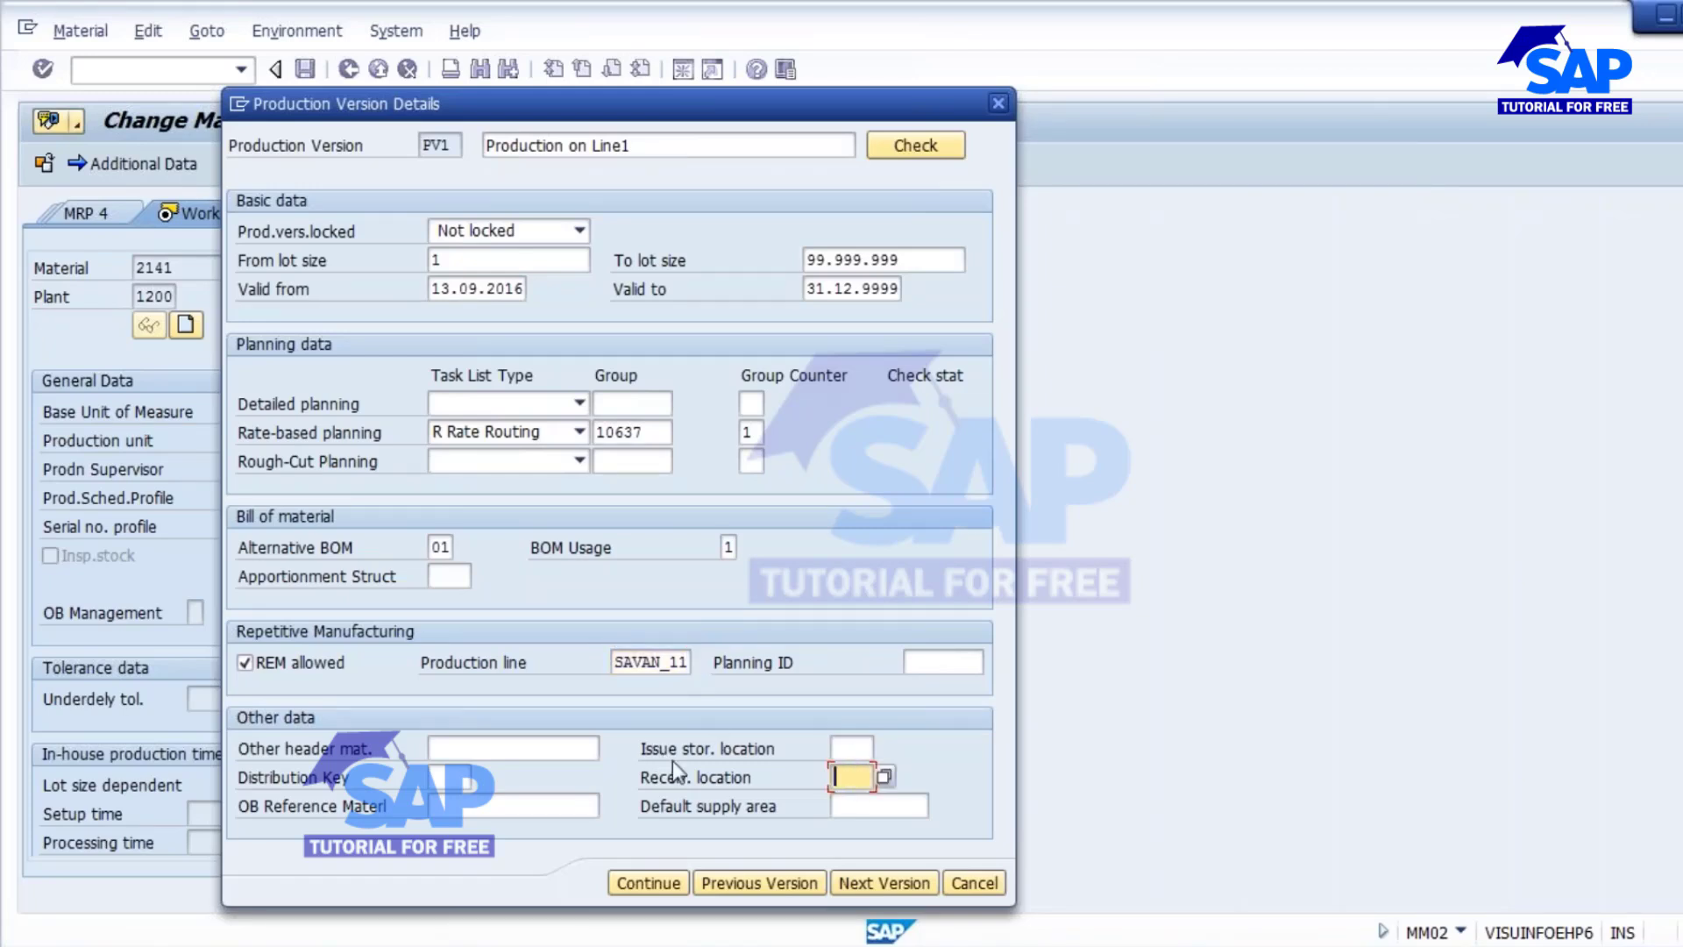
click(851, 748)
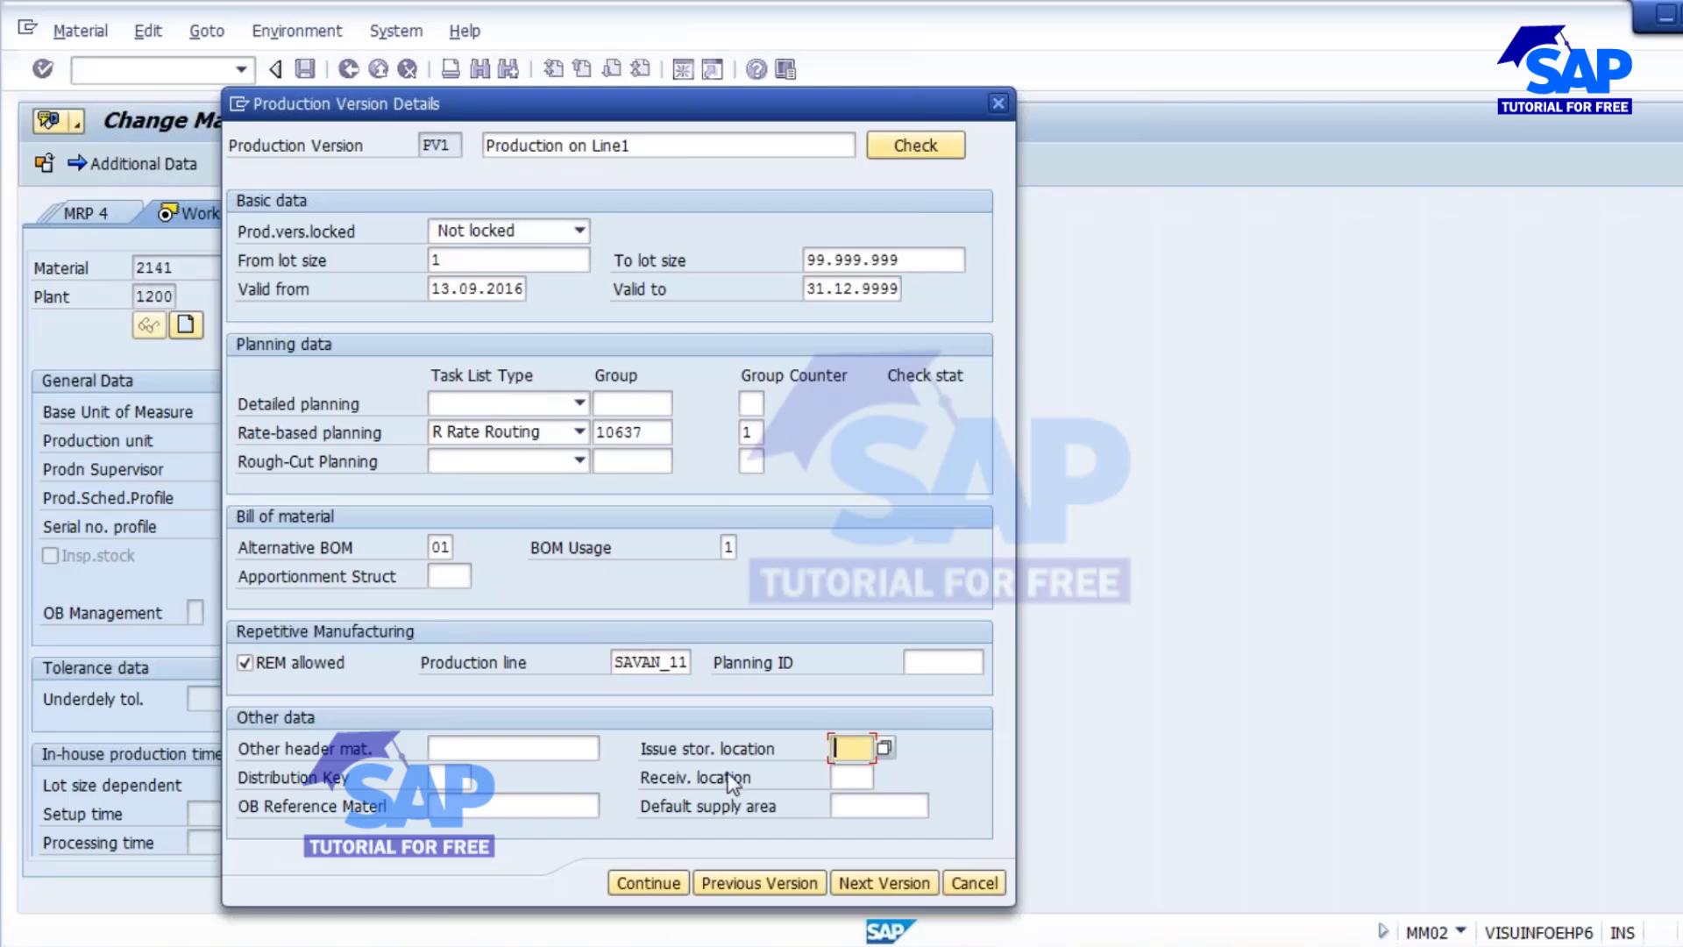
click(842, 779)
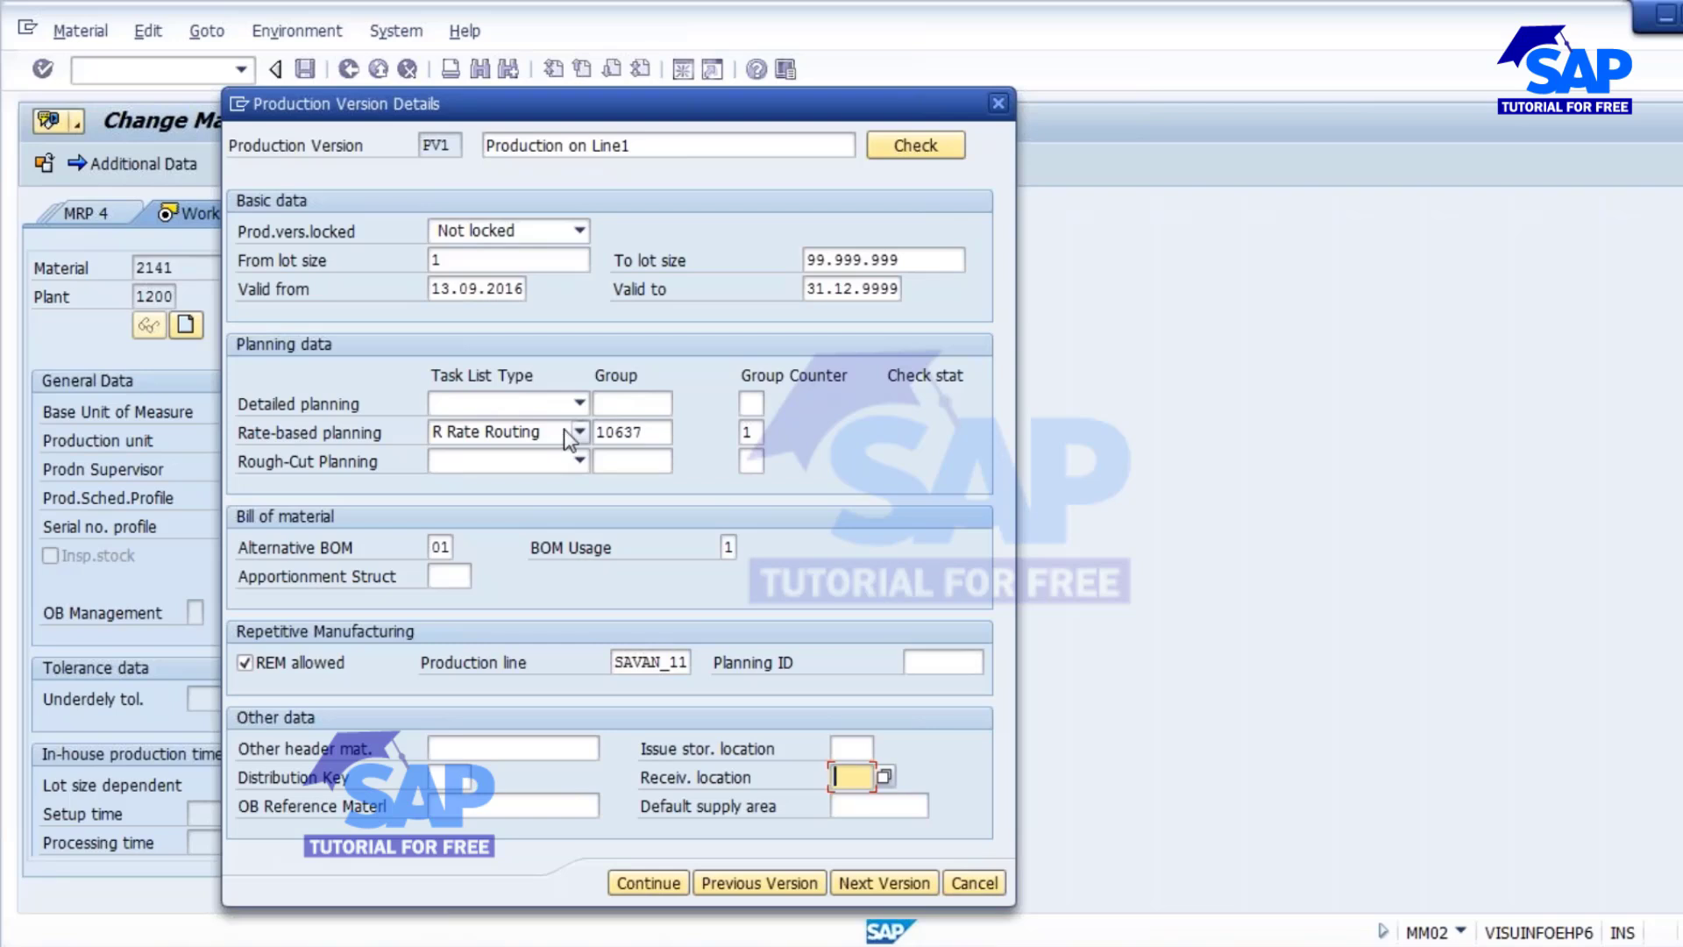
click(849, 748)
click(859, 780)
click(863, 751)
click(856, 778)
click(856, 752)
click(856, 751)
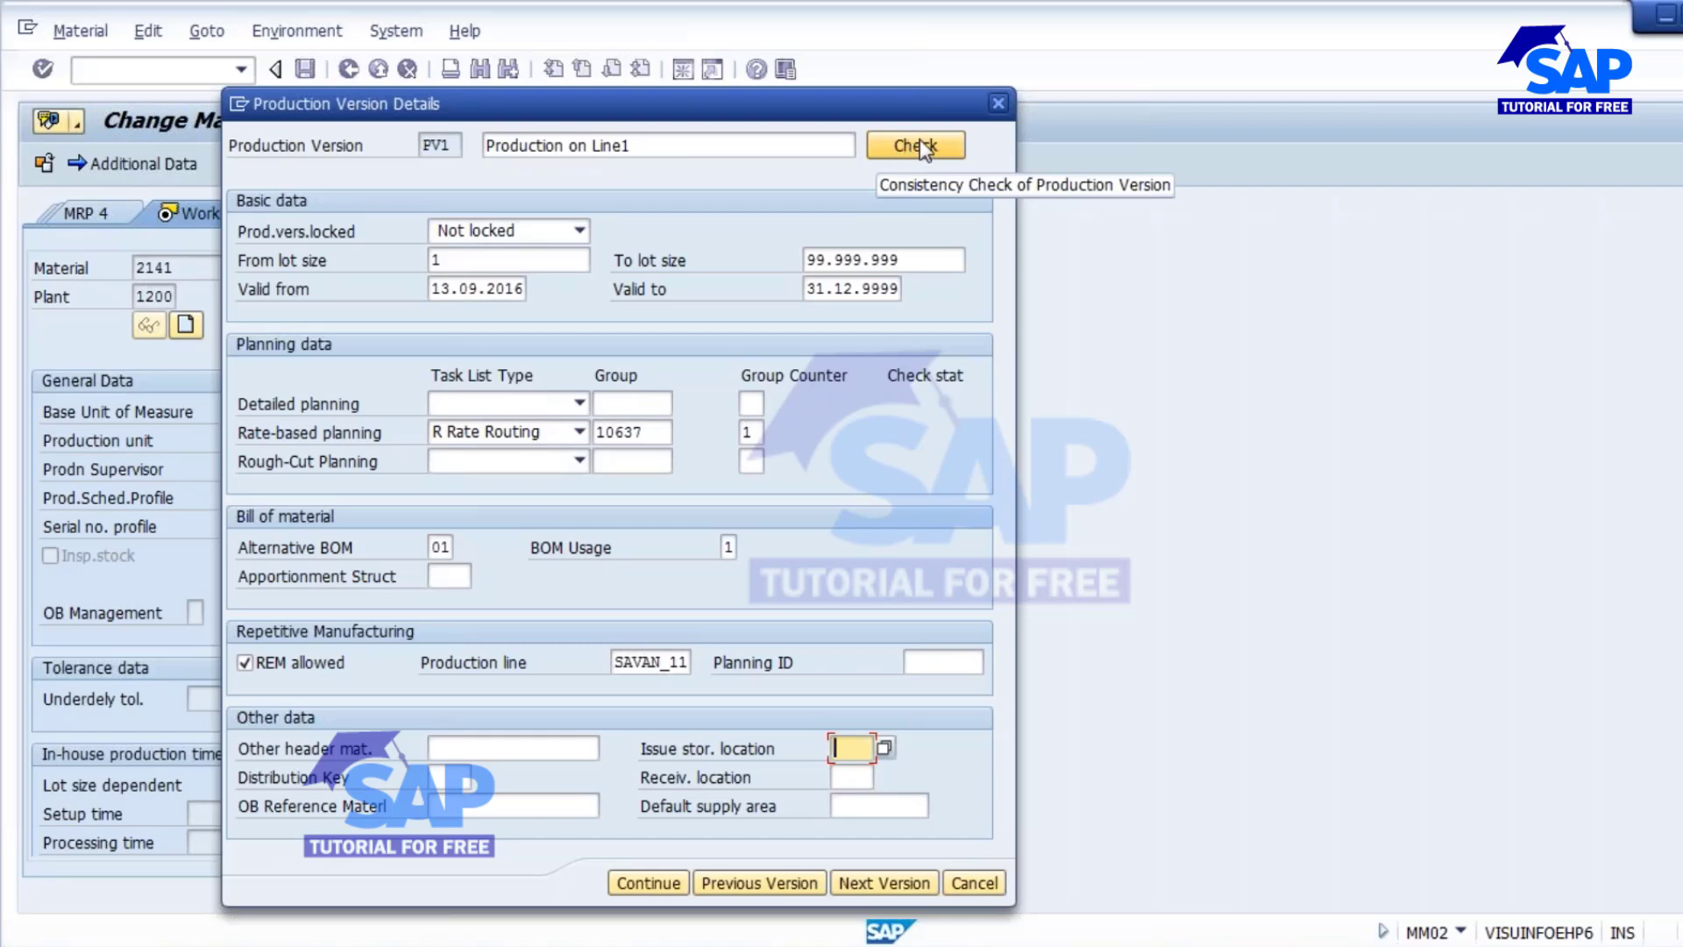
- Run the consistency check of production version PV1, review its task list and BOM results, and close the log
click(433, 552)
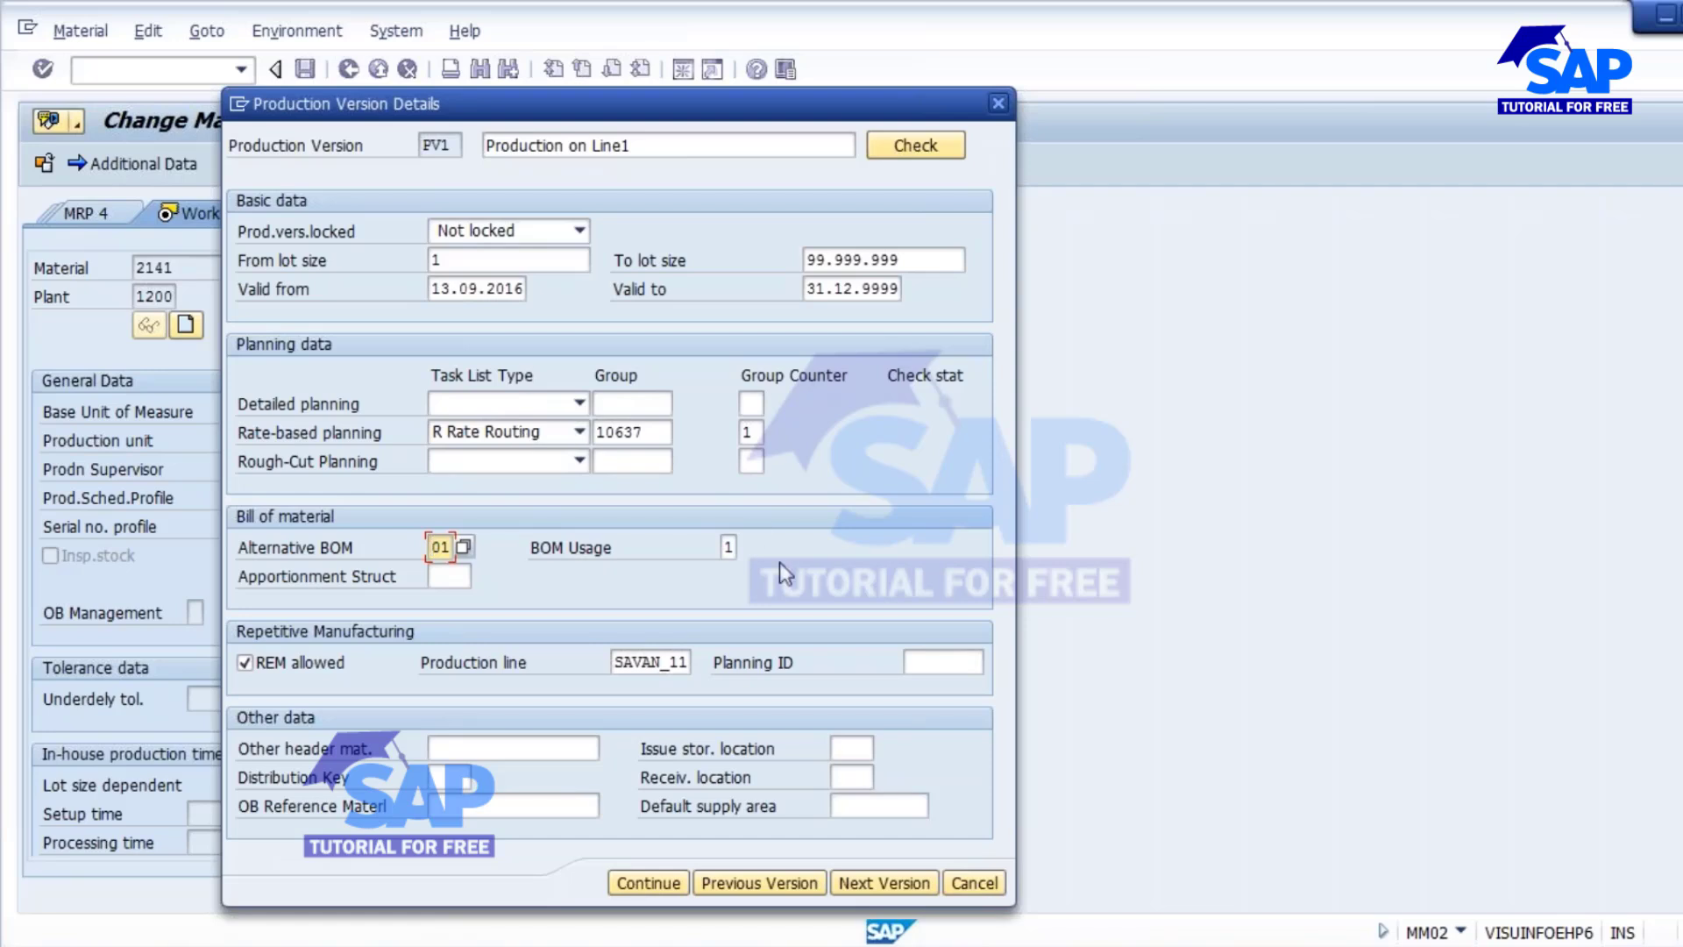
click(916, 149)
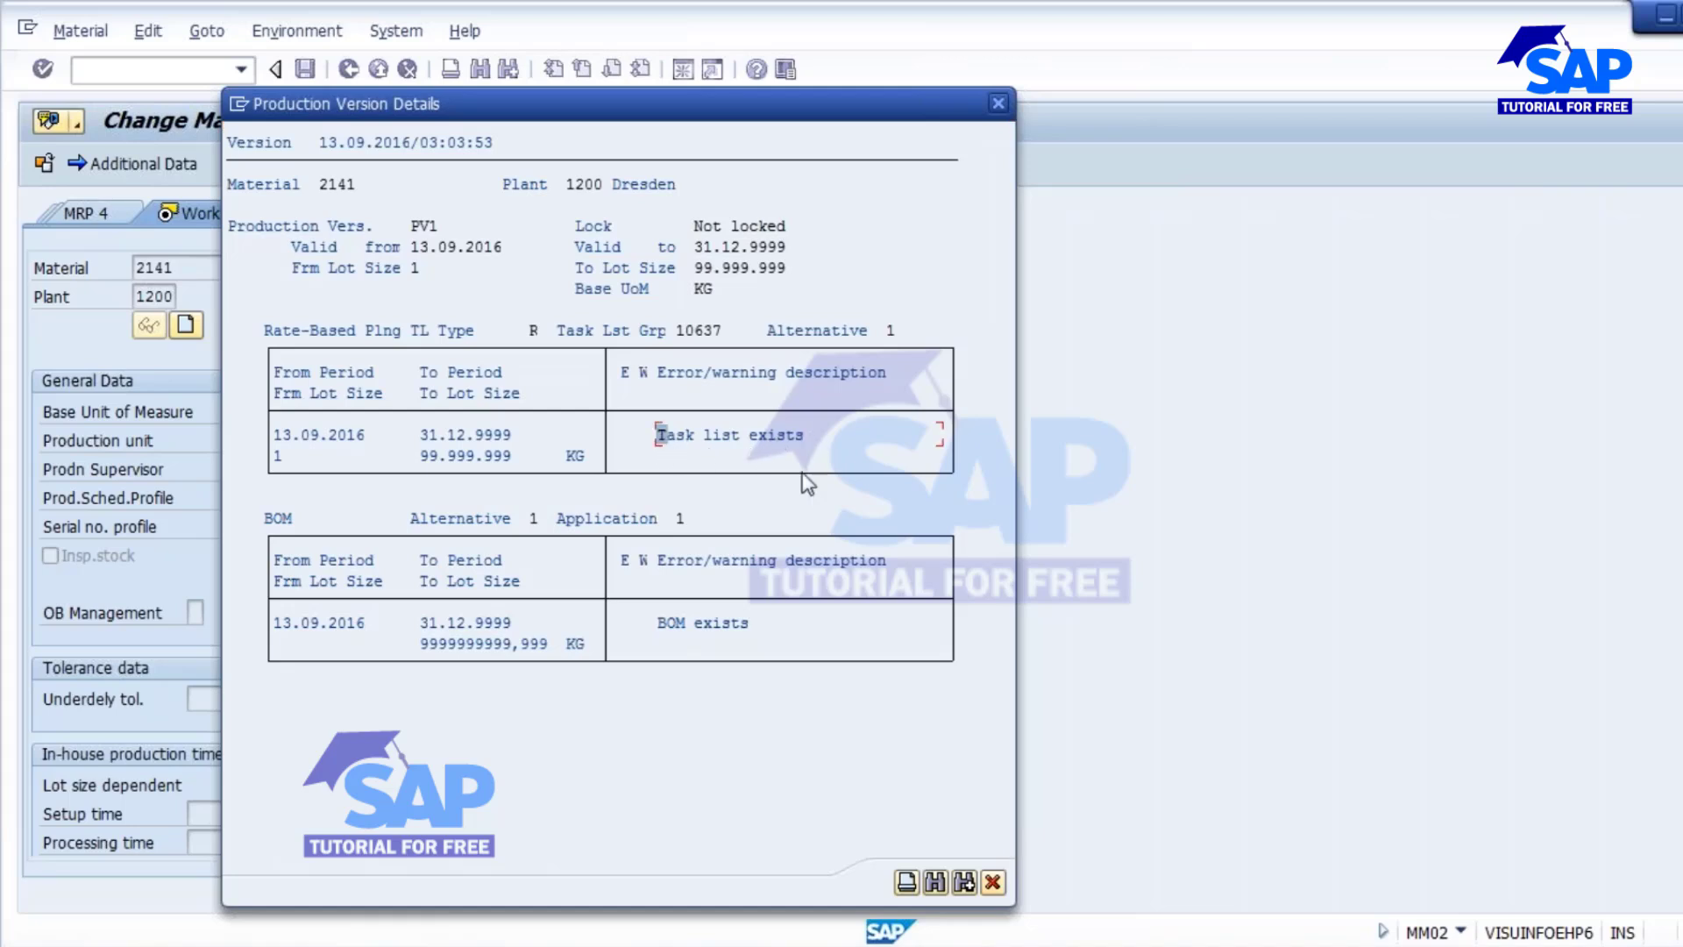
click(643, 624)
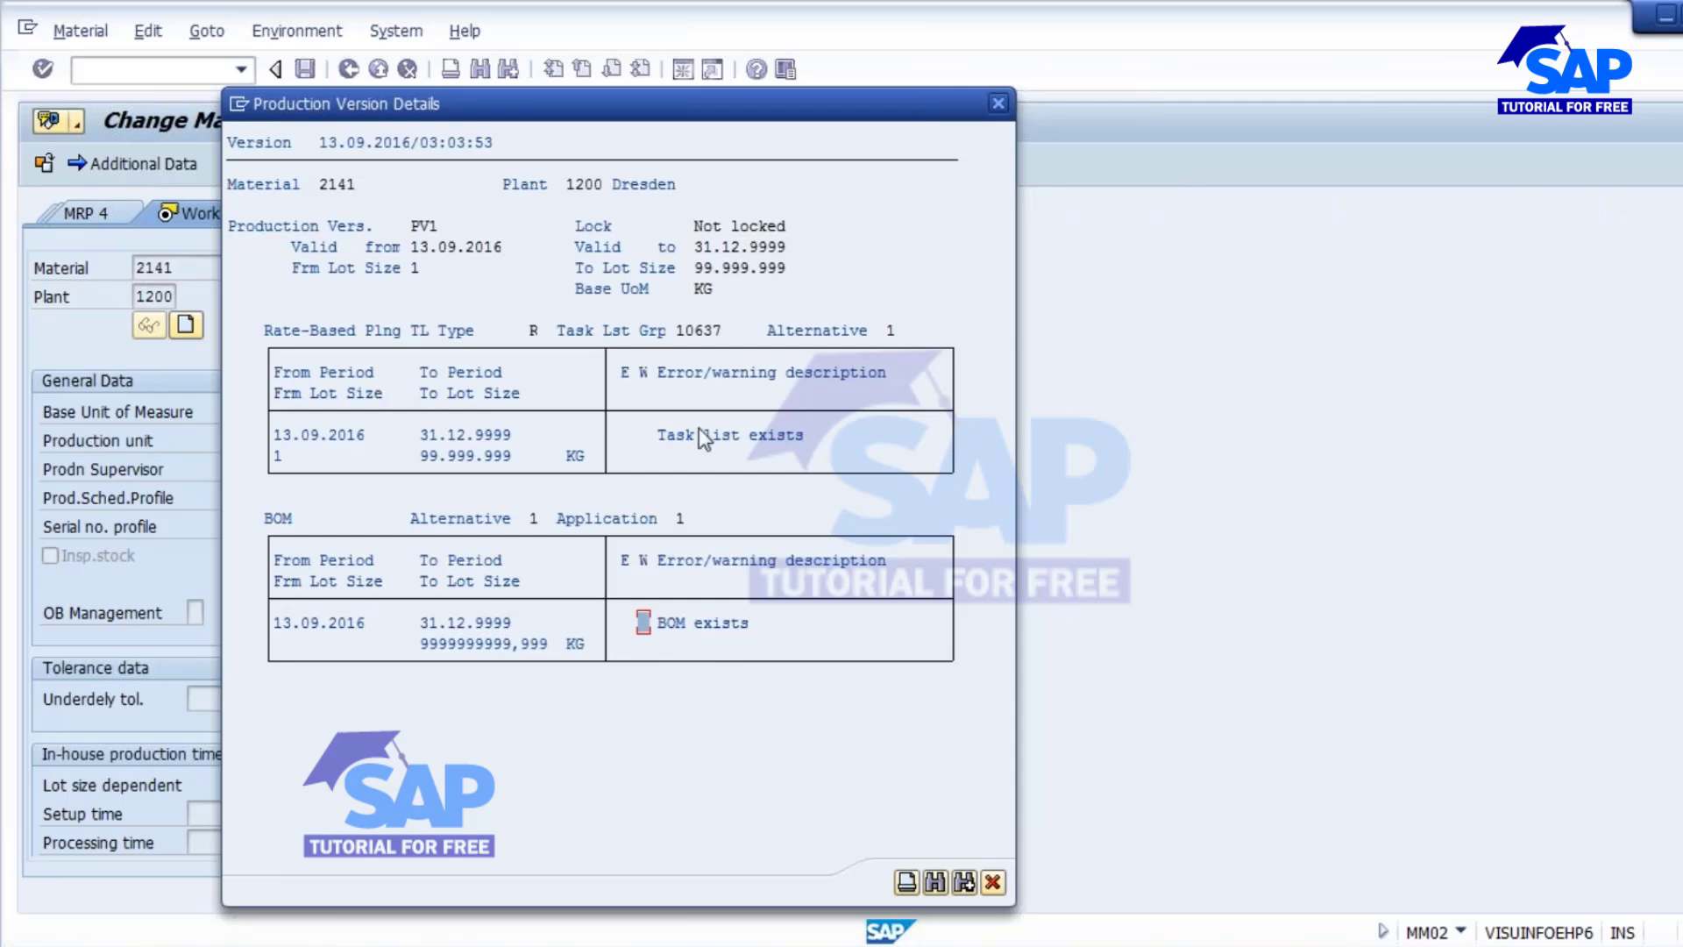
click(994, 883)
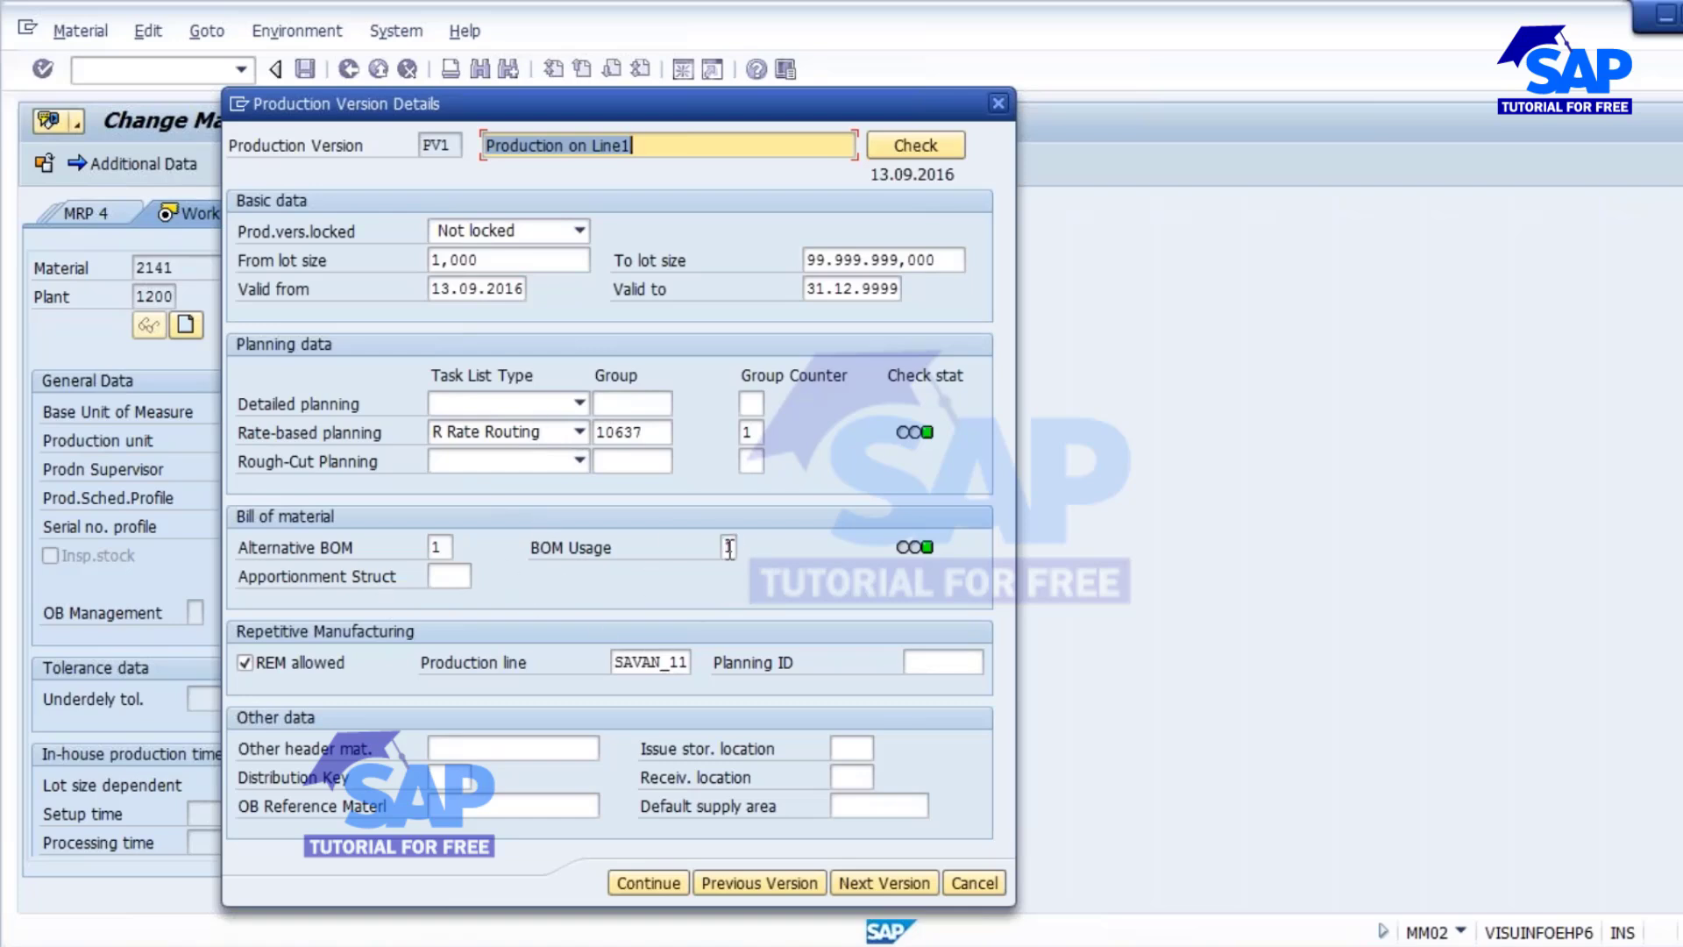
- Try alternative BOM 2 in the production version, accept the warning, and review the consistency check log
double_click(438, 547)
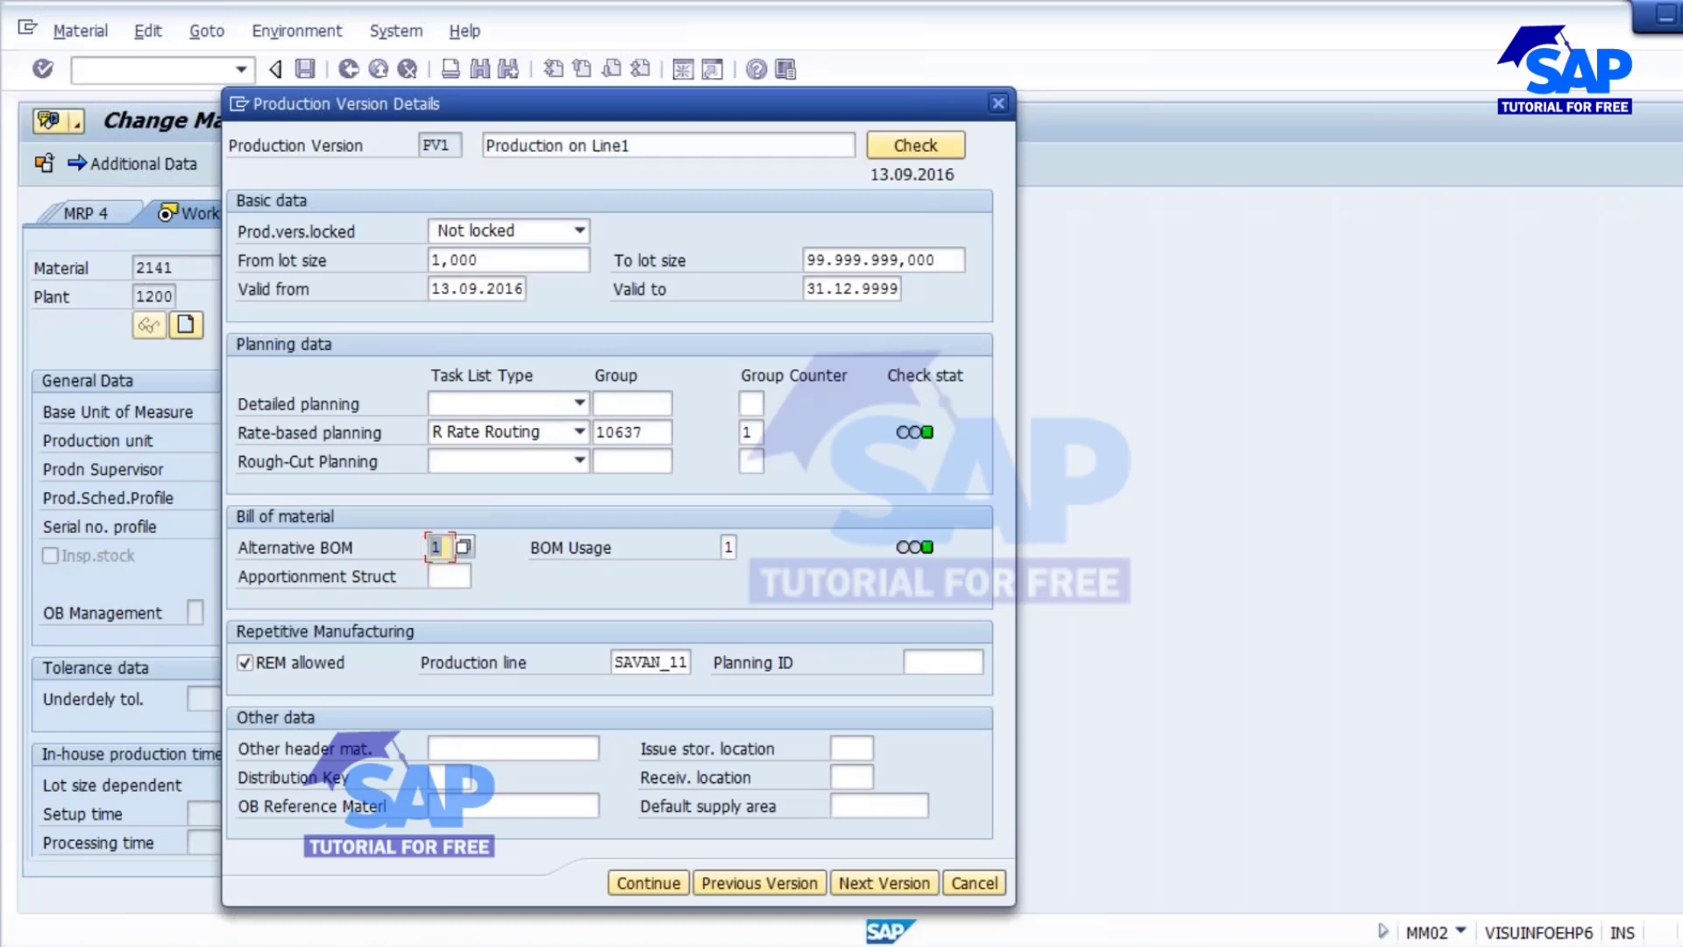
text(2)
key(Return)
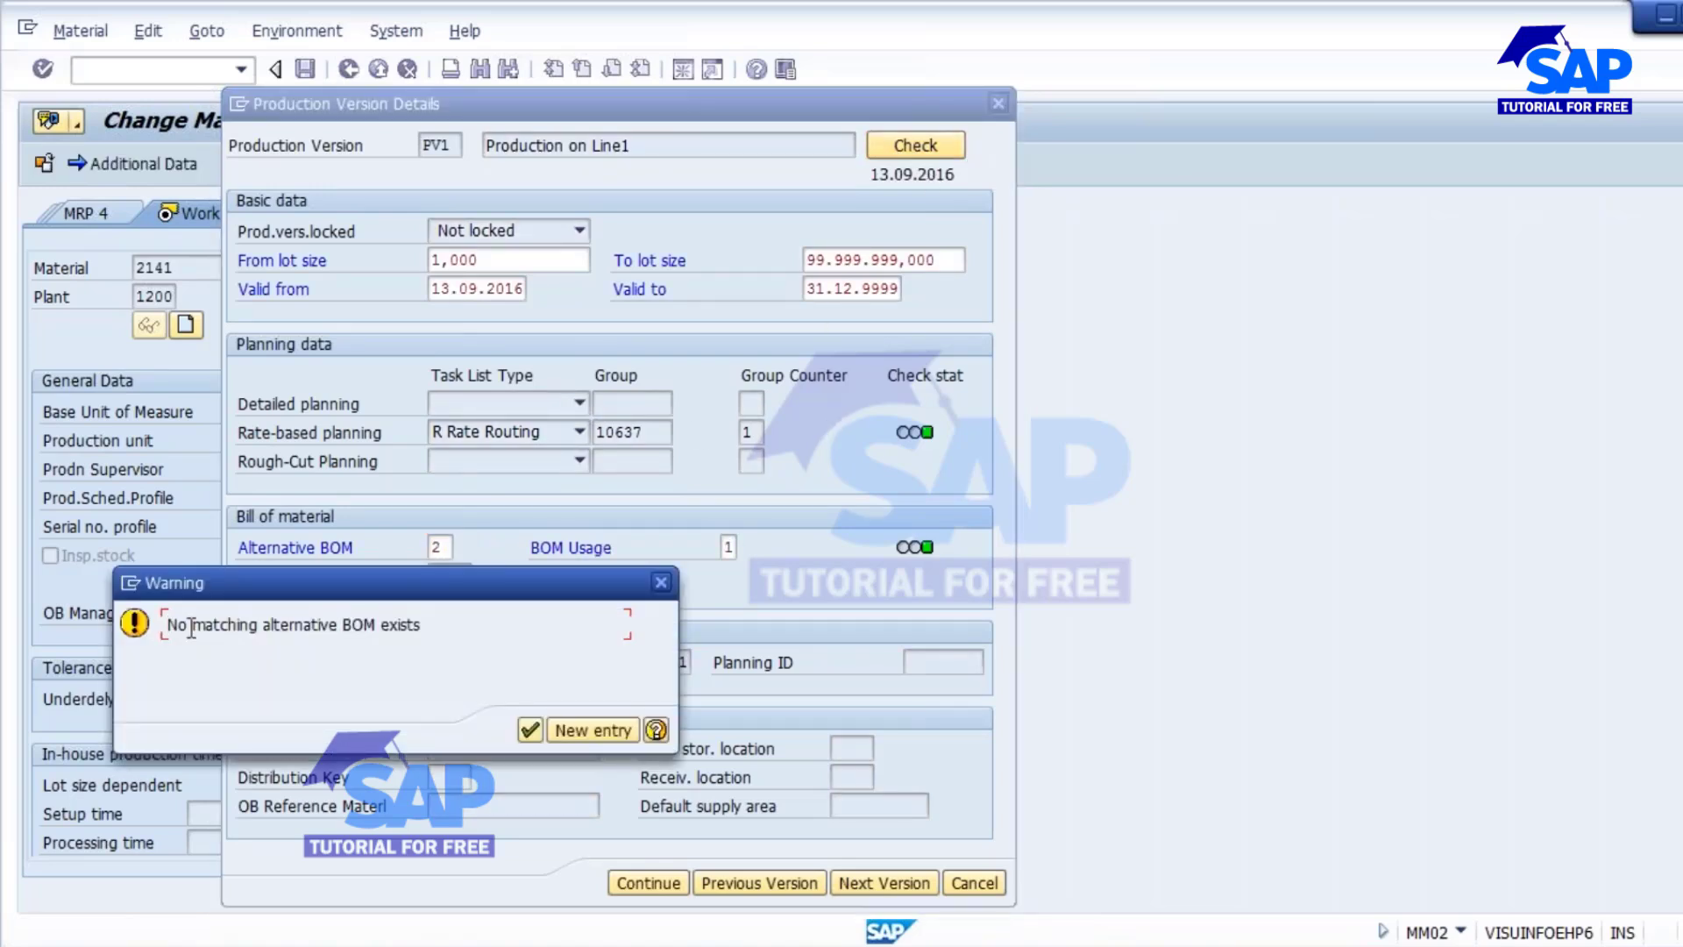
click(529, 729)
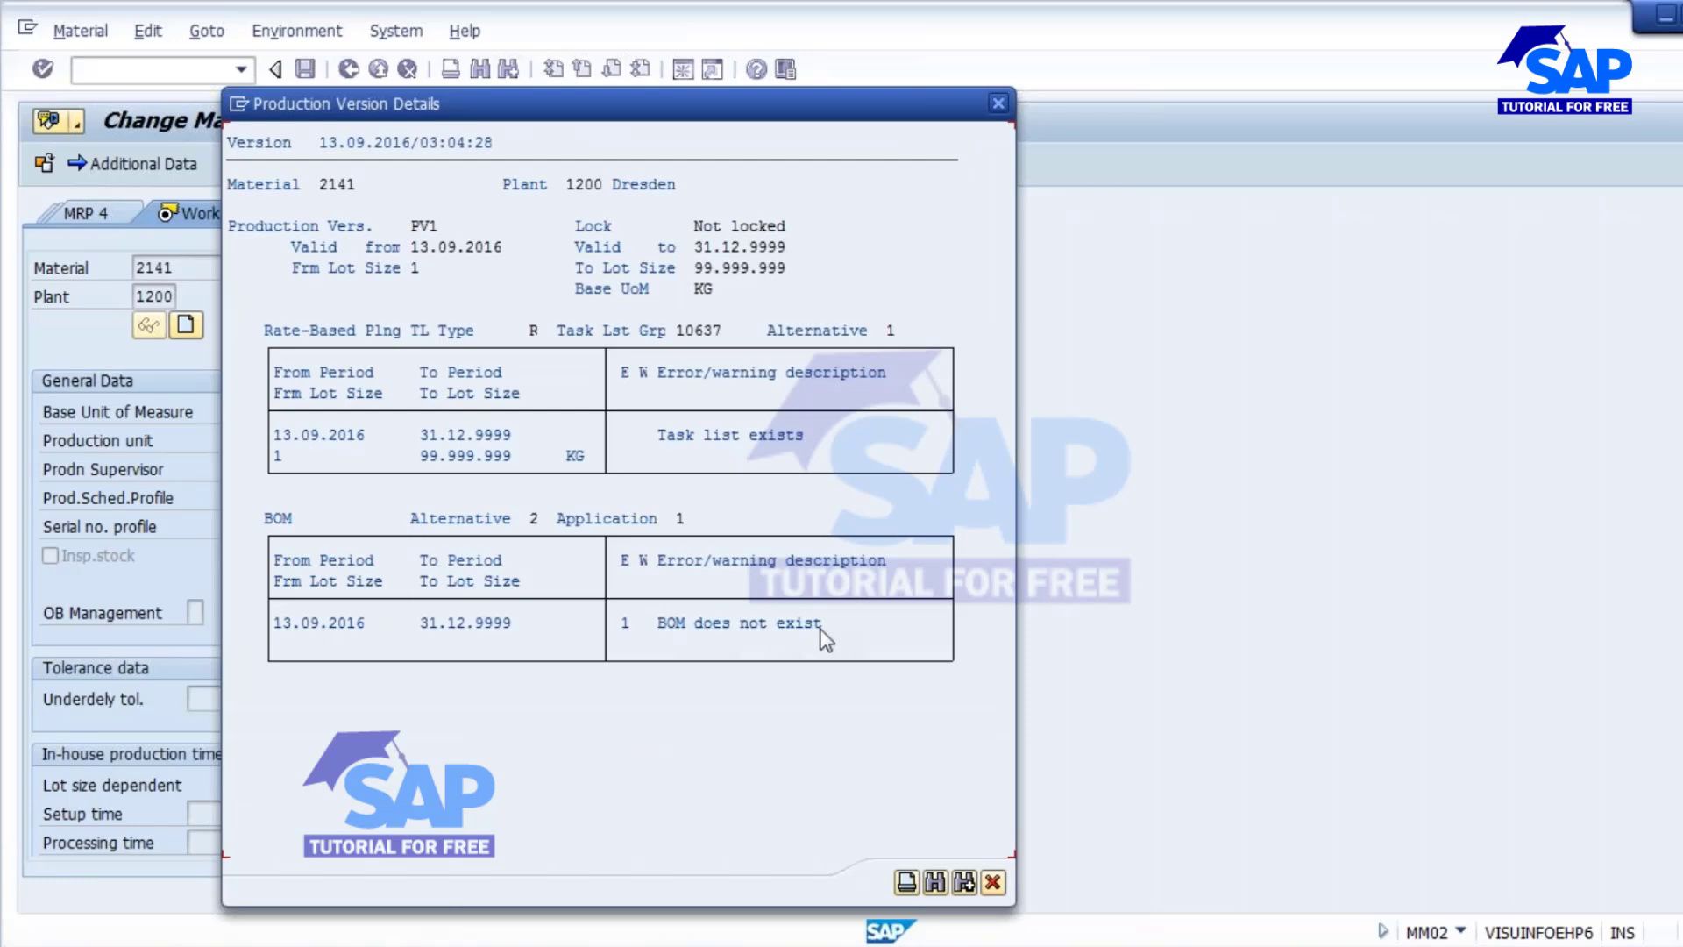
click(992, 882)
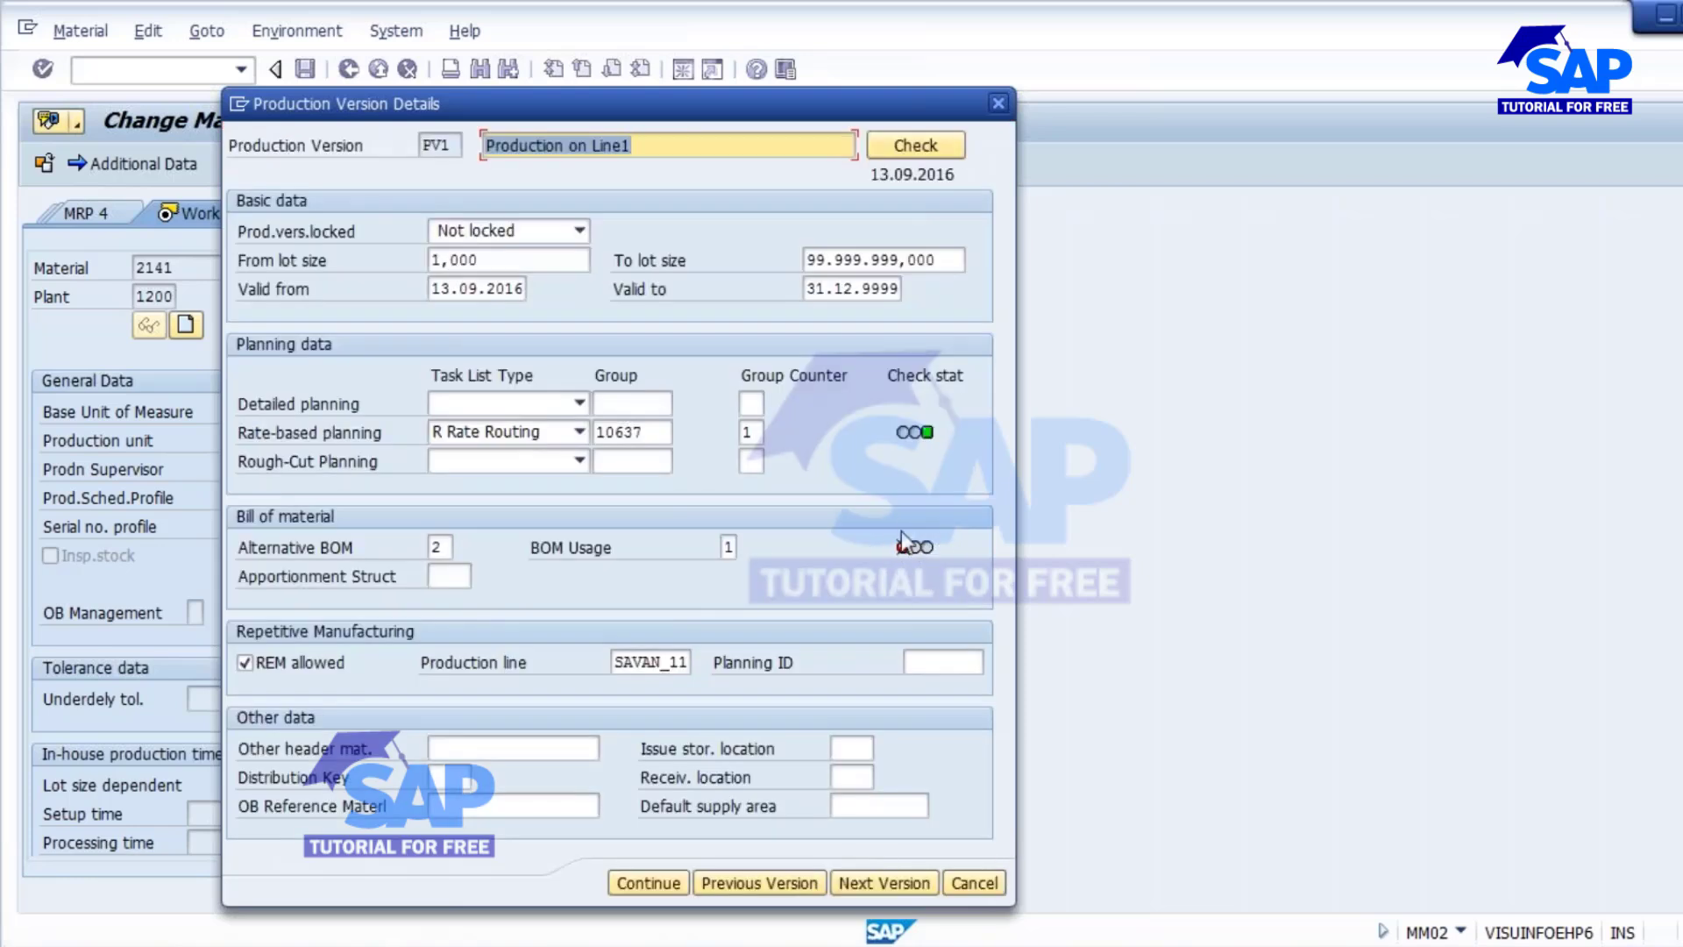
- Set the alternative BOM back to 1, rerun the production version's consistency check, and close the log
click(439, 547)
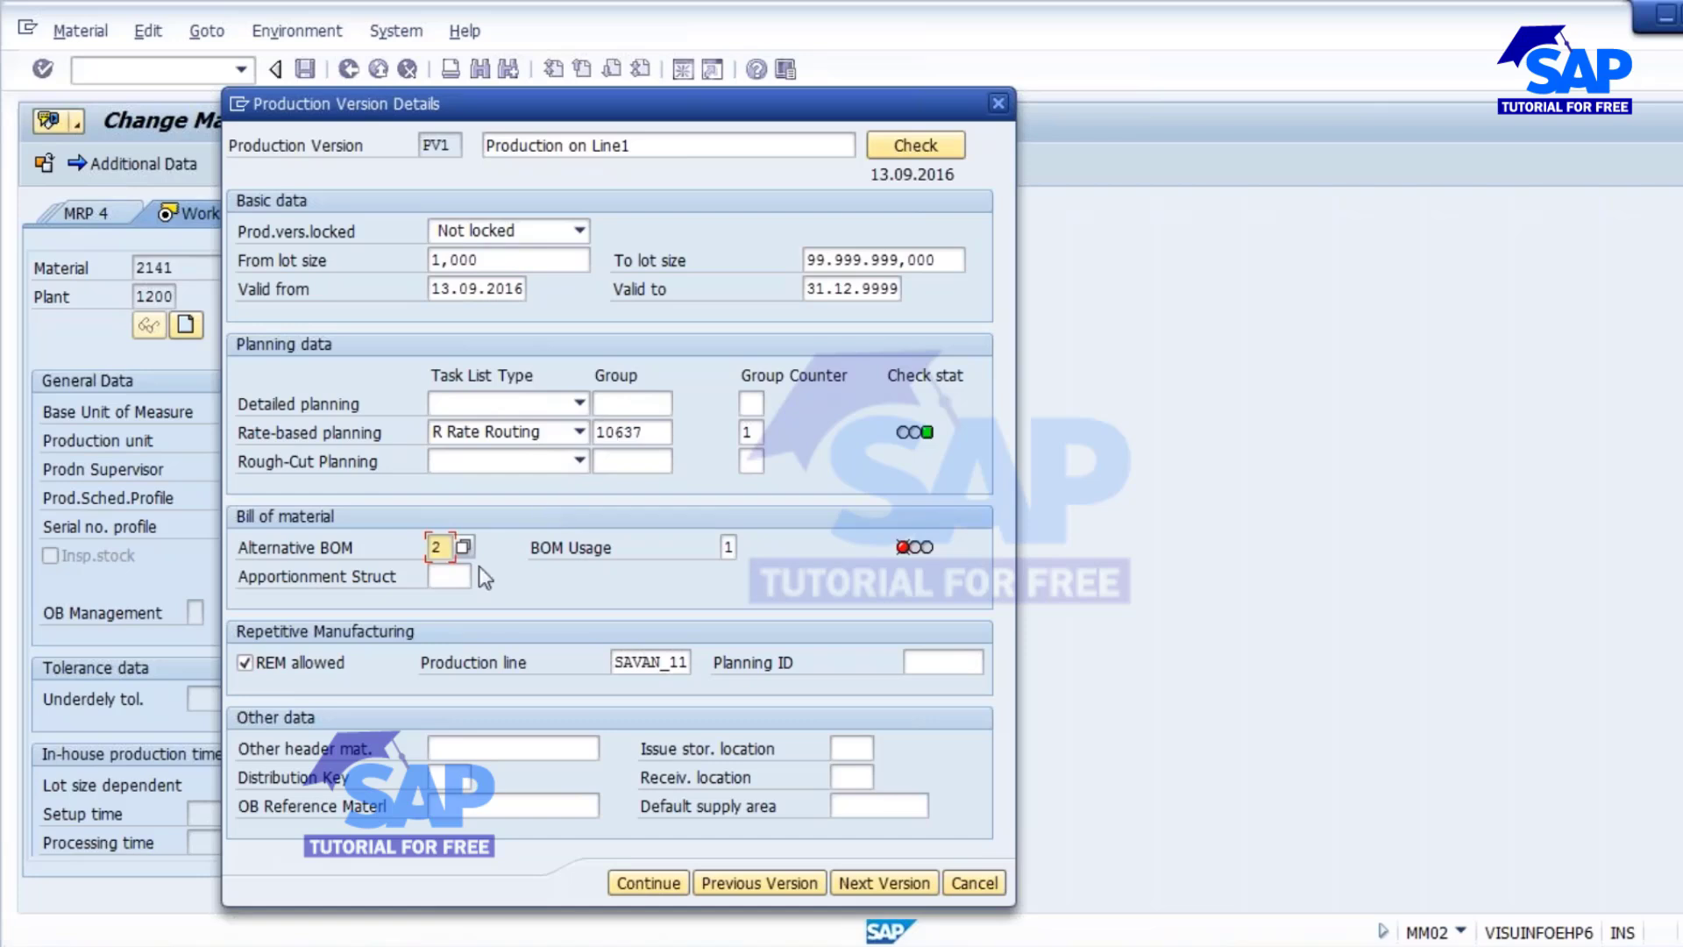
key(BackSpace)
text(1)
click(929, 149)
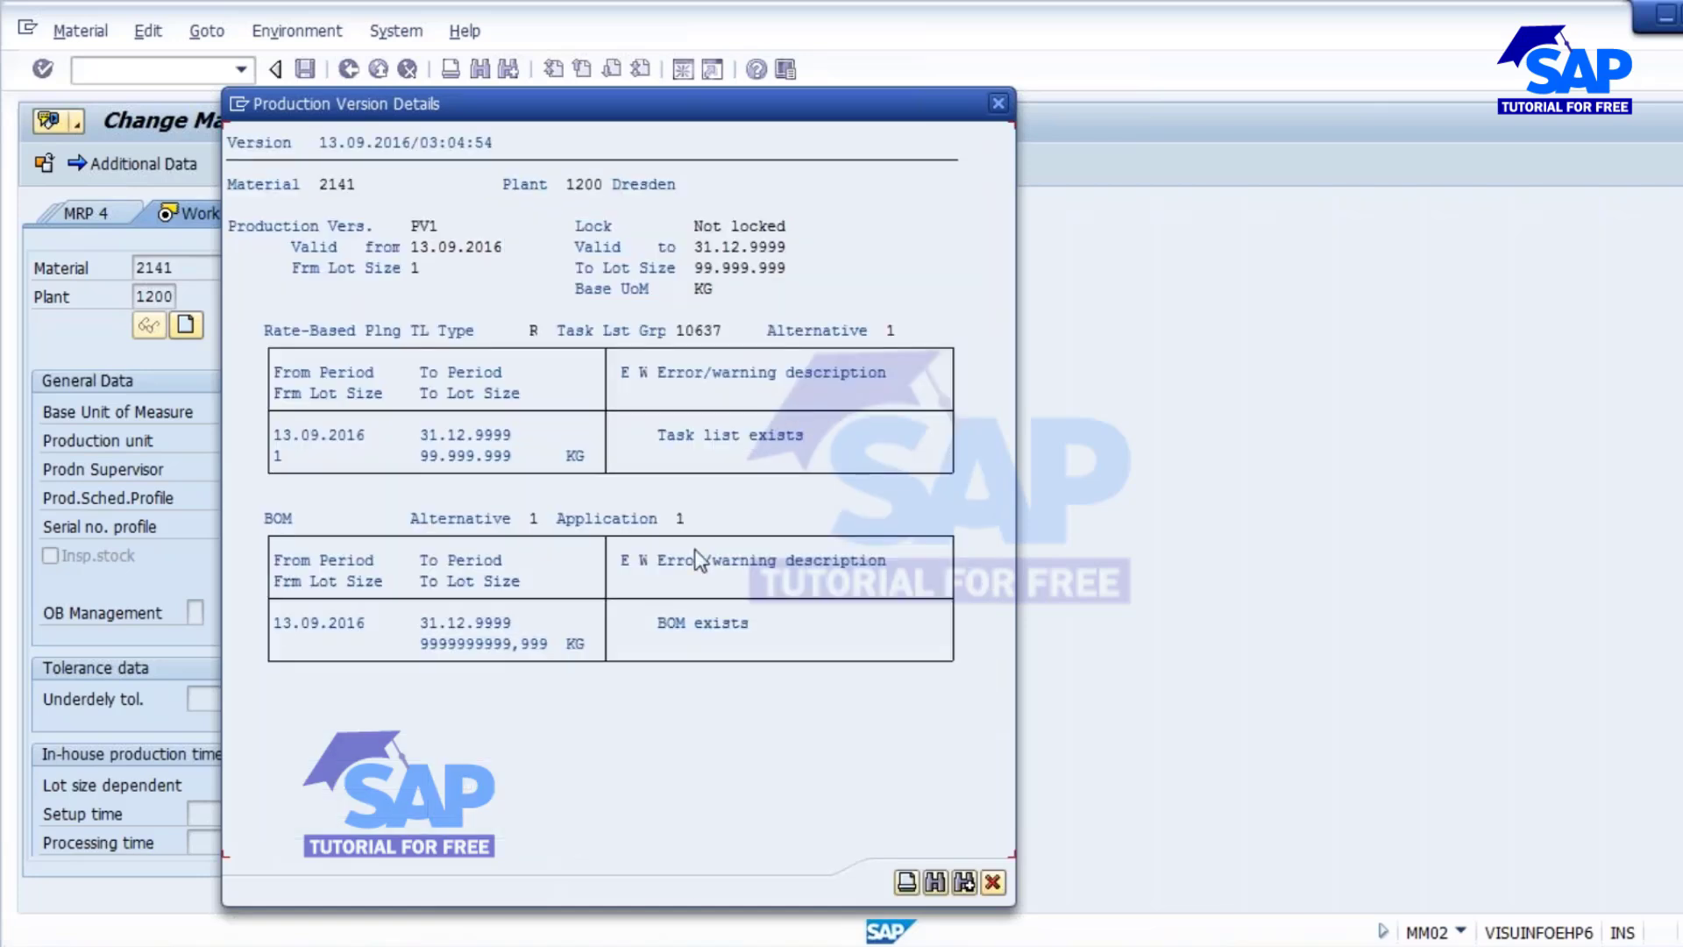
click(992, 882)
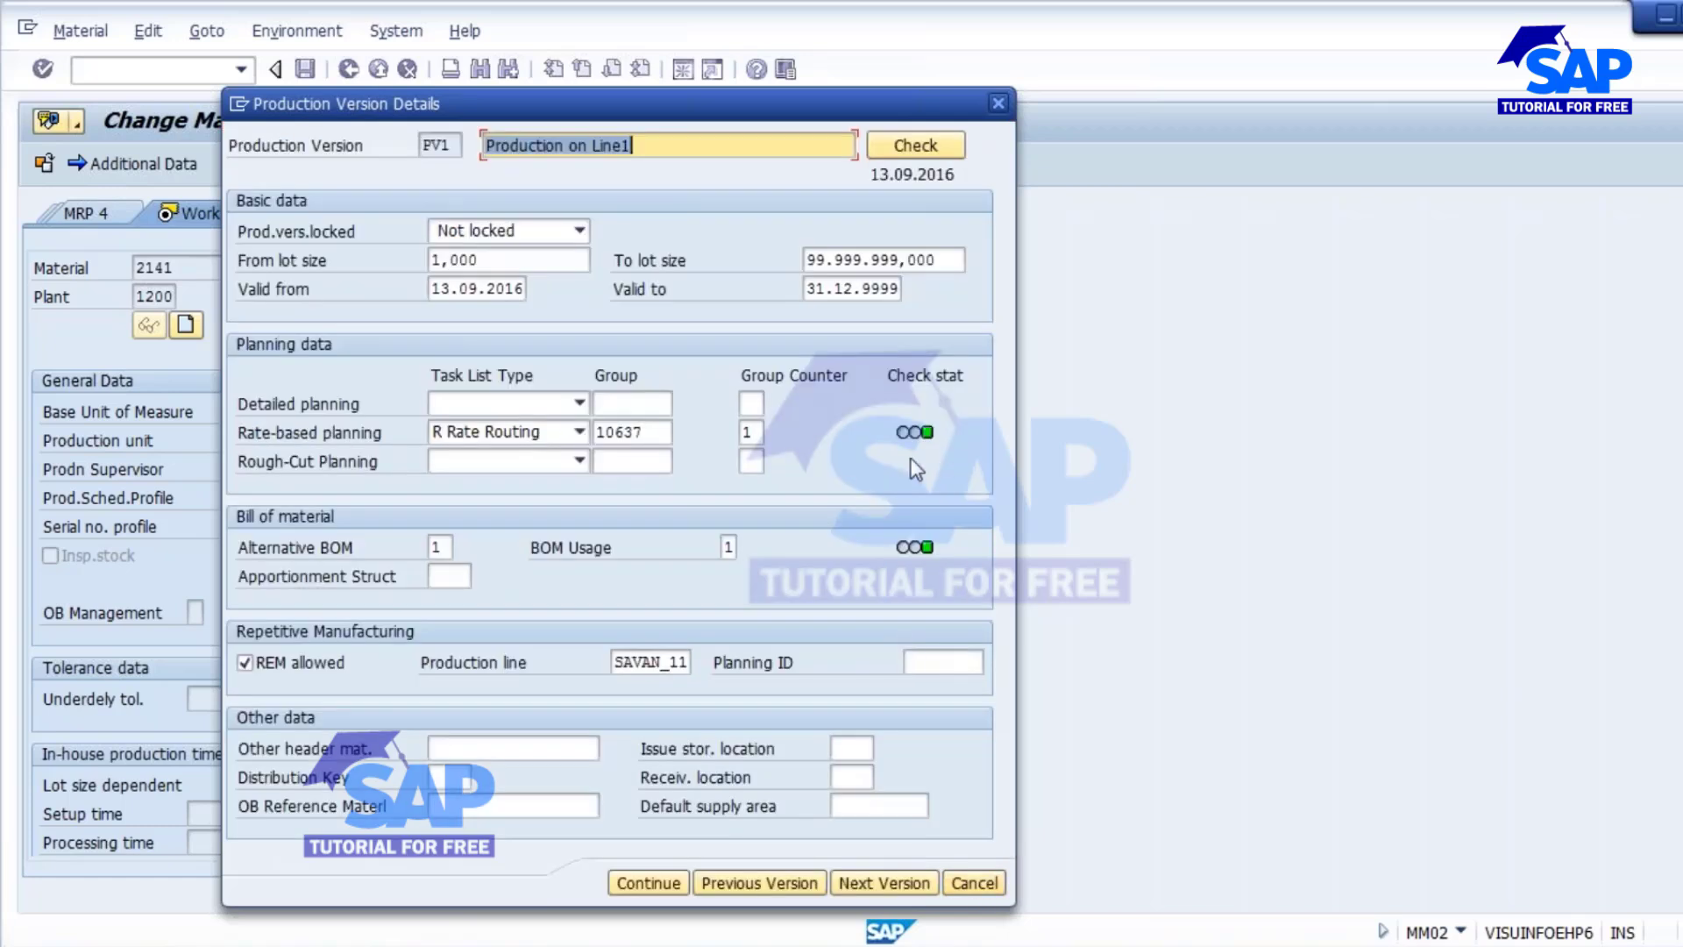